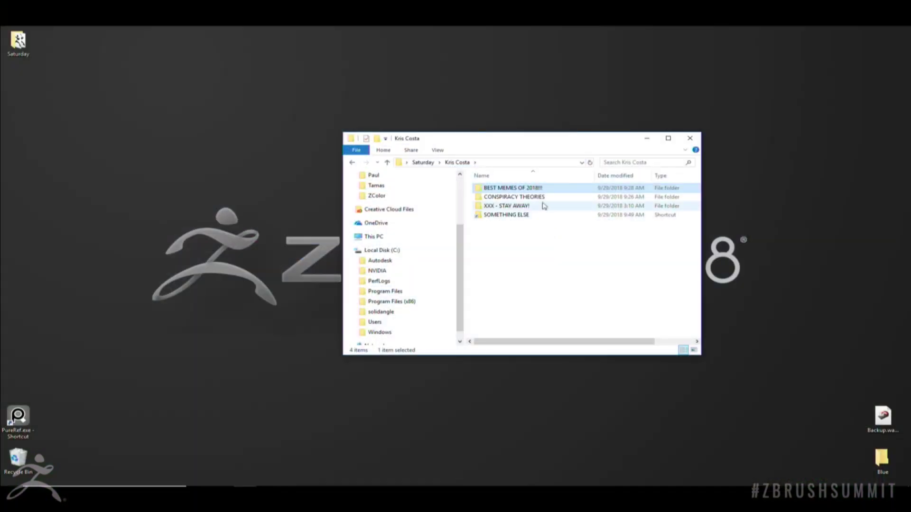
# - Open the CONSPIRACY THEORIES folder, go down to its nested SOMETHING ELSE folder, and reposition the folder window on the desktop
pyautogui.moveTo(542, 202)
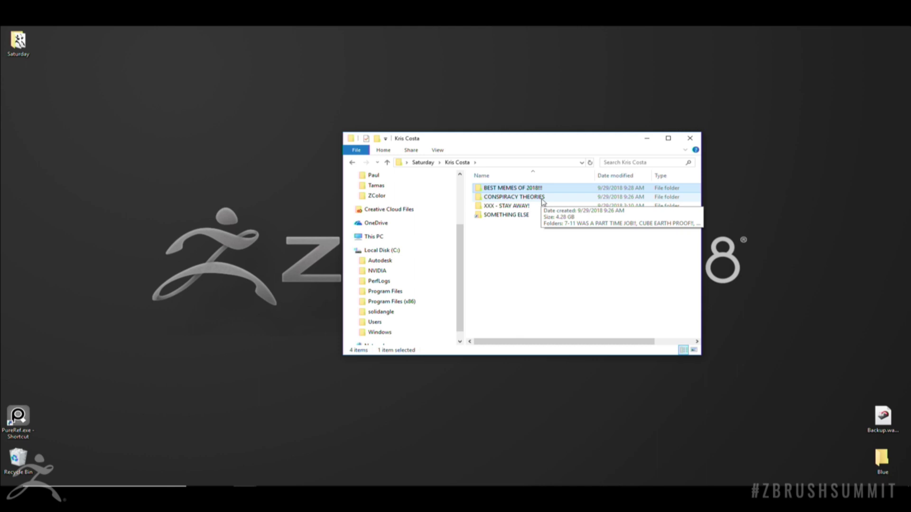
pyautogui.doubleClick(544, 199)
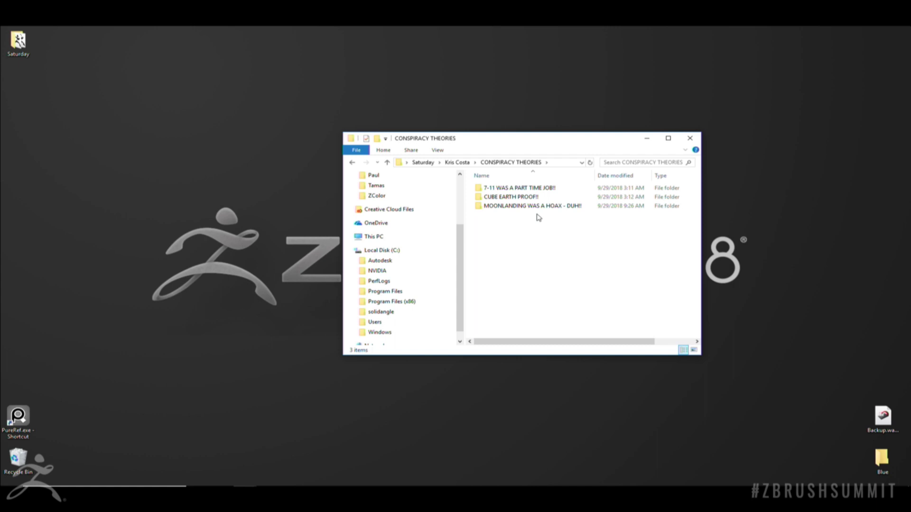
pyautogui.moveTo(542, 210)
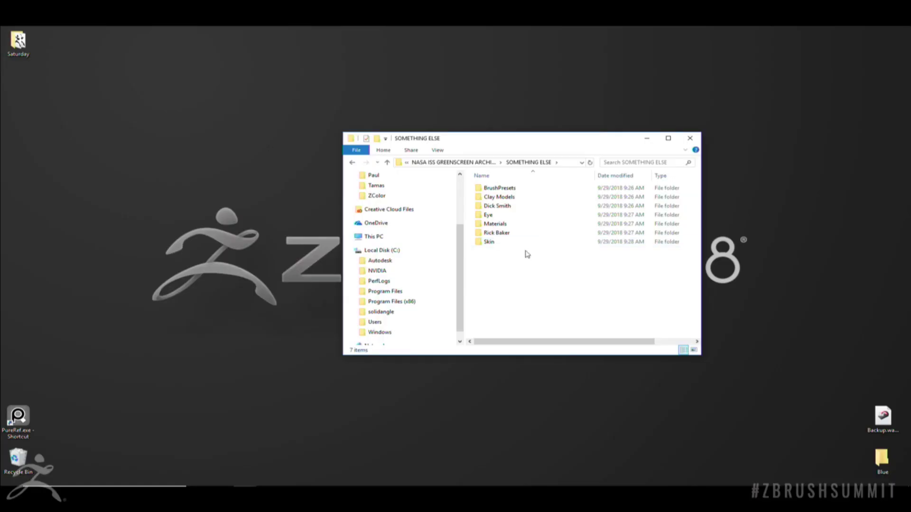
pyautogui.moveTo(513, 140); pyautogui.dragTo(431, 138)
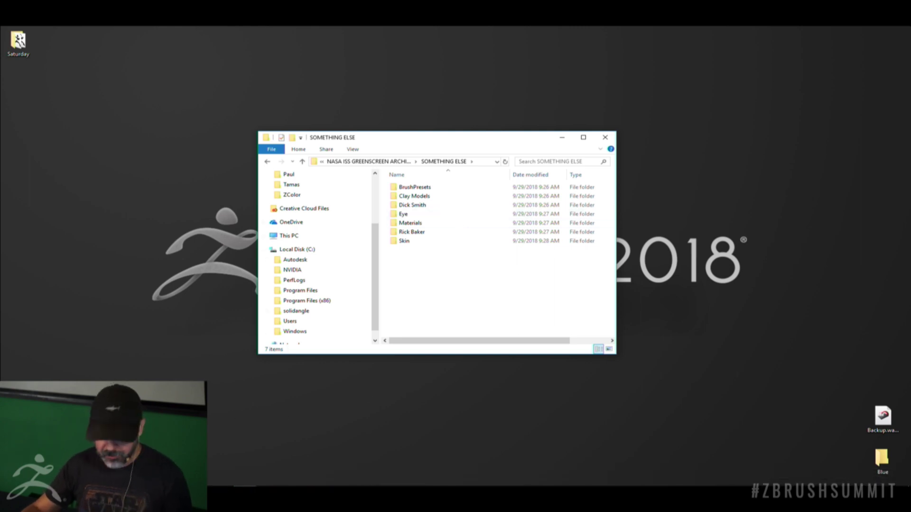
# - Switch to ZBrush and examine the Oracle head sculpt from both sides
pyautogui.moveTo(412, 470)
pyautogui.click(362, 479)
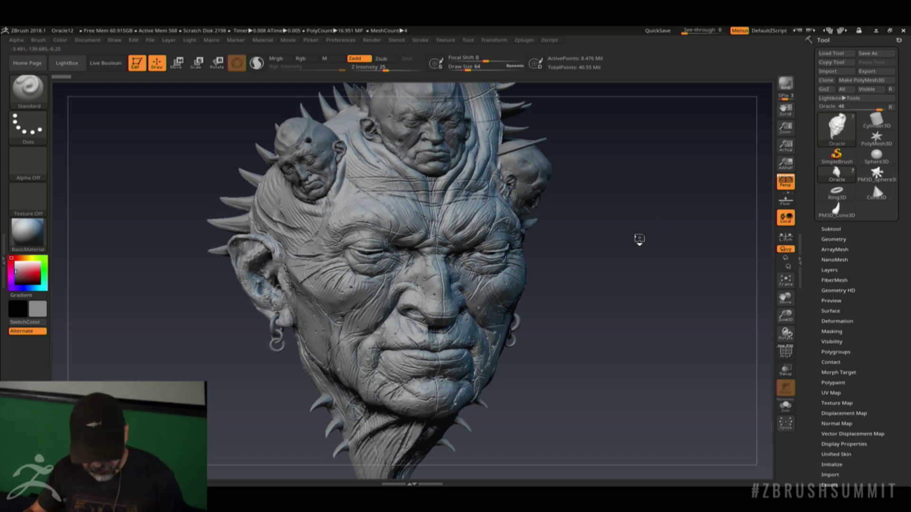
pyautogui.moveTo(636, 246)
pyautogui.mouseDown()
pyautogui.moveTo(620, 260)
pyautogui.moveTo(690, 260)
pyautogui.mouseUp()
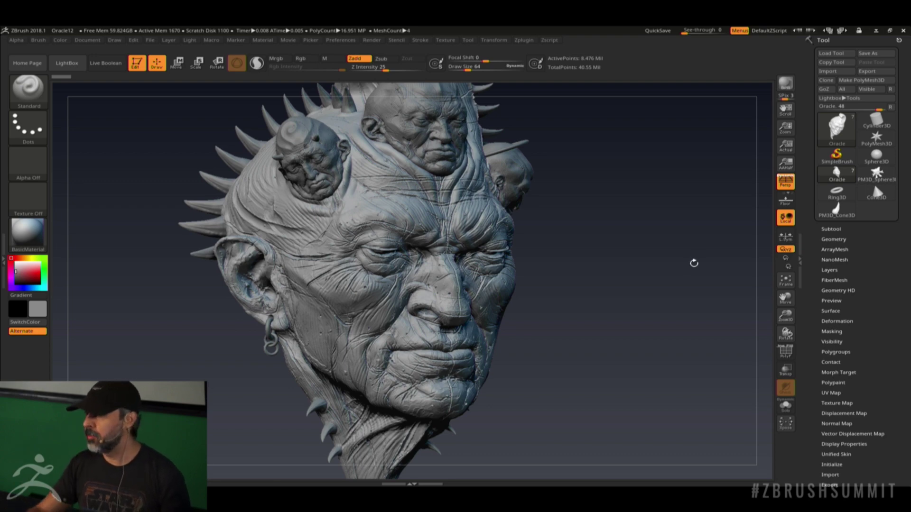
pyautogui.moveTo(684, 263)
pyautogui.mouseDown()
pyautogui.moveTo(647, 309)
pyautogui.moveTo(667, 317)
pyautogui.moveTo(662, 298)
pyautogui.moveTo(667, 308)
pyautogui.mouseUp()
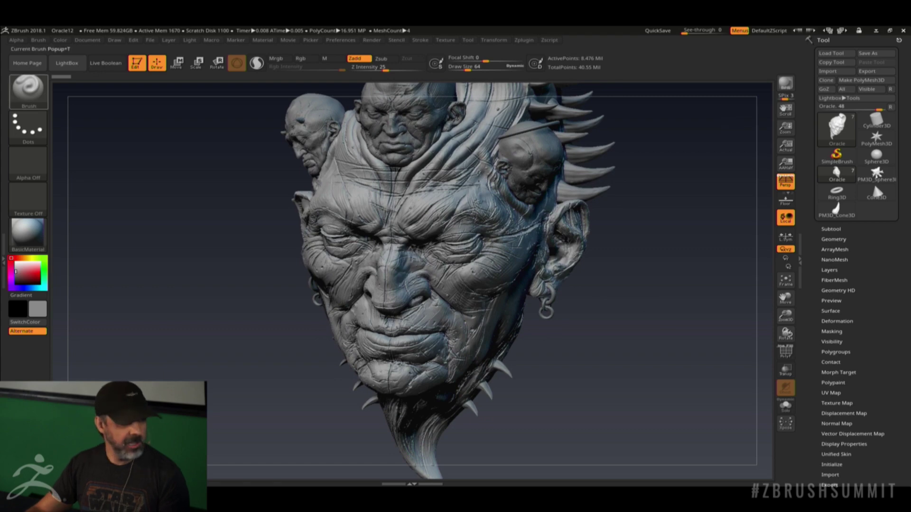
# - Switch to the Images folder inside Clay Models, maximize its window and open Clayveman1.png
pyautogui.moveTo(0, 266); pyautogui.dragTo(578, 143)
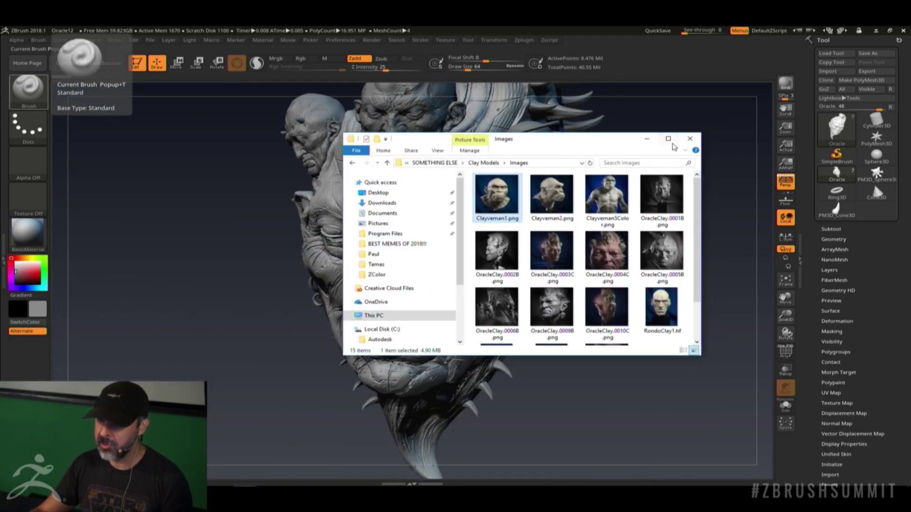
pyautogui.click(668, 140)
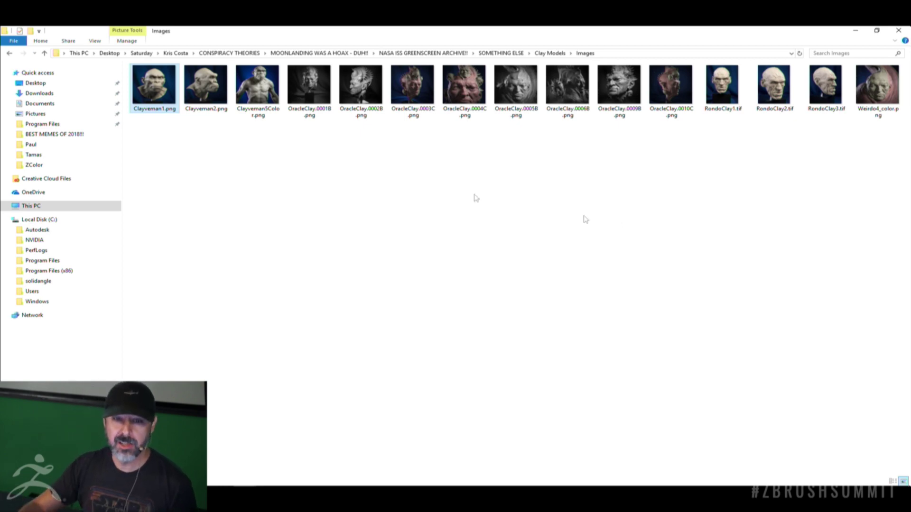
pyautogui.doubleClick(154, 90)
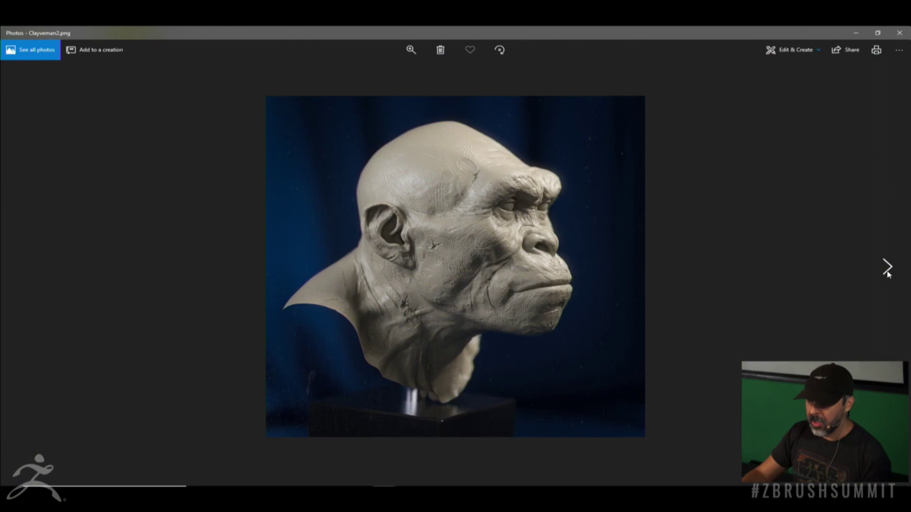
# - Browse the clay sculpture photos one after another, from the Clayveman images through OracleClay.0009B.png
pyautogui.click(887, 268)
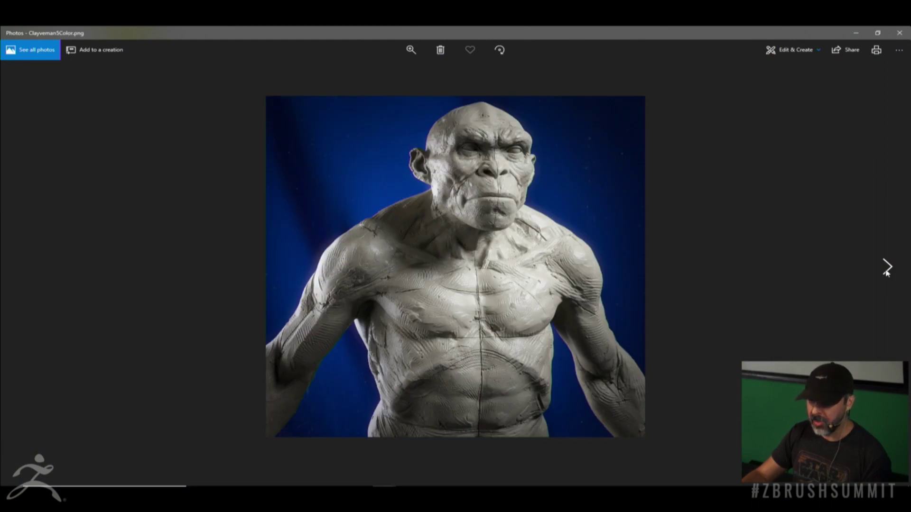
pyautogui.click(886, 267)
pyautogui.click(886, 267)
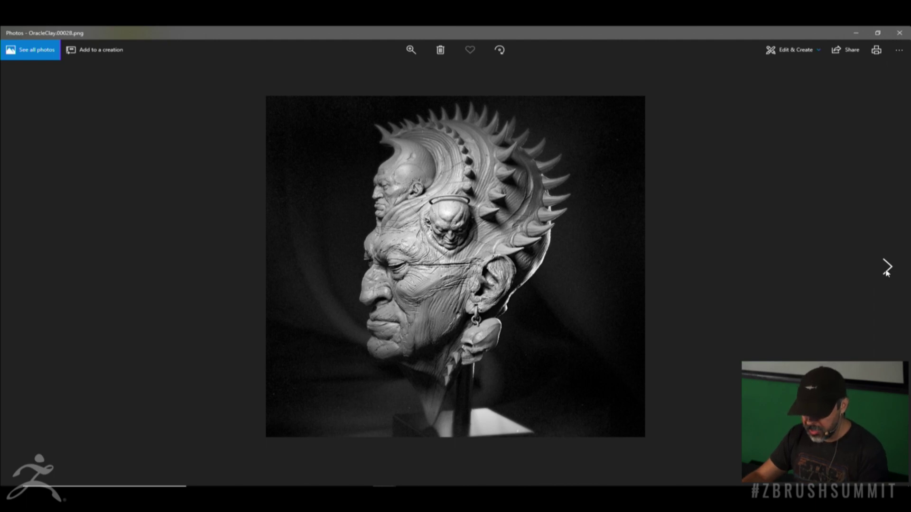
pyautogui.click(886, 267)
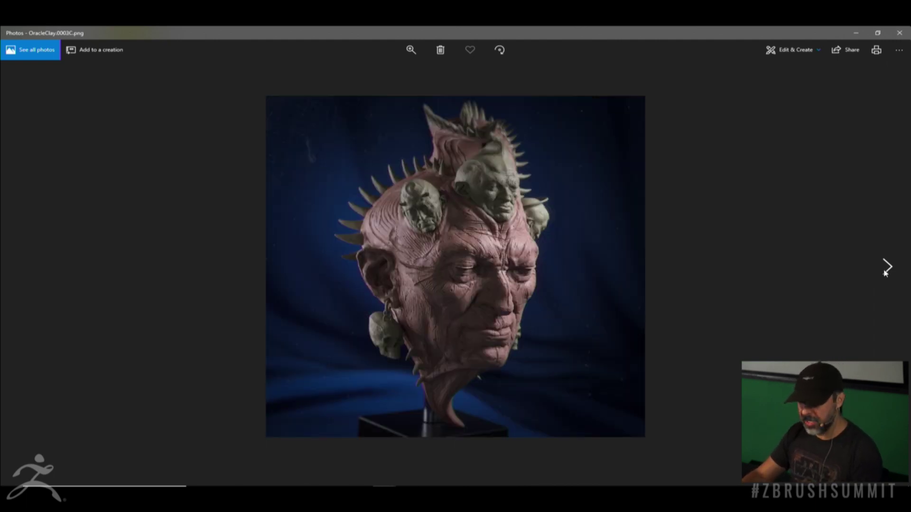
pyautogui.click(887, 267)
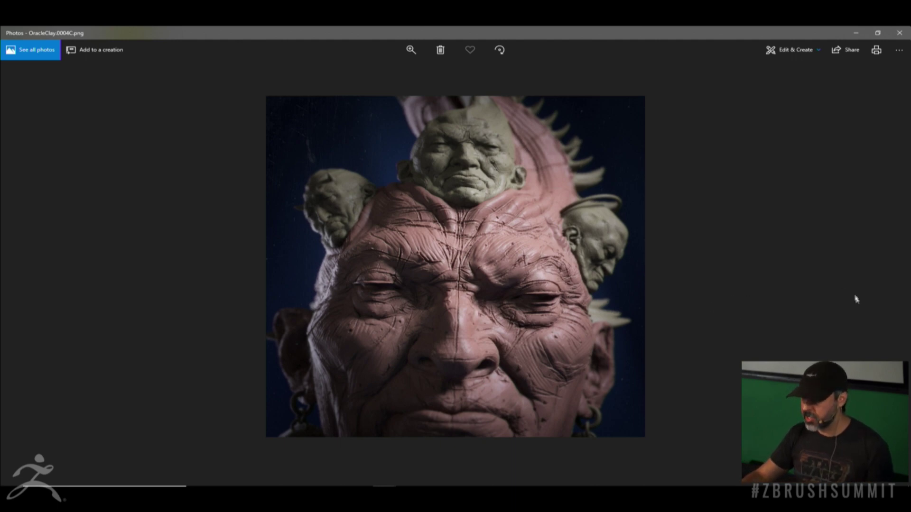
pyautogui.click(886, 266)
pyautogui.click(886, 266)
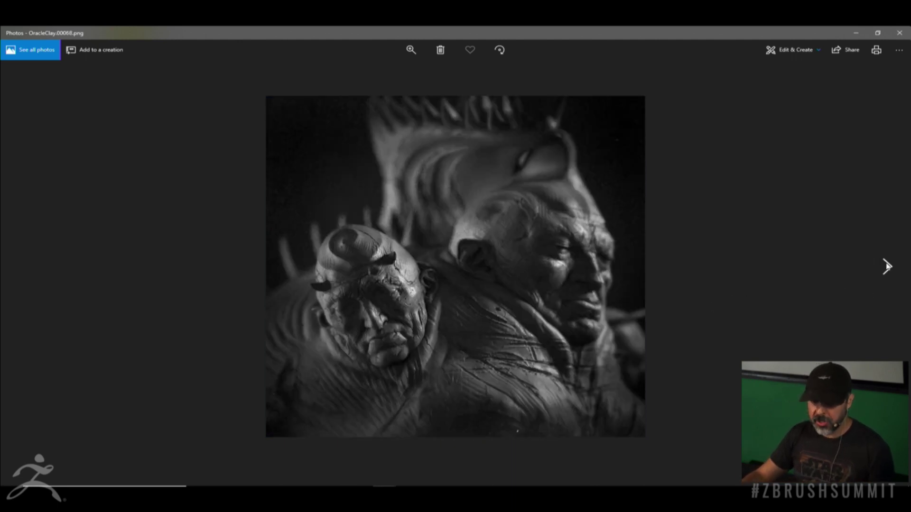
pyautogui.click(887, 266)
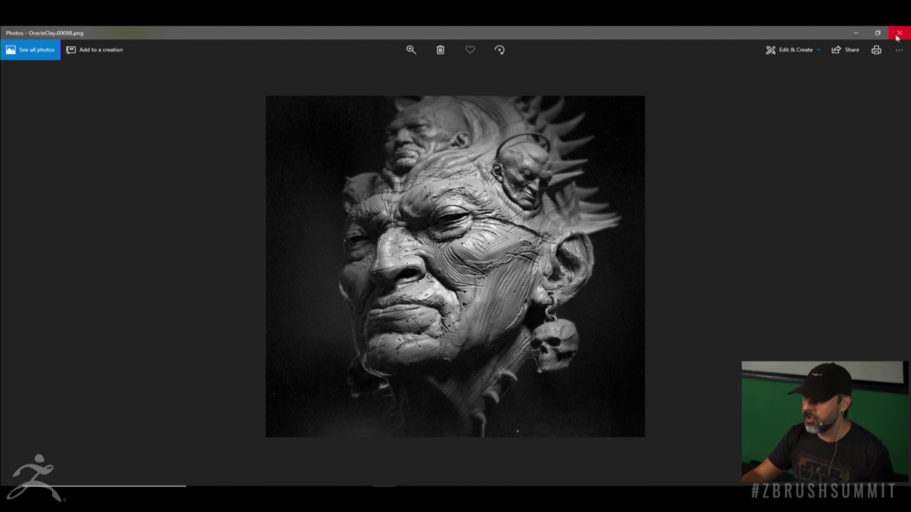
# - Minimize the photo viewer and image folder to return to ZBrush, and examine the Oracle head's surface detail up close
pyautogui.click(861, 37)
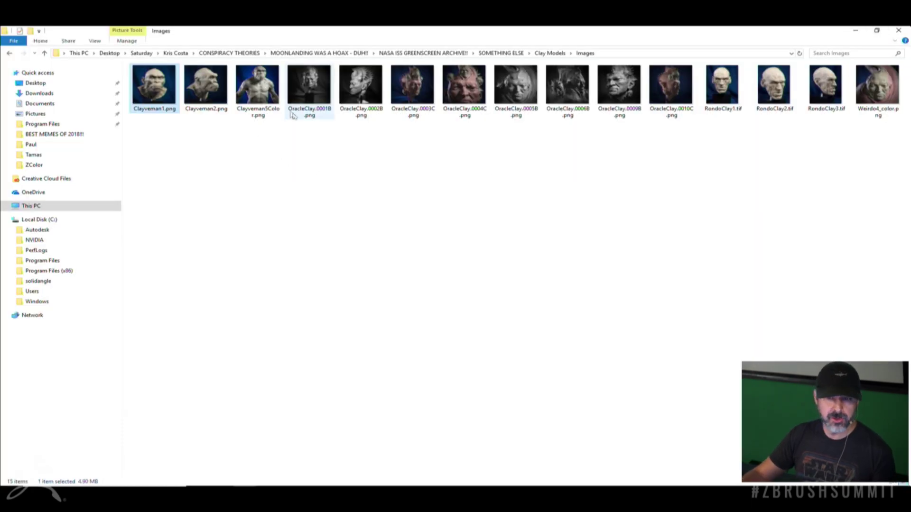
pyautogui.click(857, 32)
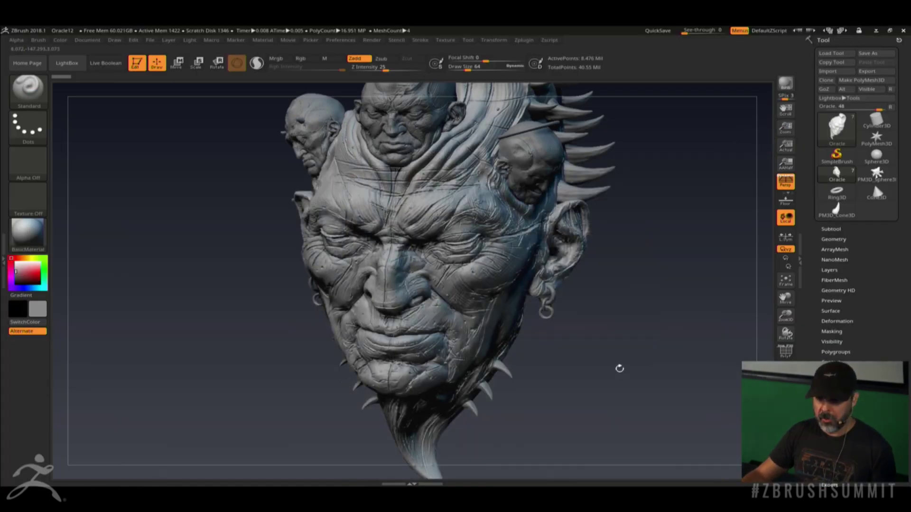
pyautogui.moveTo(633, 344)
pyautogui.mouseDown()
pyautogui.moveTo(645, 342)
pyautogui.moveTo(612, 331)
pyautogui.moveTo(613, 319)
pyautogui.moveTo(643, 310)
pyautogui.moveTo(666, 363)
pyautogui.mouseUp()
pyautogui.moveTo(682, 393)
pyautogui.mouseDown()
pyautogui.moveTo(662, 349)
pyautogui.moveTo(719, 329)
pyautogui.moveTo(695, 325)
pyautogui.mouseUp()
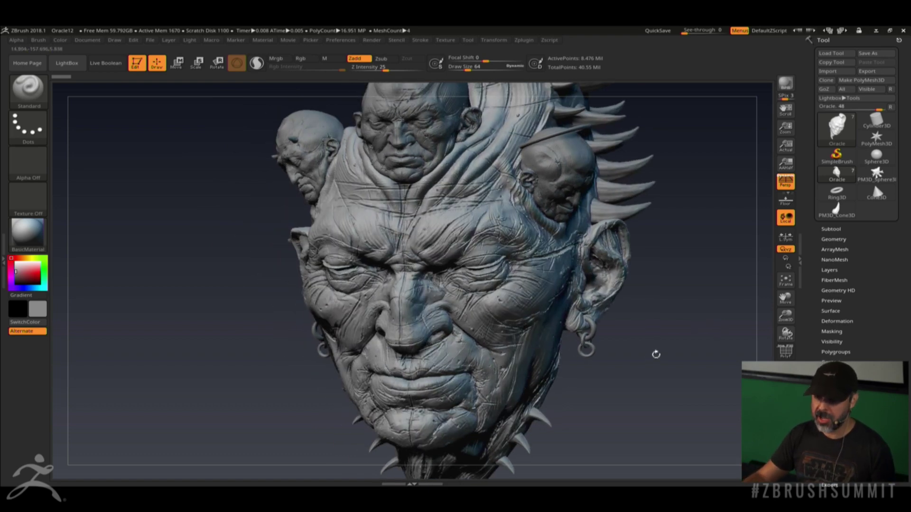
pyautogui.moveTo(656, 354); pyautogui.dragTo(635, 305)
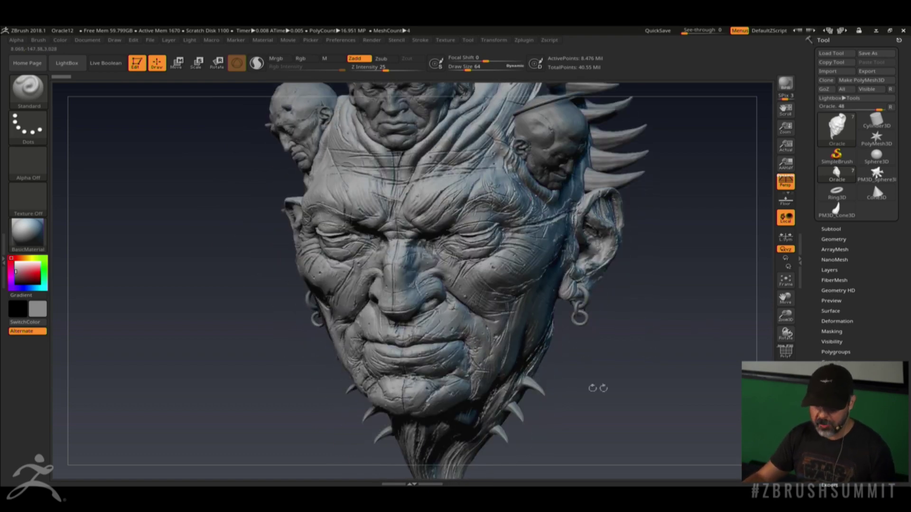
pyautogui.moveTo(598, 388)
pyautogui.mouseDown()
pyautogui.moveTo(665, 380)
pyautogui.moveTo(605, 343)
pyautogui.moveTo(664, 288)
pyautogui.mouseUp()
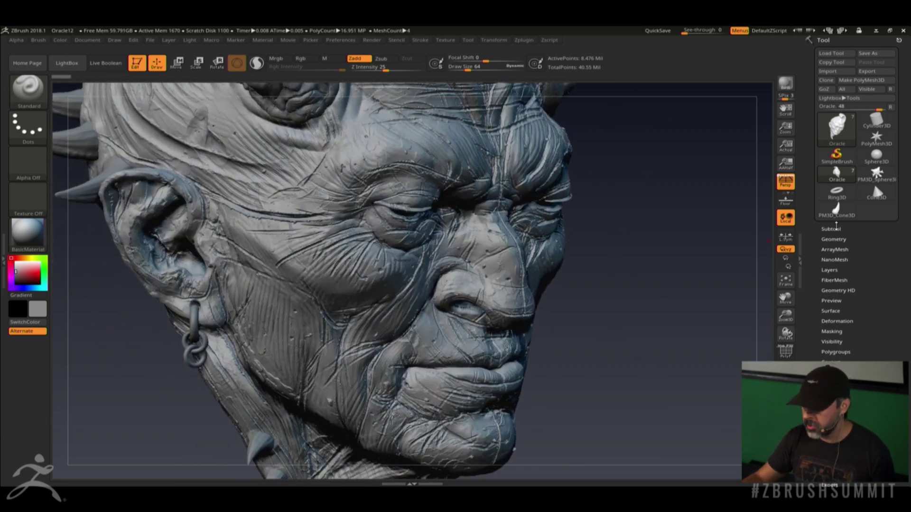
# - Expand the Subtool list, switch the active tool to Plane3D and convert the plane to a PolyMesh3D
pyautogui.click(831, 229)
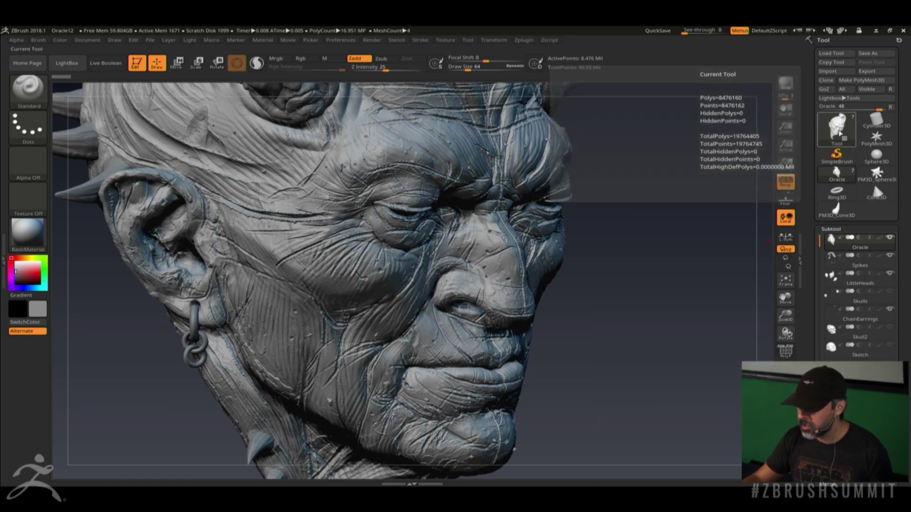
pyautogui.click(837, 130)
pyautogui.click(748, 165)
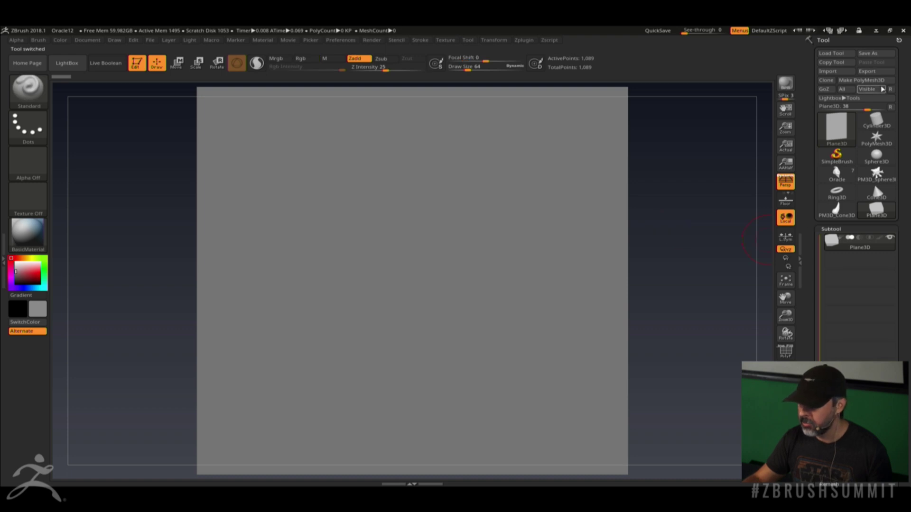
pyautogui.click(875, 81)
# - Subdivide the plane to 4.194 million polygons, showing its polyframe to check the mesh and hiding it again
pyautogui.click(786, 351)
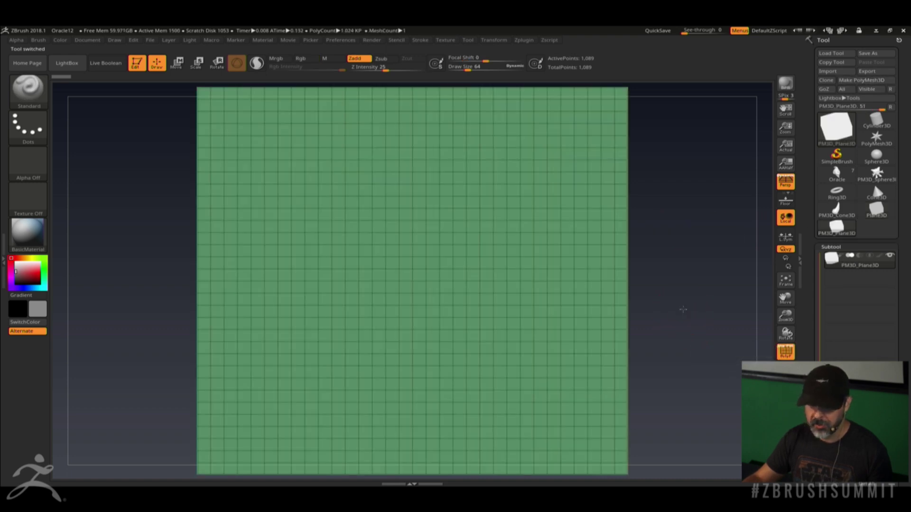
pyautogui.press('f')
pyautogui.press('ctrl')
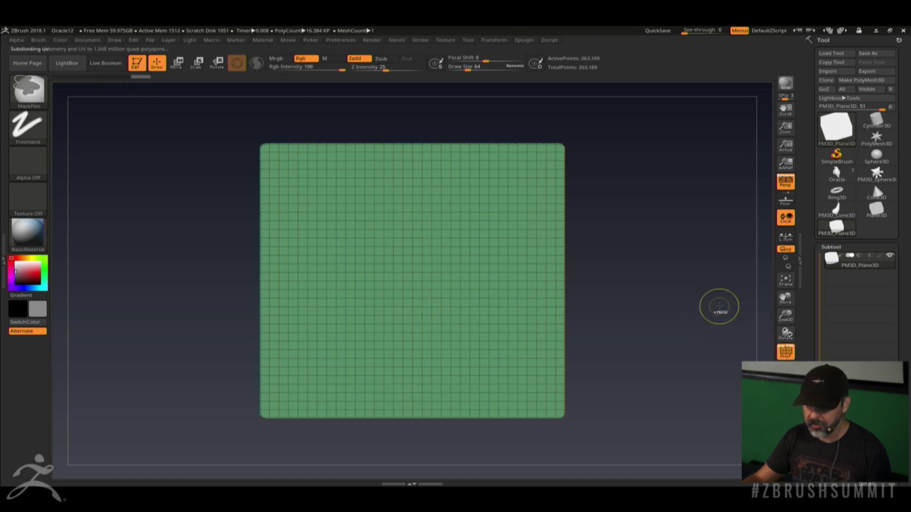
pyautogui.click(786, 353)
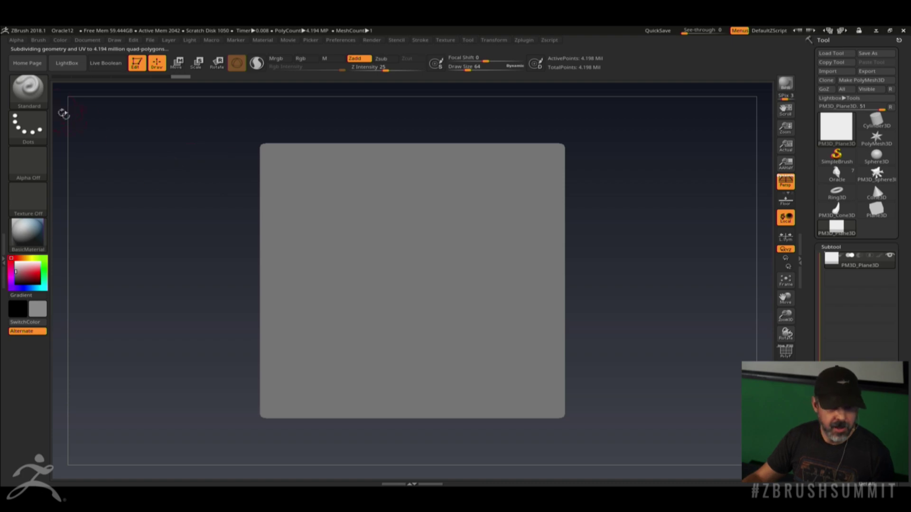
# - Fit the plane to the canvas and choose the Antro_ClayReal sculpting brush
pyautogui.click(28, 88)
pyautogui.press('f')
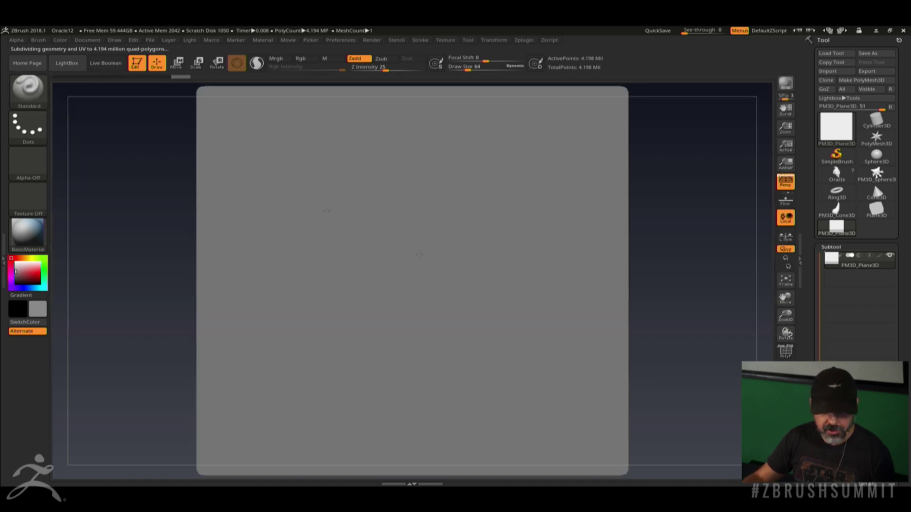
pyautogui.click(40, 101)
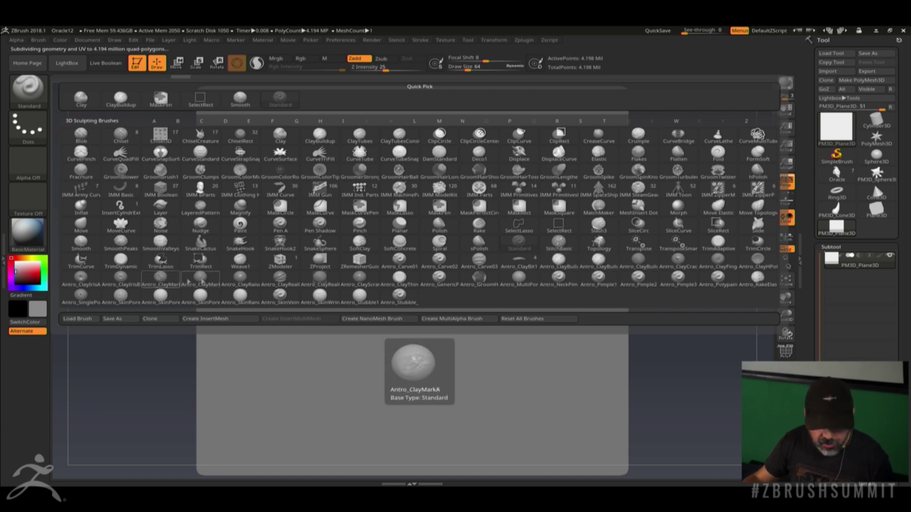
pyautogui.click(285, 281)
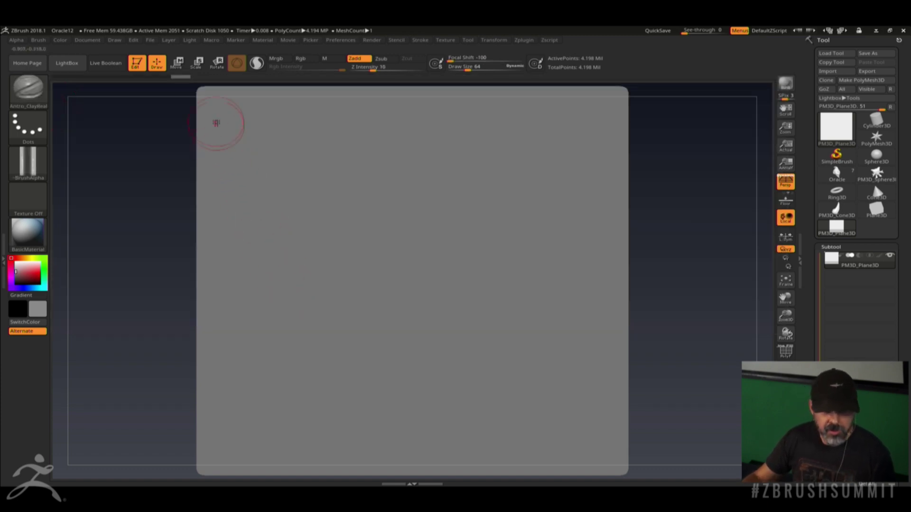
# - Sculpt two long curved diagonal strokes across the plane with a draw size of 64 and Z intensity of 10
pyautogui.moveTo(224, 116); pyautogui.dragTo(277, 178)
pyautogui.moveTo(319, 240)
pyautogui.mouseDown()
pyautogui.moveTo(389, 299)
pyautogui.moveTo(504, 345)
pyautogui.moveTo(584, 403)
pyautogui.moveTo(610, 445)
pyautogui.mouseUp()
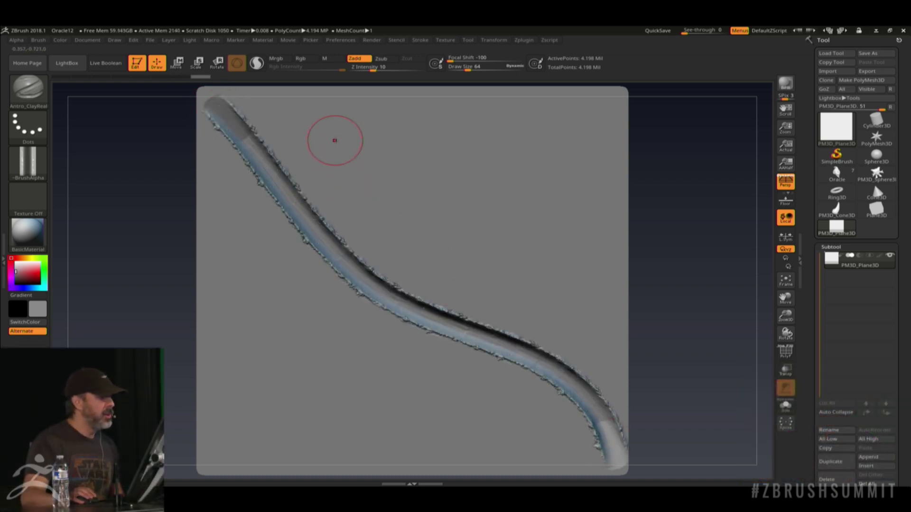
pyautogui.moveTo(334, 140)
pyautogui.mouseDown()
pyautogui.moveTo(433, 256)
pyautogui.moveTo(554, 326)
pyautogui.mouseUp()
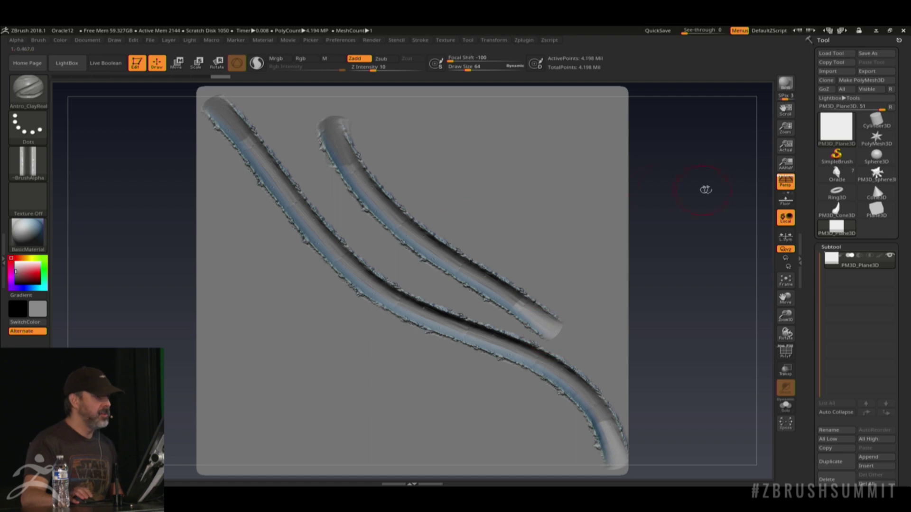
# - Sculpt a shorter, nearly vertical stroke beside the plane's upper right edge, extend it downward, and inspect its crumbly edges up close
pyautogui.moveTo(705, 190)
pyautogui.keyDown('alt'); pyautogui.mouseDown()
pyautogui.moveTo(688, 294)
pyautogui.moveTo(674, 213)
pyautogui.moveTo(690, 171)
pyautogui.moveTo(714, 211)
pyautogui.mouseUp(); pyautogui.keyUp('alt')
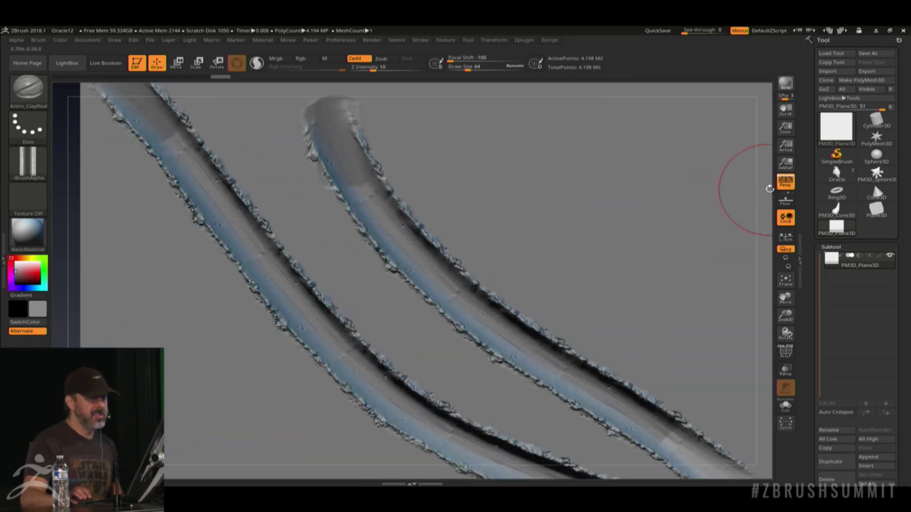
pyautogui.moveTo(769, 189)
pyautogui.keyDown('alt'); pyautogui.mouseDown()
pyautogui.moveTo(630, 187)
pyautogui.moveTo(563, 138)
pyautogui.moveTo(568, 201)
pyautogui.mouseUp(); pyautogui.keyUp('alt')
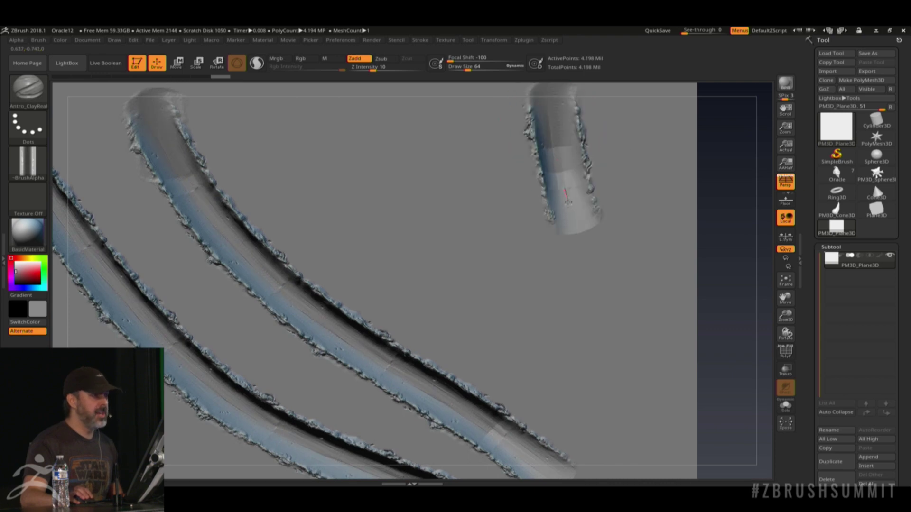
pyautogui.moveTo(588, 280); pyautogui.dragTo(614, 335)
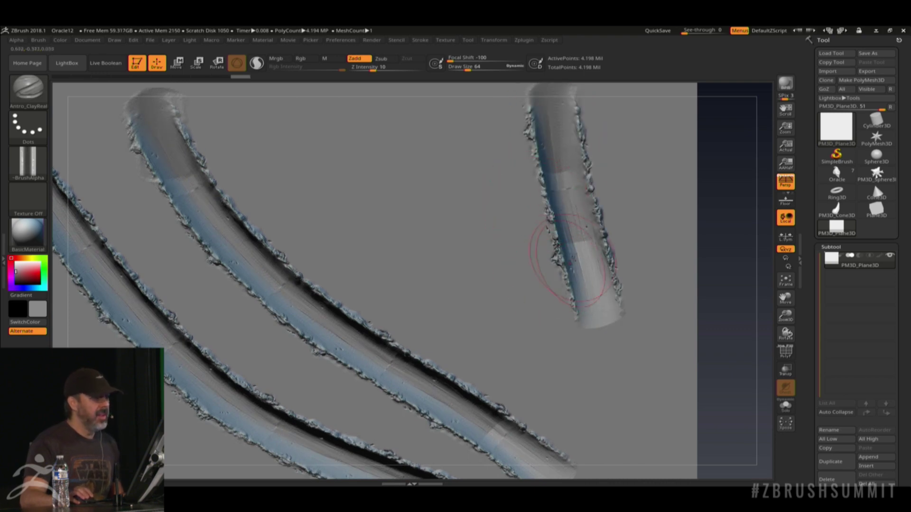
pyautogui.moveTo(741, 191)
pyautogui.keyDown('alt'); pyautogui.mouseDown()
pyautogui.moveTo(738, 214)
pyautogui.moveTo(691, 204)
pyautogui.mouseUp(); pyautogui.keyUp('alt')
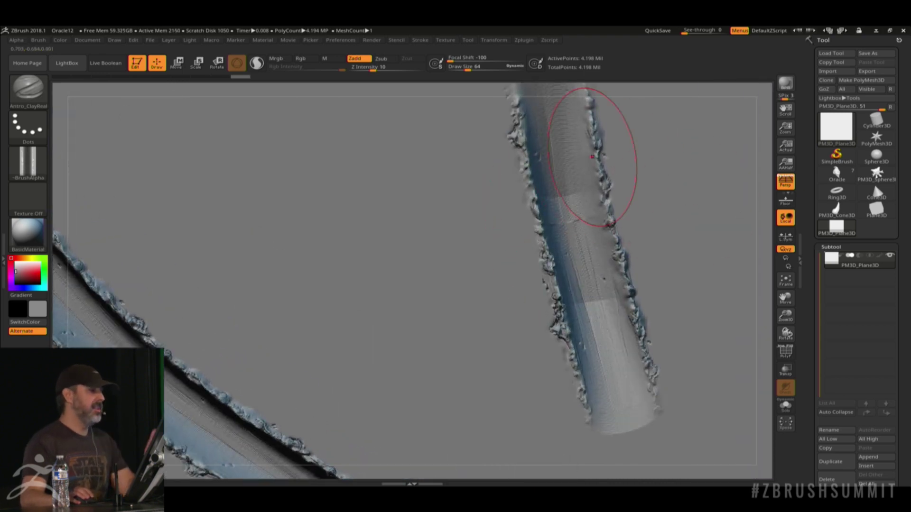
# - Sculpt three more diagonal strokes across the plane, one short and overlapping an existing stroke, and inspect their crumbly edges from several angles
pyautogui.click(417, 40)
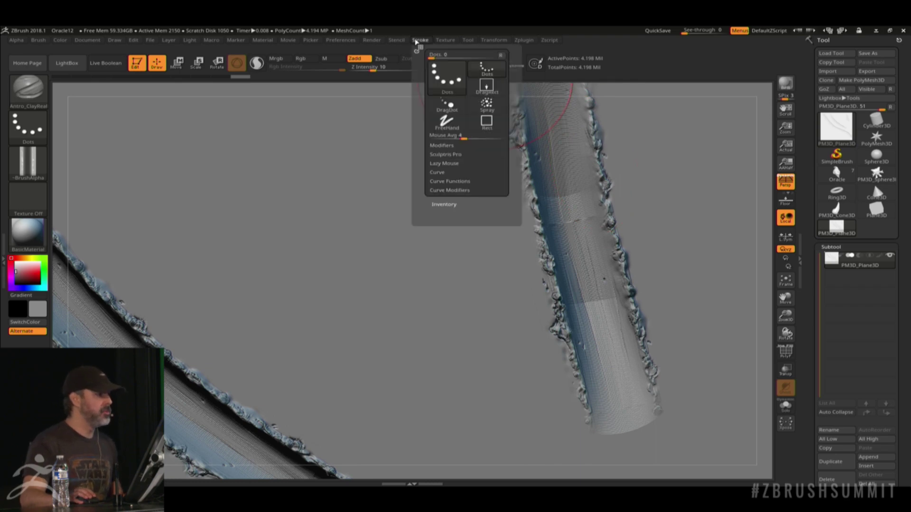
pyautogui.click(442, 146)
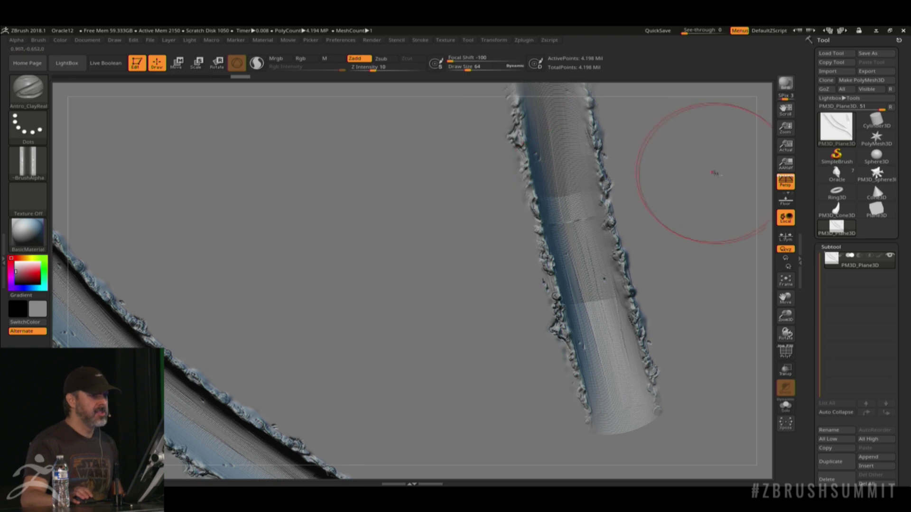
pyautogui.moveTo(766, 212)
pyautogui.keyDown('alt'); pyautogui.mouseDown()
pyautogui.moveTo(728, 167)
pyautogui.moveTo(763, 188)
pyautogui.mouseUp(); pyautogui.keyUp('alt')
pyautogui.moveTo(387, 130)
pyautogui.mouseDown()
pyautogui.moveTo(435, 185)
pyautogui.moveTo(527, 252)
pyautogui.moveTo(613, 369)
pyautogui.mouseUp()
pyautogui.moveTo(249, 120); pyautogui.dragTo(342, 245)
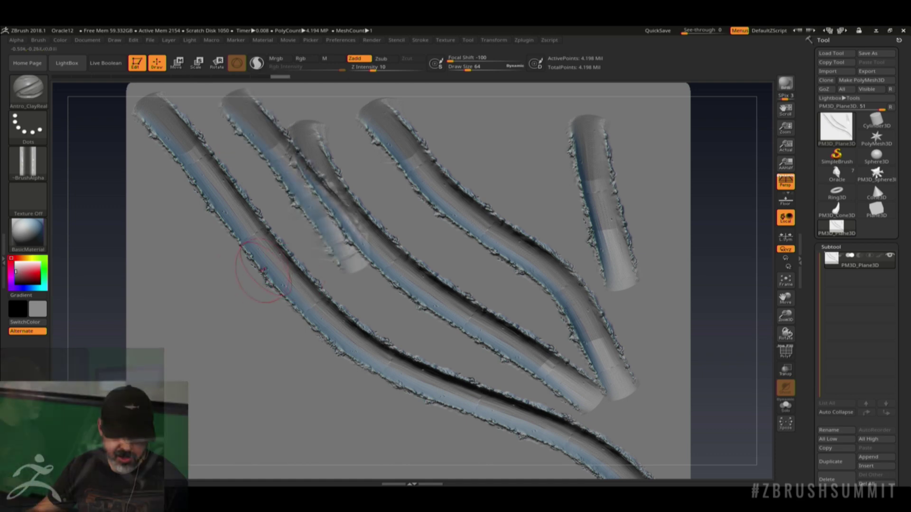
pyautogui.moveTo(171, 228); pyautogui.dragTo(306, 457)
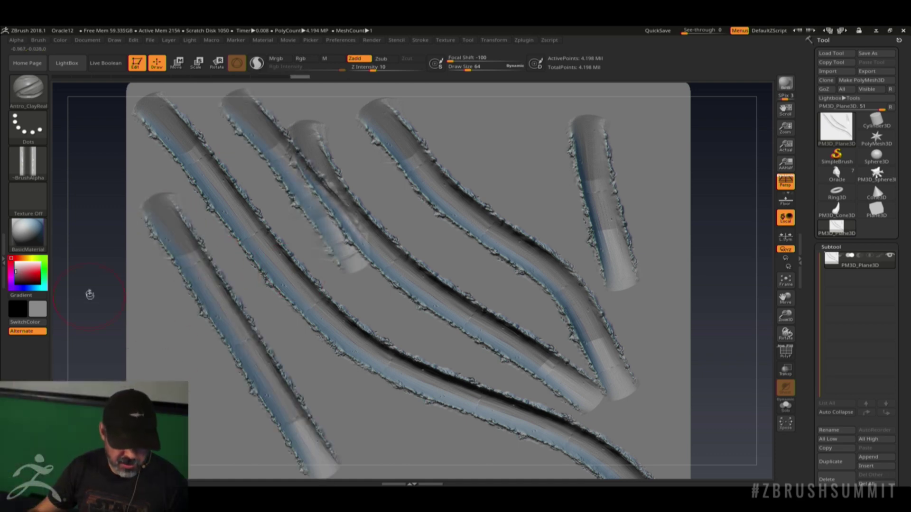
pyautogui.keyDown('alt'); pyautogui.moveTo(85, 270); pyautogui.dragTo(138, 326); pyautogui.keyUp('alt')
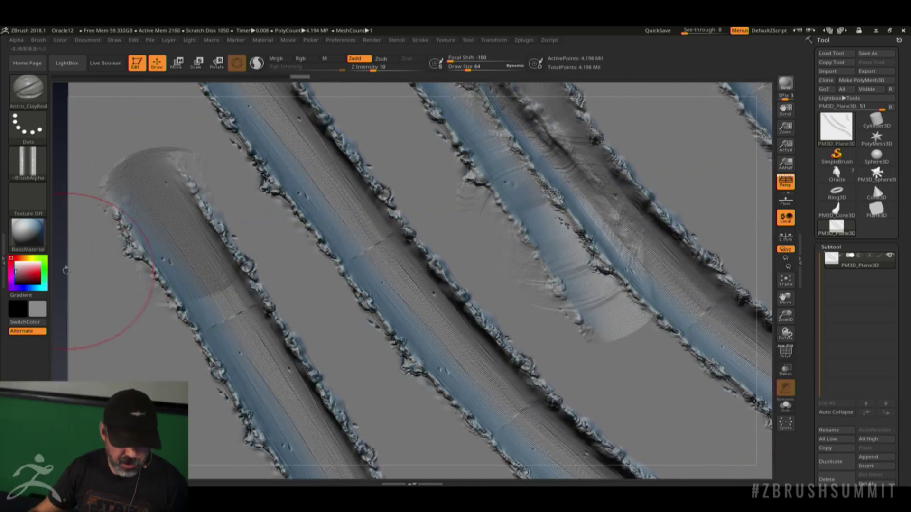
pyautogui.keyDown('alt'); pyautogui.moveTo(66, 271); pyautogui.dragTo(187, 205); pyautogui.keyUp('alt')
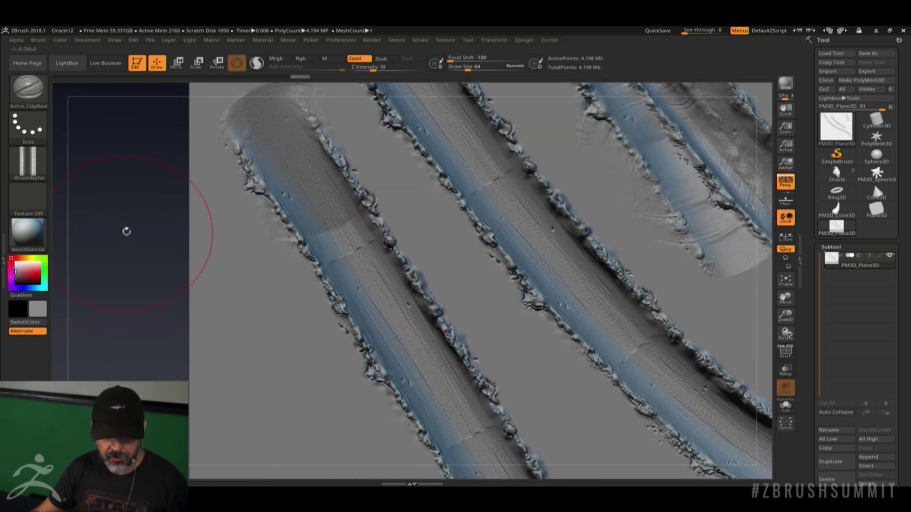
pyautogui.moveTo(126, 231); pyautogui.dragTo(130, 240)
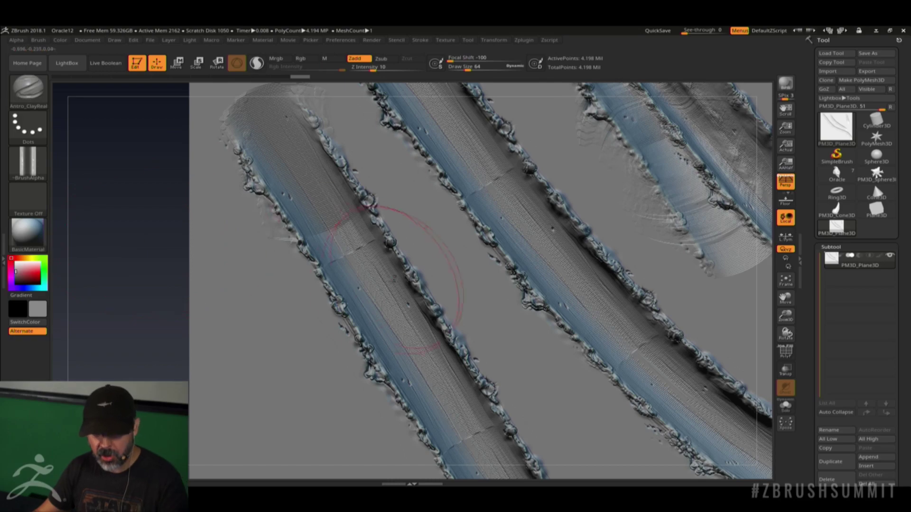
pyautogui.moveTo(157, 277); pyautogui.dragTo(266, 285)
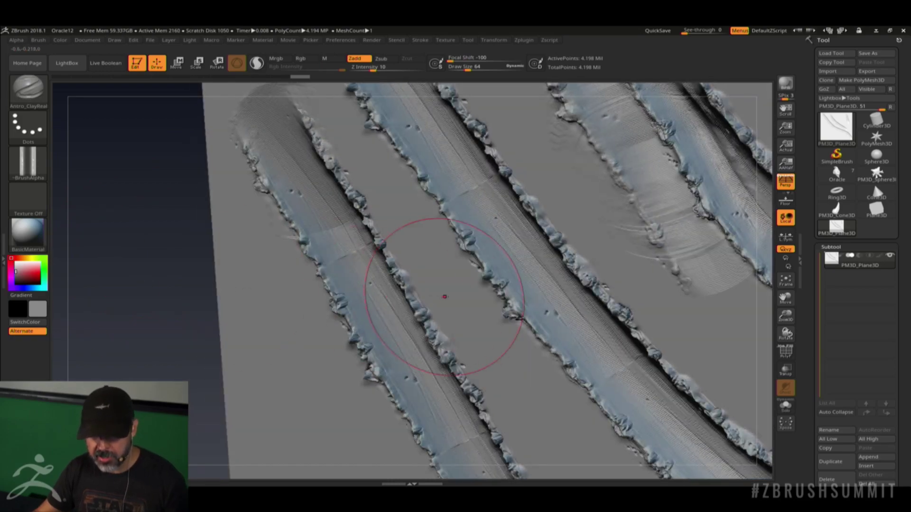
pyautogui.moveTo(206, 315); pyautogui.dragTo(152, 273)
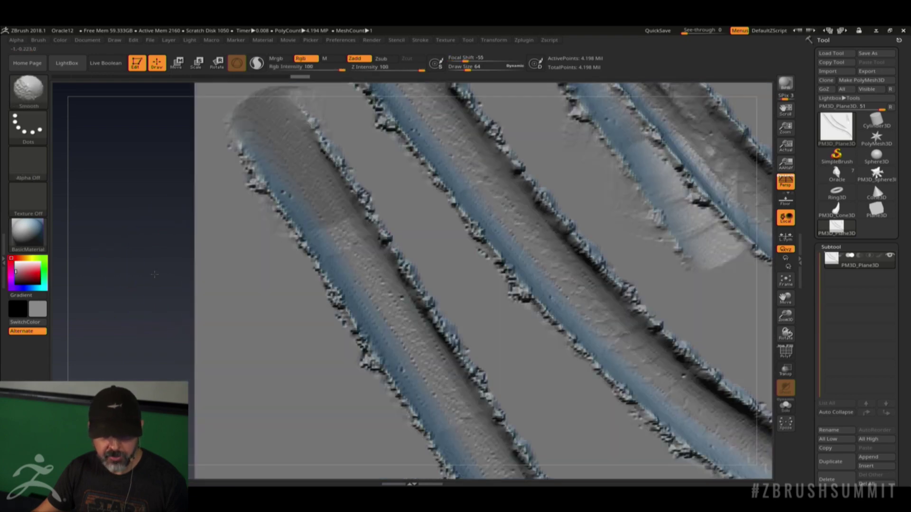
# - Crop and fill the document with the current brush alpha to show its clay-edged strip on the canvas
pyautogui.click(29, 162)
pyautogui.click(240, 292)
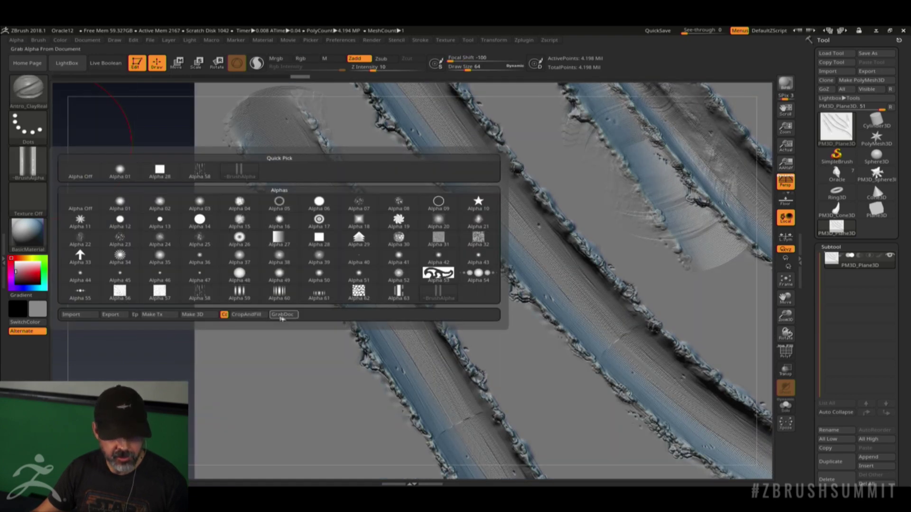
pyautogui.click(253, 316)
pyautogui.click(479, 290)
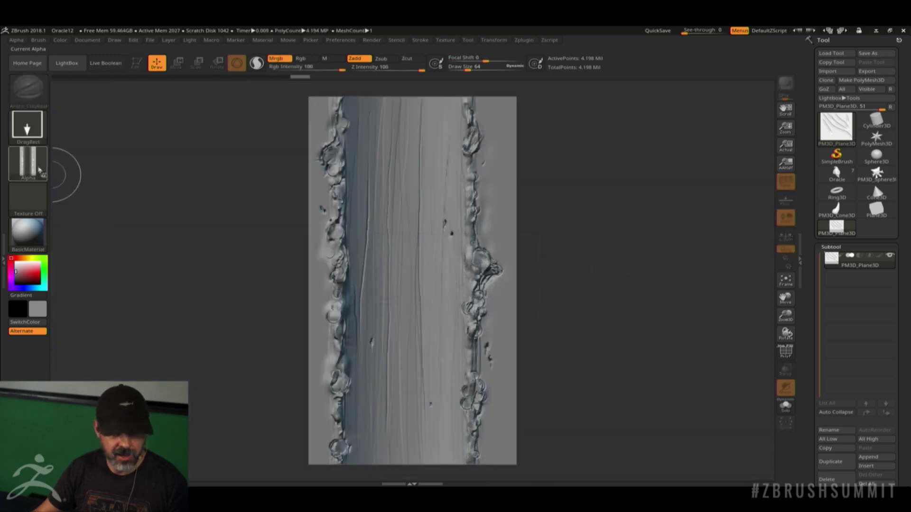
# - Make a texture from the brush alpha and crop and fill the document with that grayscale texture
pyautogui.click(39, 170)
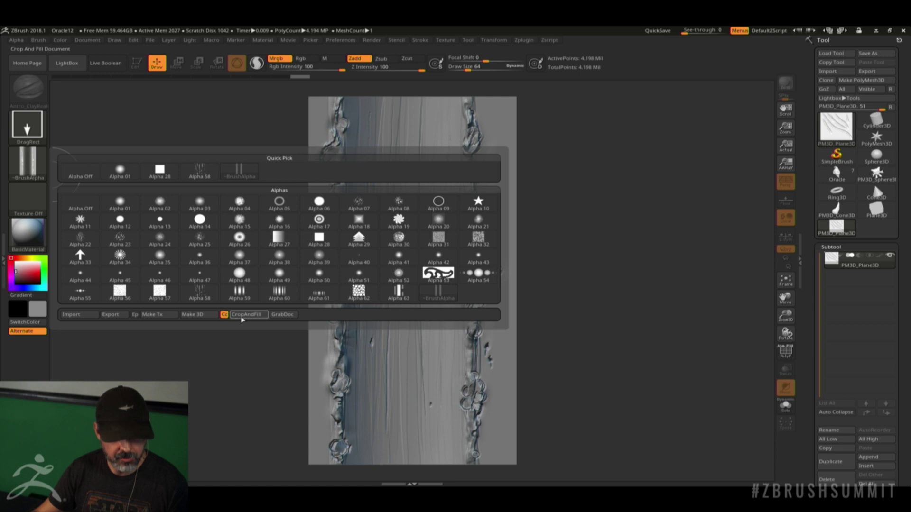
pyautogui.click(28, 164)
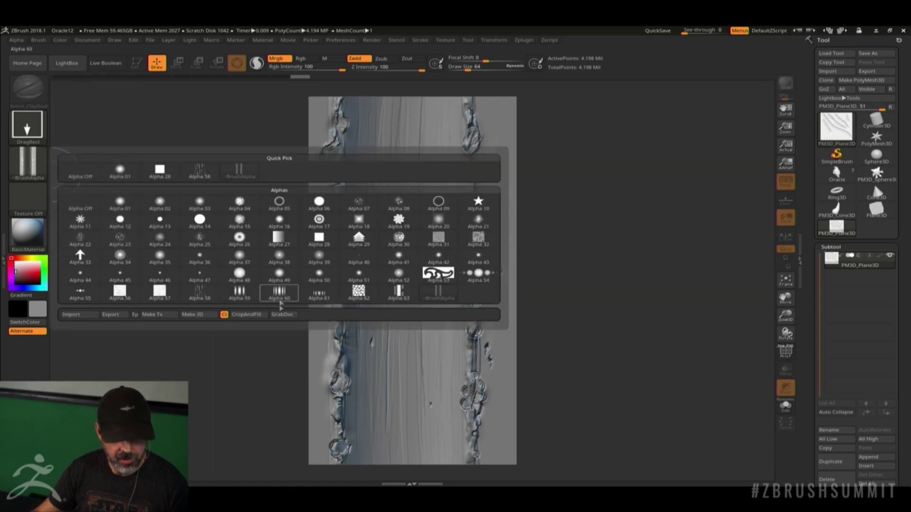
pyautogui.click(159, 315)
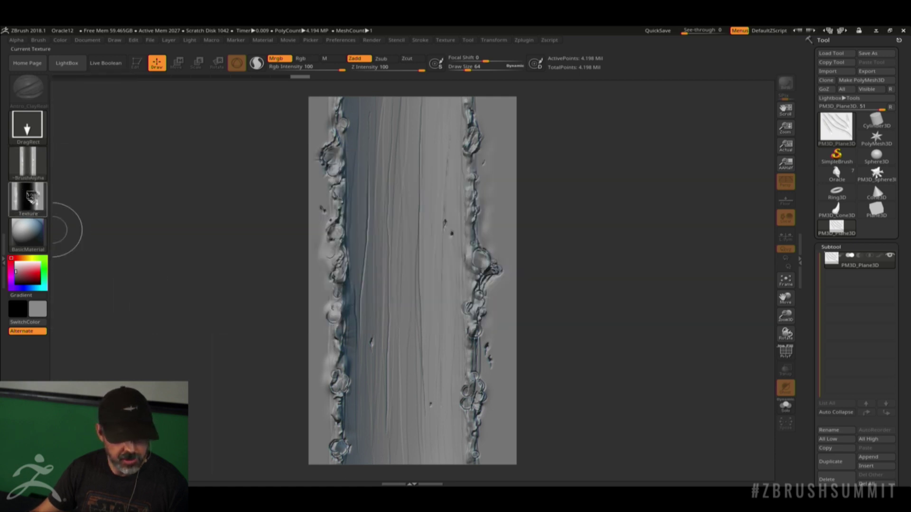
pyautogui.click(31, 197)
pyautogui.click(324, 333)
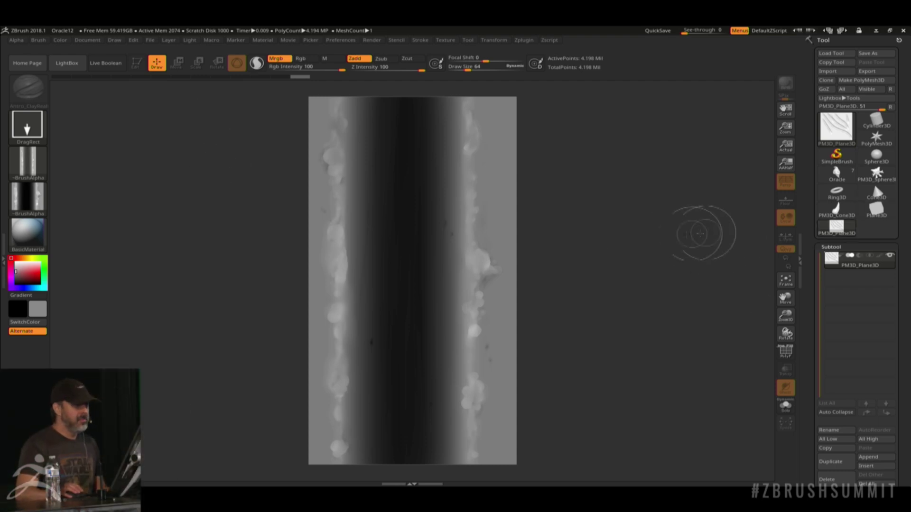
# - Open the Caveman_Clay33.ZPR project without saving the current changes, and examine the caveman's torso and face up close
pyautogui.click(95, 41)
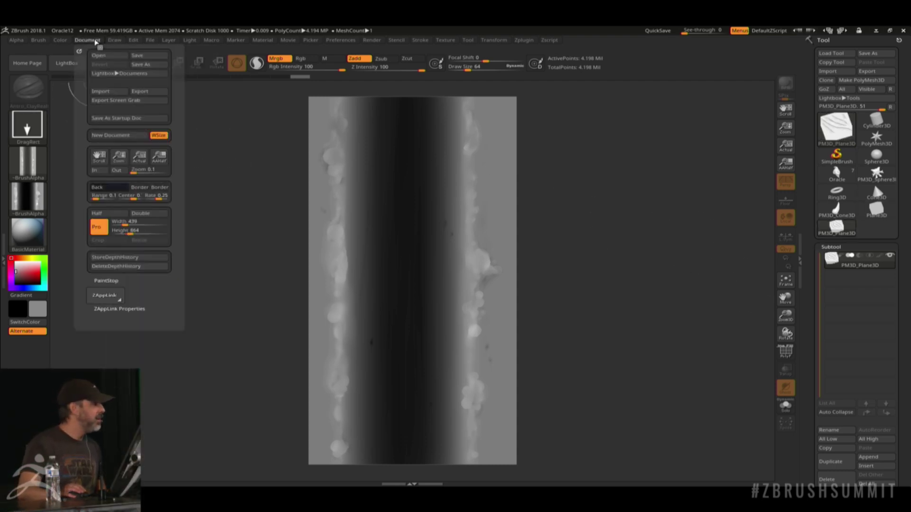
pyautogui.click(169, 40)
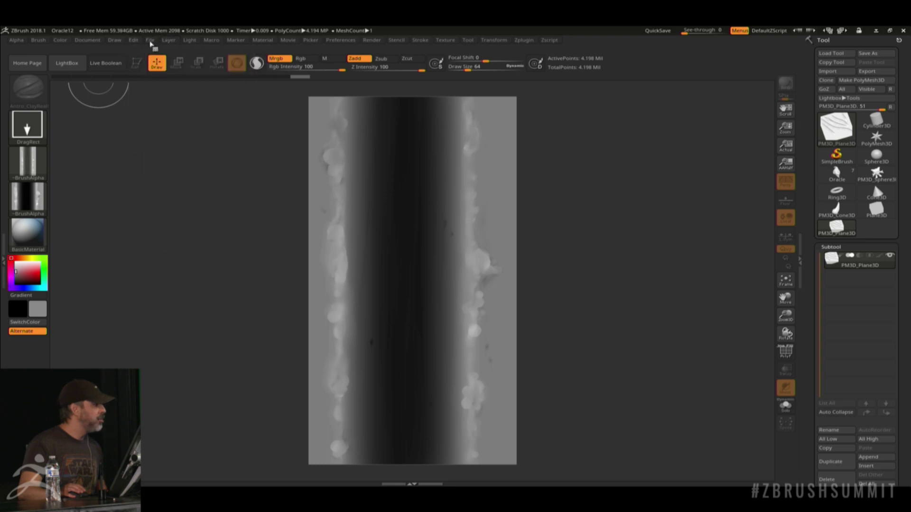
pyautogui.click(150, 40)
pyautogui.click(170, 55)
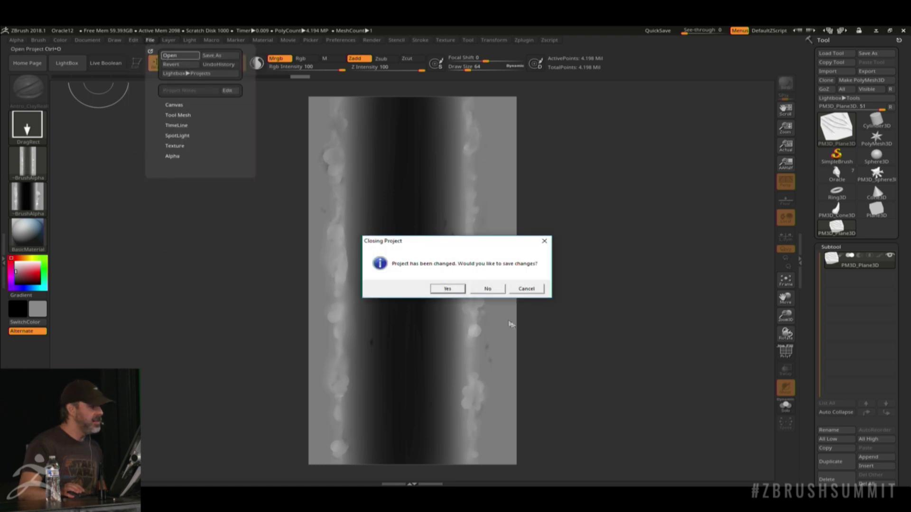
pyautogui.click(478, 289)
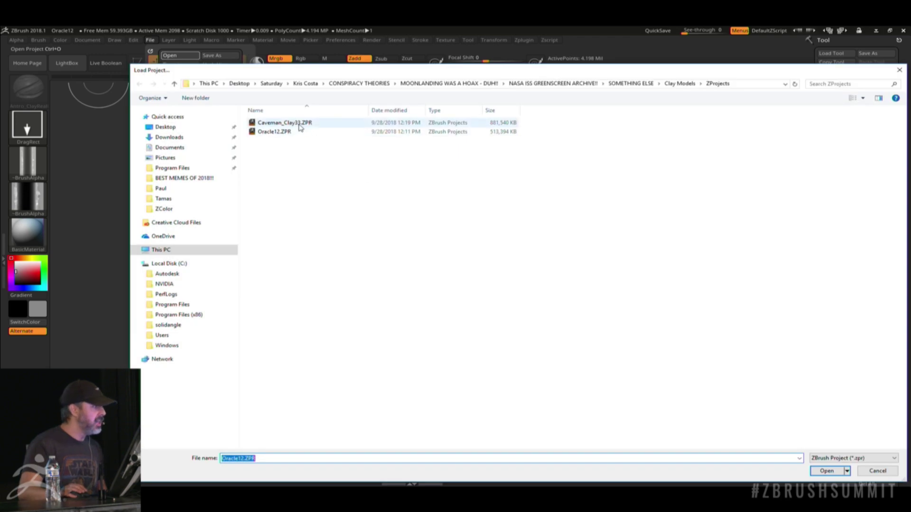
pyautogui.doubleClick(284, 123)
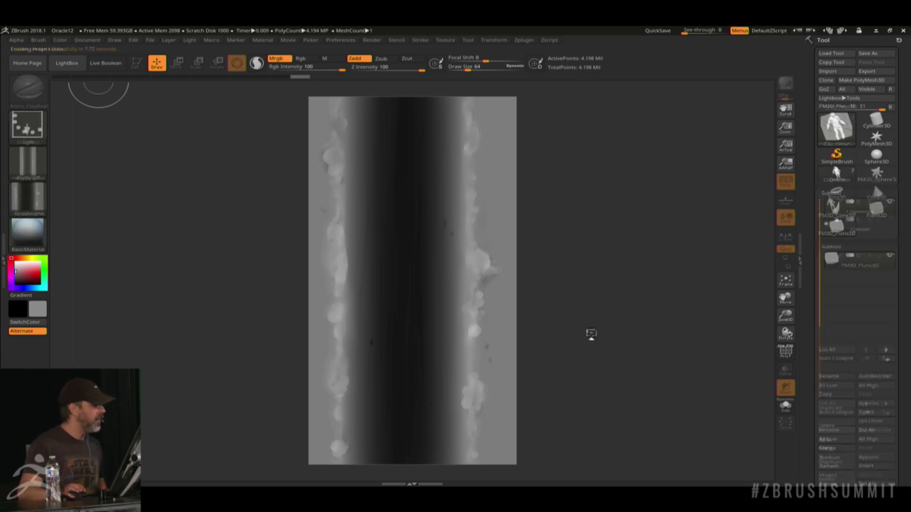
pyautogui.moveTo(618, 214)
pyautogui.mouseDown()
pyautogui.moveTo(631, 220)
pyautogui.moveTo(491, 221)
pyautogui.mouseUp()
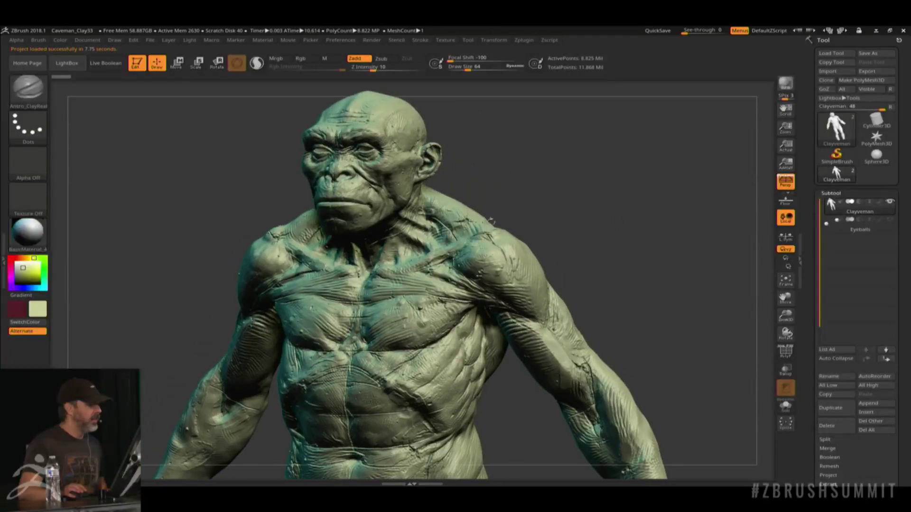
pyautogui.moveTo(612, 226); pyautogui.dragTo(630, 243)
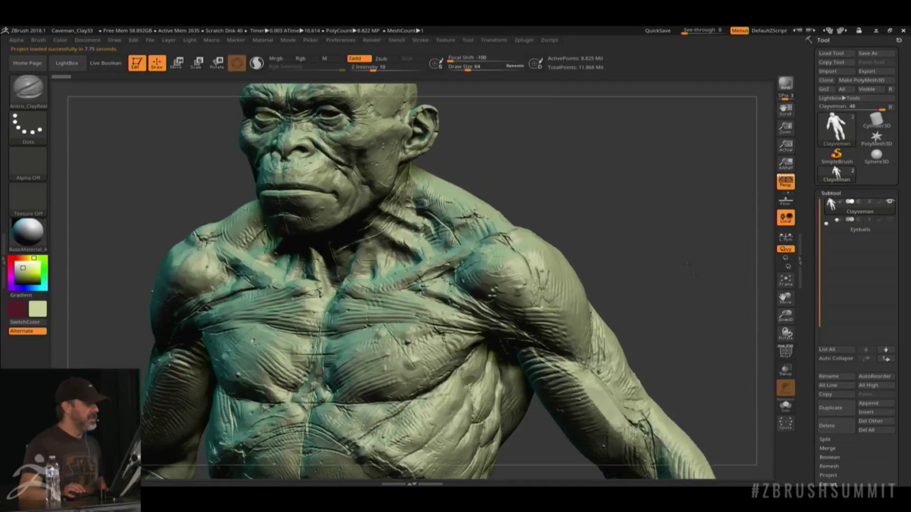
pyautogui.moveTo(690, 268)
pyautogui.mouseDown()
pyautogui.moveTo(675, 246)
pyautogui.moveTo(645, 248)
pyautogui.moveTo(703, 254)
pyautogui.moveTo(691, 287)
pyautogui.moveTo(655, 178)
pyautogui.moveTo(687, 222)
pyautogui.moveTo(661, 238)
pyautogui.moveTo(667, 248)
pyautogui.moveTo(633, 240)
pyautogui.mouseUp()
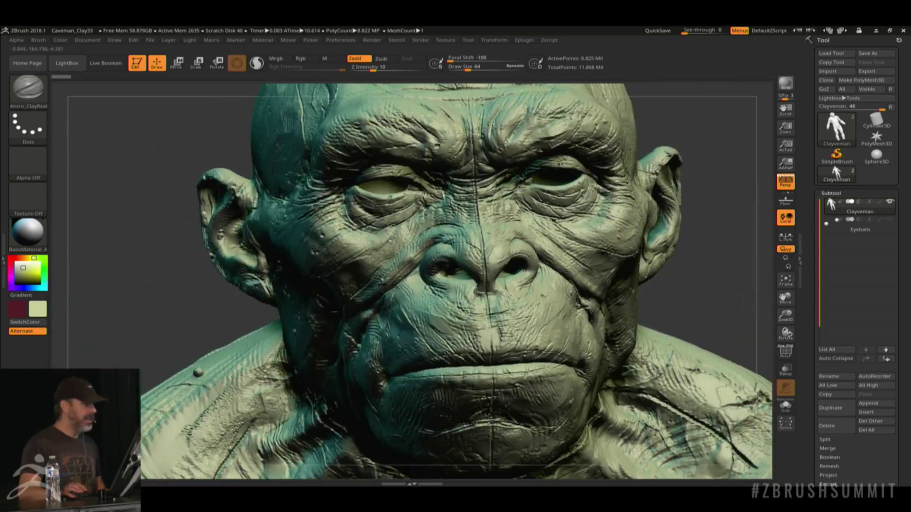
# - Choose the Antro clay crack brush and stamp a crack on the caveman's upper lip beside the nostril
pyautogui.click(35, 93)
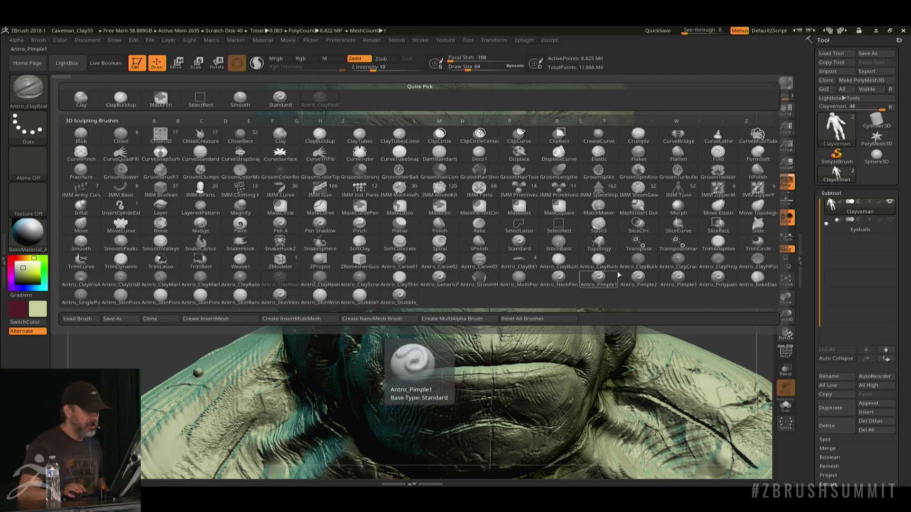
pyautogui.click(676, 265)
pyautogui.moveTo(694, 289); pyautogui.dragTo(593, 288)
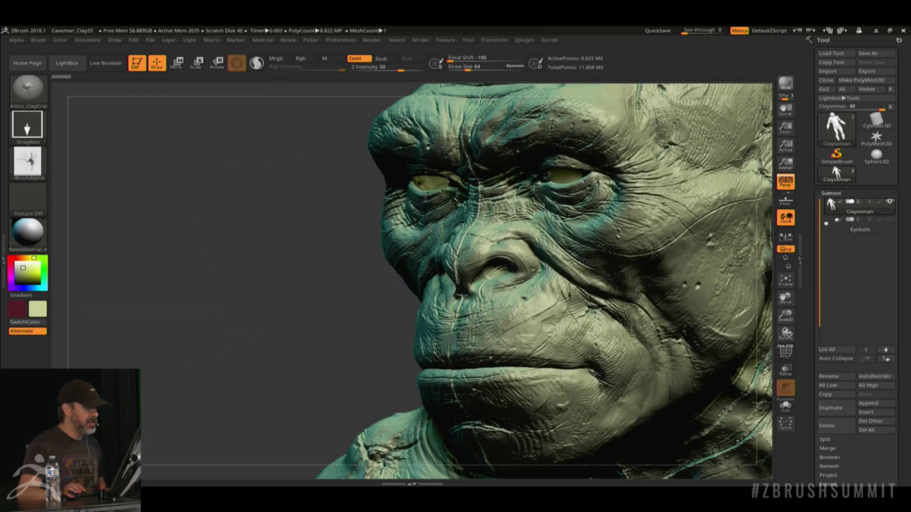
pyautogui.keyDown('alt'); pyautogui.moveTo(81, 328); pyautogui.dragTo(139, 224); pyautogui.keyUp('alt')
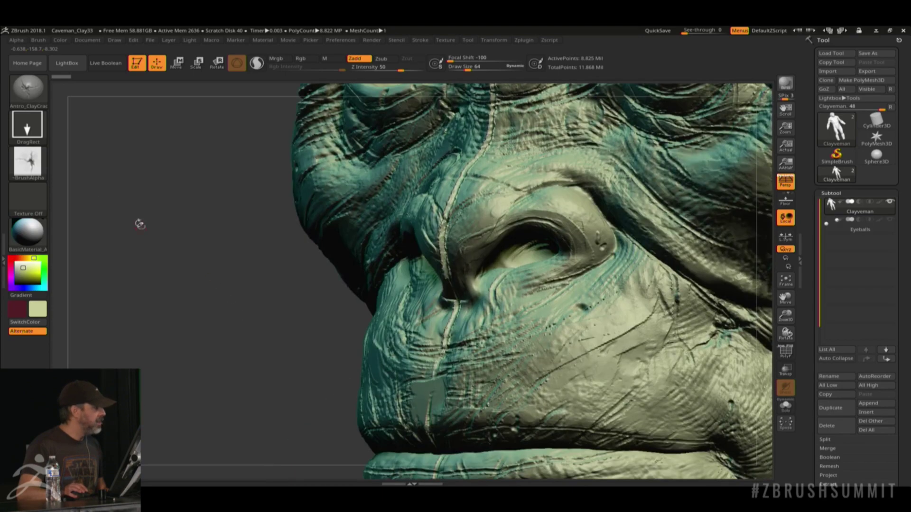
pyautogui.moveTo(212, 338); pyautogui.dragTo(212, 341)
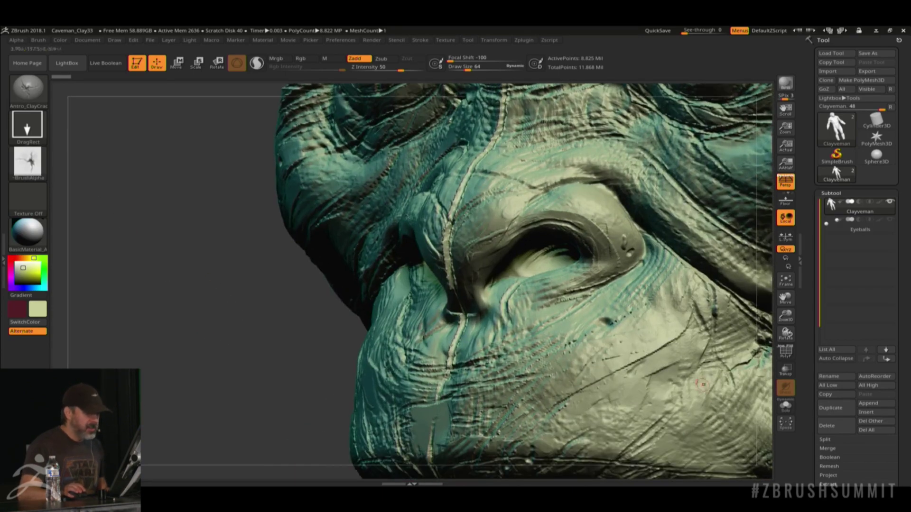
pyautogui.moveTo(593, 329)
pyautogui.mouseDown()
pyautogui.moveTo(640, 330)
pyautogui.moveTo(634, 350)
pyautogui.moveTo(653, 368)
pyautogui.mouseUp()
pyautogui.moveTo(156, 346); pyautogui.dragTo(304, 332)
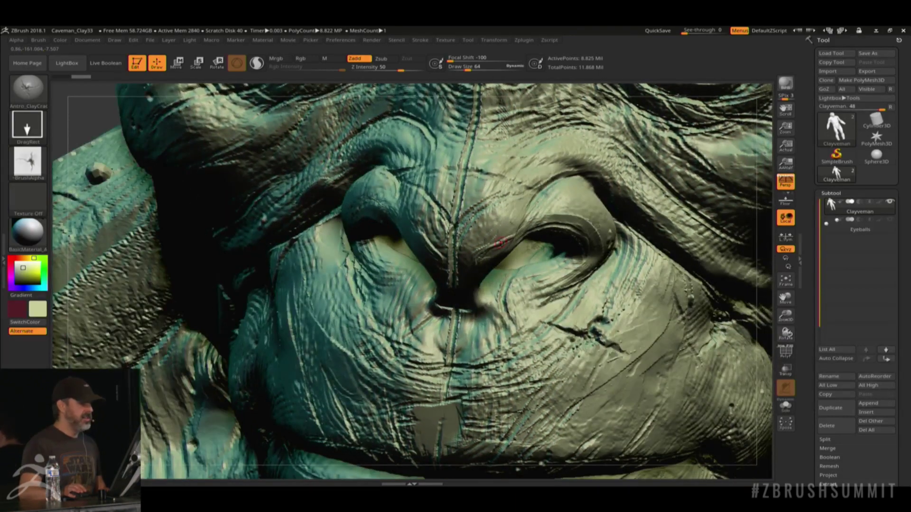
pyautogui.moveTo(765, 350)
pyautogui.keyDown('alt'); pyautogui.mouseDown()
pyautogui.moveTo(744, 307)
pyautogui.moveTo(764, 329)
pyautogui.moveTo(741, 315)
pyautogui.mouseUp(); pyautogui.keyUp('alt')
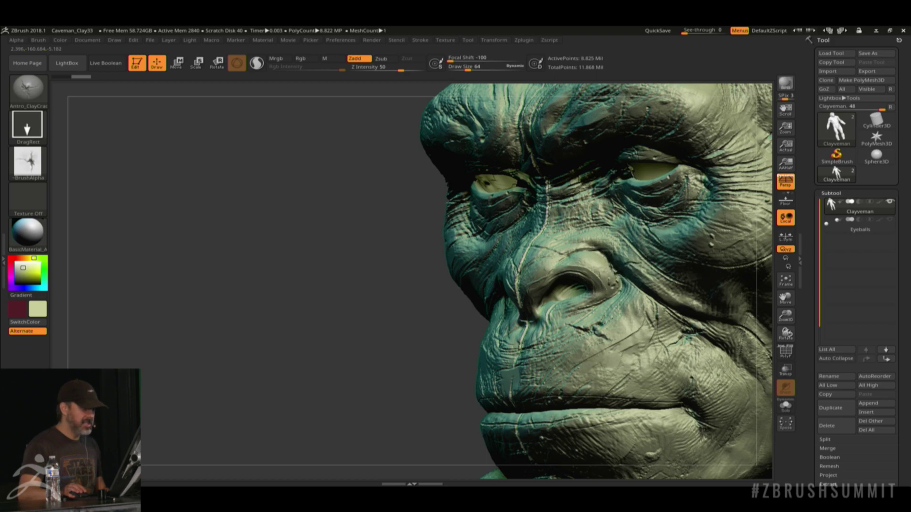
pyautogui.moveTo(280, 348); pyautogui.dragTo(385, 292)
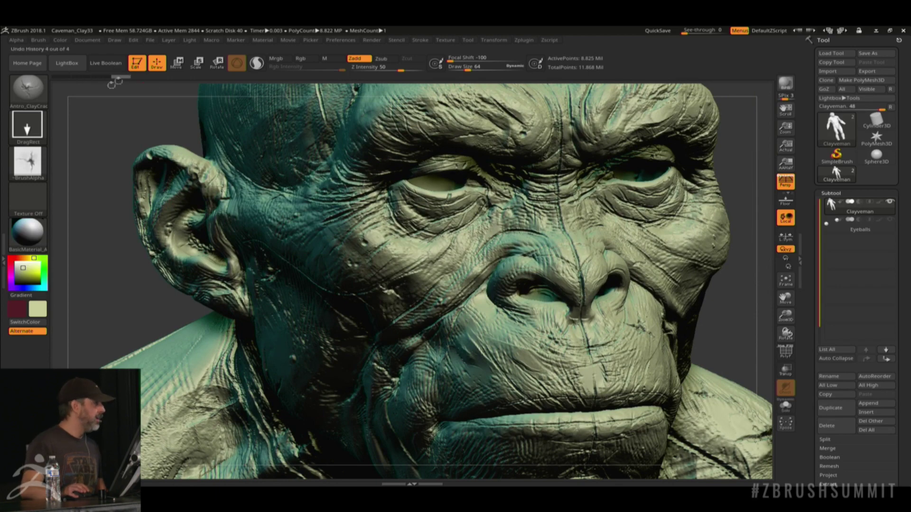
# - Choose the Antro_ClayFingerprint brush and try a fingerprint stamp on the caveman's face
pyautogui.click(29, 88)
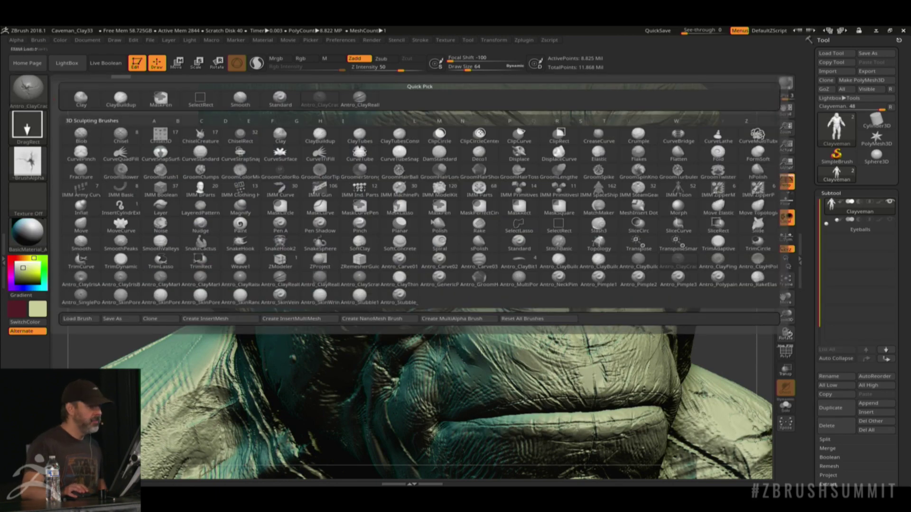
pyautogui.click(720, 260)
pyautogui.moveTo(738, 321); pyautogui.dragTo(729, 242)
pyautogui.moveTo(470, 289)
pyautogui.mouseDown()
pyautogui.moveTo(477, 285)
pyautogui.moveTo(456, 271)
pyautogui.moveTo(503, 256)
pyautogui.moveTo(522, 285)
pyautogui.mouseUp()
pyautogui.press('f')
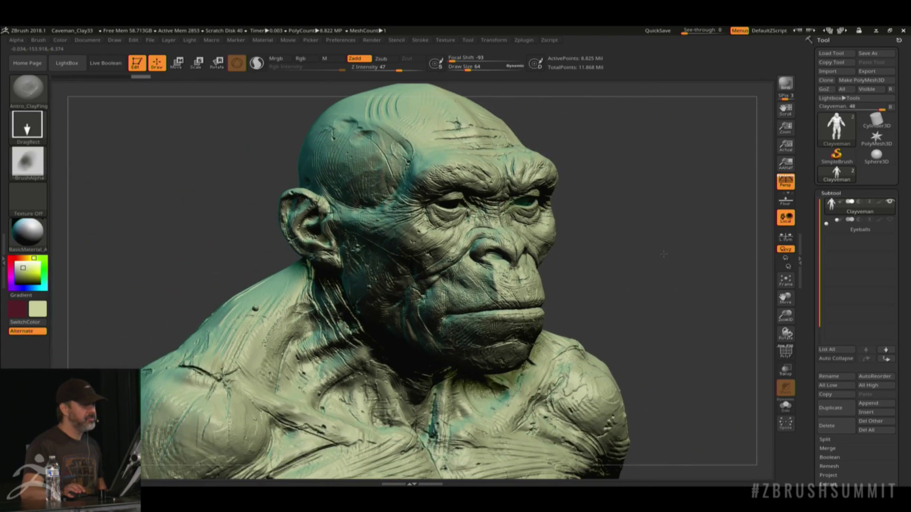
pyautogui.press('ctrl')
# - Examine the clay surface texture on the caveman's head, shoulders and chest from the front and from above
pyautogui.moveTo(634, 266); pyautogui.dragTo(630, 301)
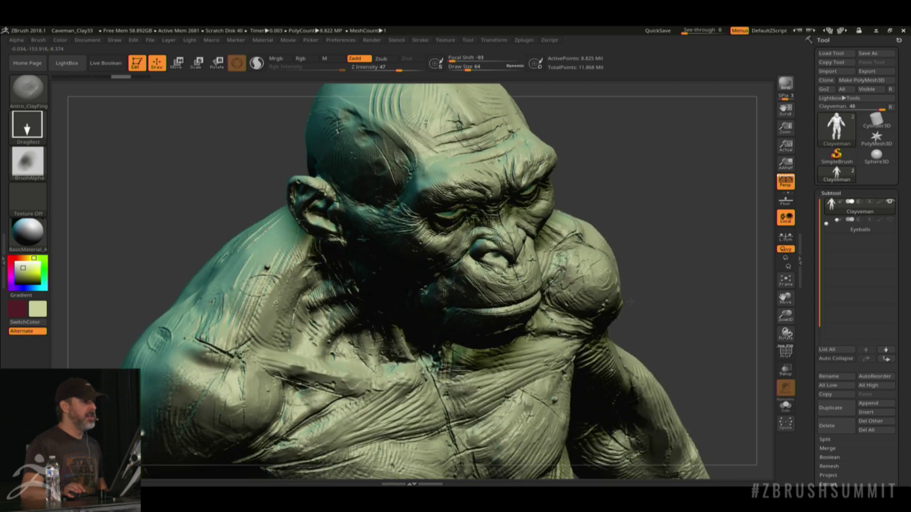
pyautogui.moveTo(42, 172)
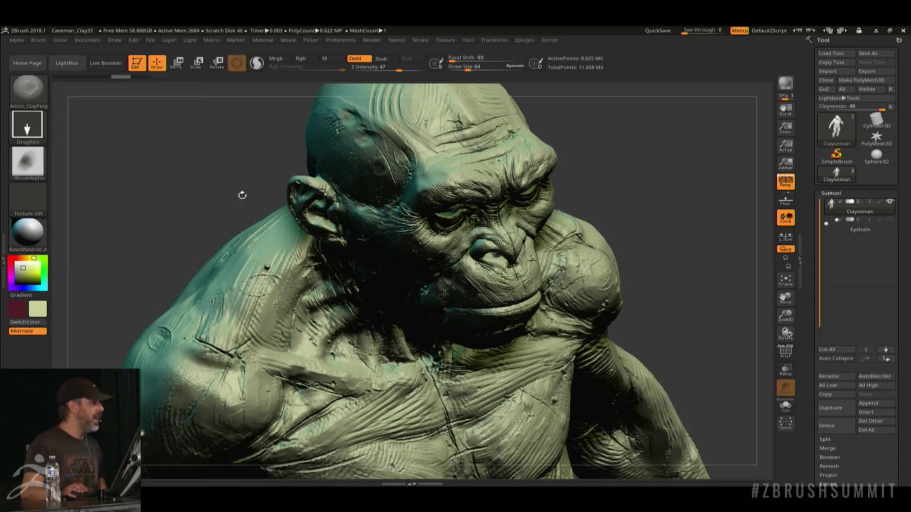
pyautogui.moveTo(241, 195); pyautogui.dragTo(528, 256)
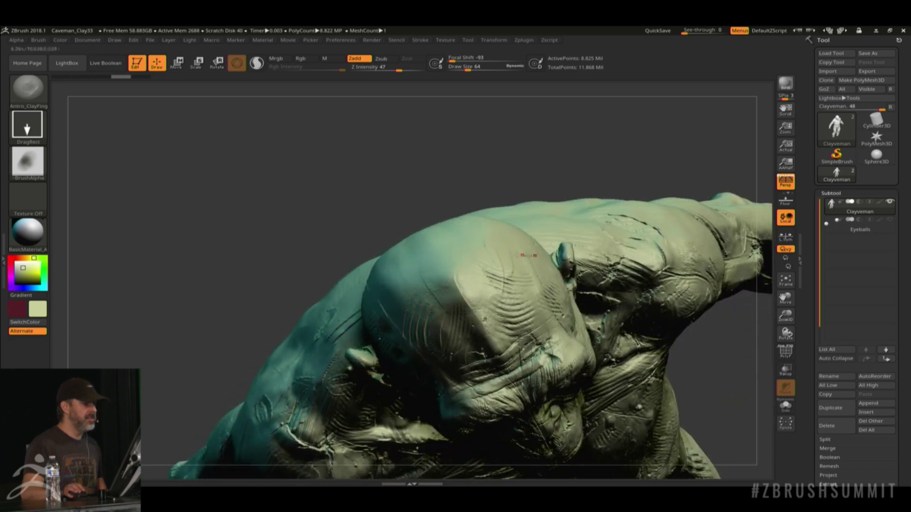
# - Stamp two fingerprint impressions side by side on the back of the caveman's head
pyautogui.moveTo(432, 164); pyautogui.dragTo(650, 284)
pyautogui.moveTo(238, 192); pyautogui.dragTo(381, 364)
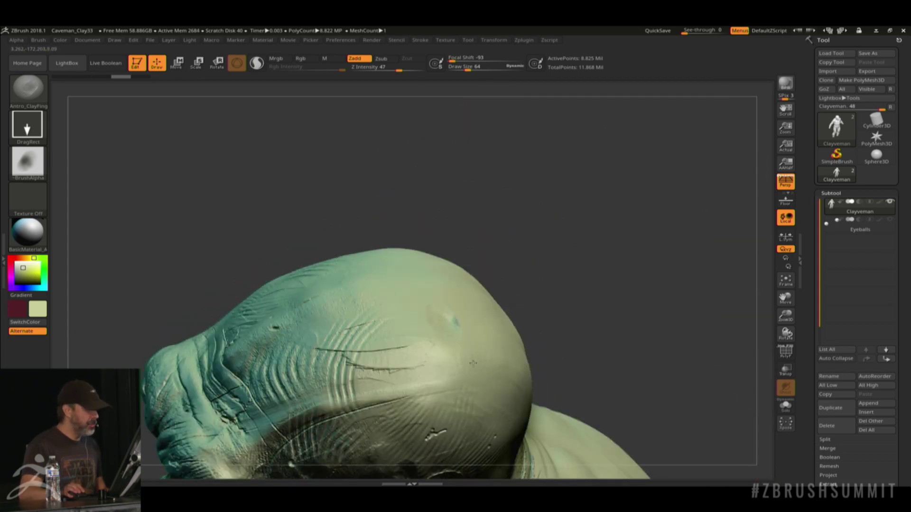
pyautogui.moveTo(598, 295); pyautogui.dragTo(484, 336)
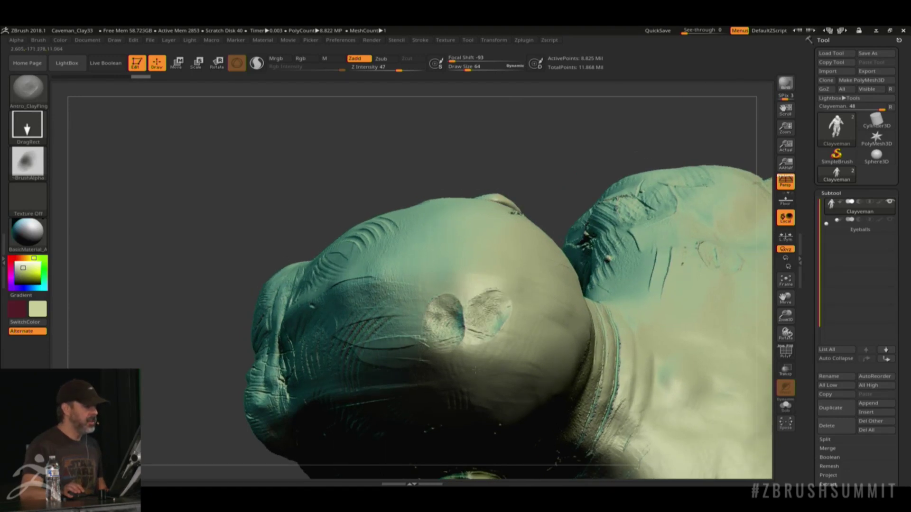
# - Choose the Antro clay HPolish brush, set the draw size to 568, and try polishing strokes on the top of the head
pyautogui.click(41, 100)
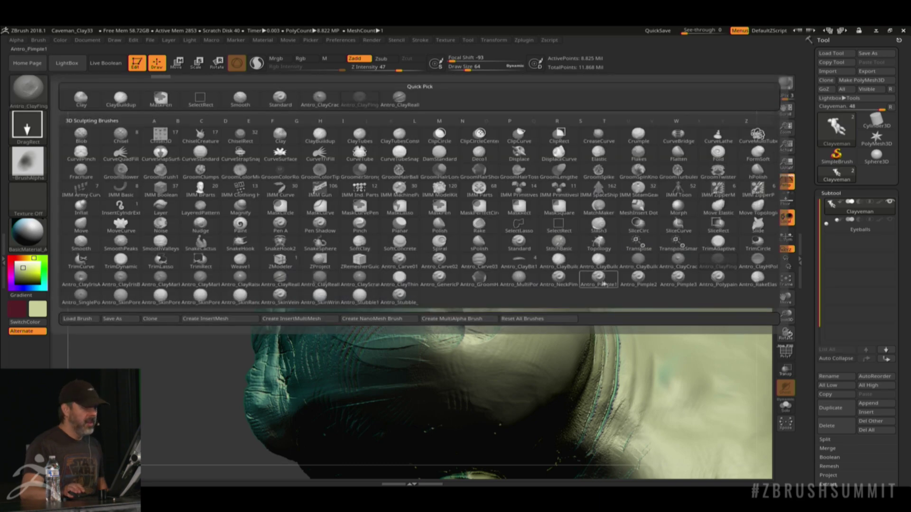
pyautogui.click(756, 261)
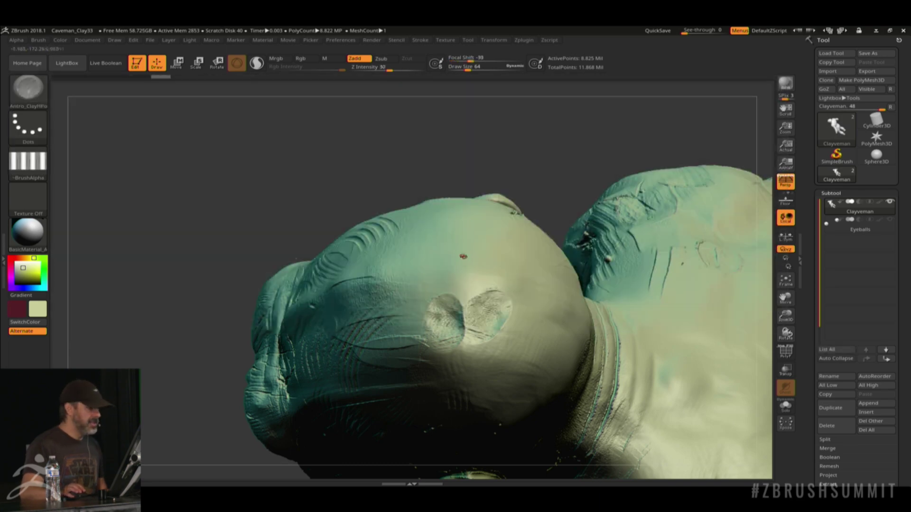
pyautogui.press('space')
pyautogui.moveTo(472, 248); pyautogui.dragTo(508, 257)
pyautogui.moveTo(478, 216); pyautogui.dragTo(486, 229, button='right')
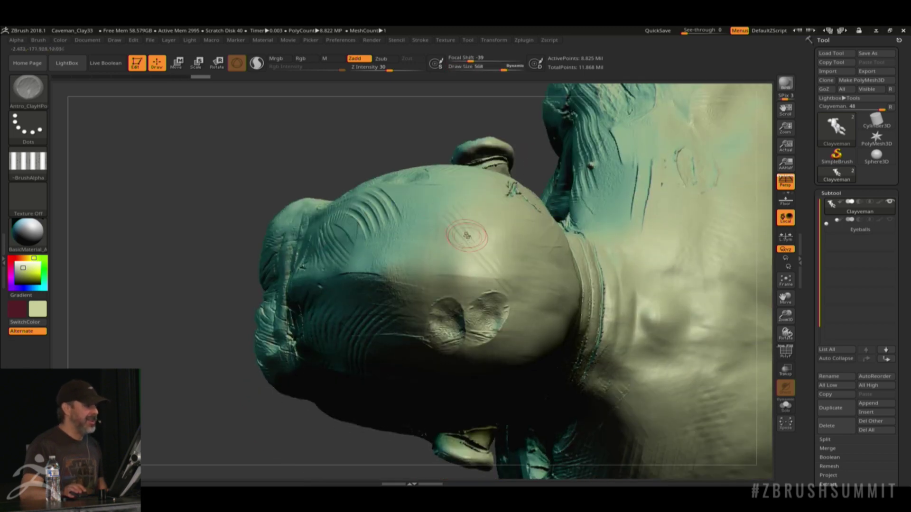
# - Choose the Antro_ClayIrisA brush and stamp one large and two smaller irises on the back of the head
pyautogui.press('ctrl')
pyautogui.click(45, 101)
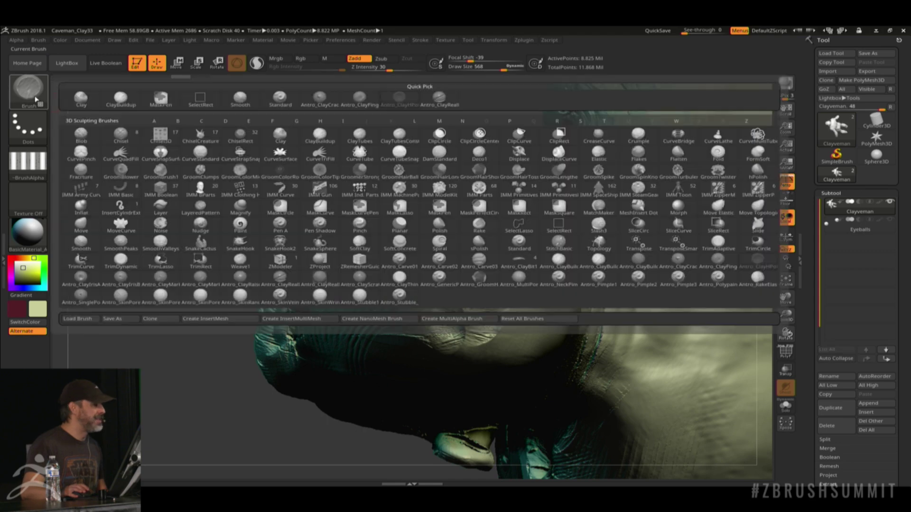
pyautogui.click(84, 277)
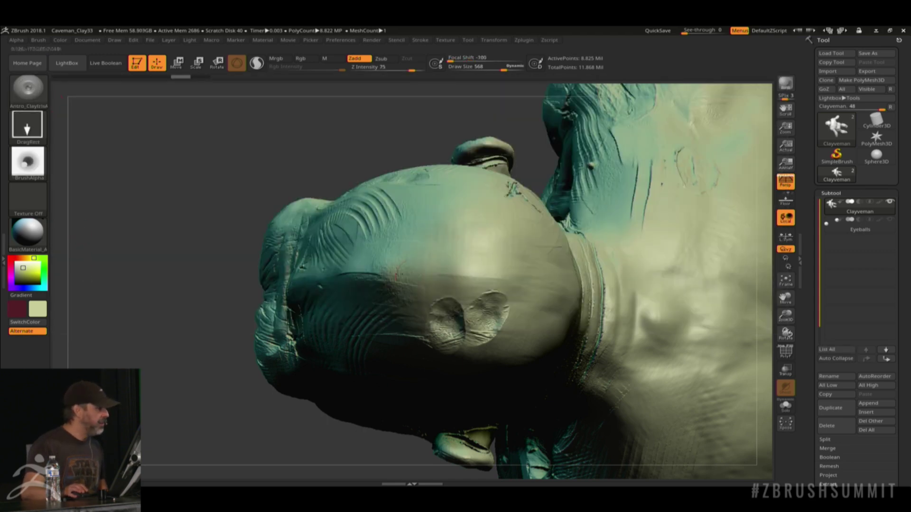
pyautogui.moveTo(480, 254)
pyautogui.mouseDown()
pyautogui.moveTo(480, 304)
pyautogui.moveTo(519, 313)
pyautogui.moveTo(504, 293)
pyautogui.mouseUp()
pyautogui.moveTo(399, 132); pyautogui.dragTo(361, 199)
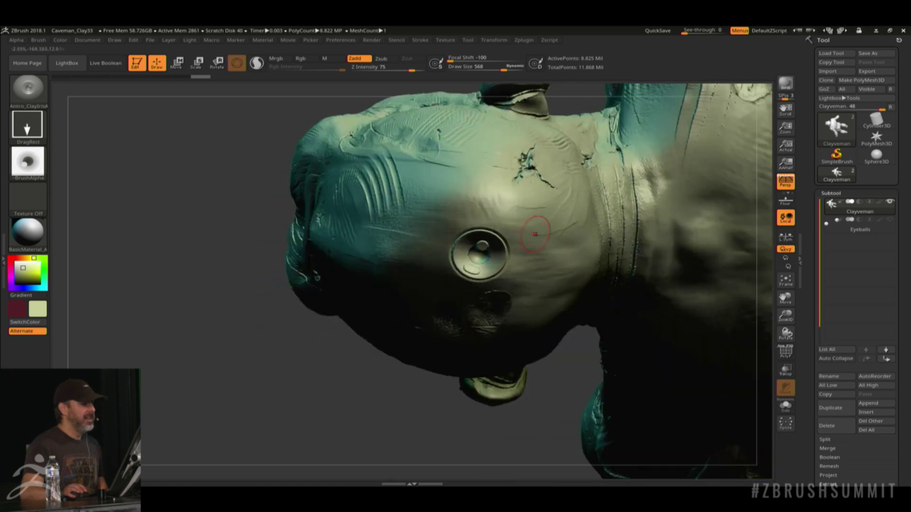
pyautogui.moveTo(532, 230); pyautogui.dragTo(531, 249)
pyautogui.moveTo(492, 204); pyautogui.dragTo(492, 223)
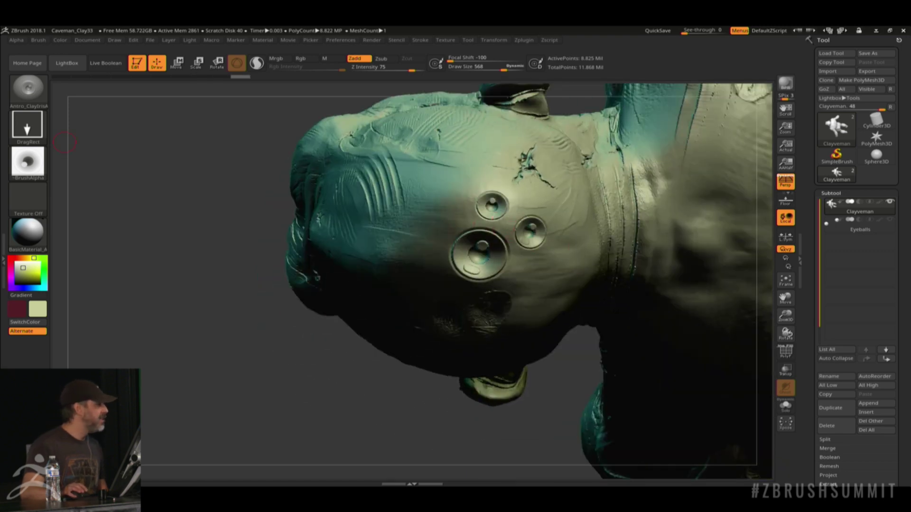
# - Choose the Antro_ClayRealRake brush and rake curved groups of grooves across the top of the head beside the irises
pyautogui.click(28, 87)
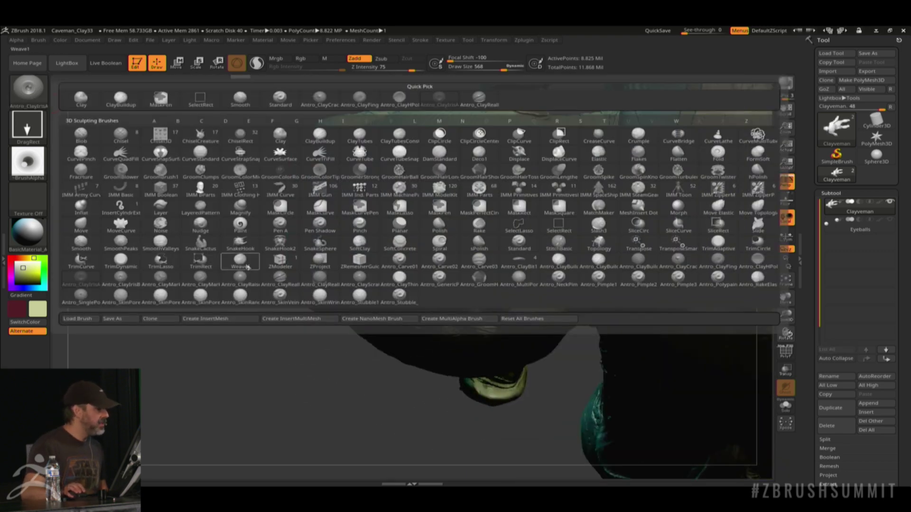
pyautogui.click(323, 279)
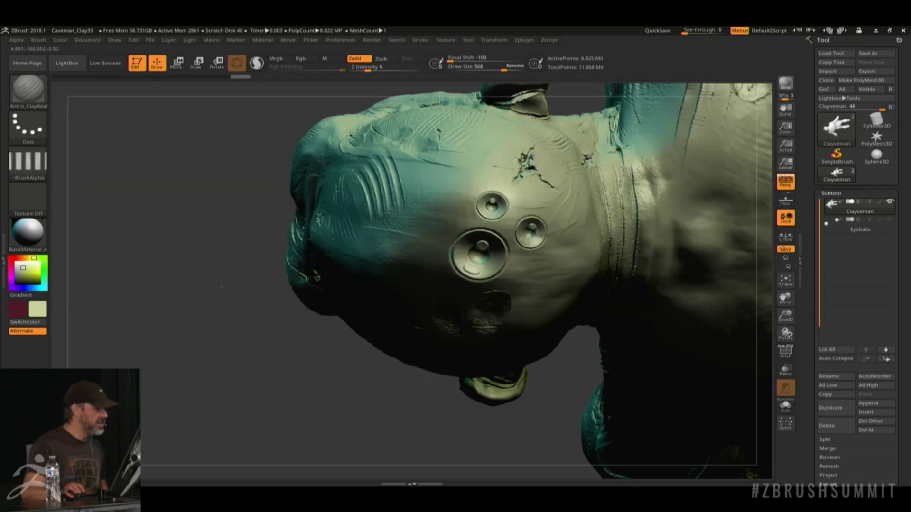
pyautogui.keyDown('alt'); pyautogui.moveTo(221, 288); pyautogui.dragTo(221, 309); pyautogui.keyUp('alt')
pyautogui.moveTo(451, 161)
pyautogui.mouseDown()
pyautogui.moveTo(433, 247)
pyautogui.moveTo(383, 312)
pyautogui.mouseUp()
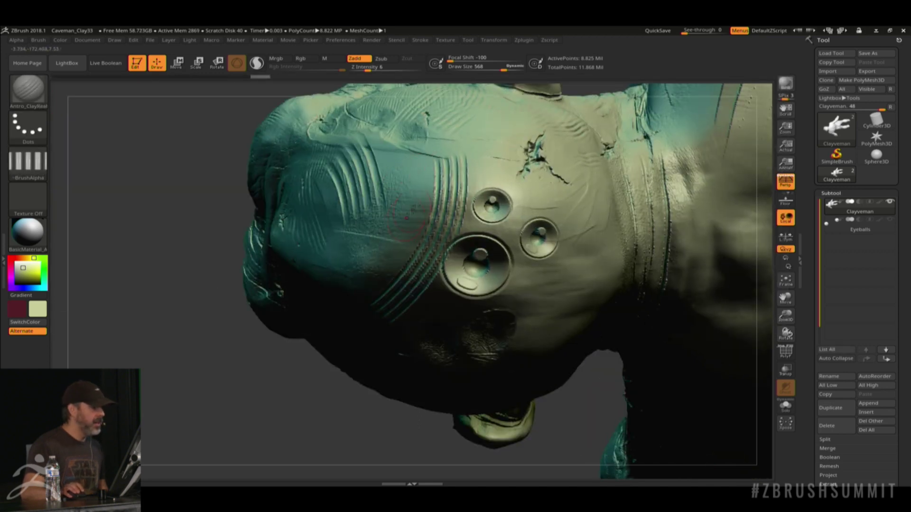
pyautogui.moveTo(439, 151); pyautogui.dragTo(379, 284)
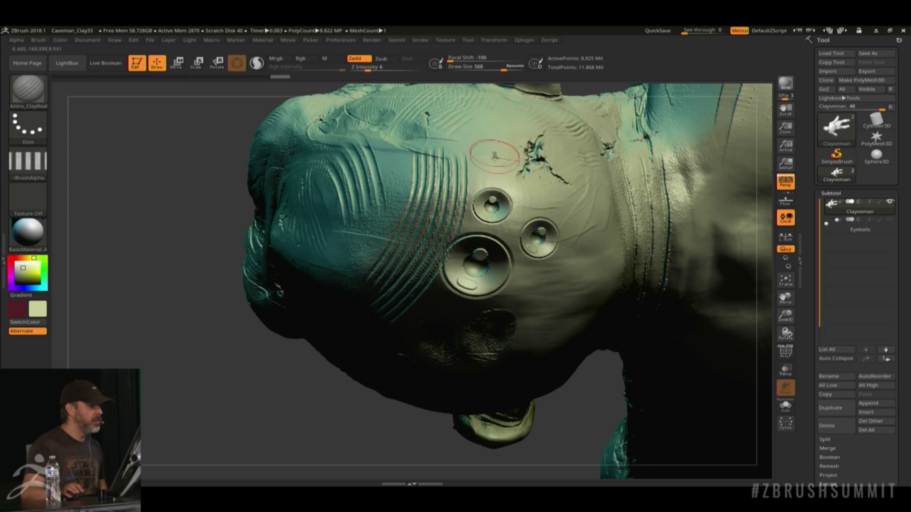
pyautogui.moveTo(150, 205); pyautogui.dragTo(304, 202)
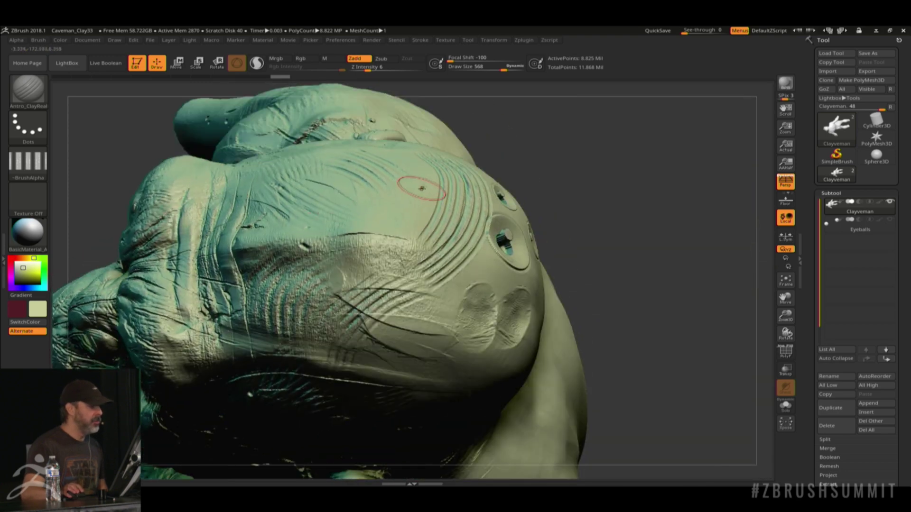
pyautogui.moveTo(421, 188)
pyautogui.mouseDown()
pyautogui.moveTo(417, 221)
pyautogui.moveTo(375, 268)
pyautogui.mouseUp()
# - Set the draw size to 62 and rake several parallel groove strokes down the caveman's upper back
pyautogui.moveTo(666, 313)
pyautogui.mouseDown()
pyautogui.moveTo(600, 263)
pyautogui.moveTo(611, 261)
pyautogui.mouseUp()
pyautogui.press('space')
pyautogui.keyDown('alt'); pyautogui.moveTo(647, 289); pyautogui.dragTo(638, 250); pyautogui.keyUp('alt')
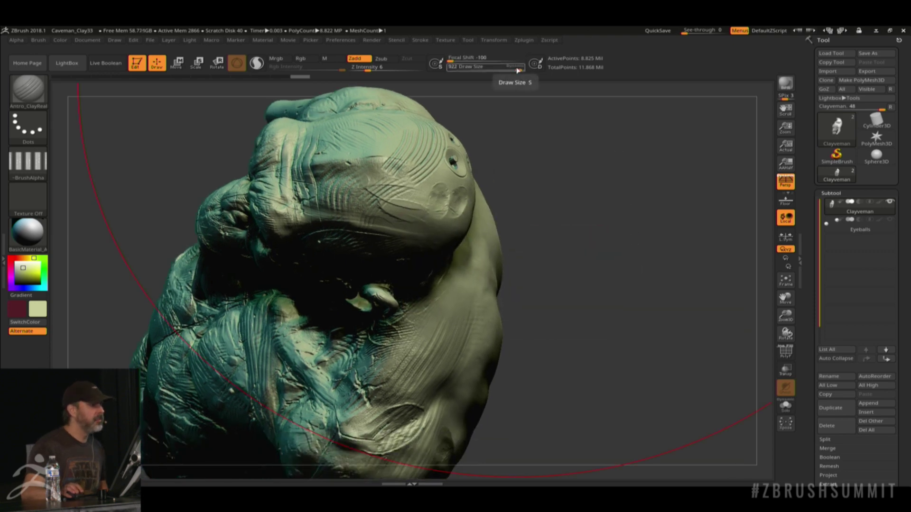
pyautogui.moveTo(518, 71); pyautogui.dragTo(467, 71)
pyautogui.moveTo(576, 292)
pyautogui.mouseDown()
pyautogui.moveTo(554, 305)
pyautogui.moveTo(494, 411)
pyautogui.mouseUp()
pyautogui.moveTo(659, 204)
pyautogui.keyDown('alt'); pyautogui.mouseDown()
pyautogui.moveTo(565, 78)
pyautogui.moveTo(637, 304)
pyautogui.mouseUp(); pyautogui.keyUp('alt')
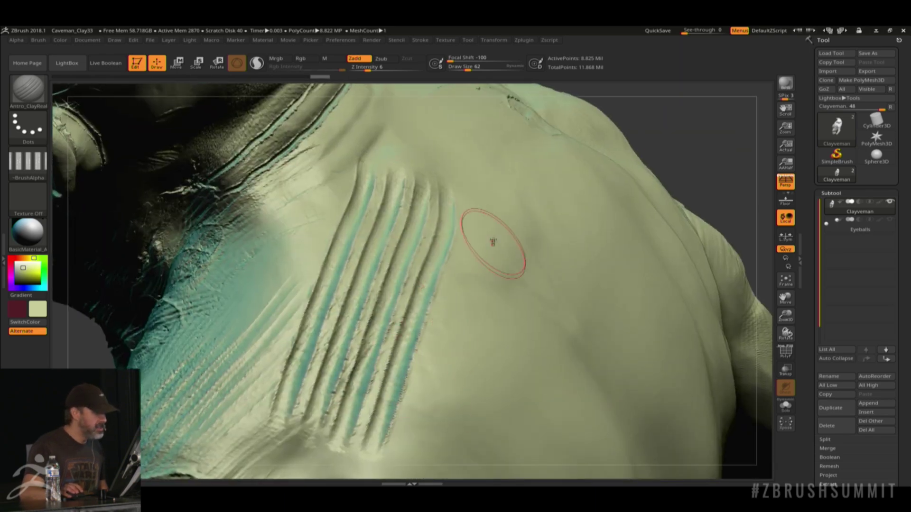
pyautogui.moveTo(493, 242); pyautogui.dragTo(494, 436)
pyautogui.moveTo(451, 315); pyautogui.dragTo(420, 432)
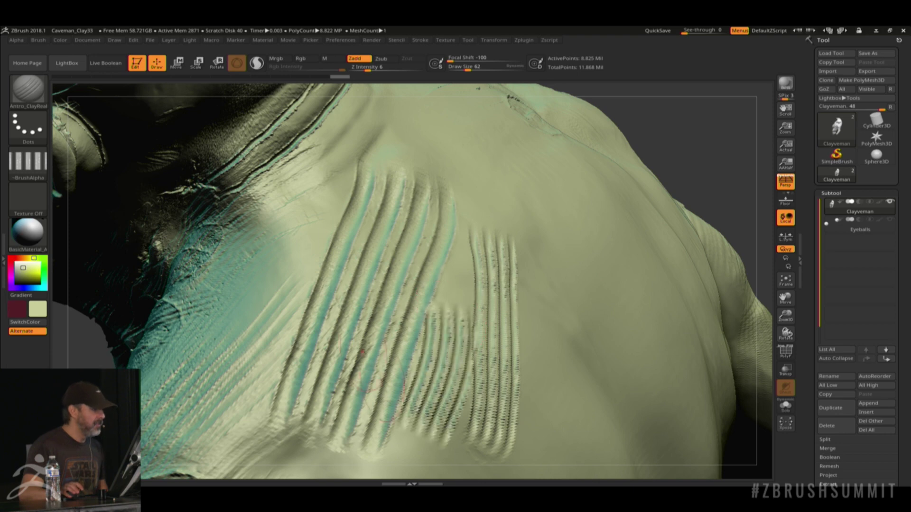
# - Choose the Antro_ClayMarkA brush and stamp clay marks on both sides of the rake grooves on the upper back
pyautogui.click(28, 89)
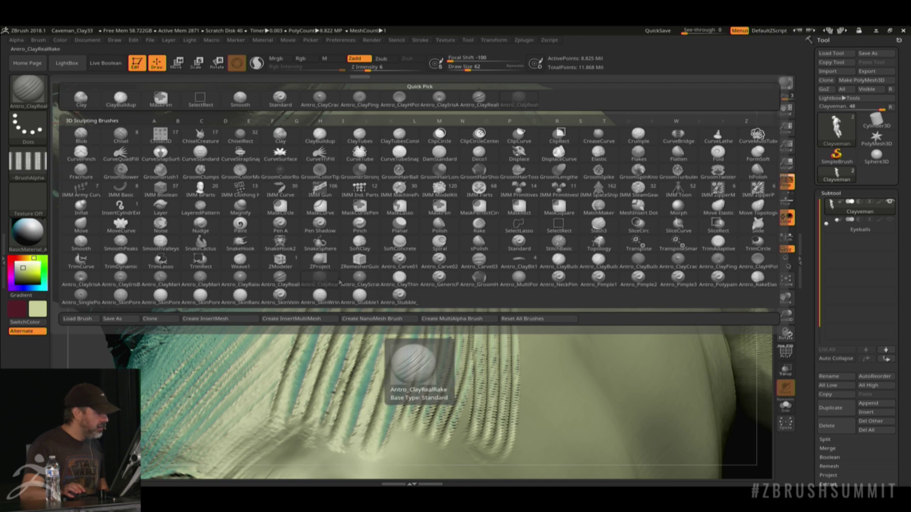
pyautogui.click(162, 278)
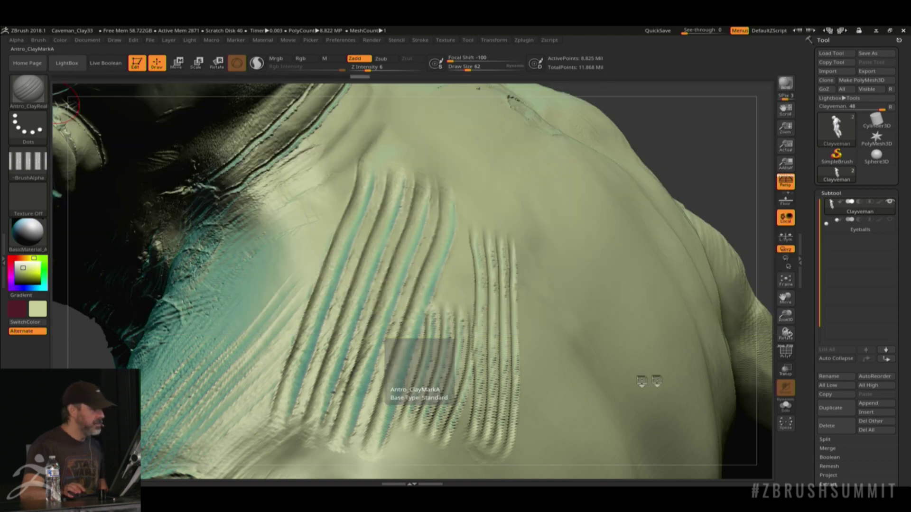
pyautogui.moveTo(548, 292); pyautogui.dragTo(605, 410)
pyautogui.moveTo(722, 137); pyautogui.dragTo(589, 206)
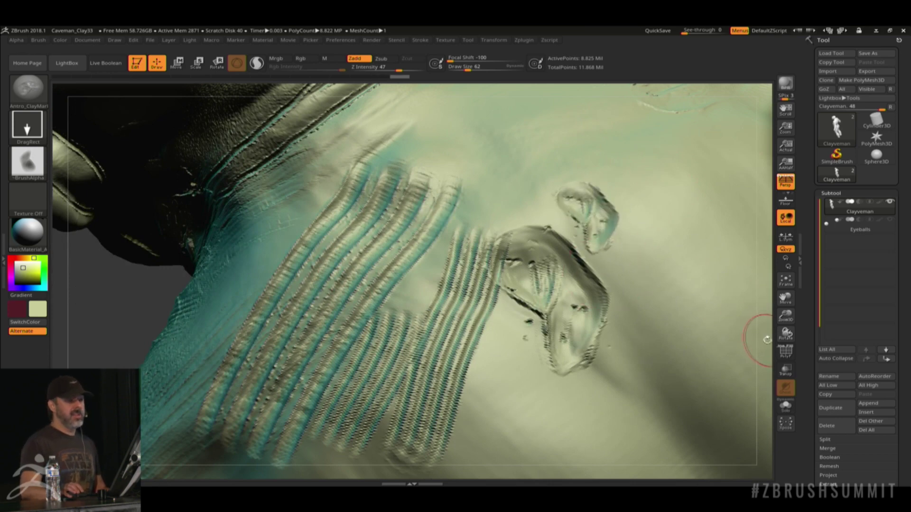
pyautogui.keyDown('alt'); pyautogui.moveTo(764, 340); pyautogui.dragTo(665, 156); pyautogui.keyUp('alt')
pyautogui.moveTo(642, 117); pyautogui.dragTo(733, 128)
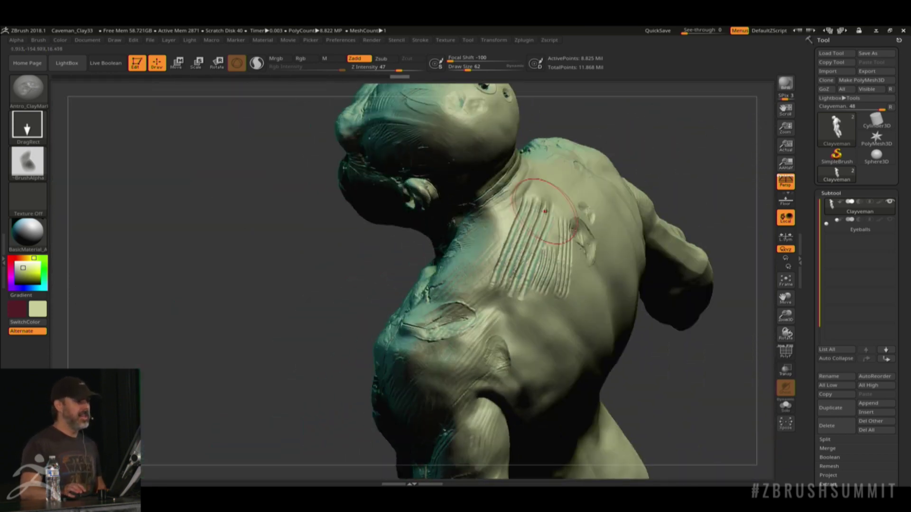
pyautogui.moveTo(456, 266)
pyautogui.mouseDown()
pyautogui.moveTo(477, 244)
pyautogui.moveTo(494, 264)
pyautogui.mouseUp()
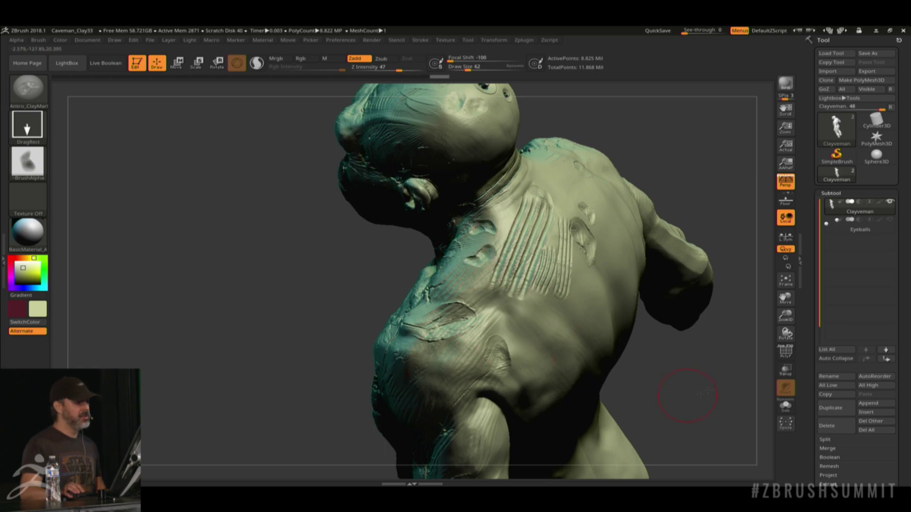
# - Examine the caveman's head, shoulders and chest from the side and from the front
pyautogui.moveTo(675, 389)
pyautogui.mouseDown()
pyautogui.moveTo(682, 246)
pyautogui.moveTo(685, 262)
pyautogui.mouseUp()
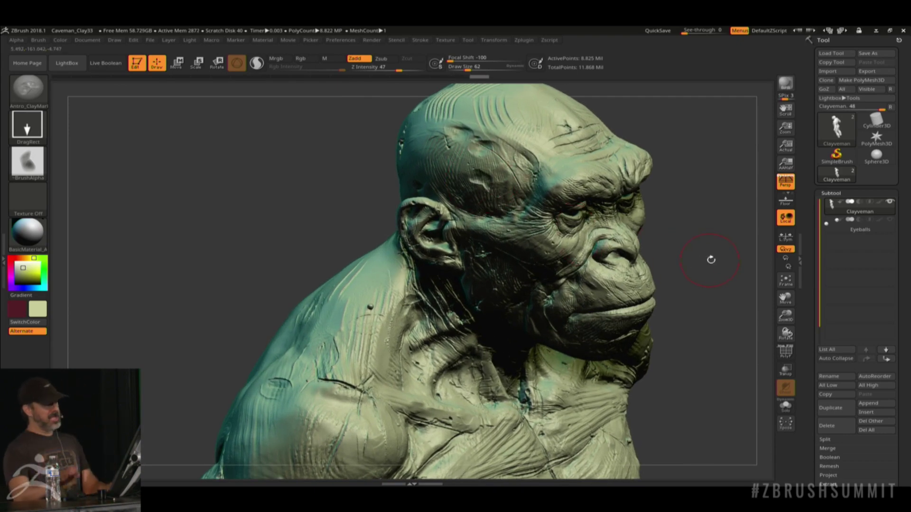
pyautogui.moveTo(710, 305)
pyautogui.keyDown('shift'); pyautogui.mouseDown()
pyautogui.moveTo(677, 261)
pyautogui.moveTo(610, 240)
pyautogui.moveTo(652, 246)
pyautogui.moveTo(617, 244)
pyautogui.mouseUp(); pyautogui.keyUp('shift')
pyautogui.moveTo(698, 243)
pyautogui.keyDown('alt'); pyautogui.mouseDown()
pyautogui.moveTo(650, 202)
pyautogui.moveTo(688, 230)
pyautogui.moveTo(708, 229)
pyautogui.mouseUp(); pyautogui.keyUp('alt')
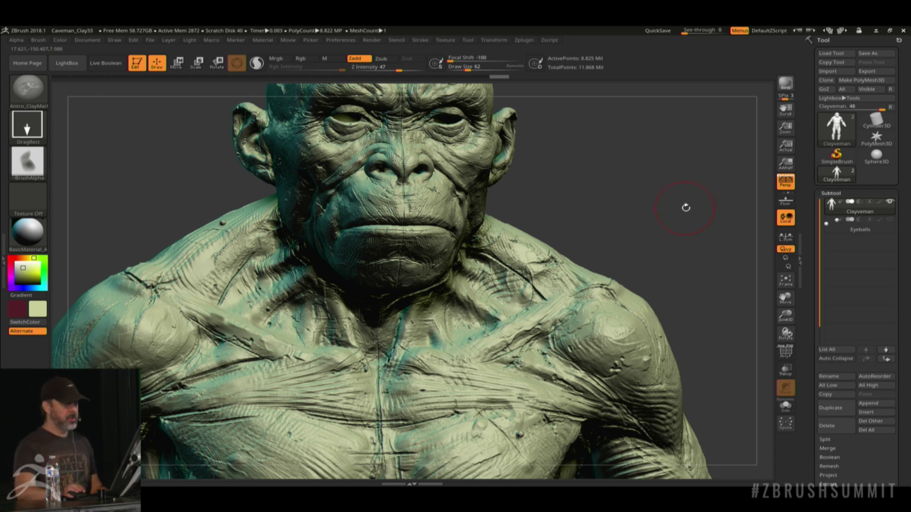
pyautogui.moveTo(685, 207); pyautogui.dragTo(716, 260)
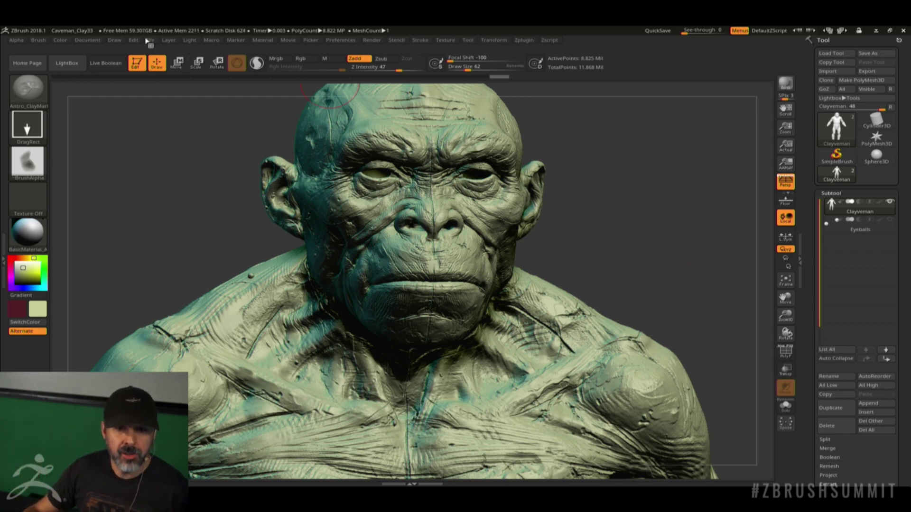
# - Switch to File Explorer and open the Images folder inside the Rick Baker folder in a maximized window
pyautogui.click(876, 30)
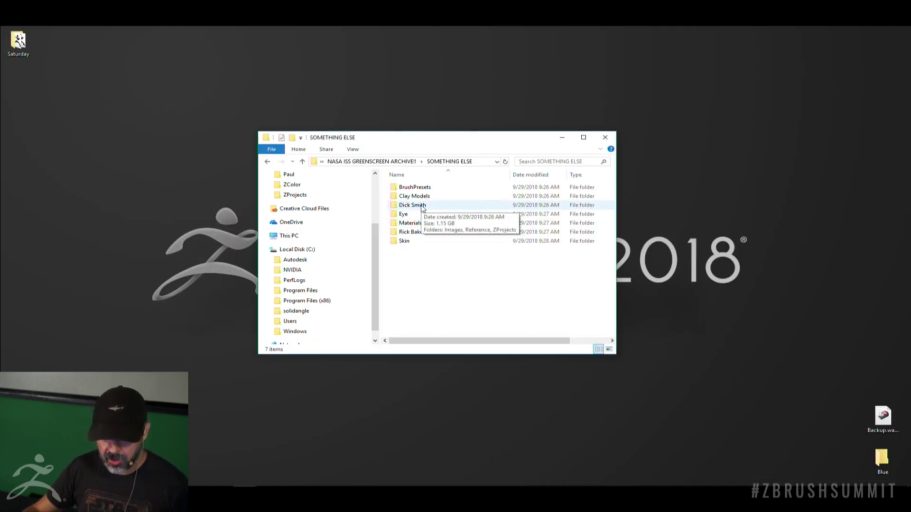
pyautogui.doubleClick(422, 232)
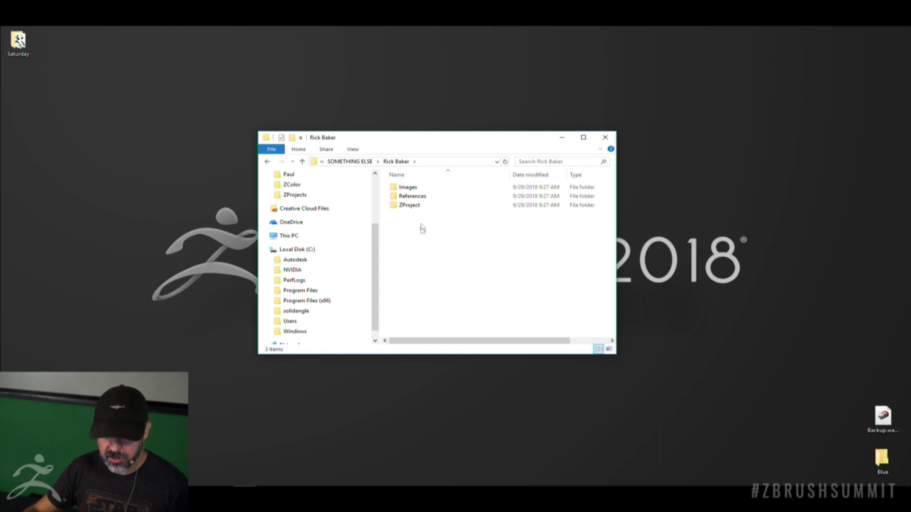
pyautogui.doubleClick(408, 188)
pyautogui.click(583, 137)
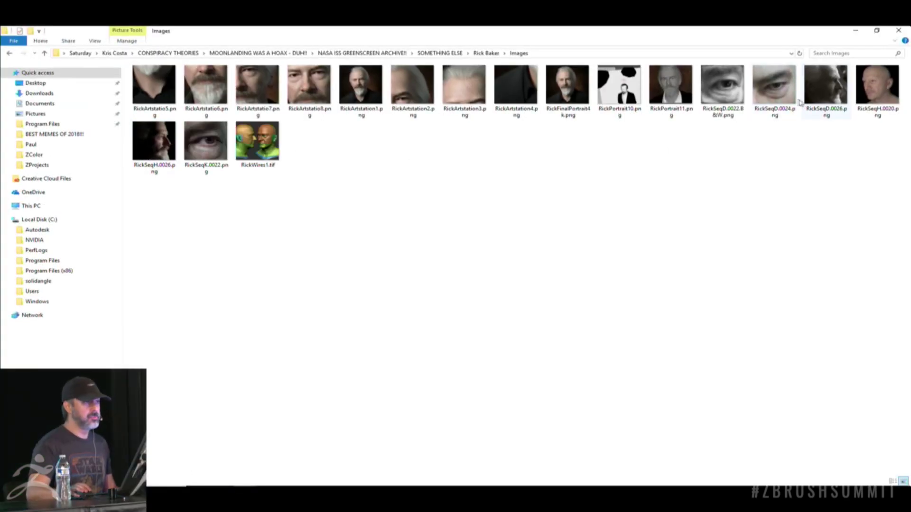
# - Open RickFinalPortrait4k.png in the Photos app, close it, and open the same portrait again
pyautogui.doubleClick(577, 95)
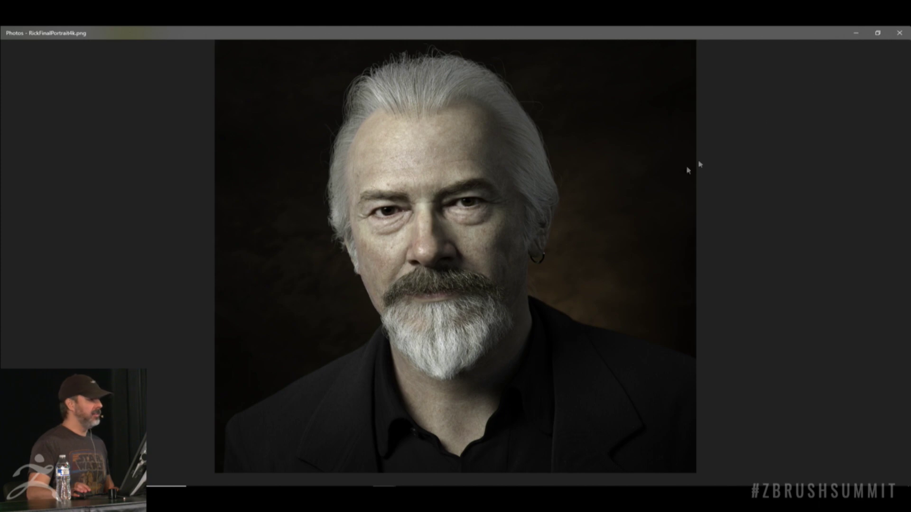
pyautogui.click(900, 32)
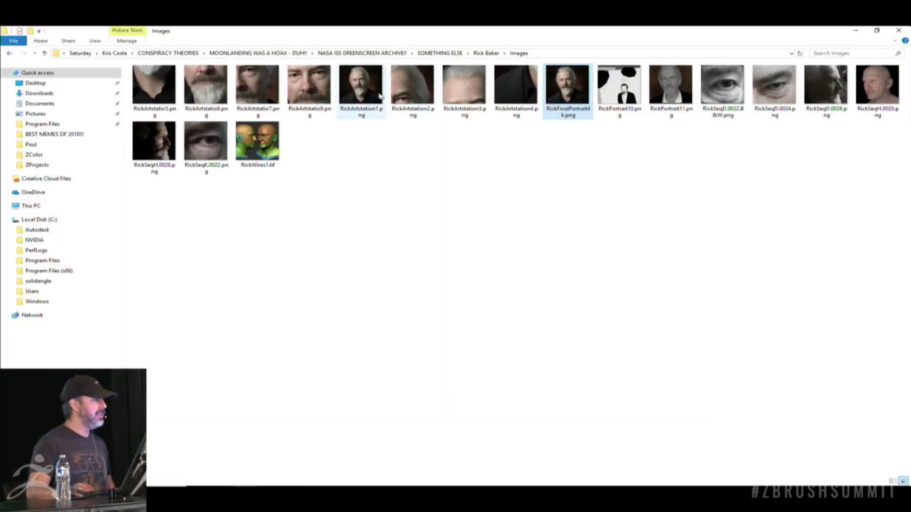
pyautogui.click(380, 96)
pyautogui.doubleClick(574, 92)
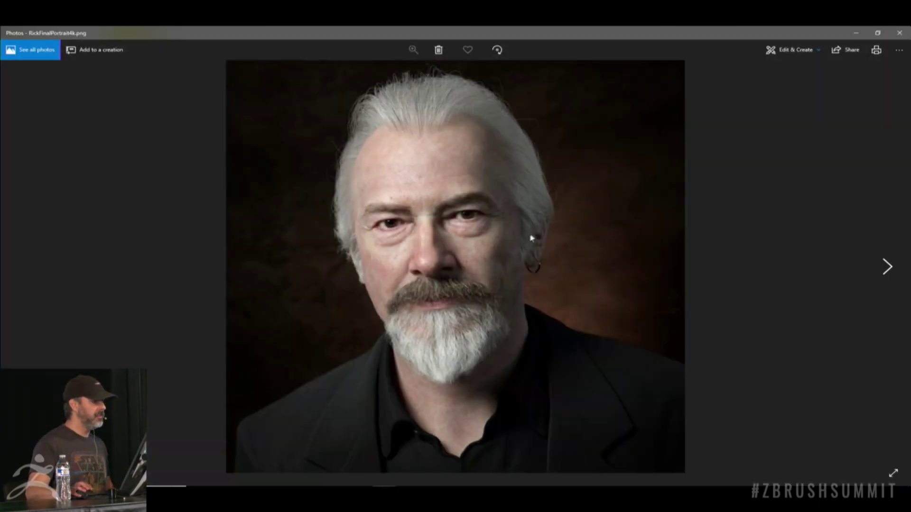
# - Examine the portrait's skin, eyebrow and eye detail up close
pyautogui.scroll(5, 531, 238)
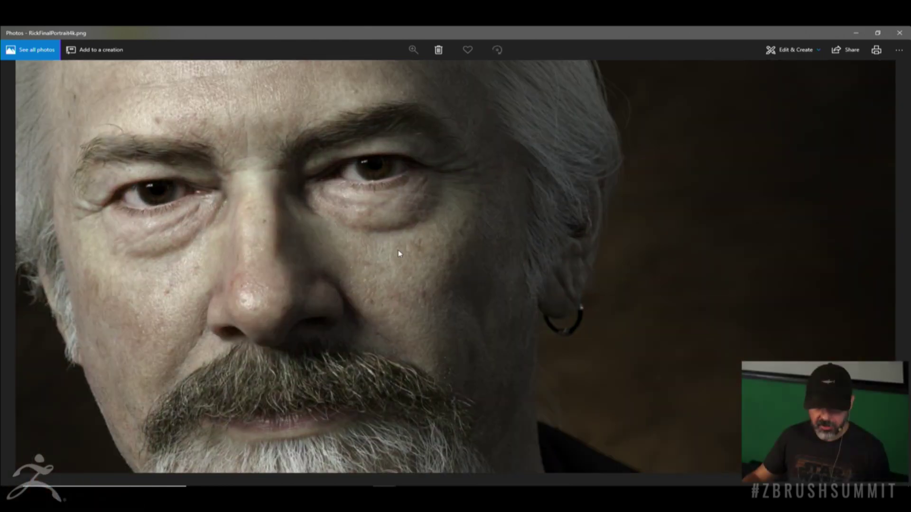
pyautogui.moveTo(399, 251); pyautogui.dragTo(521, 321)
pyautogui.scroll(2, 596, 231)
pyautogui.scroll(4, 500, 306)
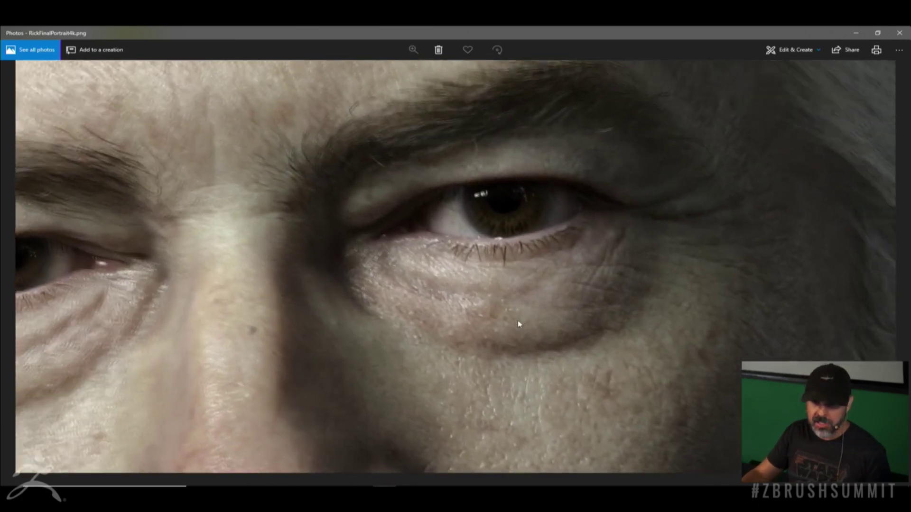
pyautogui.moveTo(541, 264); pyautogui.dragTo(557, 351)
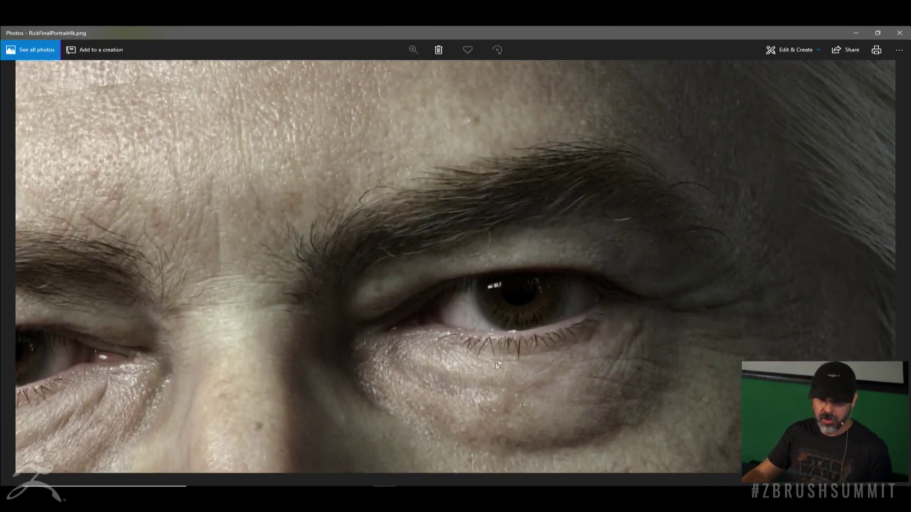
pyautogui.moveTo(525, 380); pyautogui.dragTo(525, 281)
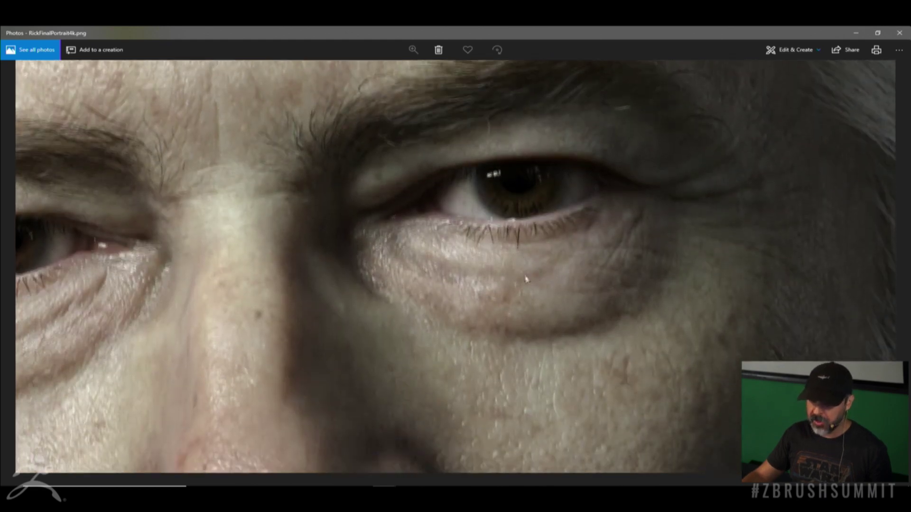
# - Examine the portrait's cheek, nose and both eyes up close, and view more of the face
pyautogui.moveTo(519, 380); pyautogui.dragTo(499, 283)
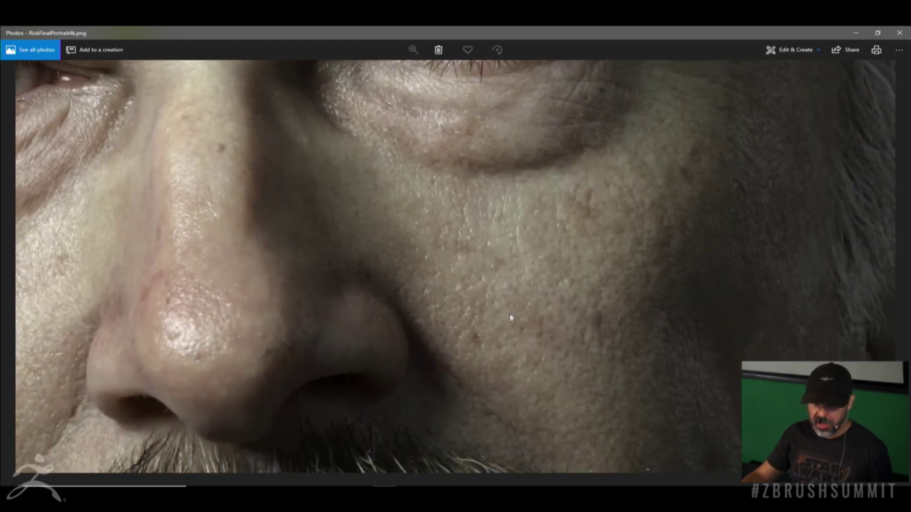
pyautogui.moveTo(513, 315); pyautogui.dragTo(517, 271)
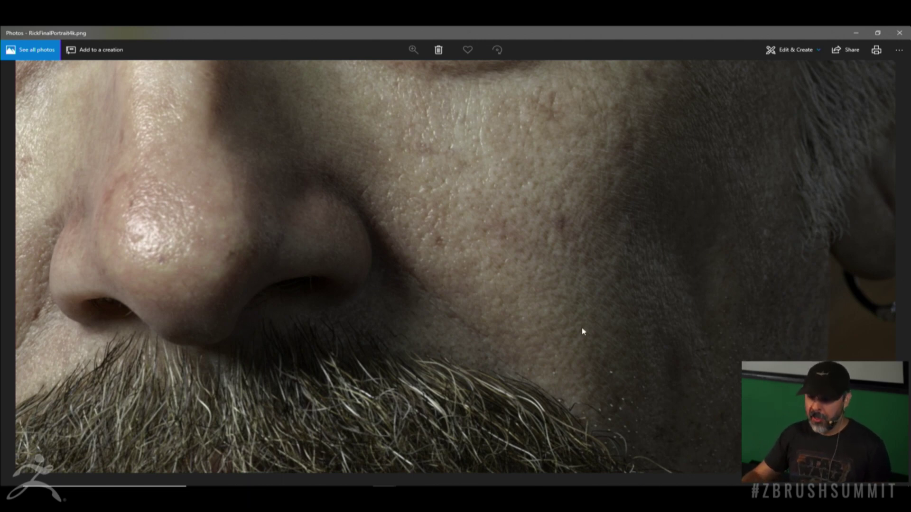
pyautogui.moveTo(581, 331); pyautogui.dragTo(730, 320)
pyautogui.moveTo(518, 269); pyautogui.dragTo(642, 313)
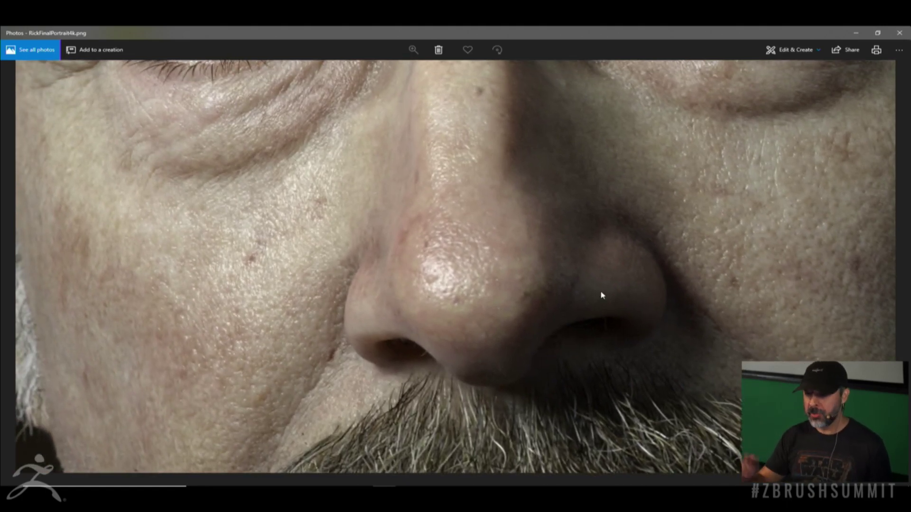
pyautogui.moveTo(442, 146); pyautogui.dragTo(473, 291)
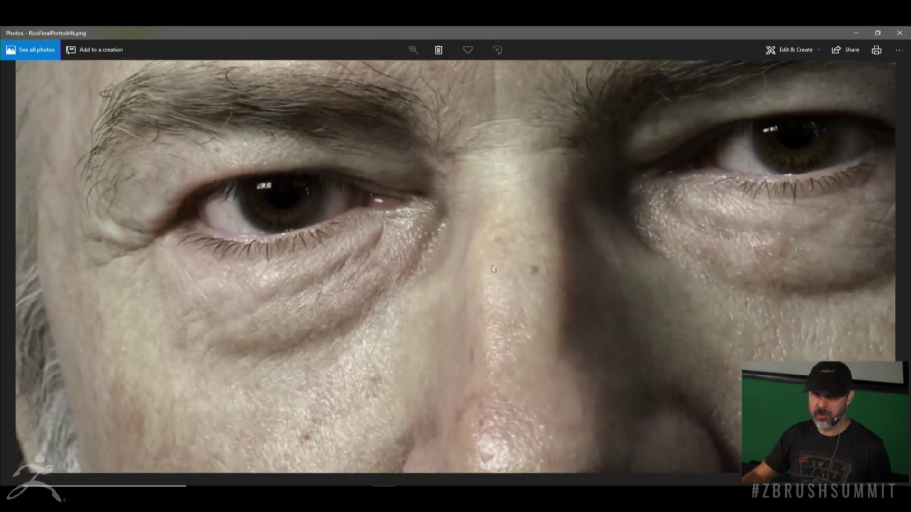
pyautogui.moveTo(515, 263); pyautogui.dragTo(604, 255)
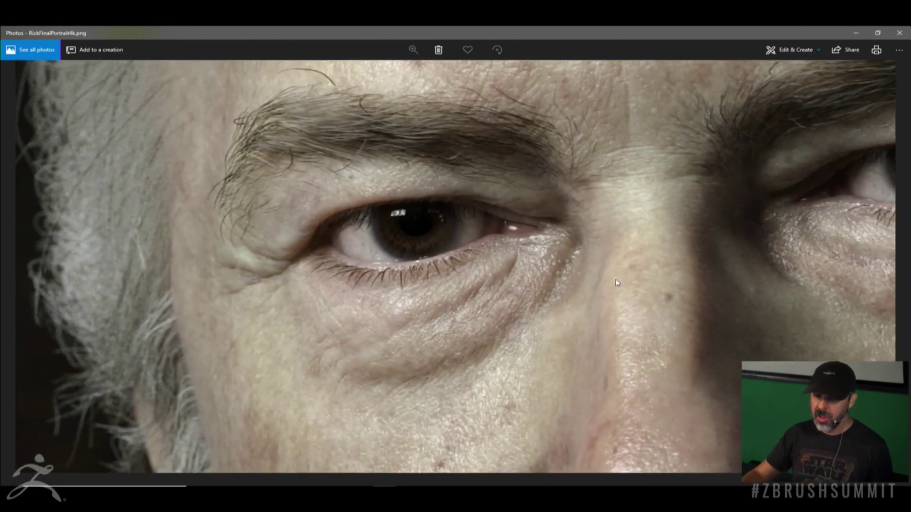
pyautogui.scroll(-4, 616, 279)
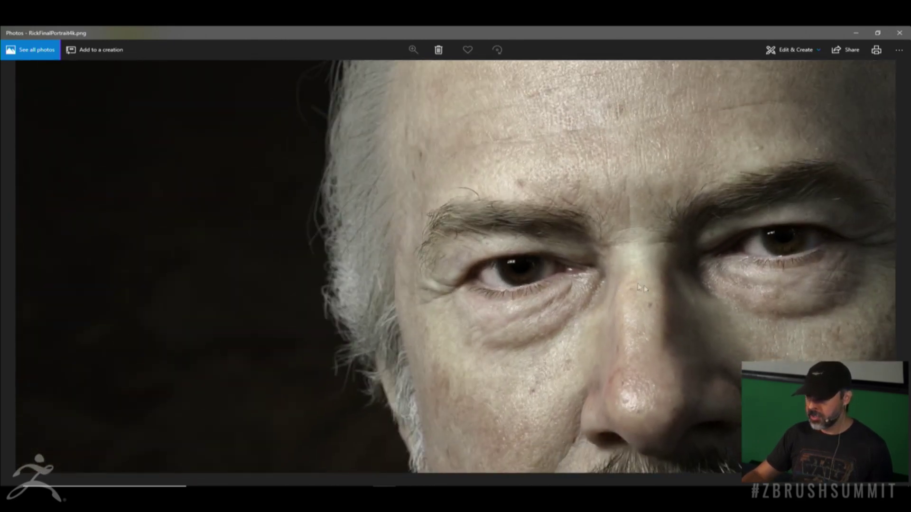
pyautogui.scroll(-4, 569, 278)
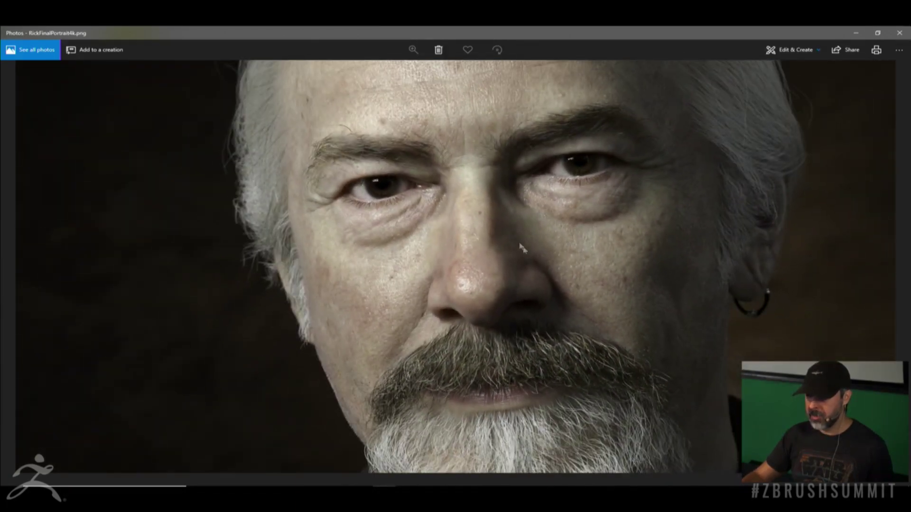
# - Examine the portrait's moustache and beard hair up close and close RickFinalPortrait4k.png
pyautogui.moveTo(554, 272); pyautogui.dragTo(491, 180)
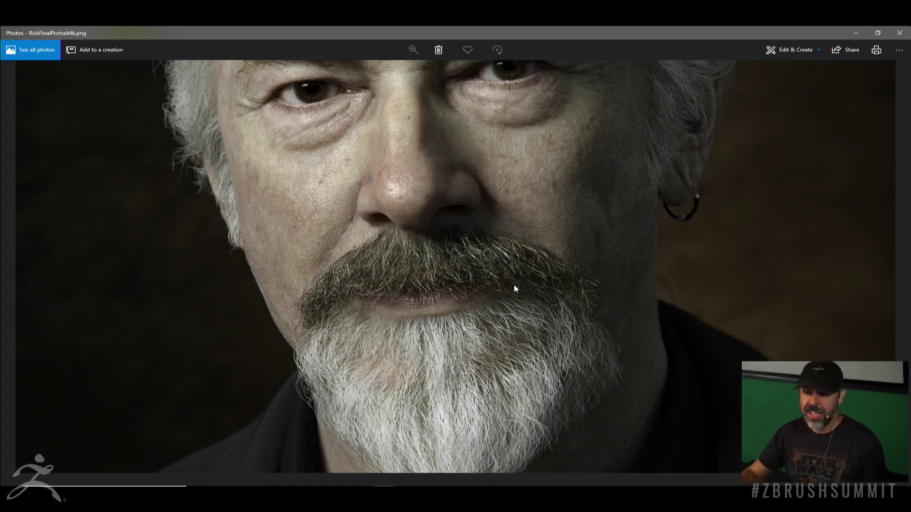
pyautogui.scroll(1, 518, 285)
pyautogui.scroll(1, 518, 290)
pyautogui.scroll(1, 555, 266)
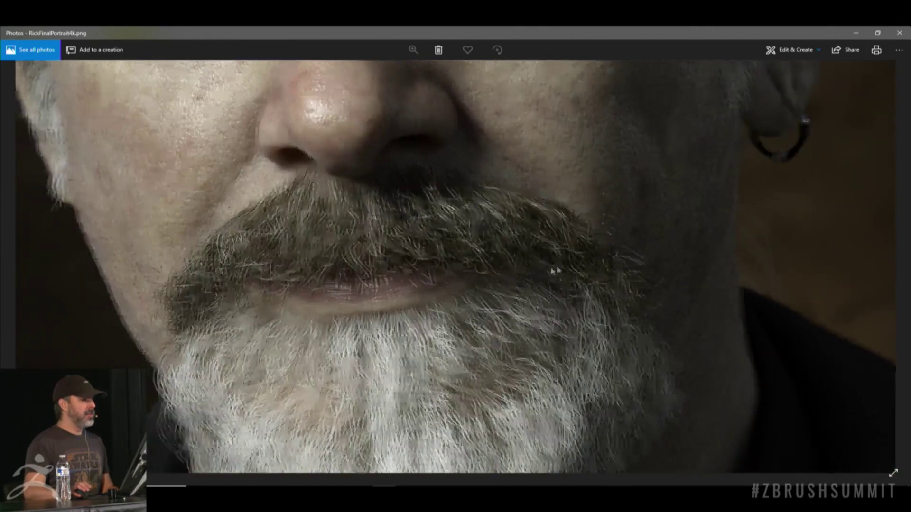
pyautogui.scroll(1, 615, 262)
pyautogui.scroll(1, 617, 266)
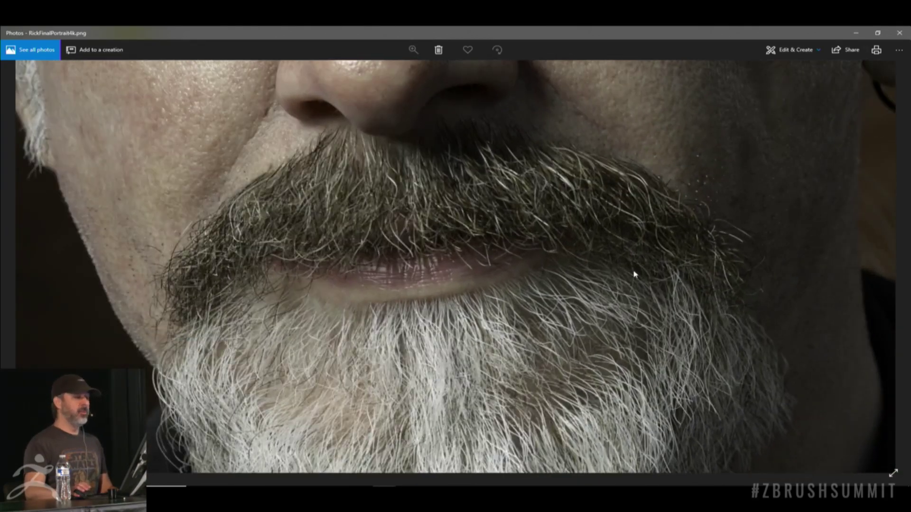
pyautogui.scroll(-3, 653, 270)
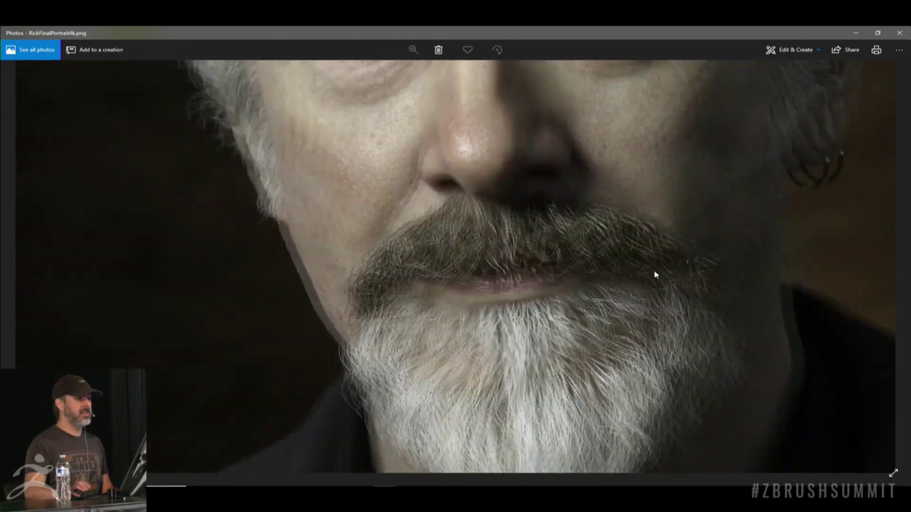
pyautogui.moveTo(640, 251); pyautogui.dragTo(620, 323)
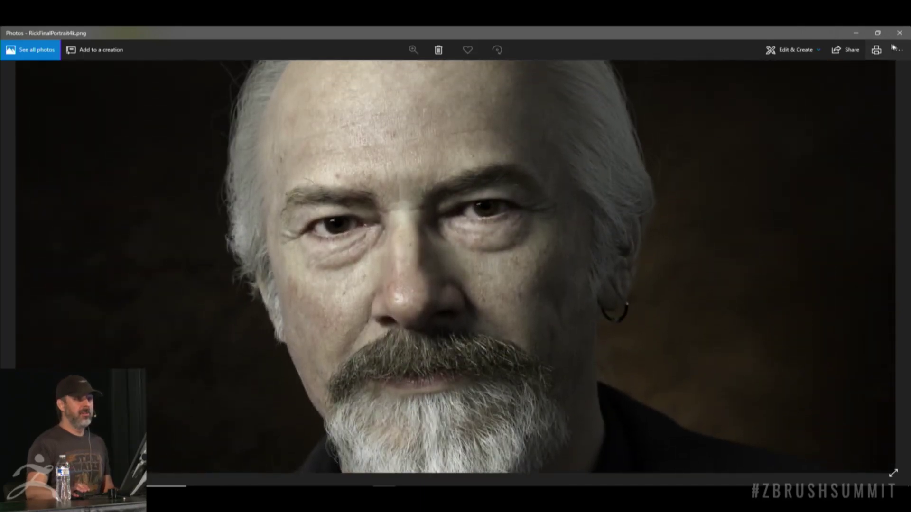
pyautogui.click(900, 36)
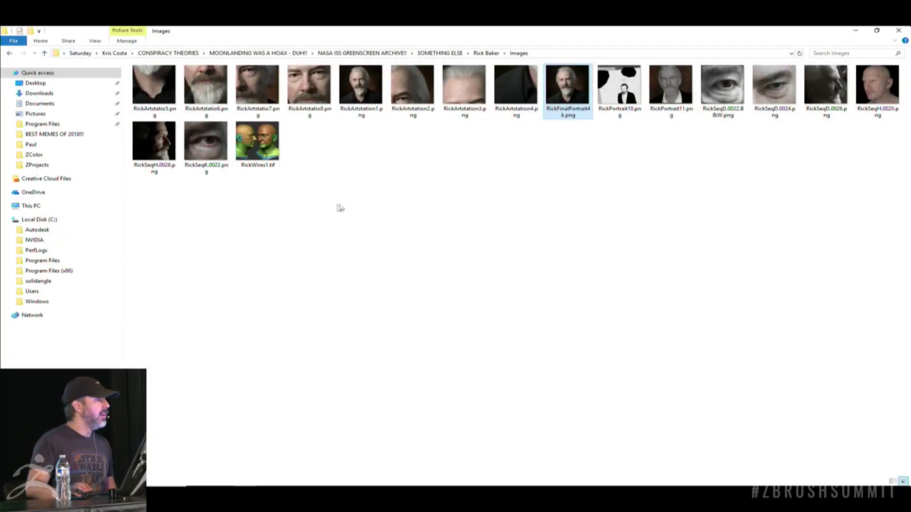
# - View the wireframe image RickWires1.tif in Windows Photo Viewer and close it
pyautogui.doubleClick(258, 143)
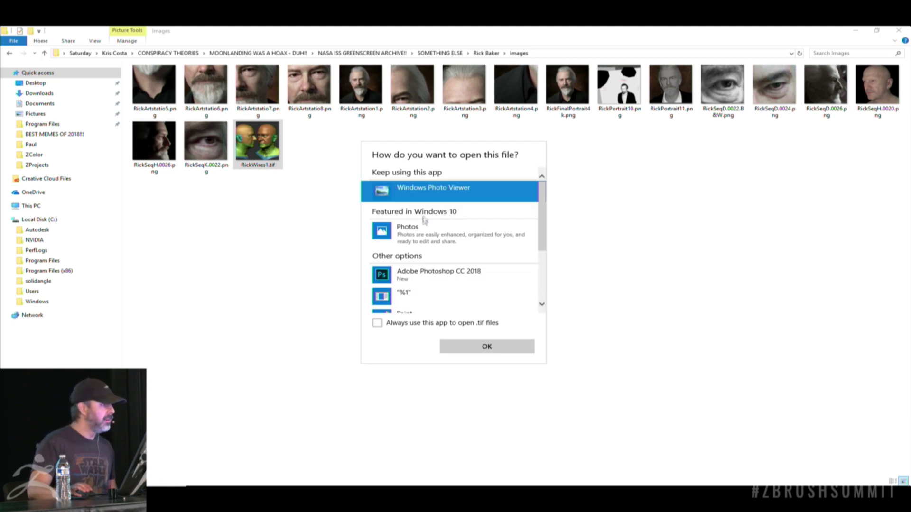
pyautogui.click(471, 351)
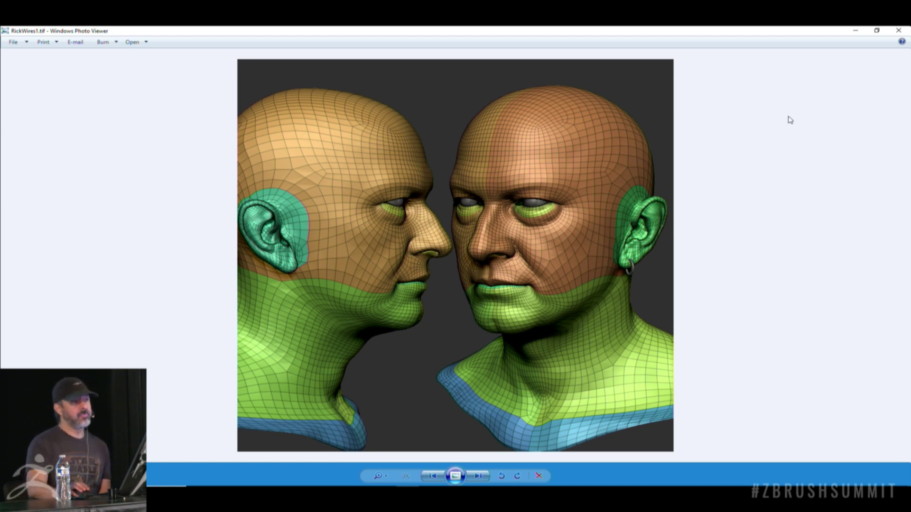
pyautogui.click(899, 30)
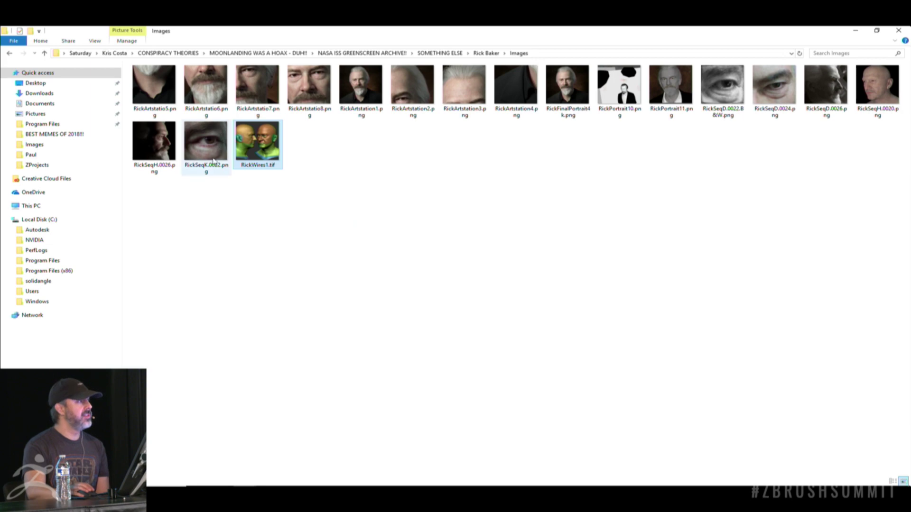
# - View the eye close-up RickSeqK.0022.png and the bald head render RickSeqH.0020.png, closing each one
pyautogui.doubleClick(205, 141)
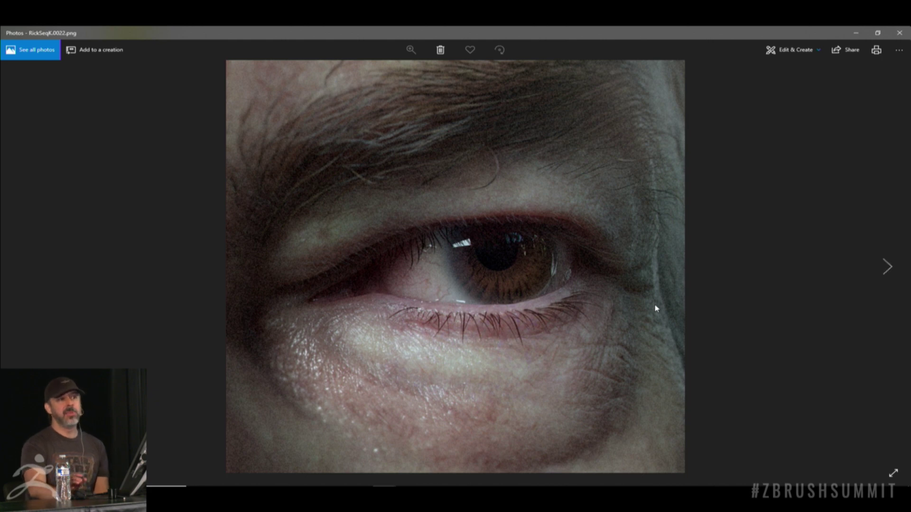
pyautogui.click(899, 34)
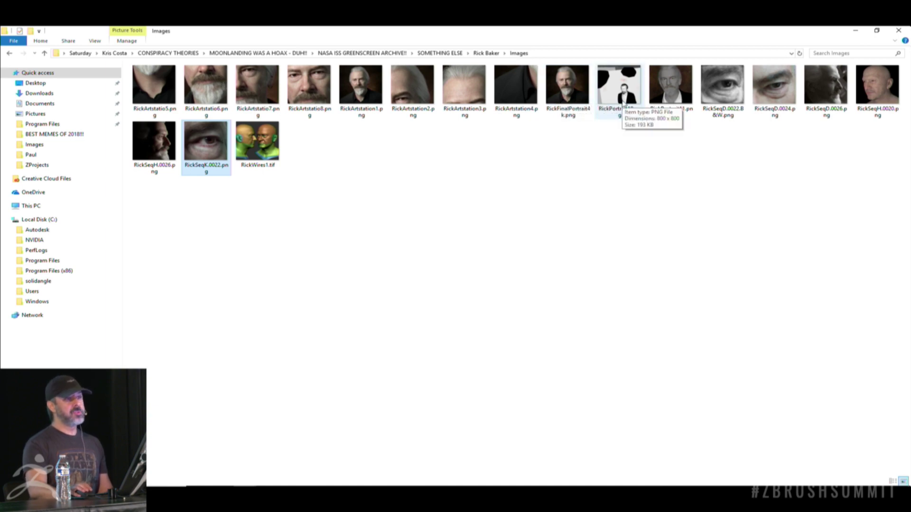
pyautogui.click(869, 97)
pyautogui.doubleClick(870, 97)
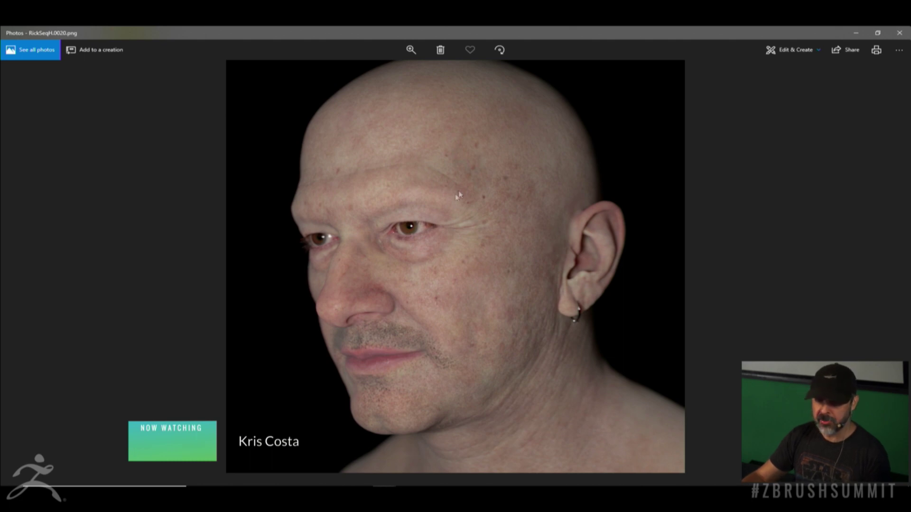
pyautogui.click(898, 34)
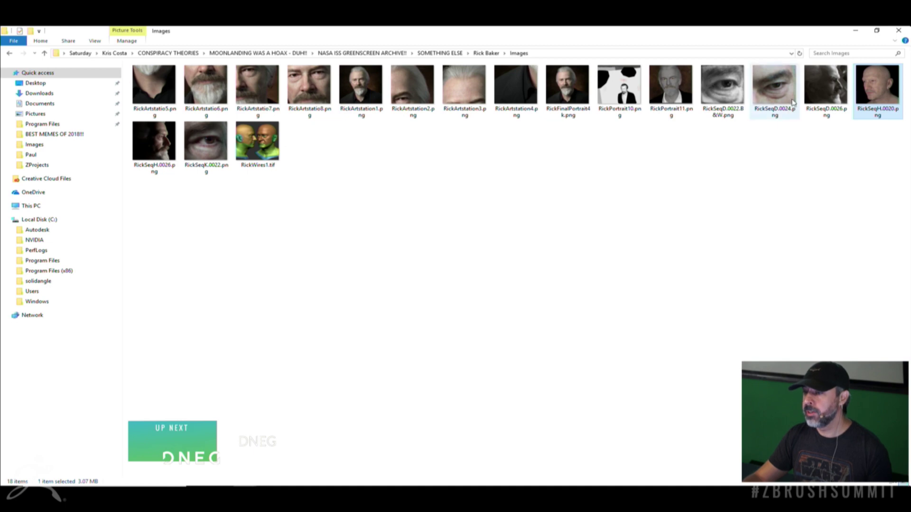
# - View the eyebrow and eye close-up RickSeqD.0024.png and the side profile RickSeqH.0026.png, closing each one
pyautogui.doubleClick(792, 101)
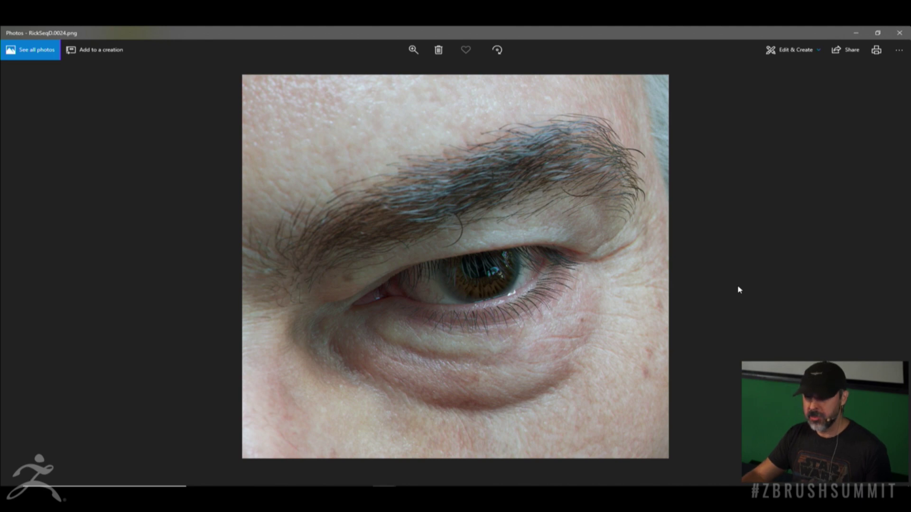
pyautogui.click(899, 35)
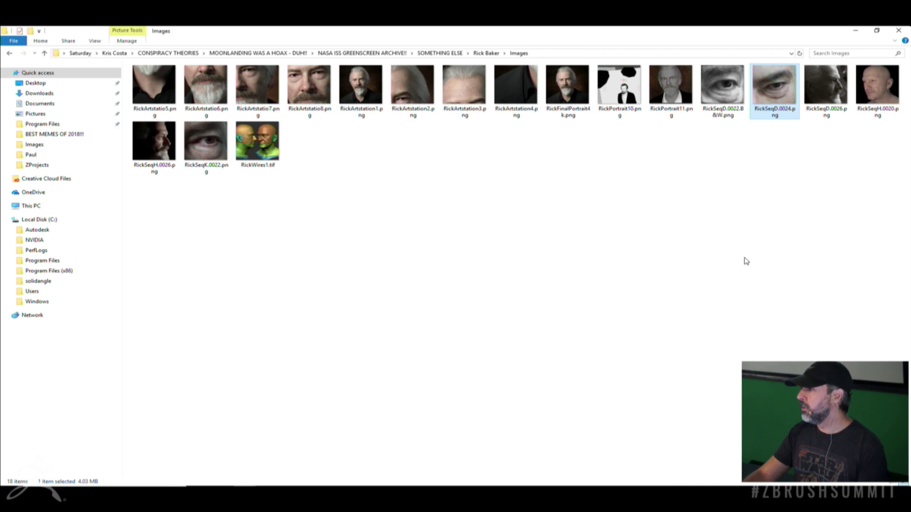
pyautogui.click(637, 257)
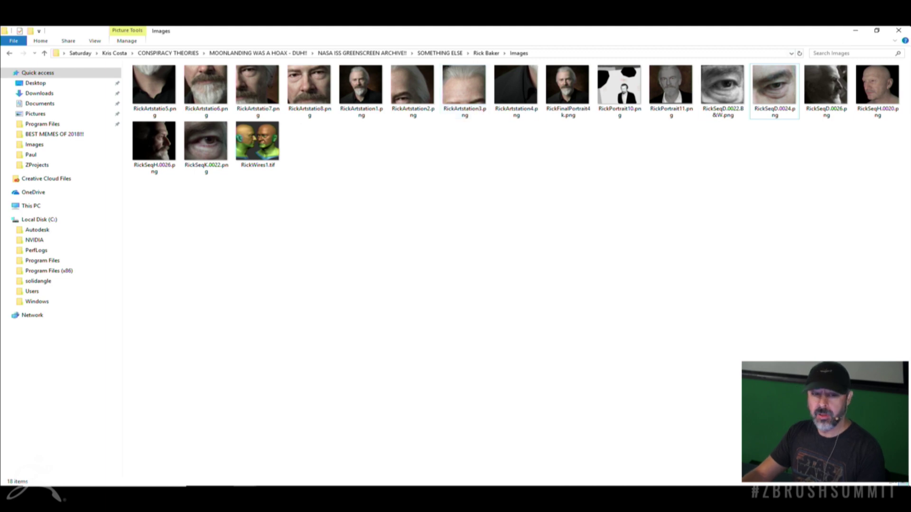
pyautogui.click(156, 140)
pyautogui.doubleClick(156, 140)
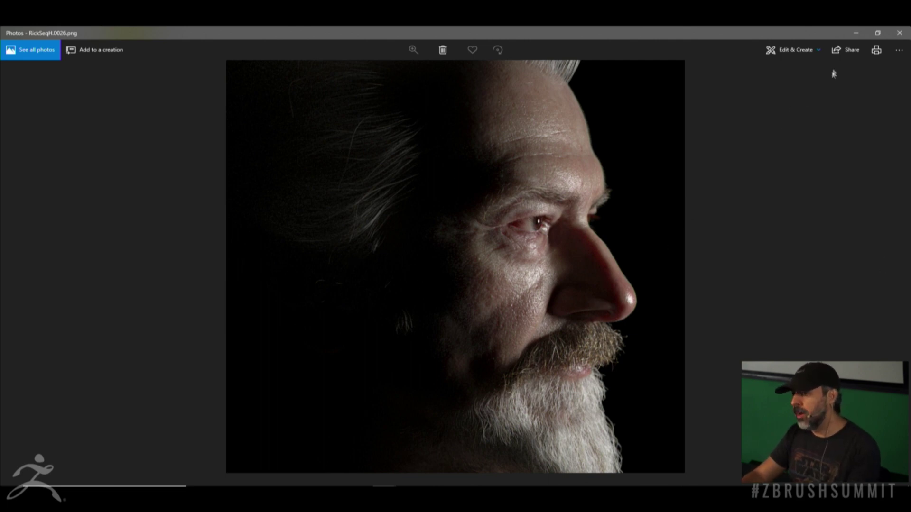
pyautogui.click(877, 32)
pyautogui.click(612, 92)
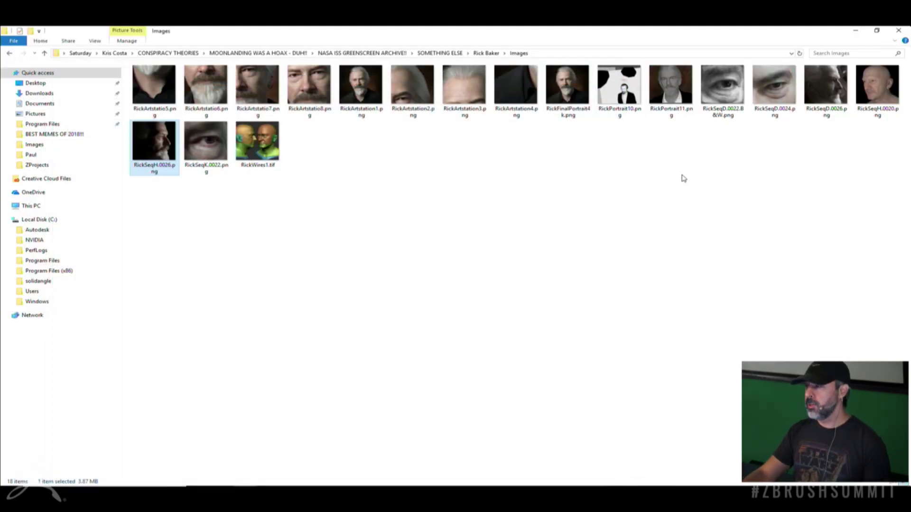
# - Minimize the Images folder window and switch back to ZBrush
pyautogui.click(855, 30)
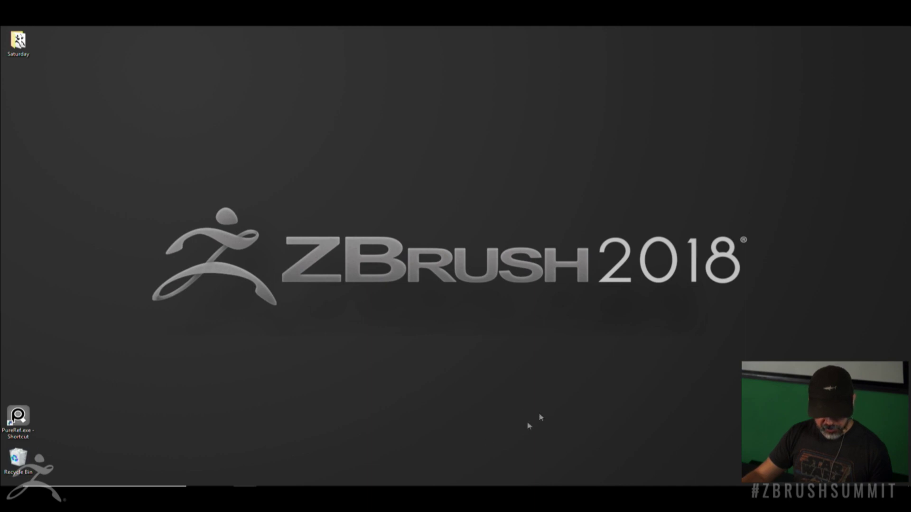
pyautogui.moveTo(337, 480)
pyautogui.click(365, 479)
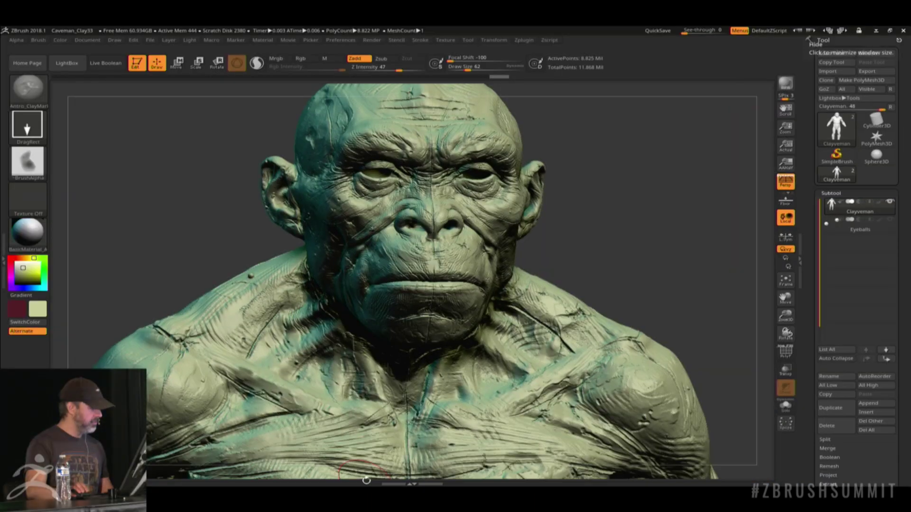
# - Open the DSmith_HD20 project from the Dick Smith folder inside SOMETHING ELSE
pyautogui.click(149, 40)
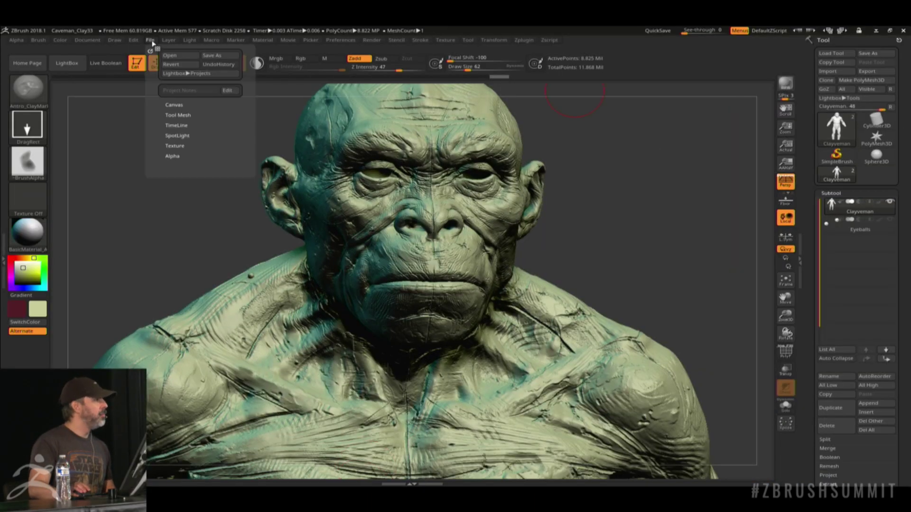
pyautogui.click(174, 56)
pyautogui.click(491, 289)
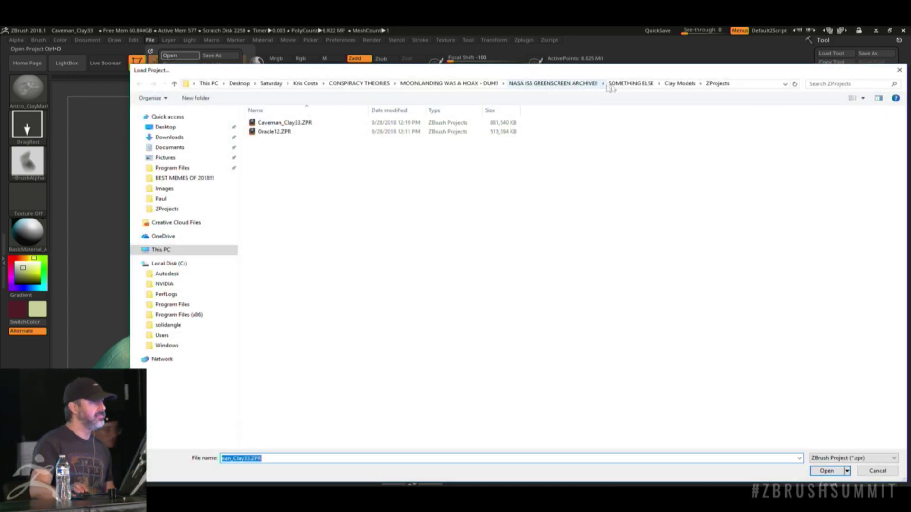
pyautogui.click(679, 84)
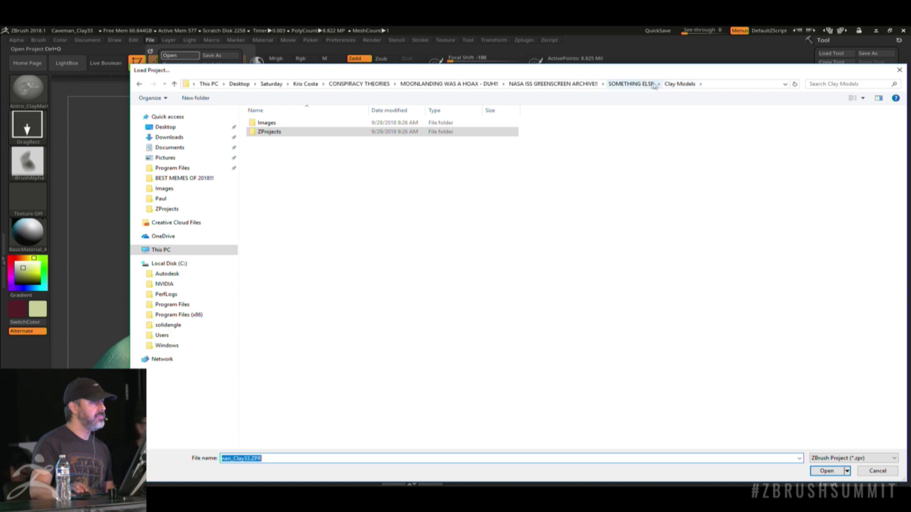
pyautogui.click(631, 83)
pyautogui.doubleClick(270, 141)
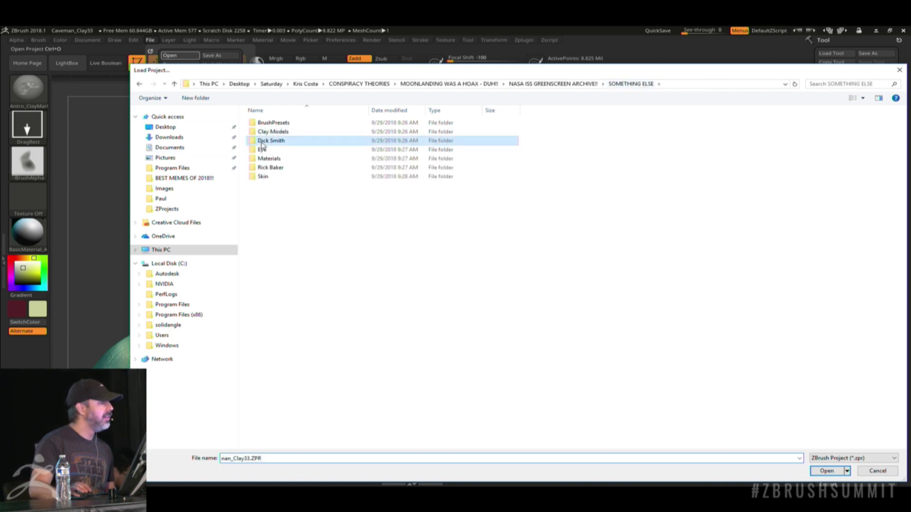
pyautogui.click(276, 142)
pyautogui.doubleClick(275, 141)
pyautogui.doubleClick(281, 125)
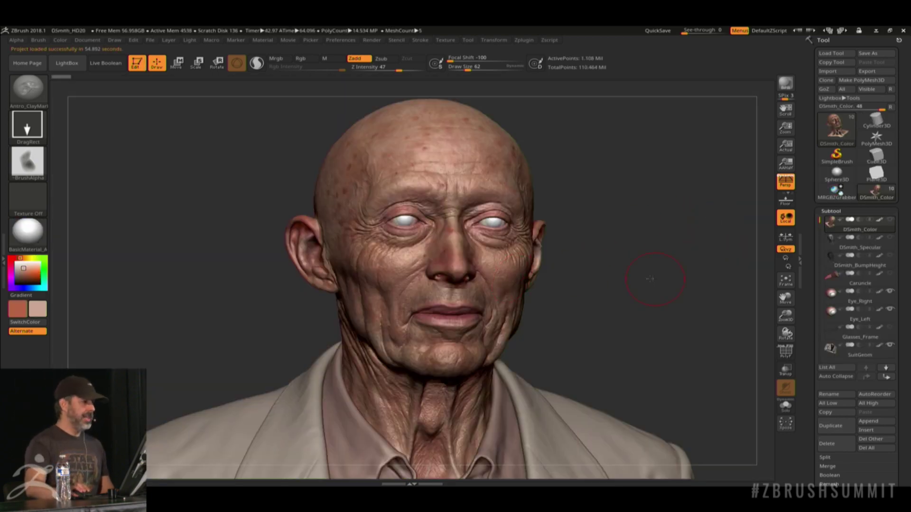
# - Examine the head's face from a three-quarter view and turn off the painted color on the DSmith_Color subtool
pyautogui.moveTo(650, 279)
pyautogui.mouseDown()
pyautogui.moveTo(683, 287)
pyautogui.moveTo(655, 297)
pyautogui.moveTo(681, 314)
pyautogui.moveTo(654, 254)
pyautogui.moveTo(740, 251)
pyautogui.moveTo(697, 242)
pyautogui.mouseUp()
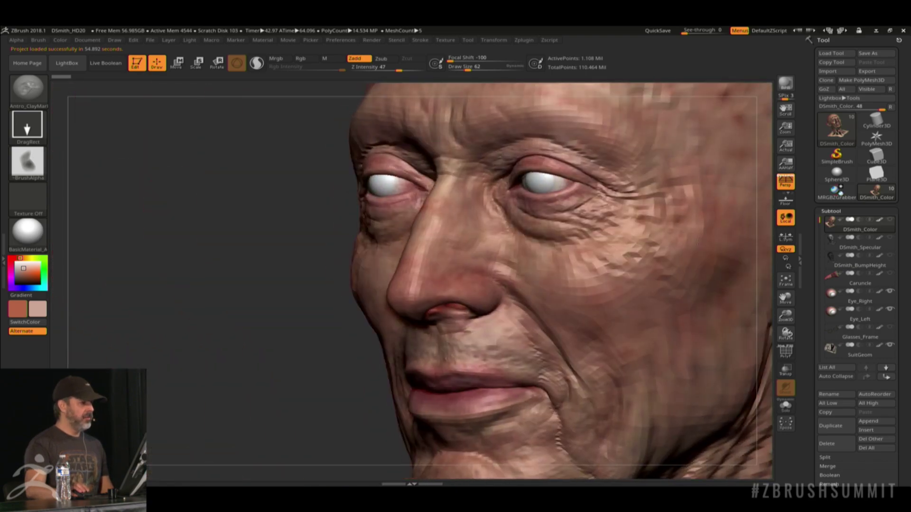
pyautogui.keyDown('alt'); pyautogui.moveTo(290, 332); pyautogui.dragTo(214, 304); pyautogui.keyUp('alt')
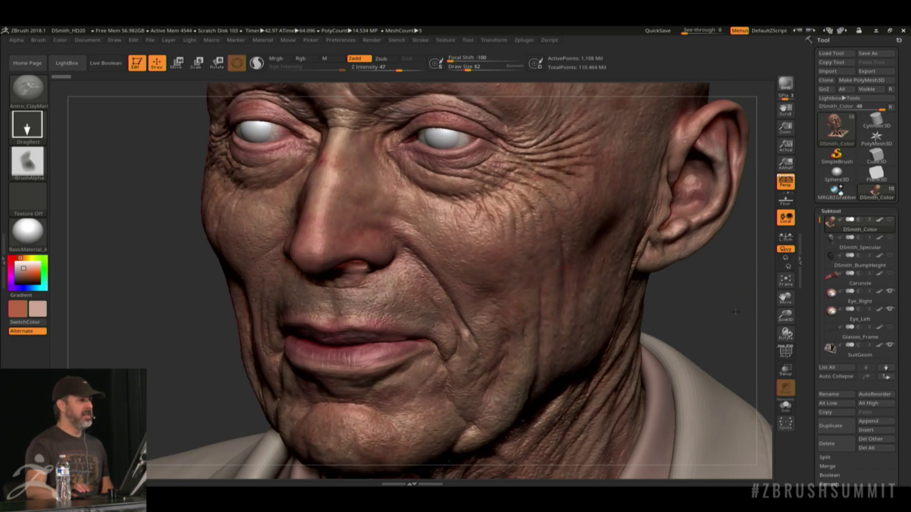
pyautogui.moveTo(735, 312)
pyautogui.mouseDown()
pyautogui.moveTo(653, 254)
pyautogui.moveTo(681, 268)
pyautogui.moveTo(274, 324)
pyautogui.mouseUp()
pyautogui.click(884, 222)
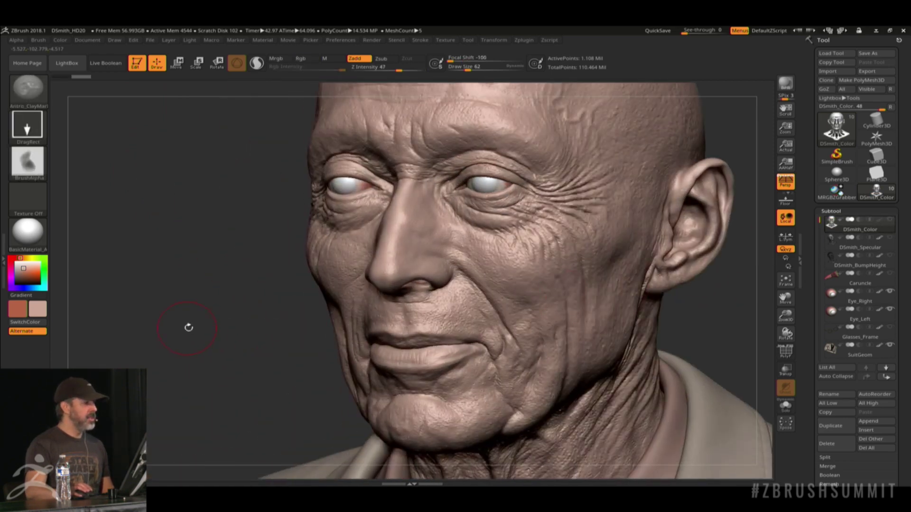
# - Examine the Dick Smith head close up from the front and check its active point count
pyautogui.moveTo(188, 326); pyautogui.dragTo(244, 321)
pyautogui.keyDown('alt'); pyautogui.moveTo(632, 293); pyautogui.dragTo(722, 325); pyautogui.keyUp('alt')
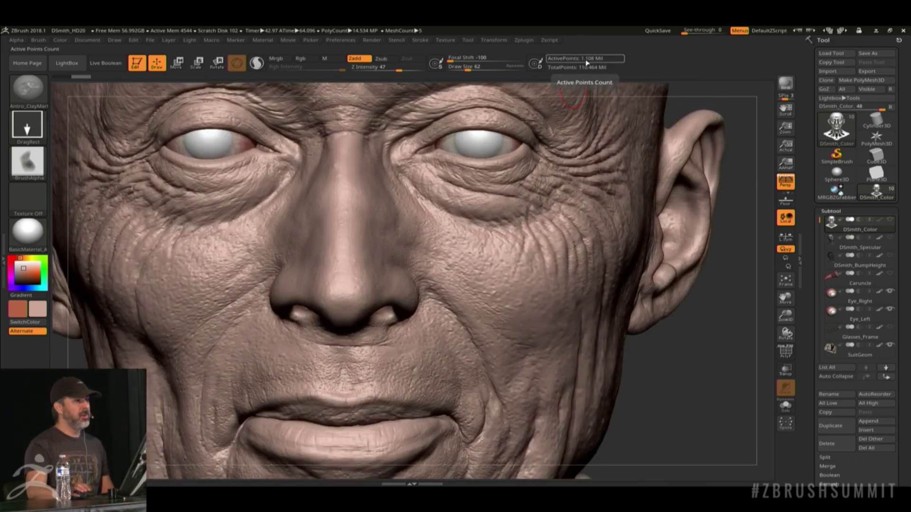
pyautogui.keyDown('alt'); pyautogui.moveTo(731, 379); pyautogui.dragTo(694, 326); pyautogui.keyUp('alt')
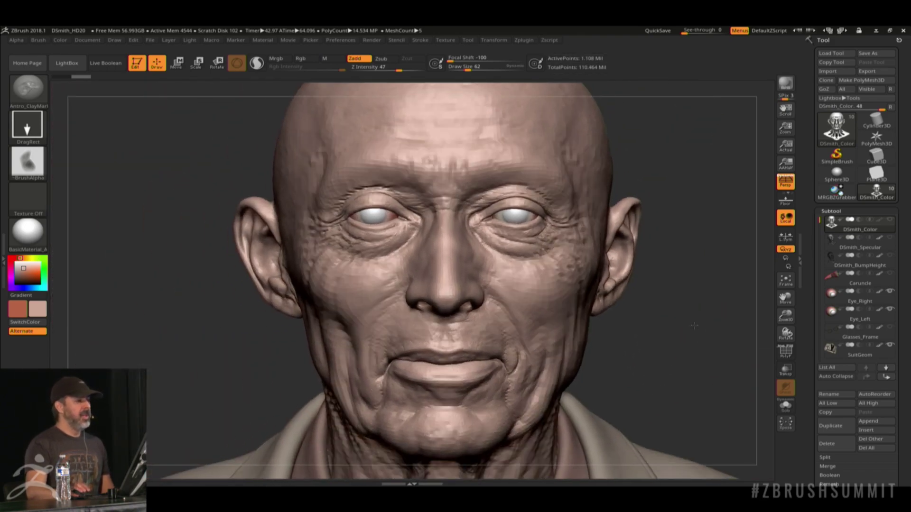
# - Check the head's subdivision level in the geometry settings and look over the whole suited bust
pyautogui.click(856, 208)
pyautogui.click(838, 220)
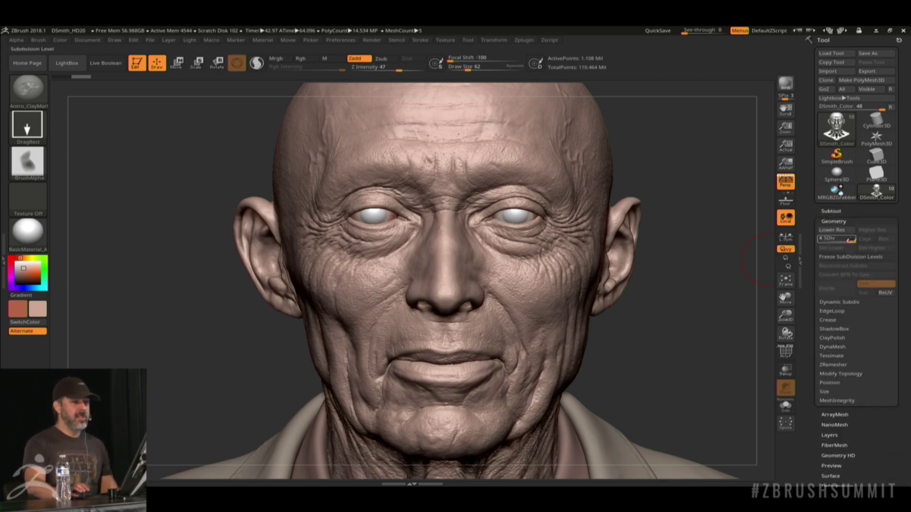
pyautogui.moveTo(852, 240)
pyautogui.mouseDown()
pyautogui.moveTo(821, 242)
pyautogui.moveTo(859, 243)
pyautogui.mouseUp()
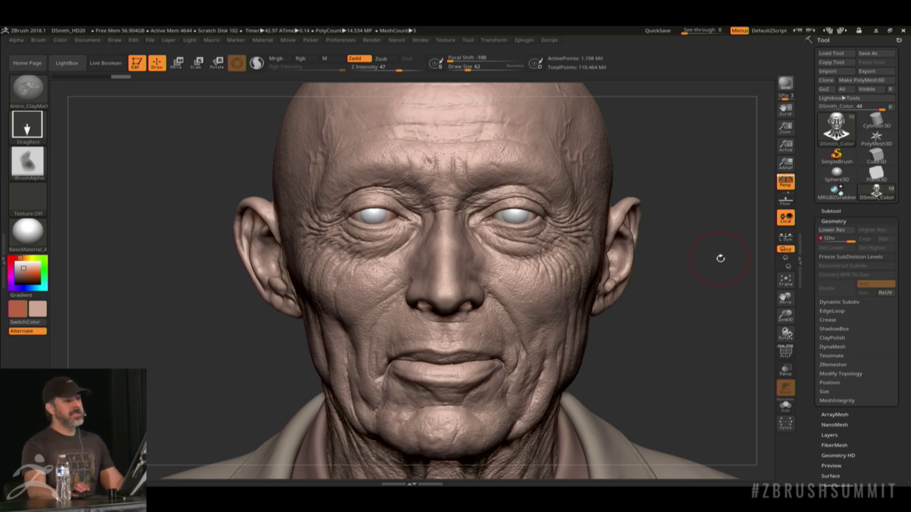
pyautogui.moveTo(673, 284); pyautogui.dragTo(646, 309)
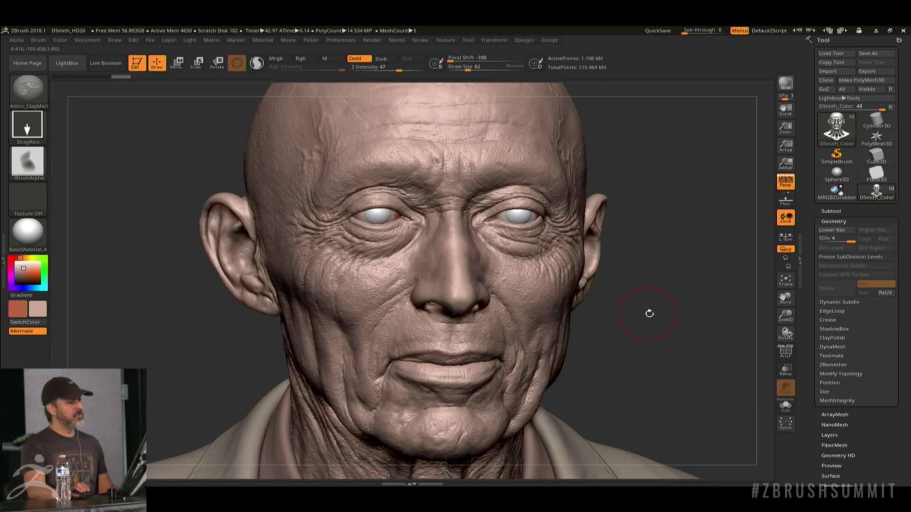
pyautogui.moveTo(649, 314)
pyautogui.keyDown('alt'); pyautogui.mouseDown()
pyautogui.moveTo(627, 280)
pyautogui.moveTo(655, 280)
pyautogui.moveTo(641, 260)
pyautogui.moveTo(716, 268)
pyautogui.mouseUp(); pyautogui.keyUp('alt')
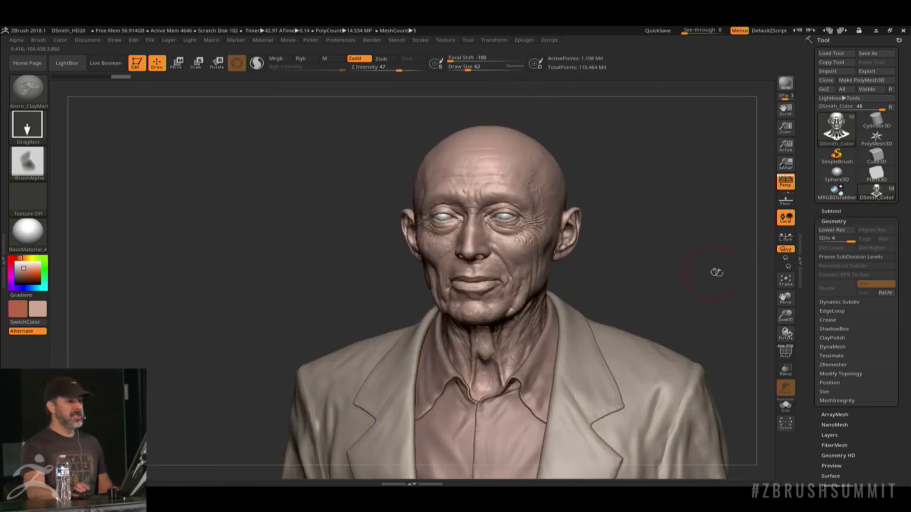
# - Hide every subtool except DSmith_Color and frame the bare bust from the front
pyautogui.click(831, 211)
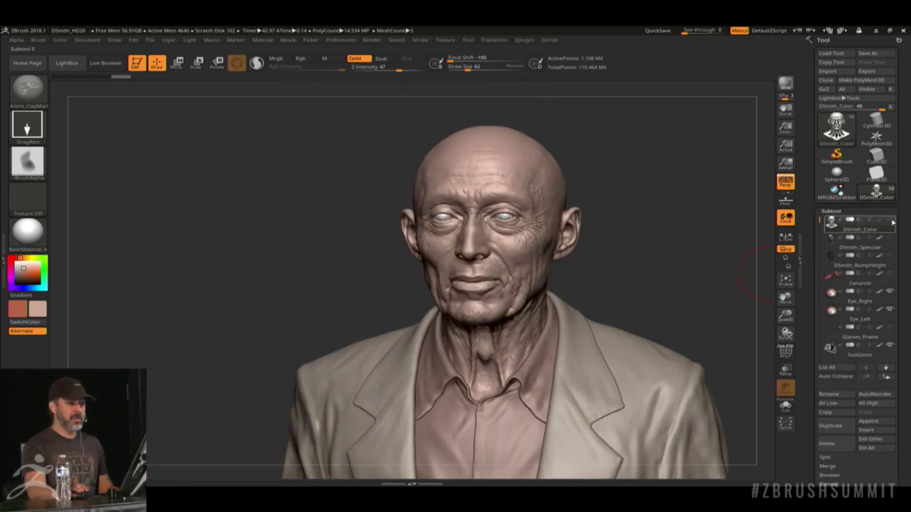
pyautogui.keyDown('shift'); pyautogui.click(890, 220); pyautogui.keyUp('shift')
pyautogui.keyDown('shift'); pyautogui.click(891, 220); pyautogui.keyUp('shift')
pyautogui.moveTo(657, 244)
pyautogui.mouseDown()
pyautogui.moveTo(677, 260)
pyautogui.moveTo(648, 264)
pyautogui.moveTo(657, 244)
pyautogui.moveTo(669, 259)
pyautogui.moveTo(641, 254)
pyautogui.mouseUp()
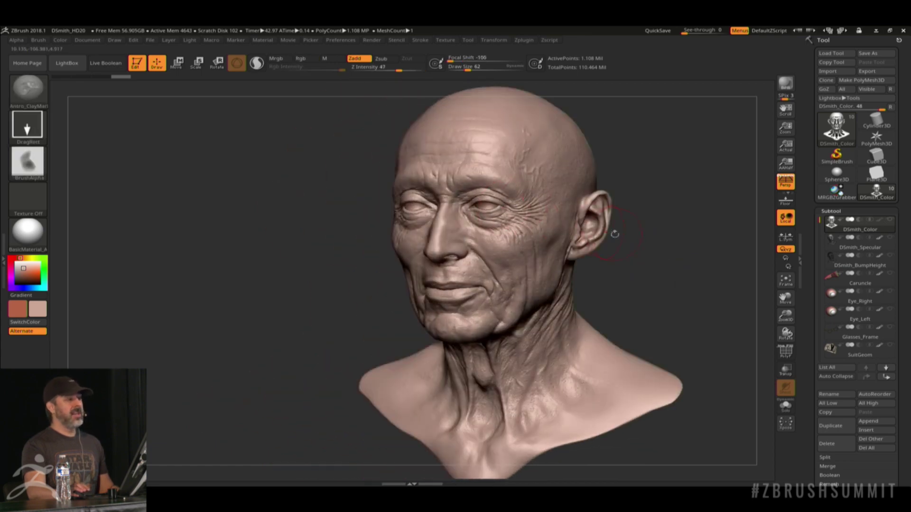
pyautogui.moveTo(701, 274)
pyautogui.keyDown('shift'); pyautogui.mouseDown()
pyautogui.moveTo(683, 260)
pyautogui.moveTo(651, 258)
pyautogui.moveTo(679, 284)
pyautogui.moveTo(696, 277)
pyautogui.mouseUp(); pyautogui.keyUp('shift')
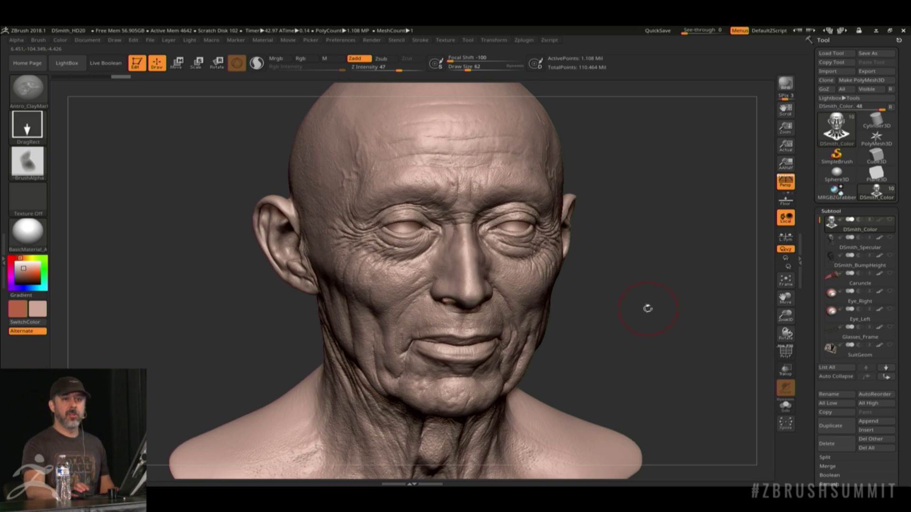
pyautogui.moveTo(632, 300)
pyautogui.mouseDown()
pyautogui.moveTo(665, 321)
pyautogui.moveTo(654, 315)
pyautogui.mouseUp()
# - Compare the head's regular subdivision level with the SculptHD subdivision setting of its HD geometry
pyautogui.click(831, 211)
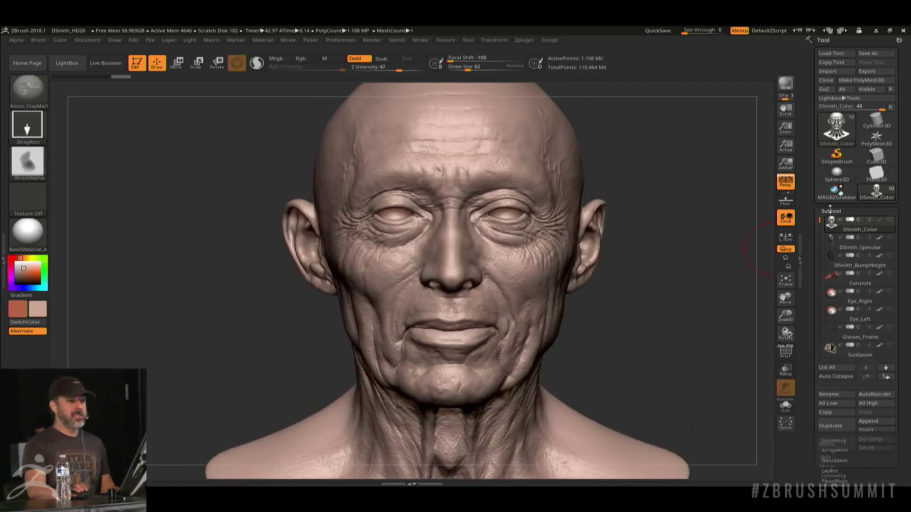
pyautogui.click(835, 221)
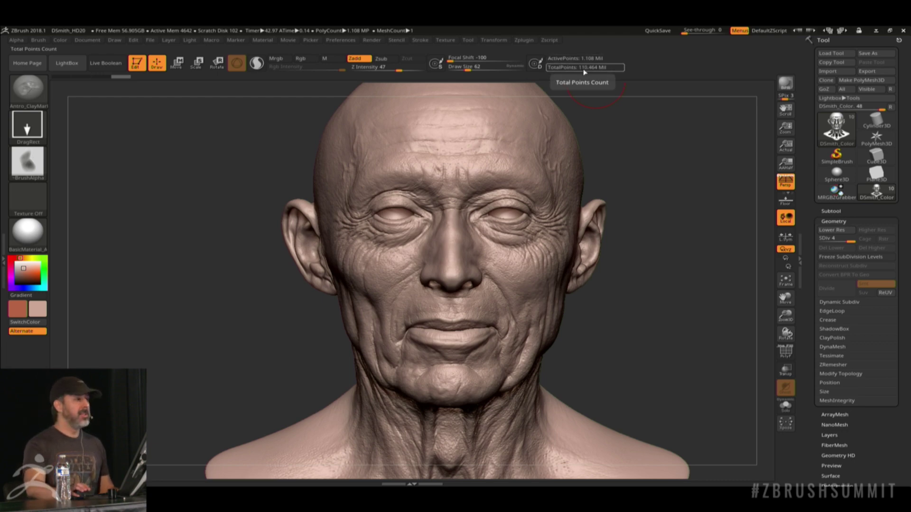
pyautogui.moveTo(808, 329); pyautogui.dragTo(799, 274)
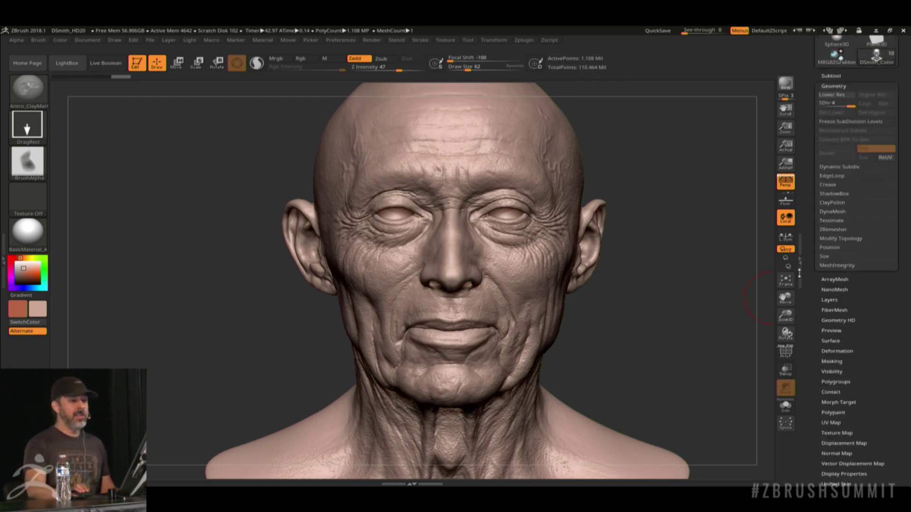
pyautogui.click(844, 321)
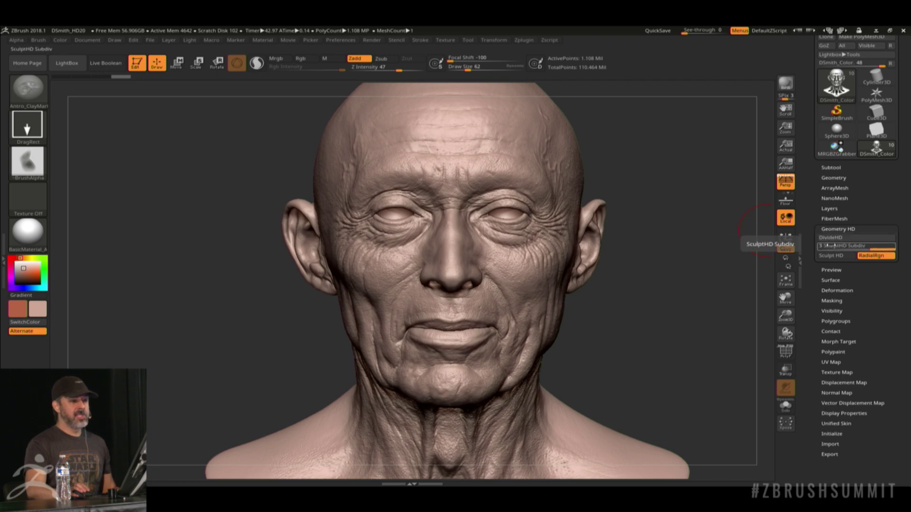
pyautogui.click(836, 167)
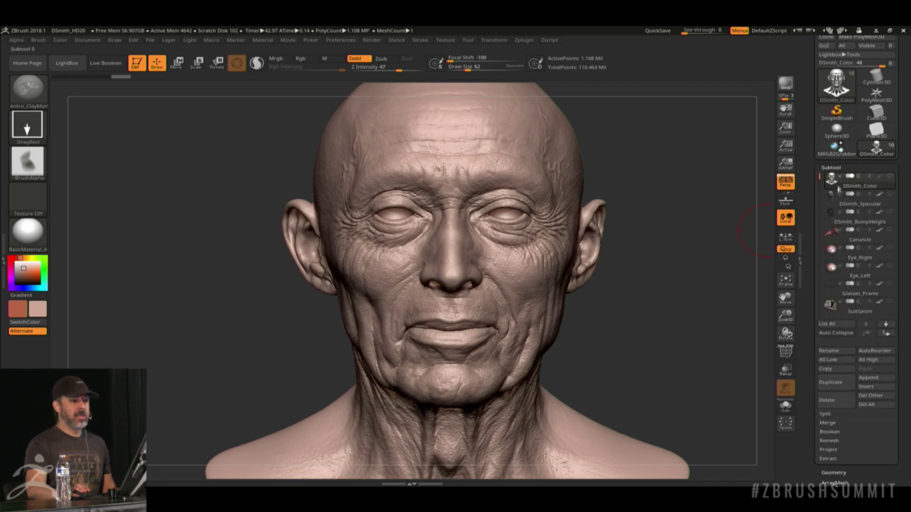
pyautogui.click(832, 167)
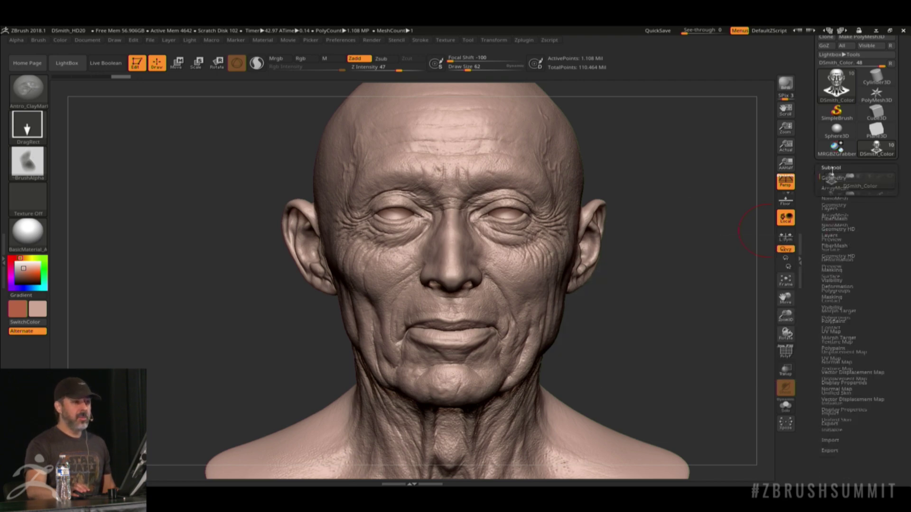
pyautogui.click(834, 178)
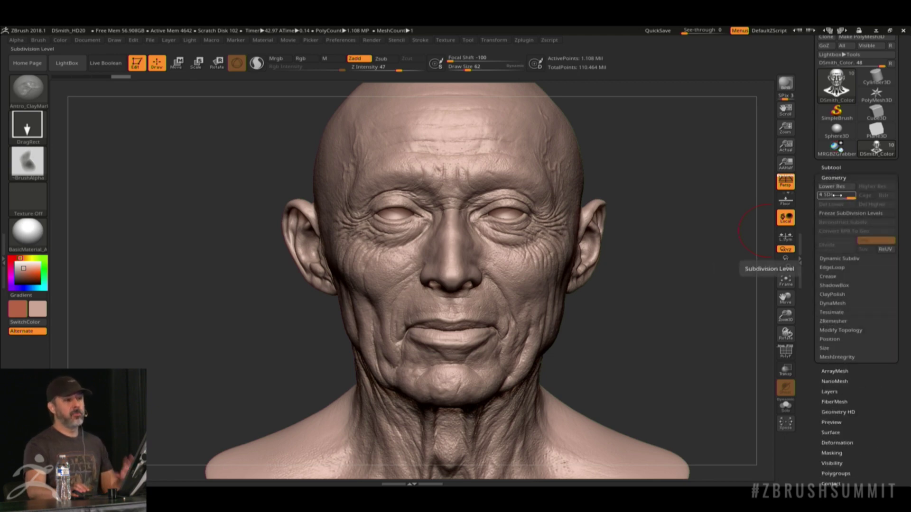
pyautogui.moveTo(810, 227); pyautogui.dragTo(805, 186)
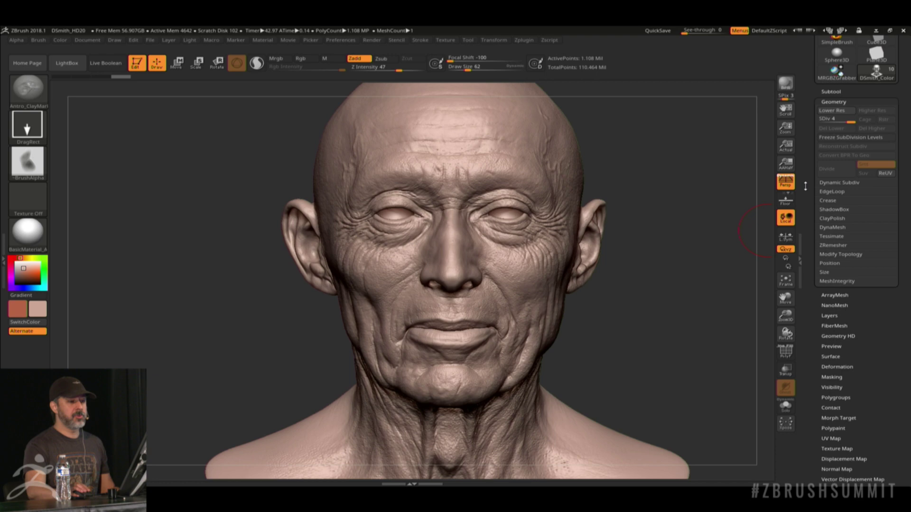
pyautogui.click(845, 336)
pyautogui.click(857, 170)
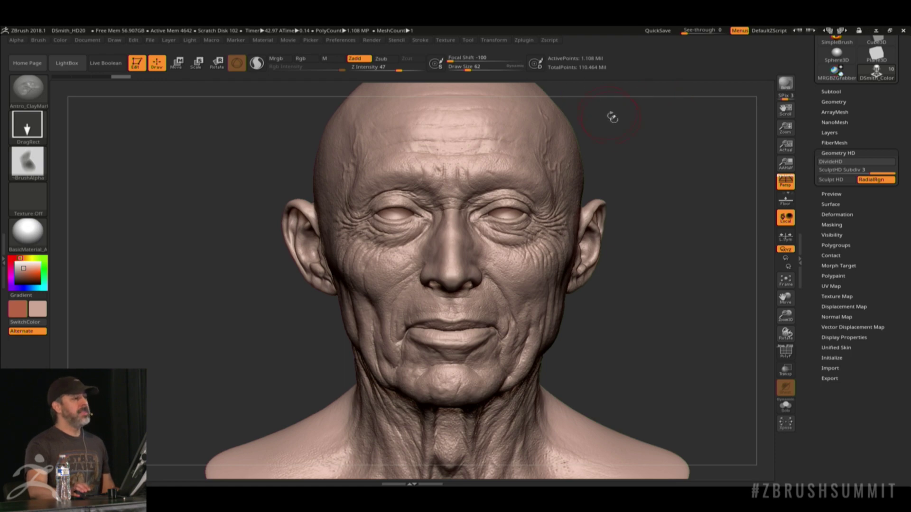
# - Examine the wrinkles and skin texture of the bare bust from front and three-quarter views
pyautogui.moveTo(613, 117)
pyautogui.mouseDown()
pyautogui.moveTo(635, 135)
pyautogui.moveTo(638, 181)
pyautogui.moveTo(710, 240)
pyautogui.moveTo(706, 193)
pyautogui.moveTo(683, 203)
pyautogui.moveTo(722, 209)
pyautogui.moveTo(681, 213)
pyautogui.moveTo(693, 217)
pyautogui.moveTo(732, 207)
pyautogui.moveTo(691, 189)
pyautogui.mouseUp()
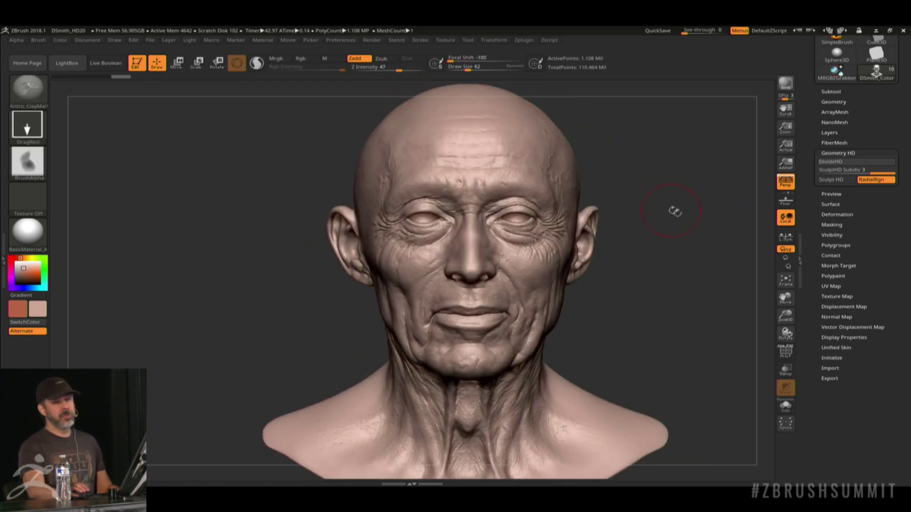
pyautogui.moveTo(711, 210); pyautogui.dragTo(693, 205)
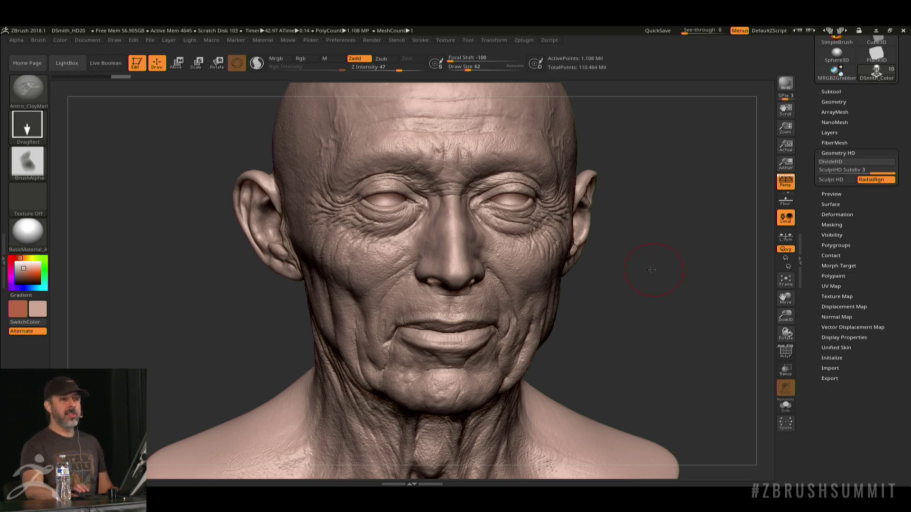
pyautogui.moveTo(646, 266); pyautogui.dragTo(703, 282)
pyautogui.moveTo(692, 249); pyautogui.dragTo(692, 259)
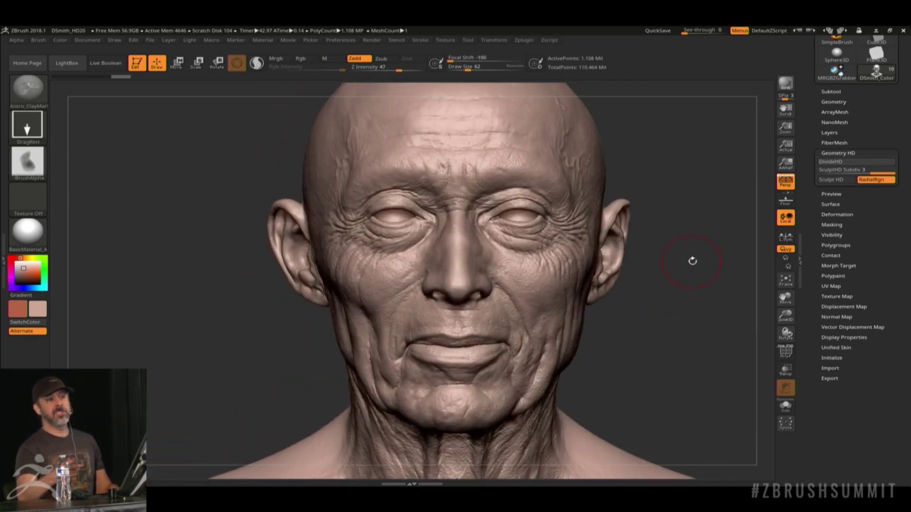
pyautogui.moveTo(693, 261); pyautogui.dragTo(705, 271)
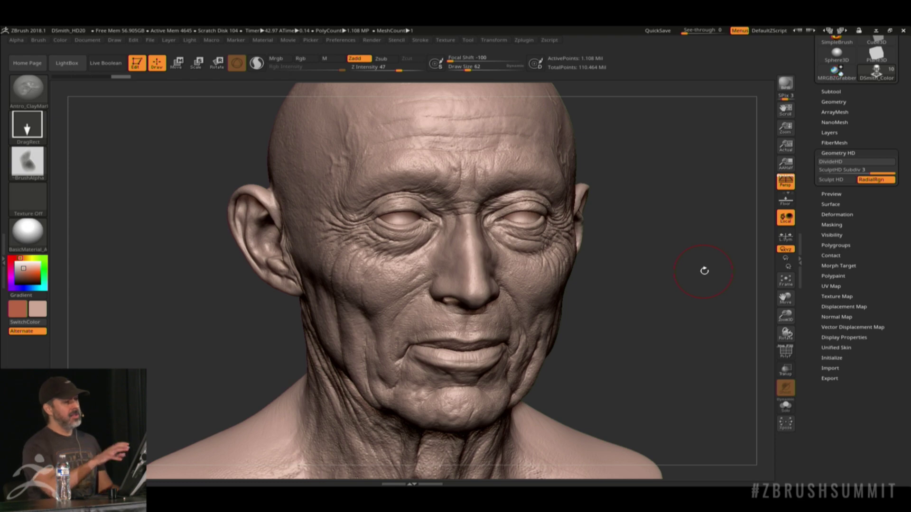
pyautogui.keyDown('shift'); pyautogui.moveTo(704, 266); pyautogui.dragTo(688, 281); pyautogui.keyUp('shift')
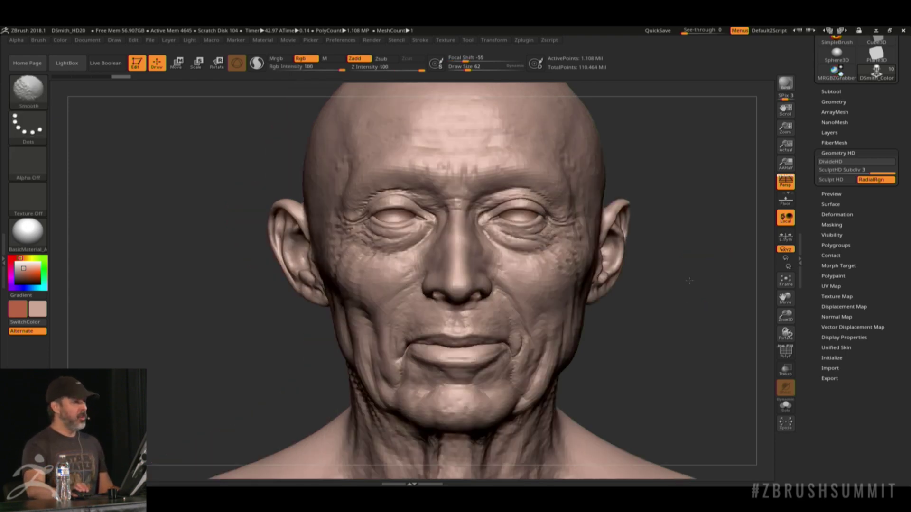
# - Lower the head mesh by three subdivision levels, raise it by one, and return to a front view
pyautogui.hotkey('shift', 'd')
pyautogui.hotkey('shift', 'd')
pyautogui.hotkey('shift', 'd')
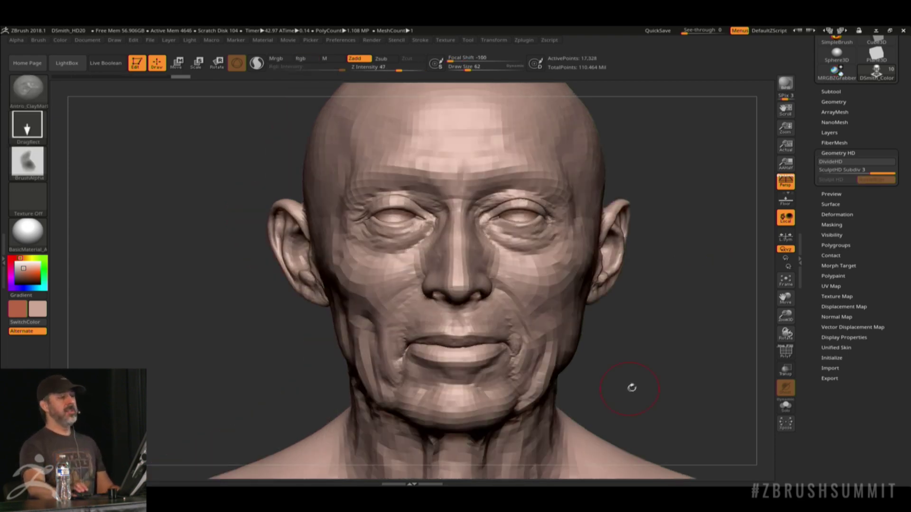
pyautogui.press('d')
pyautogui.moveTo(685, 332); pyautogui.dragTo(691, 326)
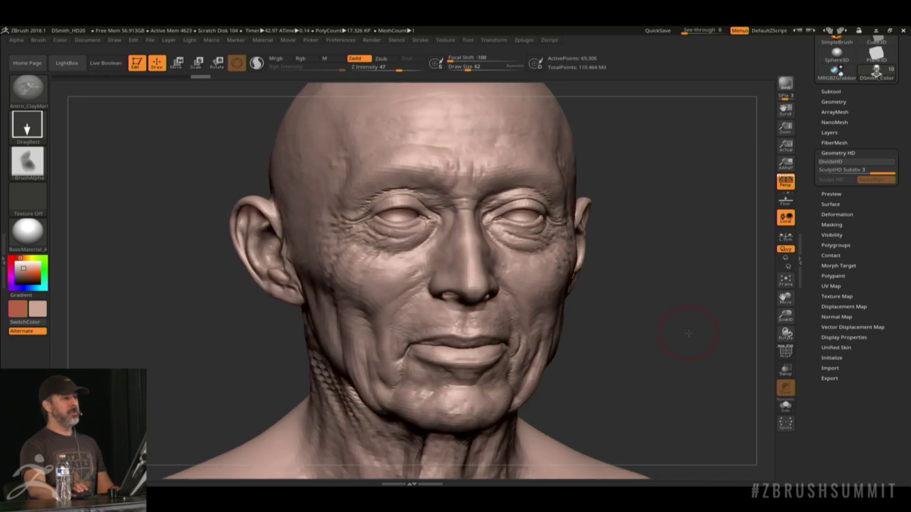
pyautogui.moveTo(644, 307); pyautogui.dragTo(629, 309)
# - Set the Multi Map Exporter's map size to 8192 with Switch MT on, and dock the plugin palette with the displacement map options expanded
pyautogui.click(527, 40)
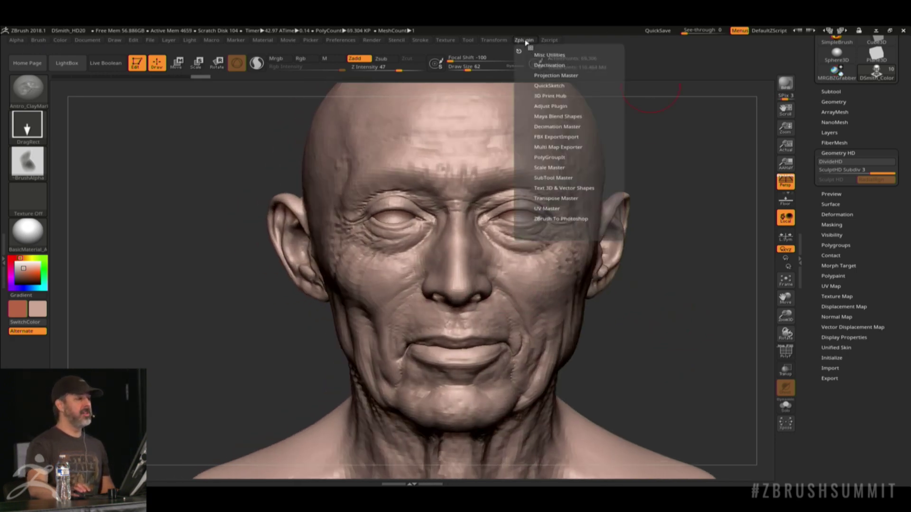
pyautogui.click(557, 147)
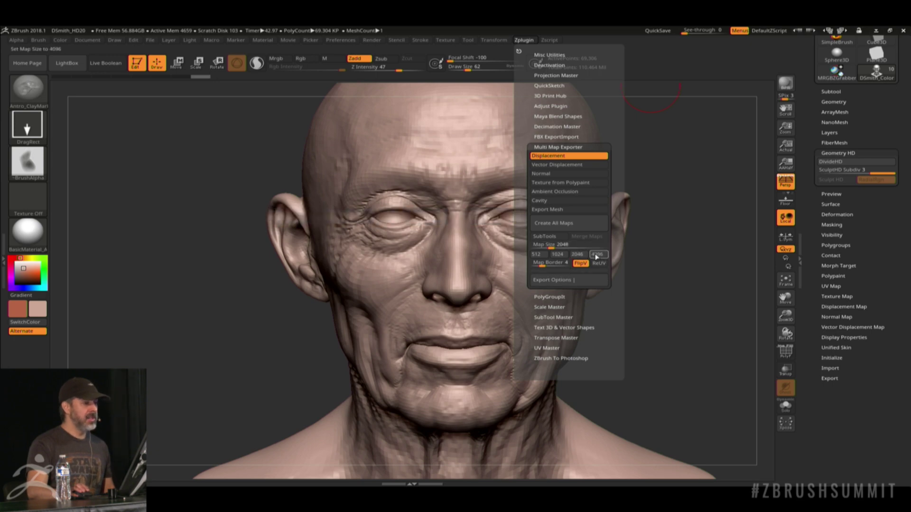
pyautogui.moveTo(603, 249); pyautogui.dragTo(626, 252)
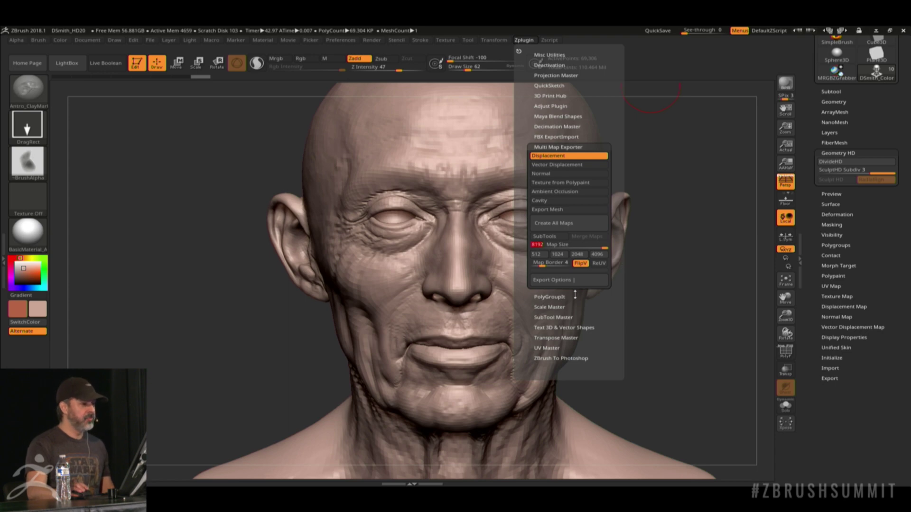
pyautogui.click(561, 281)
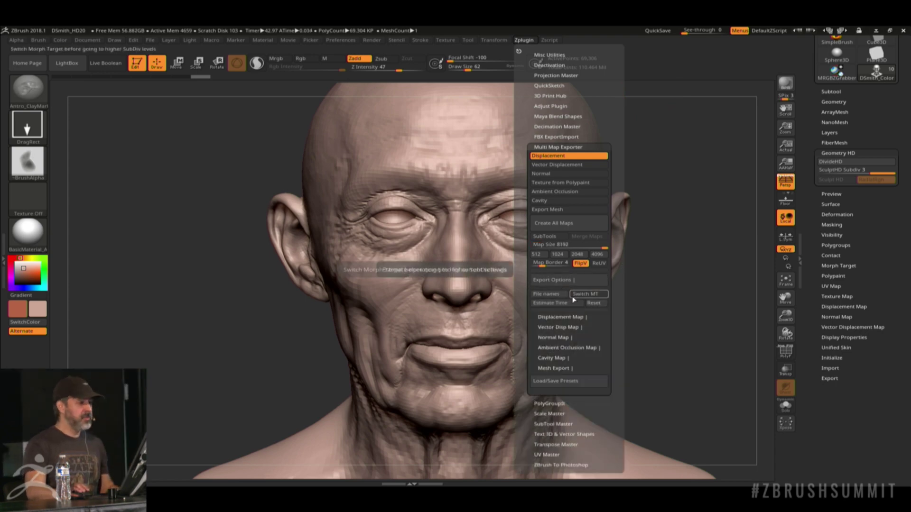
pyautogui.click(583, 295)
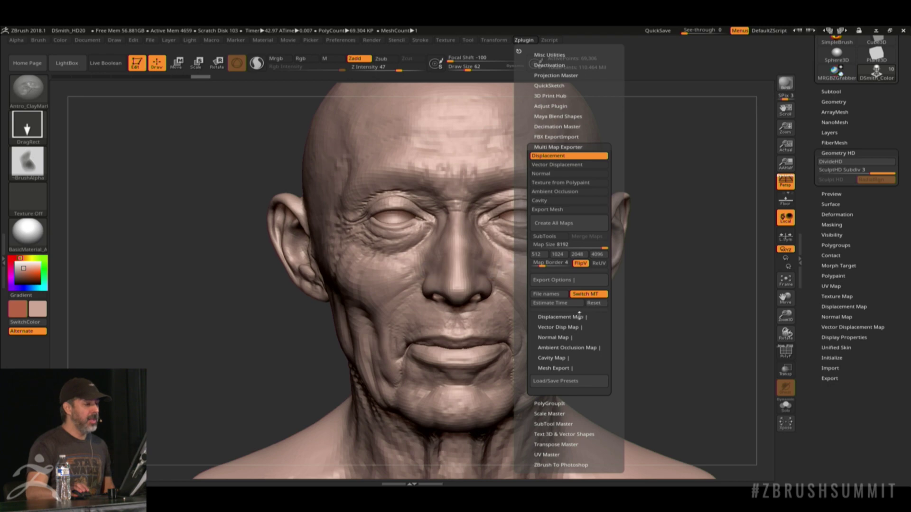
pyautogui.click(580, 316)
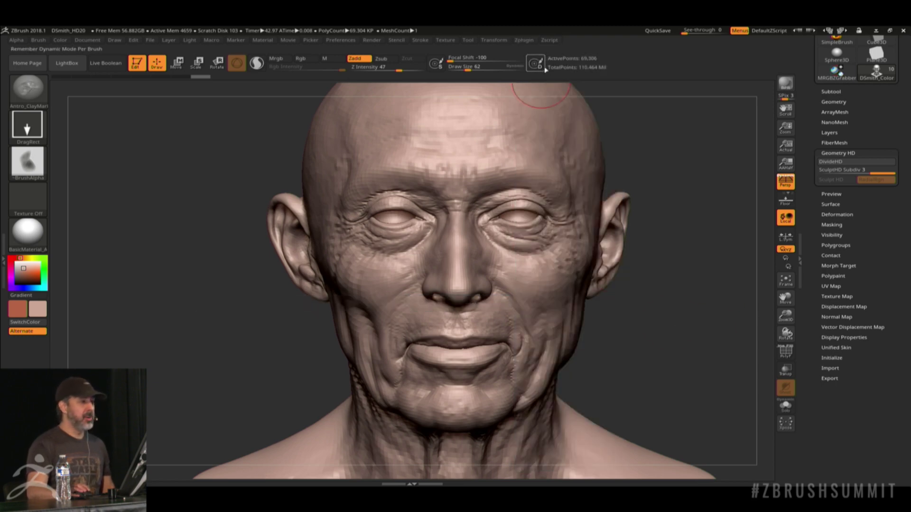
pyautogui.click(526, 41)
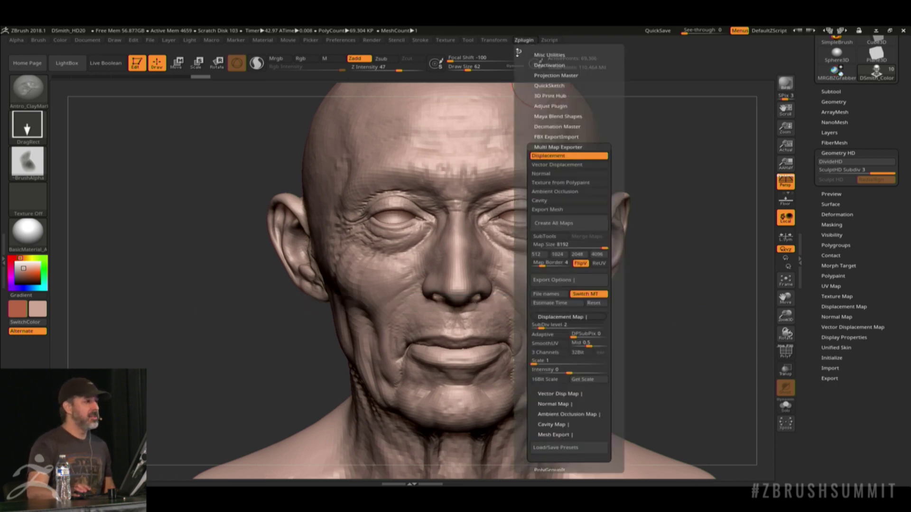
pyautogui.click(520, 51)
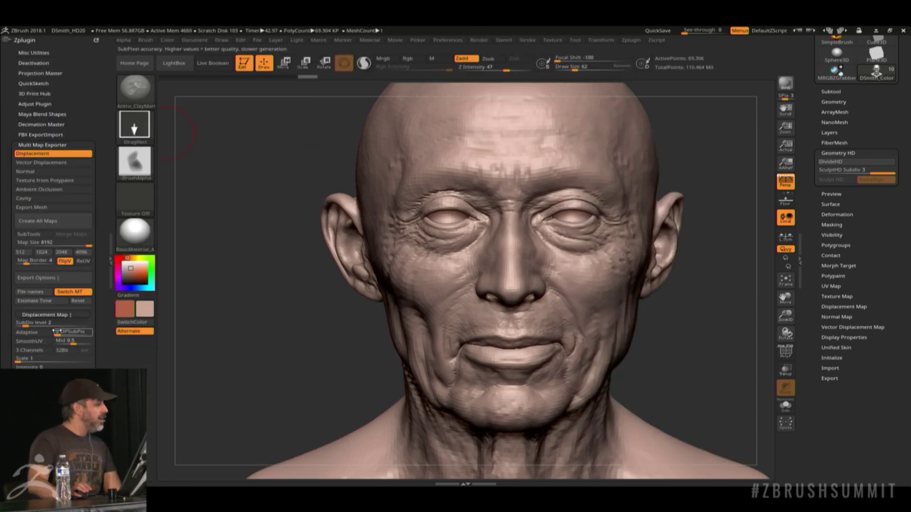
# - Set the displacement map's SubDiv level to 1 and lower the head mesh by one subdivision level
pyautogui.moveTo(25, 325); pyautogui.dragTo(16, 325)
pyautogui.press('shift')
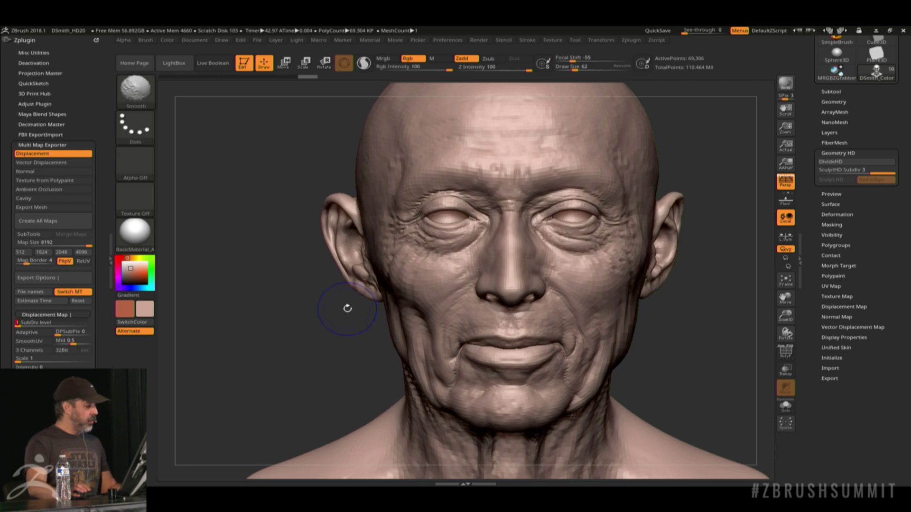
pyautogui.hotkey('shift', 'd')
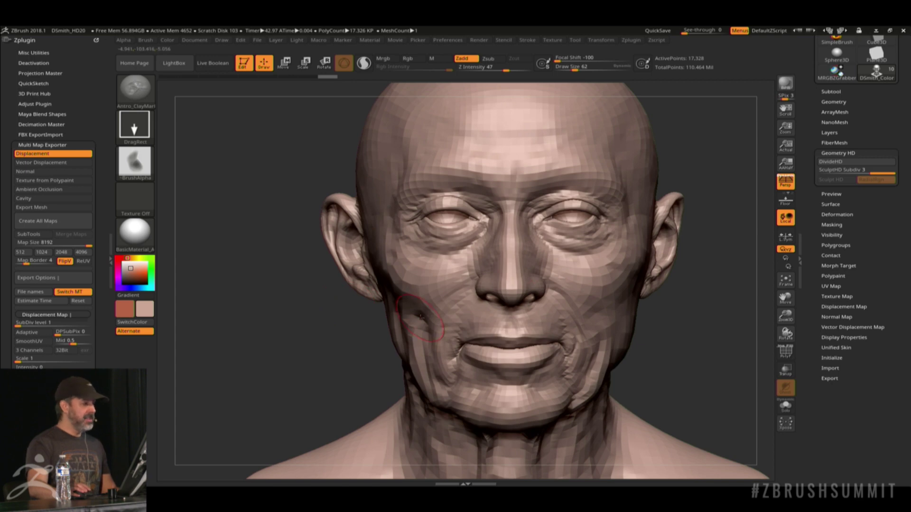
# - Raise the head mesh by one subdivision level and set the displacement map's SubDiv level to 2
pyautogui.press('d')
pyautogui.moveTo(692, 308); pyautogui.dragTo(663, 308)
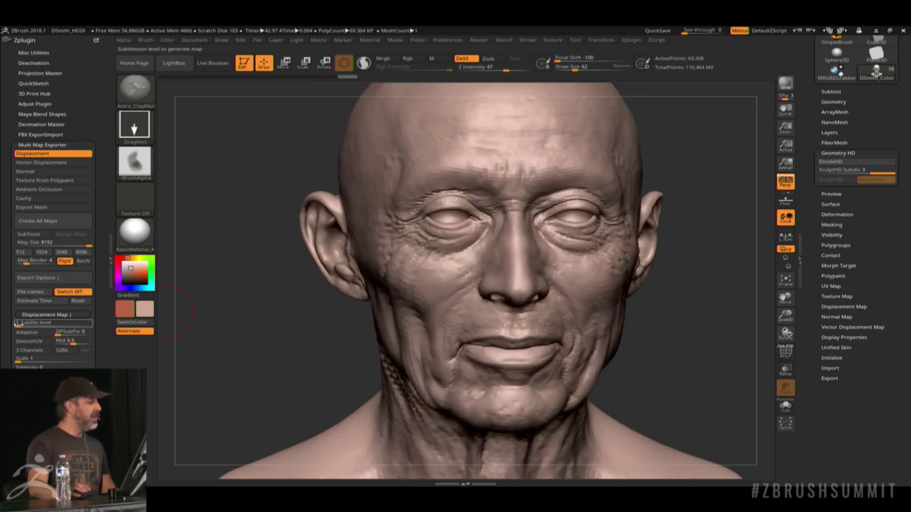
pyautogui.moveTo(18, 324); pyautogui.dragTo(25, 324)
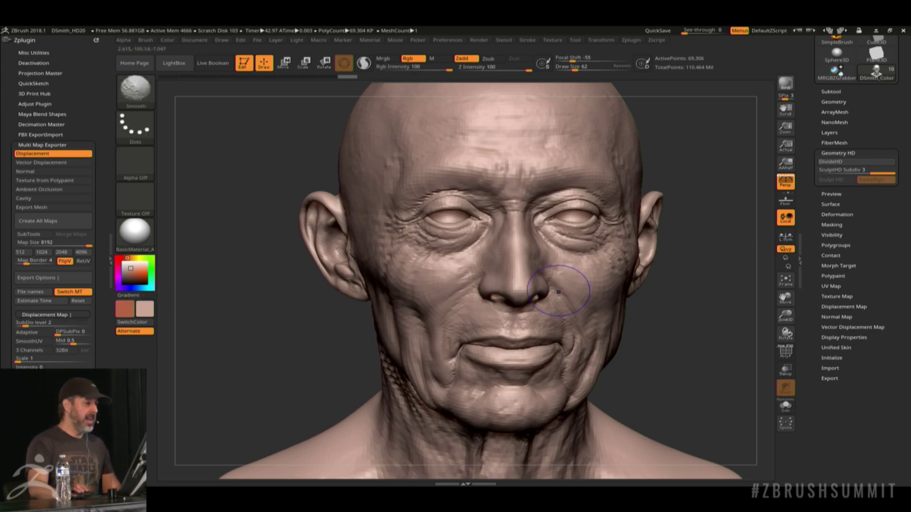
# - Compare the head at two adjacent subdivision levels, finish one level lower, and view it from a three-quarter angle
pyautogui.hotkey('shift', 'd')
pyautogui.moveTo(694, 299); pyautogui.dragTo(705, 303)
pyautogui.press('d')
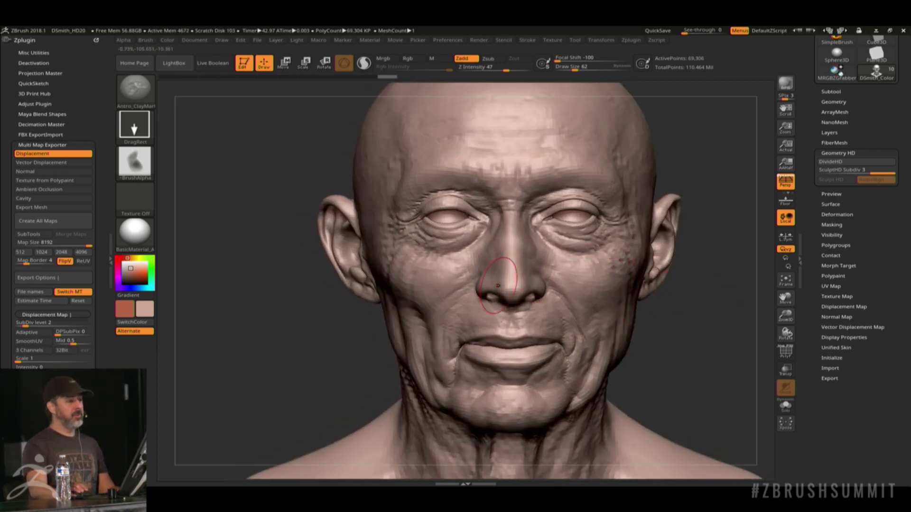
pyautogui.hotkey('shift', 'd')
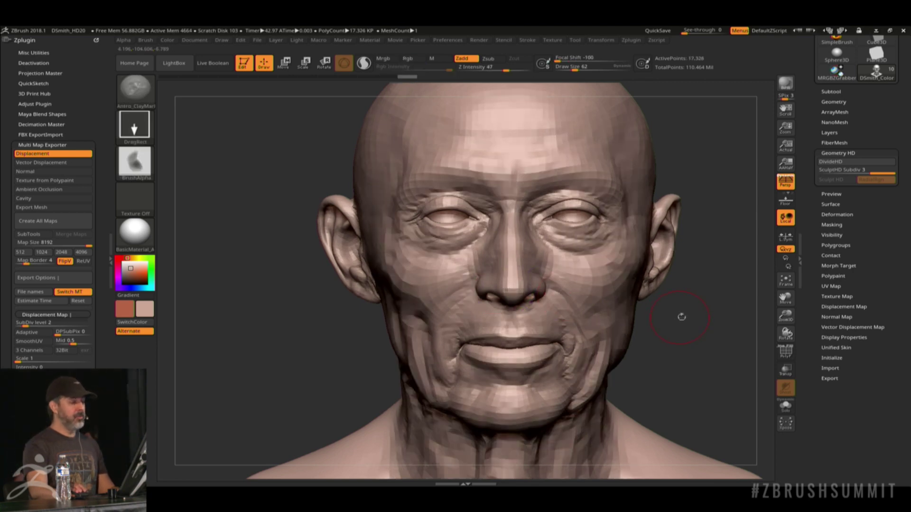
pyautogui.press('d')
pyautogui.moveTo(682, 317)
pyautogui.keyDown('alt'); pyautogui.mouseDown()
pyautogui.moveTo(669, 301)
pyautogui.moveTo(649, 302)
pyautogui.mouseUp(); pyautogui.keyUp('alt')
pyautogui.hotkey('shift', 'd')
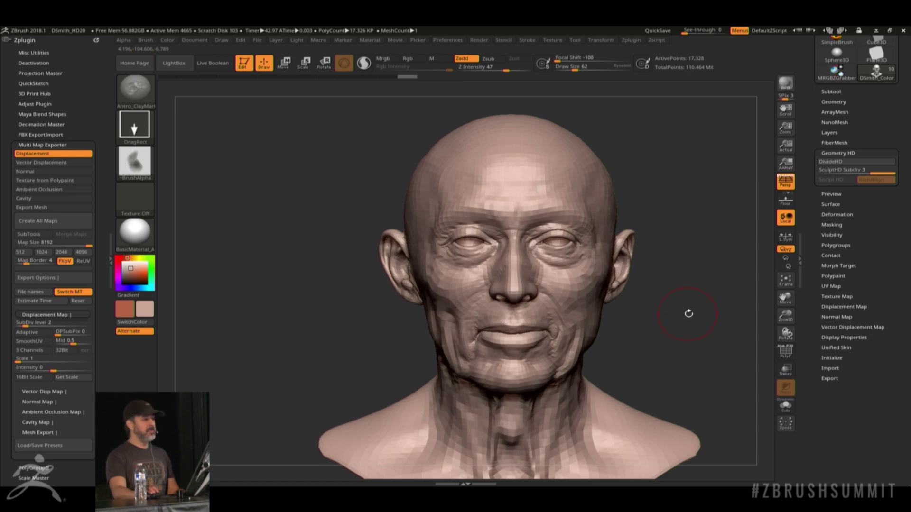
pyautogui.moveTo(689, 313)
pyautogui.mouseDown()
pyautogui.moveTo(631, 311)
pyautogui.moveTo(661, 305)
pyautogui.mouseUp()
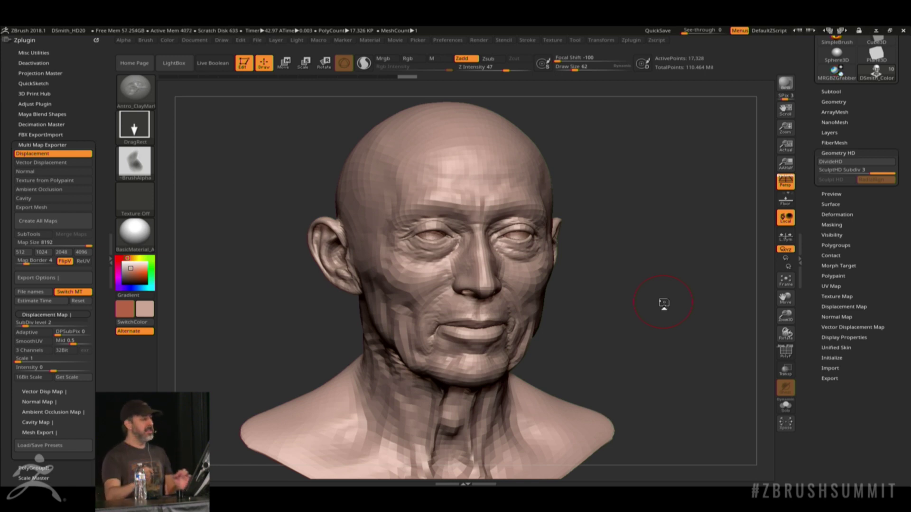
pyautogui.moveTo(609, 244)
pyautogui.mouseDown()
pyautogui.moveTo(662, 252)
pyautogui.moveTo(693, 268)
pyautogui.mouseUp()
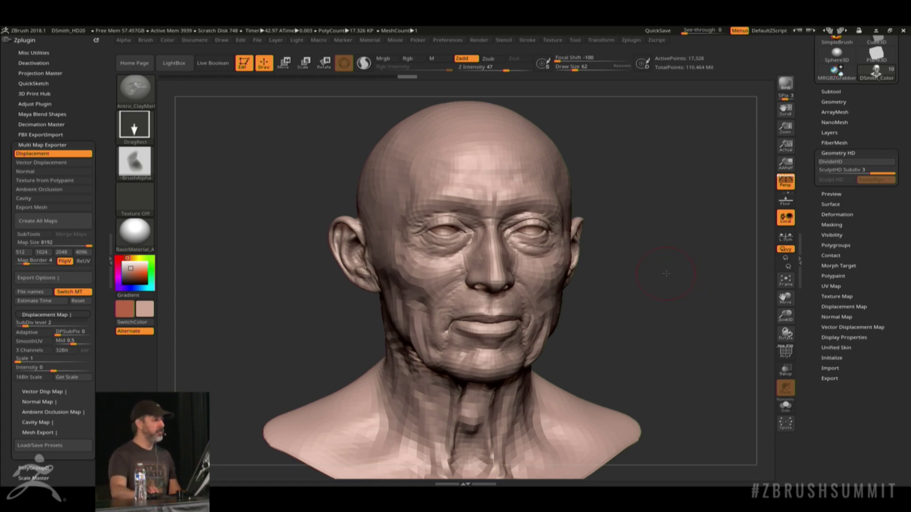
pyautogui.moveTo(667, 273); pyautogui.dragTo(678, 268)
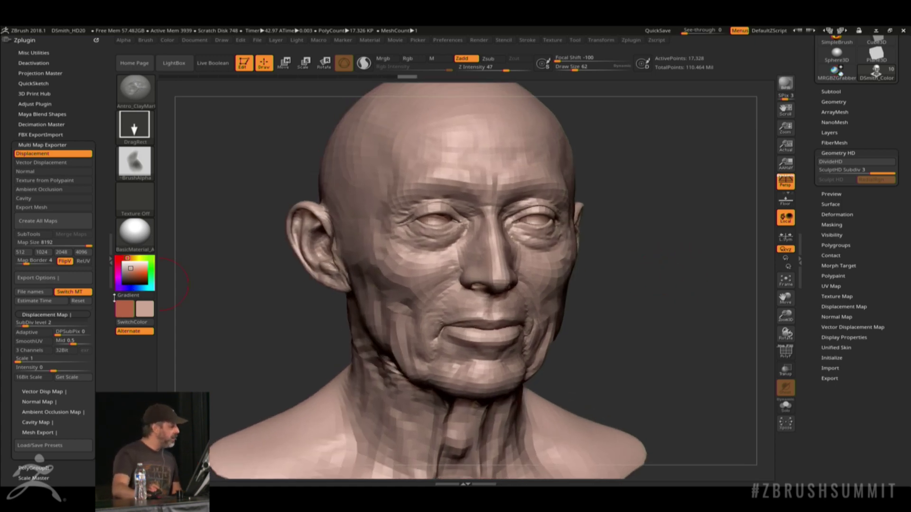
# - Set the displacement map to Adaptive with DPSubPix 4, Mid 0, SmoothUV, 32Bit and exr output
pyautogui.click(46, 335)
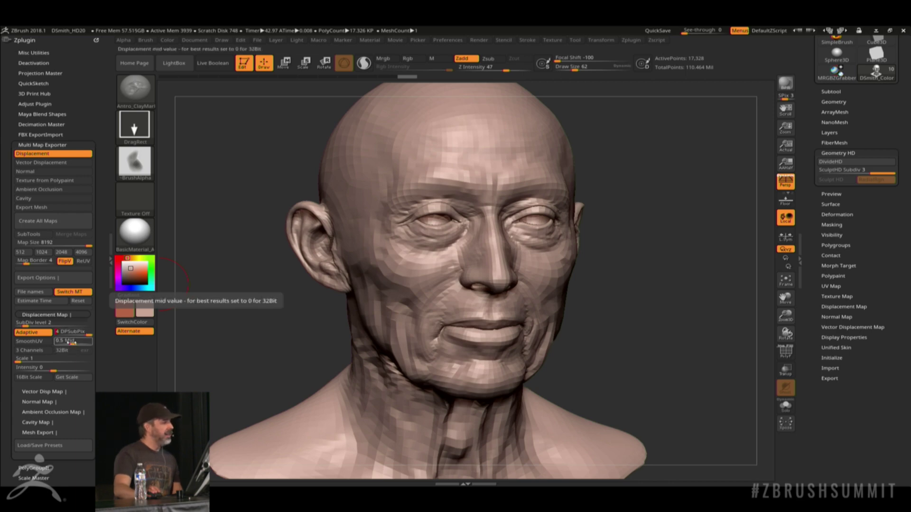
pyautogui.moveTo(70, 342); pyautogui.dragTo(62, 345)
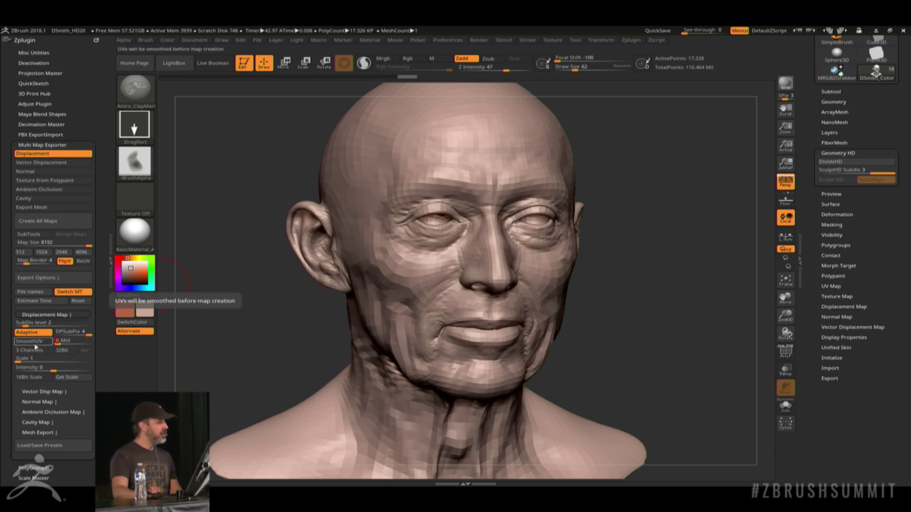
pyautogui.click(60, 351)
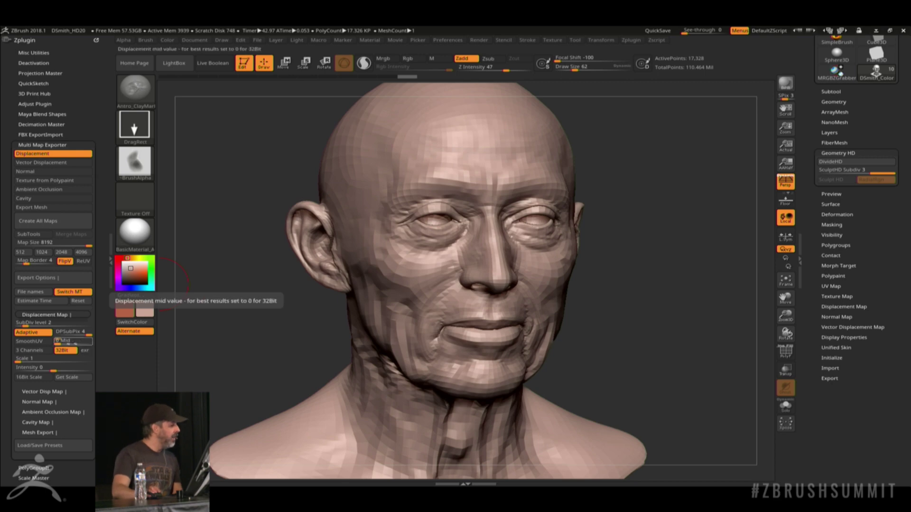
pyautogui.click(34, 342)
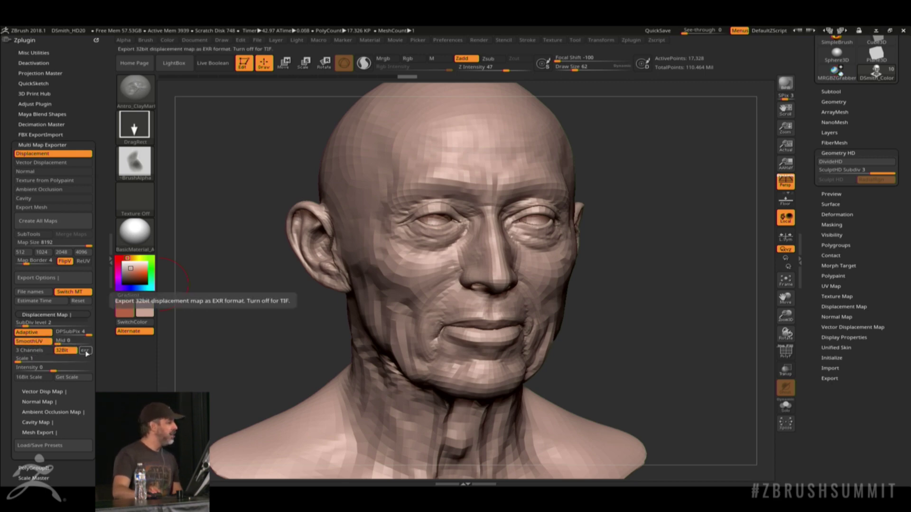
pyautogui.click(85, 351)
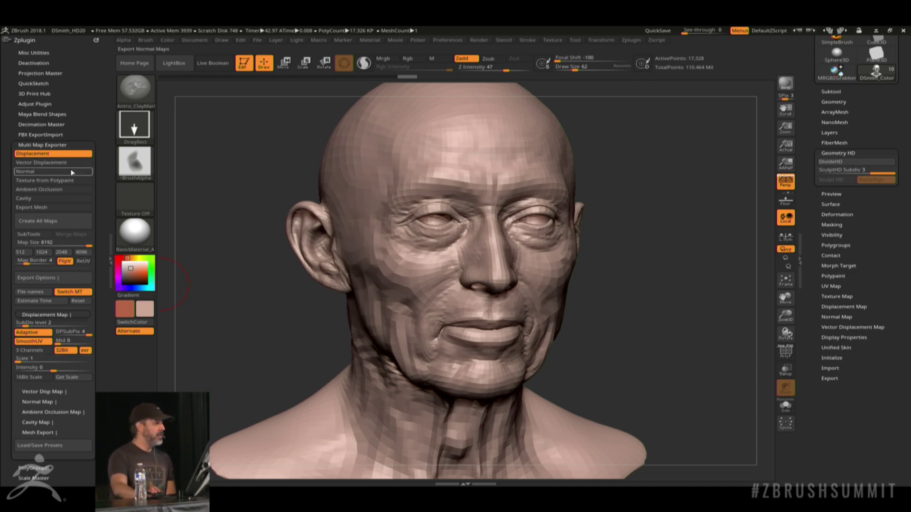
# - Include Texture from Polypaint among the maps to export and enable Rgb for the brush
pyautogui.click(61, 181)
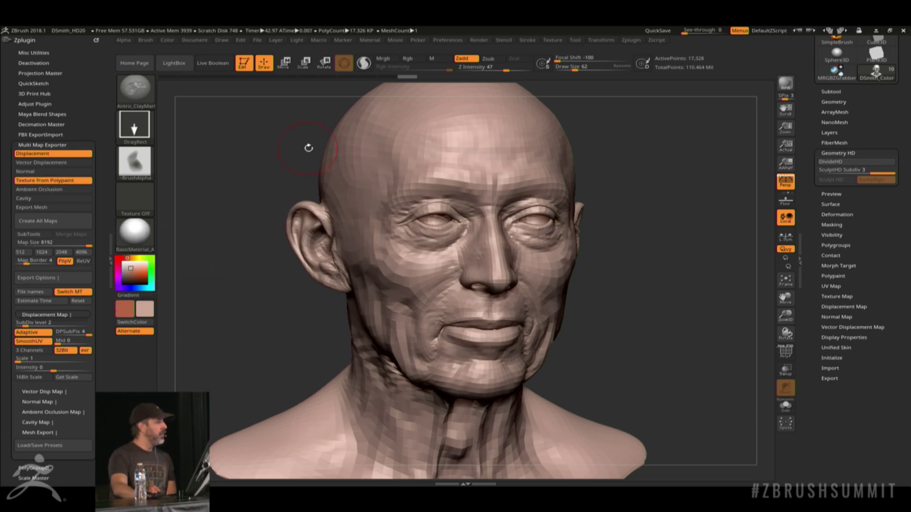
pyautogui.click(407, 58)
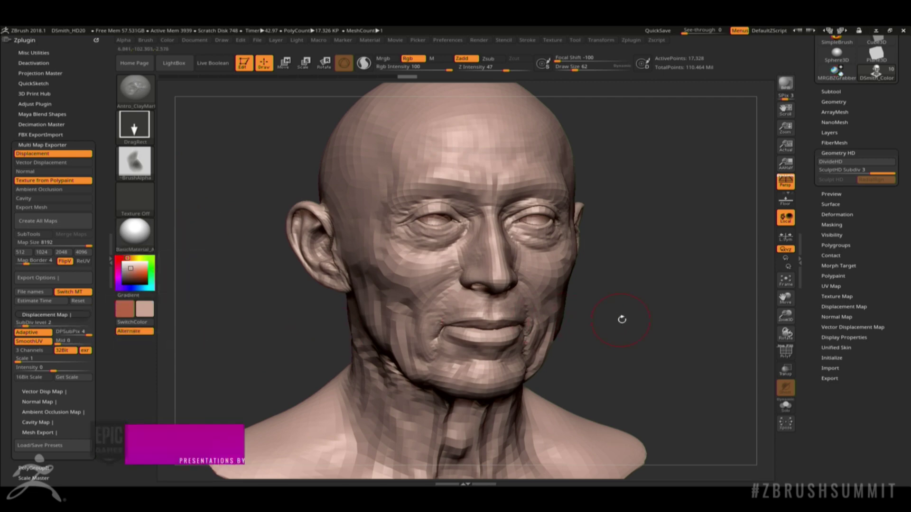
pyautogui.moveTo(622, 319); pyautogui.dragTo(707, 317)
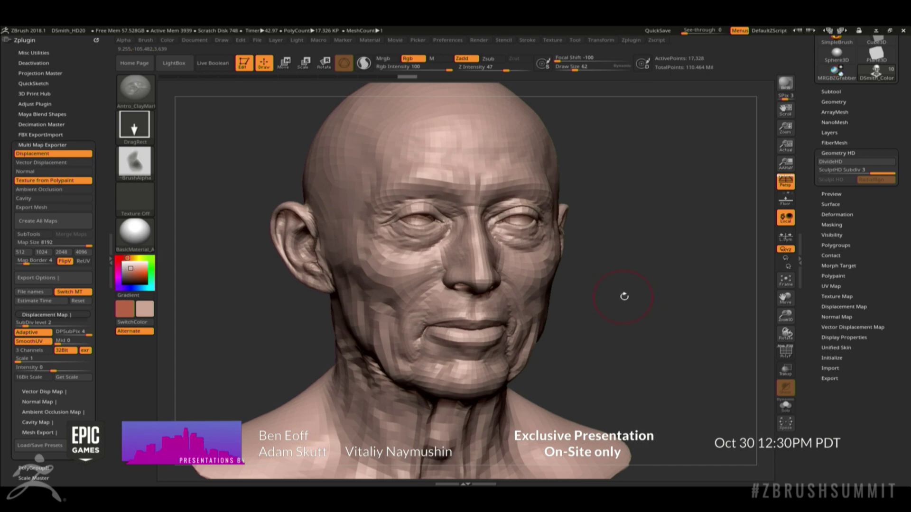
pyautogui.moveTo(624, 296); pyautogui.dragTo(620, 299)
pyautogui.press('shift')
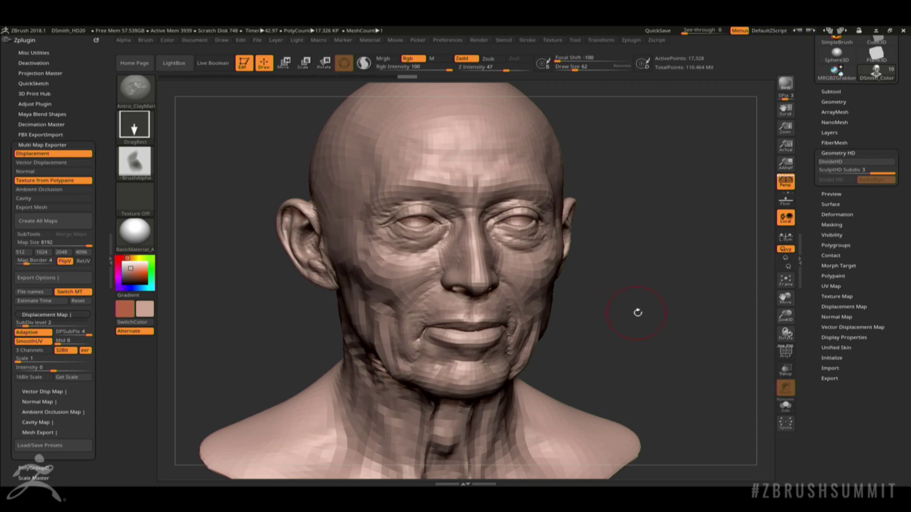
pyautogui.moveTo(637, 312)
pyautogui.mouseDown()
pyautogui.moveTo(661, 317)
pyautogui.moveTo(651, 285)
pyautogui.mouseUp()
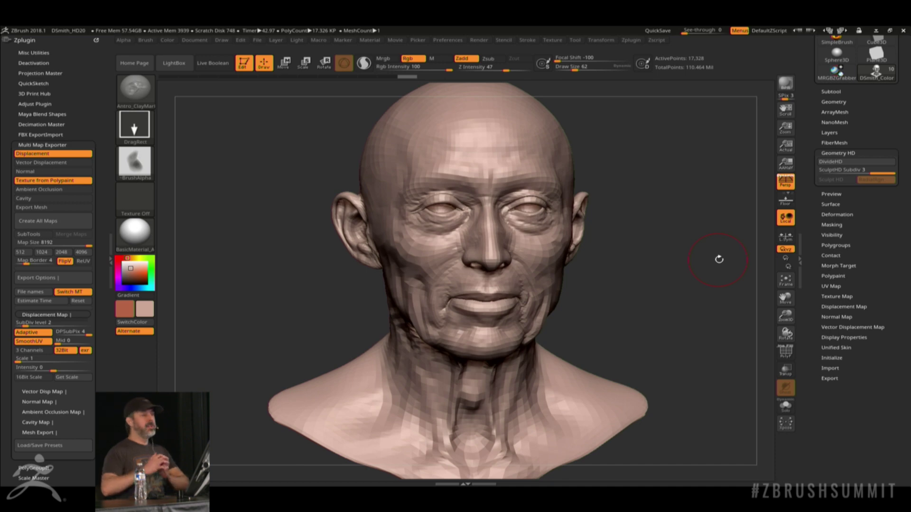
pyautogui.moveTo(711, 267); pyautogui.dragTo(684, 288)
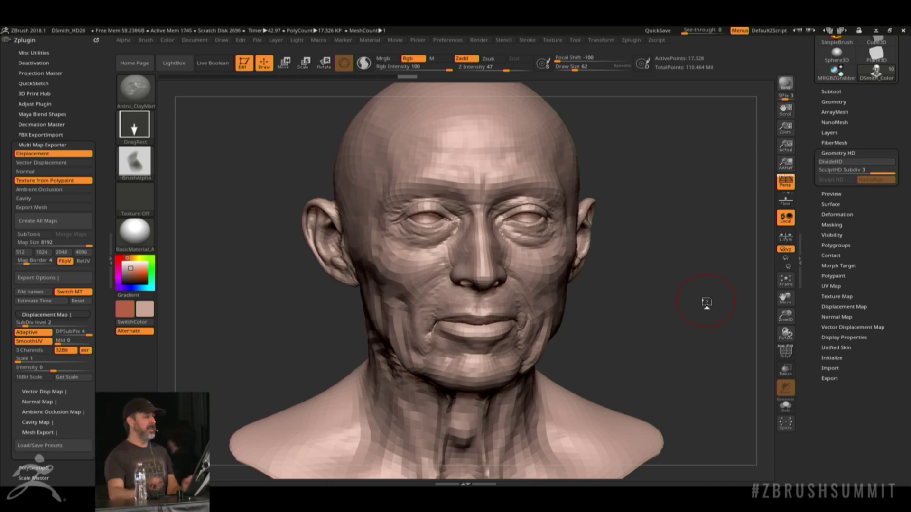
pyautogui.moveTo(616, 319)
pyautogui.mouseDown()
pyautogui.moveTo(672, 305)
pyautogui.moveTo(646, 283)
pyautogui.moveTo(678, 305)
pyautogui.mouseUp()
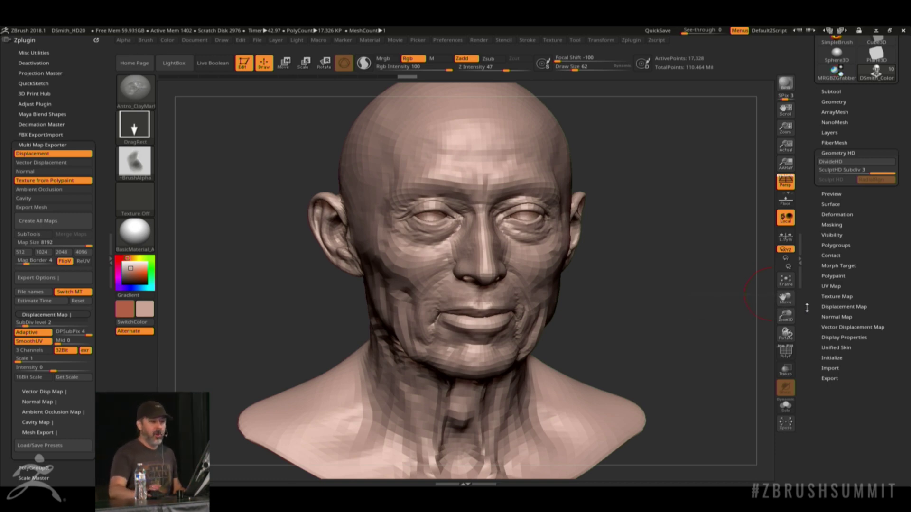
# - Delete the head's stored morph target, then store a fresh one and delete it again
pyautogui.click(837, 266)
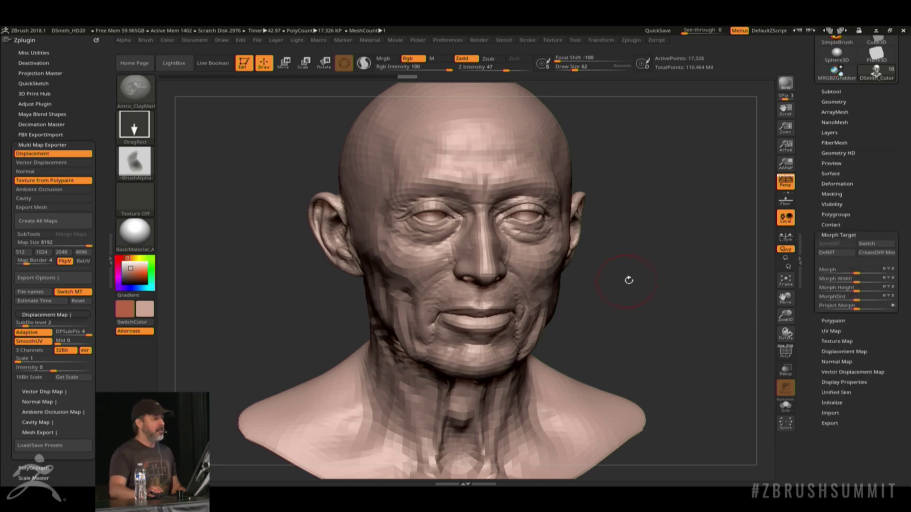
pyautogui.keyDown('shift'); pyautogui.moveTo(636, 272); pyautogui.dragTo(665, 299); pyautogui.keyUp('shift')
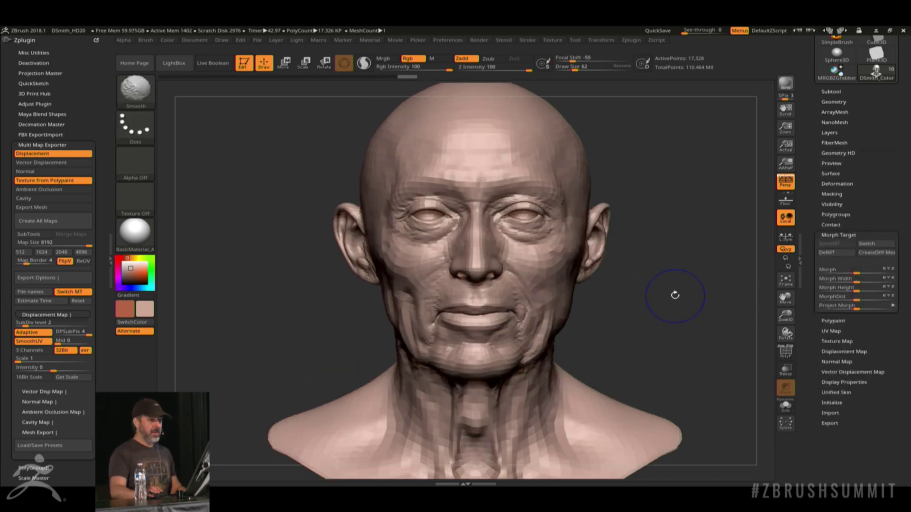
pyautogui.click(828, 253)
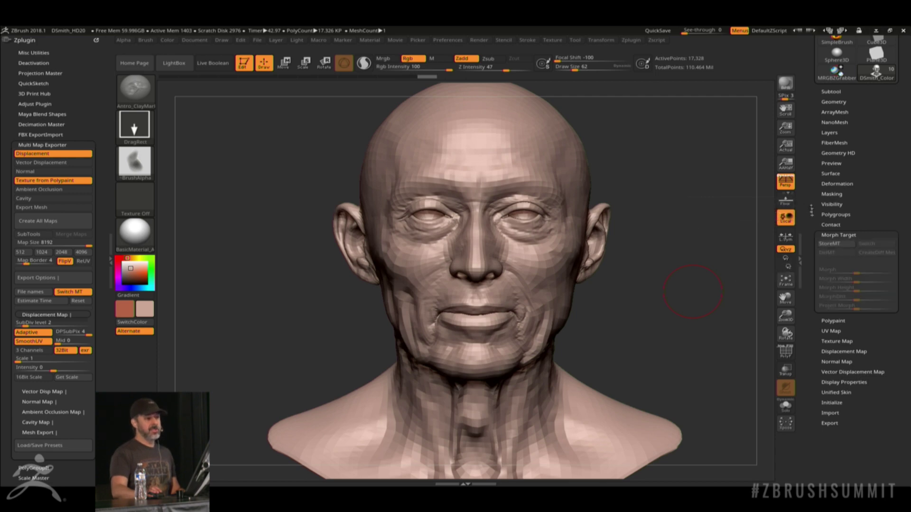
pyautogui.moveTo(816, 166); pyautogui.dragTo(823, 256)
pyautogui.click(829, 356)
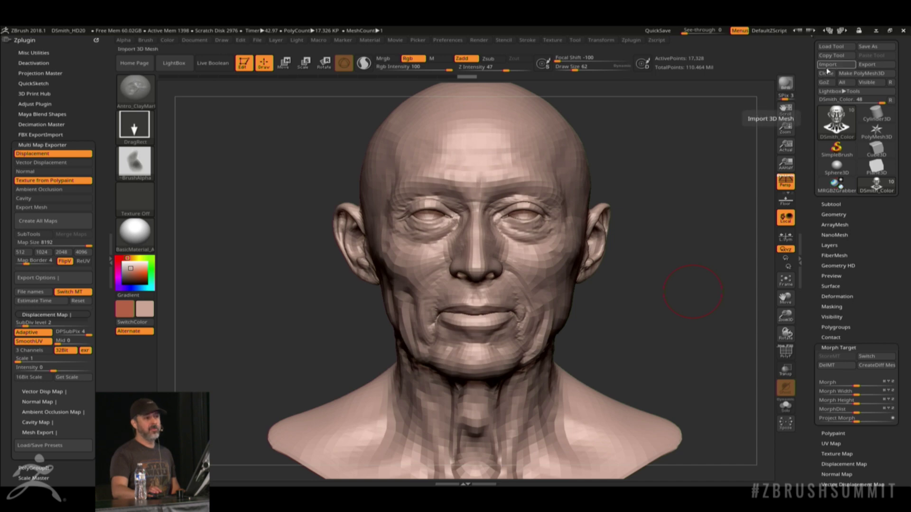
pyautogui.click(826, 365)
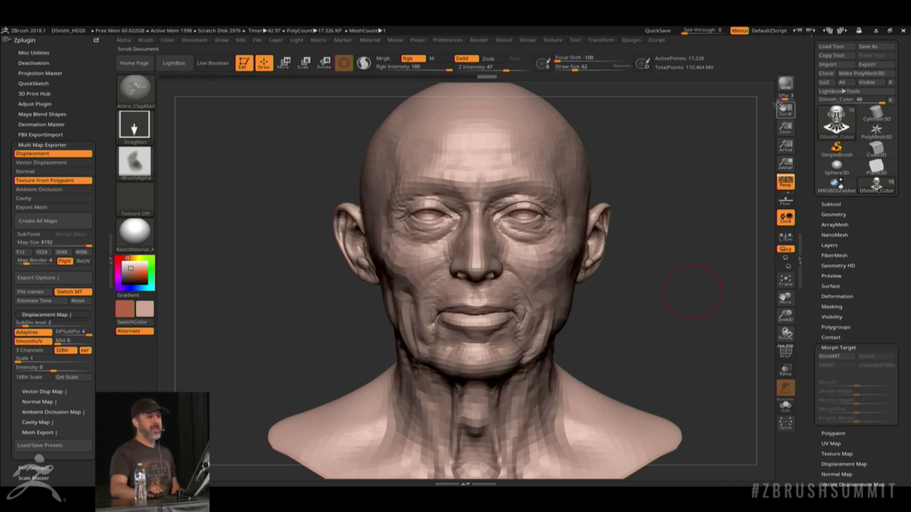
# - Export the head mesh at its current subdivision level as an OBJ file into the ZProjects folder
pyautogui.moveTo(688, 151); pyautogui.dragTo(703, 194)
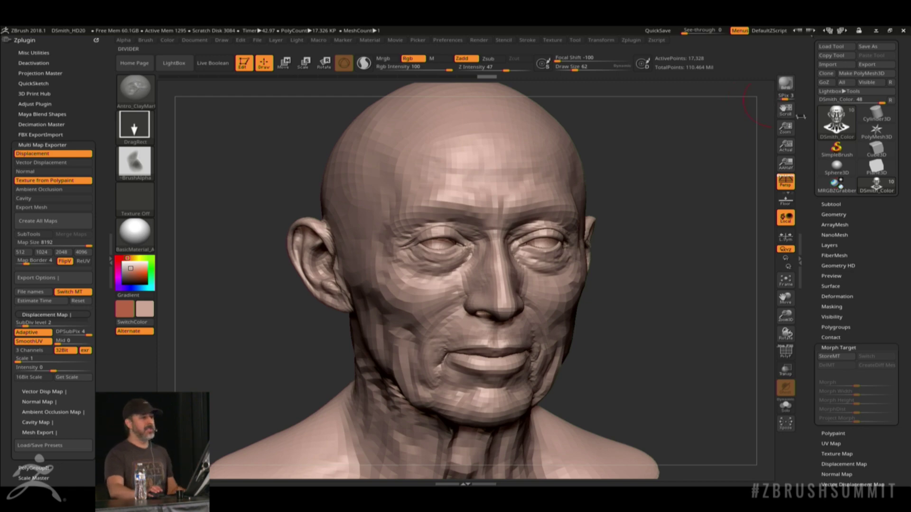
pyautogui.click(869, 69)
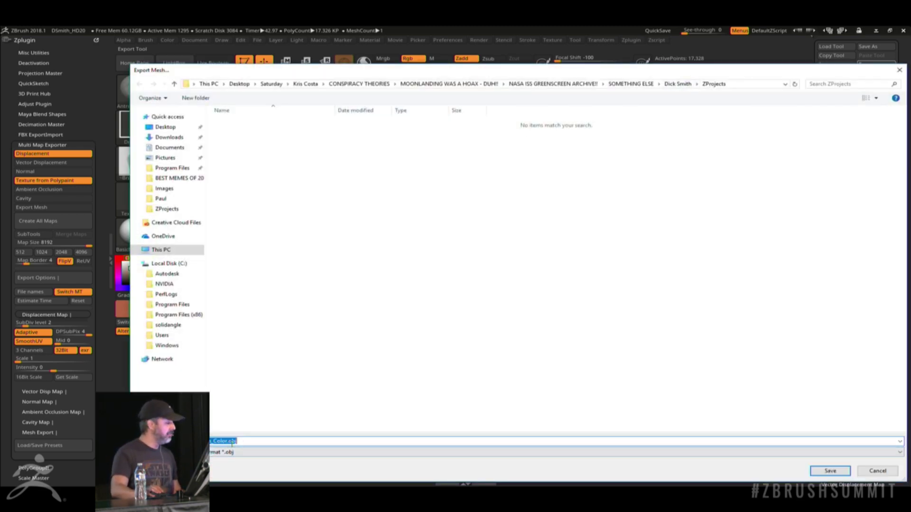
pyautogui.click(831, 471)
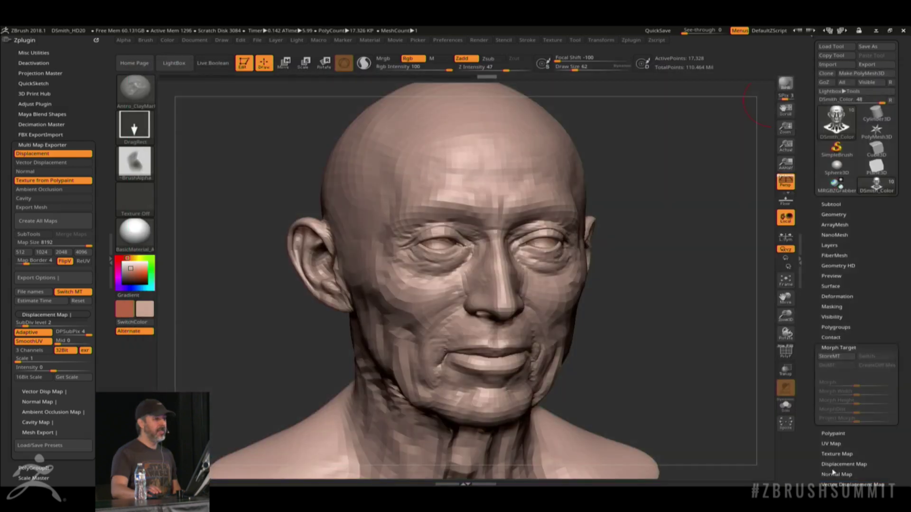
# - Store a morph target of the head at this level and import the exported OBJ onto it
pyautogui.keyDown('alt'); pyautogui.moveTo(687, 222); pyautogui.dragTo(695, 247); pyautogui.keyUp('alt')
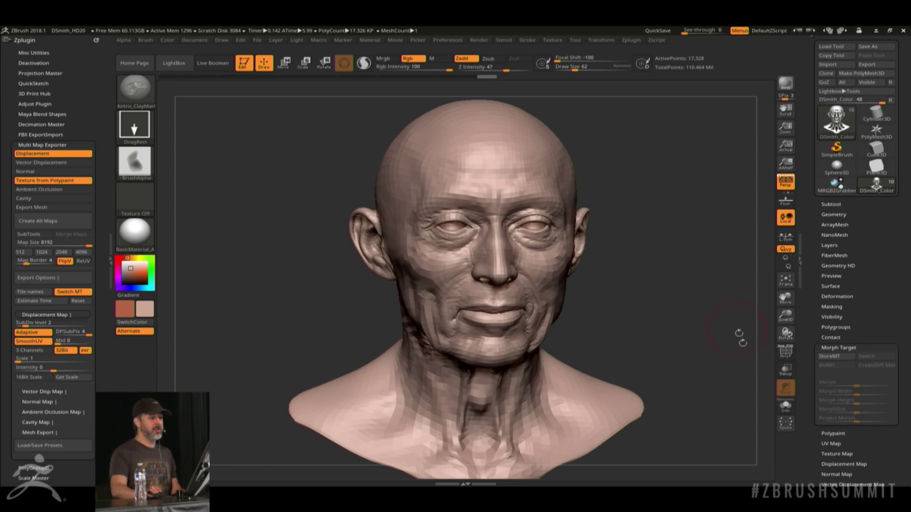
pyautogui.click(830, 360)
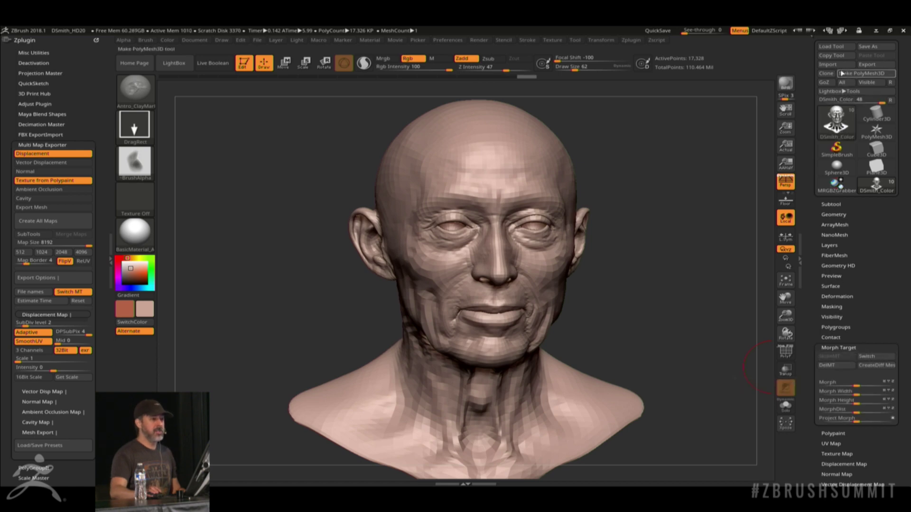
pyautogui.click(828, 64)
pyautogui.doubleClick(272, 142)
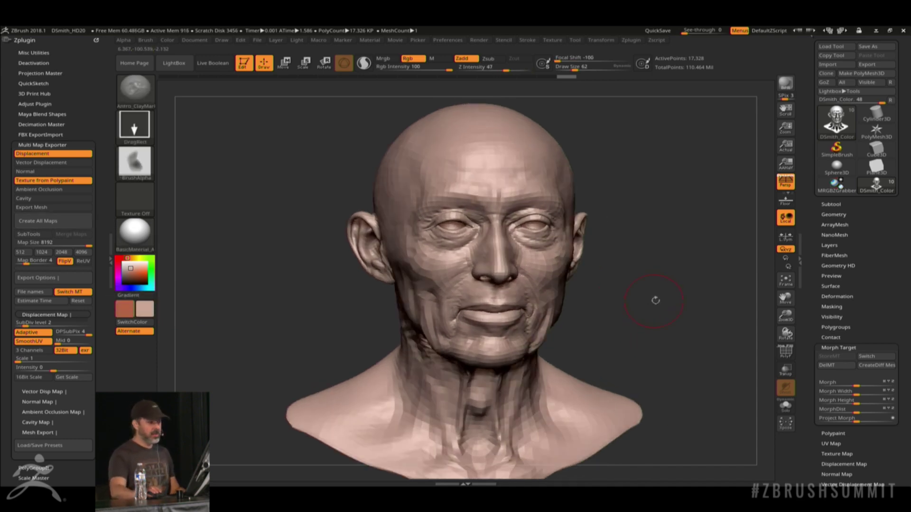
# - Raise the head mesh by three subdivision levels and render the HD geometry preview of the face in three-quarter view
pyautogui.keyDown('alt'); pyautogui.moveTo(656, 300); pyautogui.dragTo(667, 297); pyautogui.keyUp('alt')
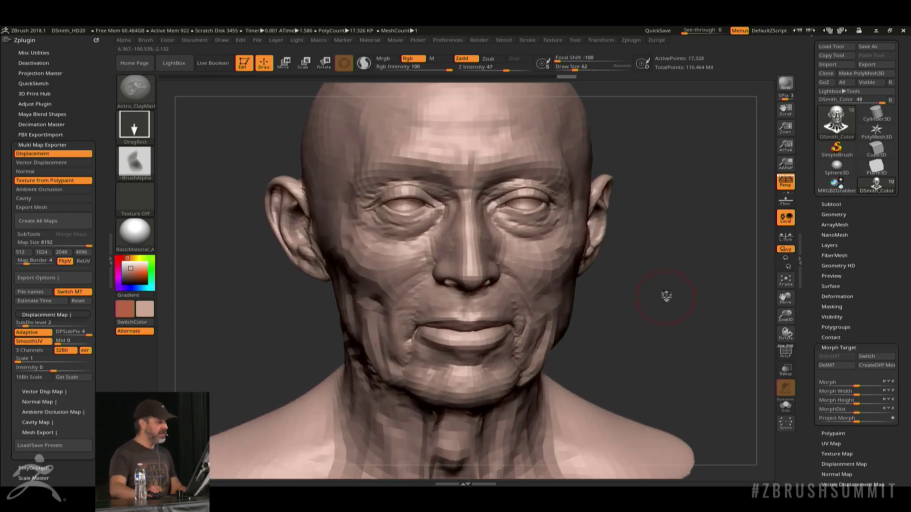
pyautogui.press('d')
pyautogui.press('d')
pyautogui.press('d')
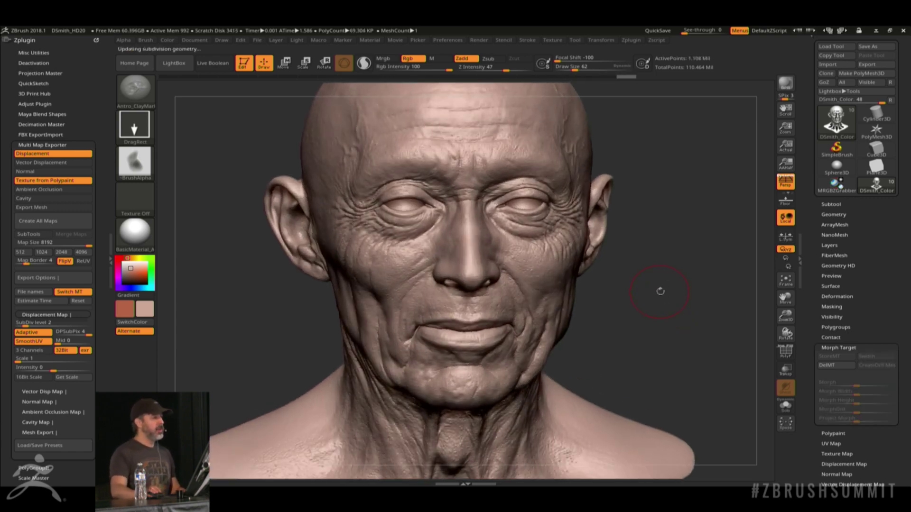
pyautogui.moveTo(684, 299)
pyautogui.mouseDown()
pyautogui.moveTo(344, 316)
pyautogui.moveTo(355, 297)
pyautogui.moveTo(336, 293)
pyautogui.moveTo(762, 297)
pyautogui.moveTo(710, 289)
pyautogui.moveTo(647, 258)
pyautogui.moveTo(736, 264)
pyautogui.moveTo(729, 264)
pyautogui.mouseUp()
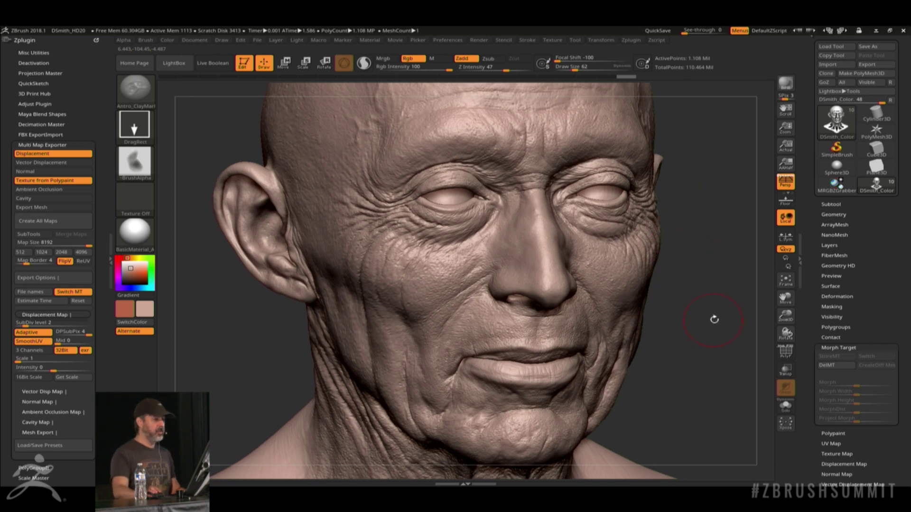
pyautogui.press('a')
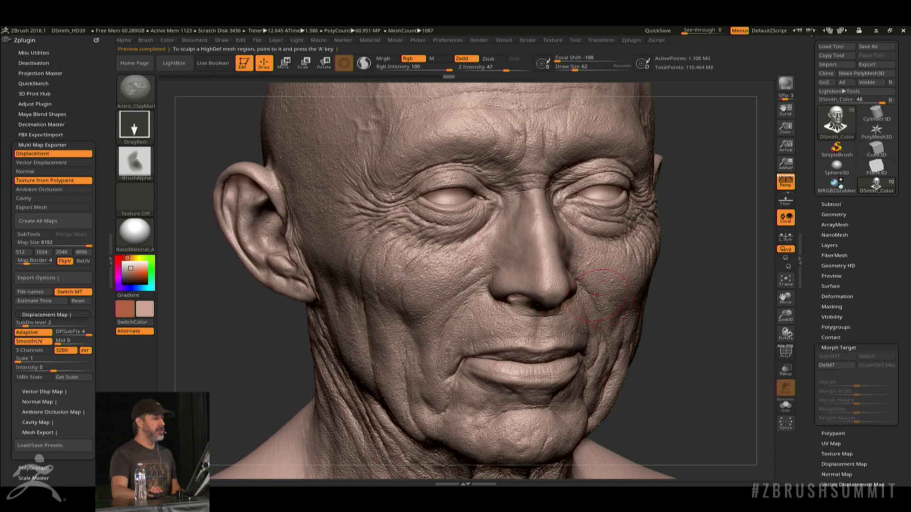
# - Show the head's polygroup wireframe in profile view and lower the mesh by three subdivision levels
pyautogui.moveTo(733, 359); pyautogui.dragTo(474, 361)
pyautogui.keyDown('alt'); pyautogui.moveTo(368, 351); pyautogui.dragTo(240, 348); pyautogui.keyUp('alt')
pyautogui.moveTo(726, 349); pyautogui.dragTo(292, 256)
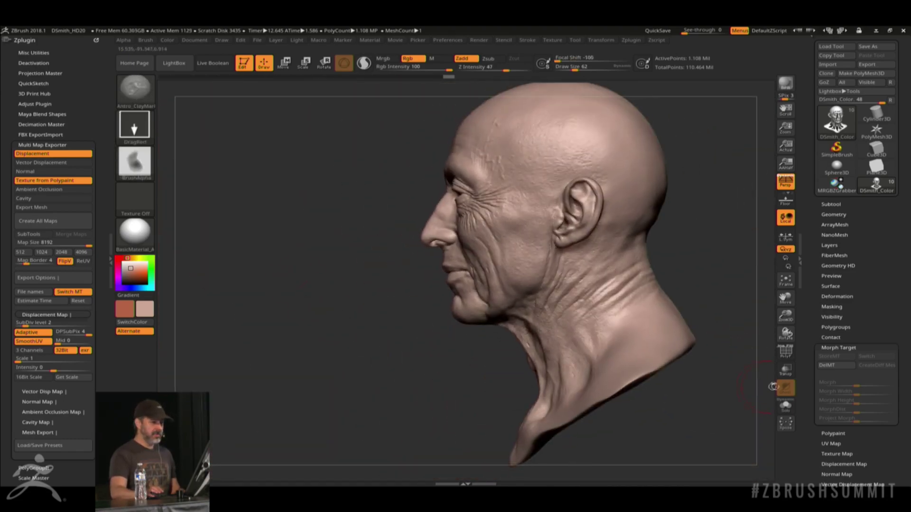
pyautogui.click(787, 354)
pyautogui.moveTo(657, 372)
pyautogui.mouseDown()
pyautogui.moveTo(712, 285)
pyautogui.moveTo(749, 289)
pyautogui.mouseUp()
pyautogui.hotkey('shift', 'd')
pyautogui.hotkey('shift', 'd')
pyautogui.hotkey('shift', 'd')
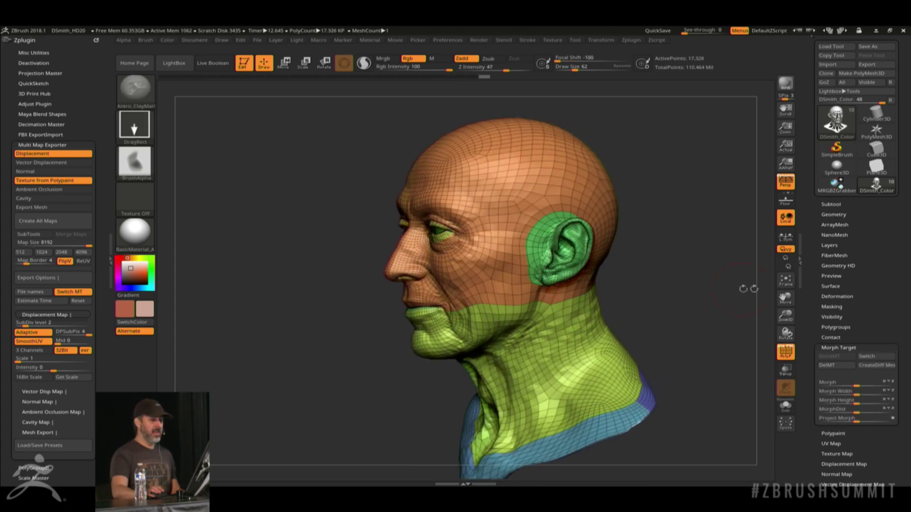
# - Regroup the head into one polygroup with Auto Groups, and split it by UV continuity with Auto Groups With UV
pyautogui.click(836, 328)
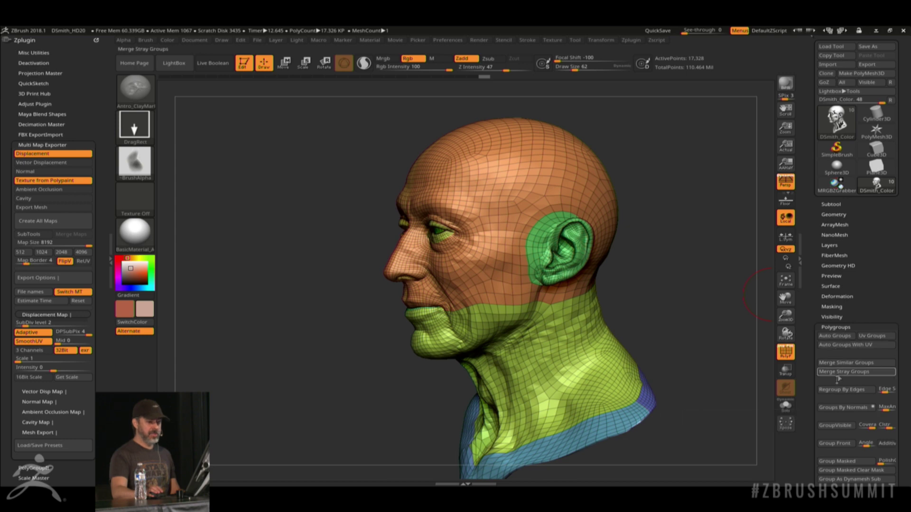
pyautogui.scroll(-3, 835, 379)
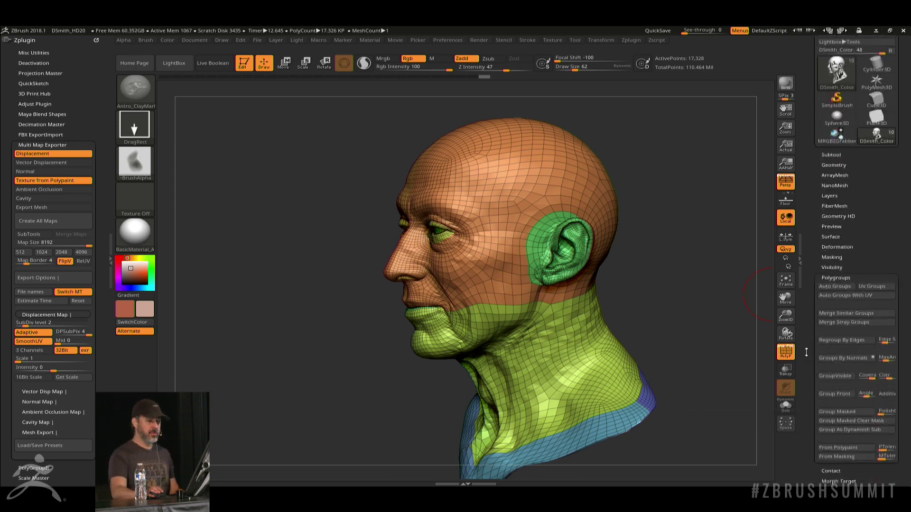
pyautogui.click(838, 375)
pyautogui.moveTo(735, 303)
pyautogui.keyDown('shift'); pyautogui.mouseDown()
pyautogui.moveTo(749, 286)
pyautogui.moveTo(760, 294)
pyautogui.moveTo(745, 311)
pyautogui.mouseUp(); pyautogui.keyUp('shift')
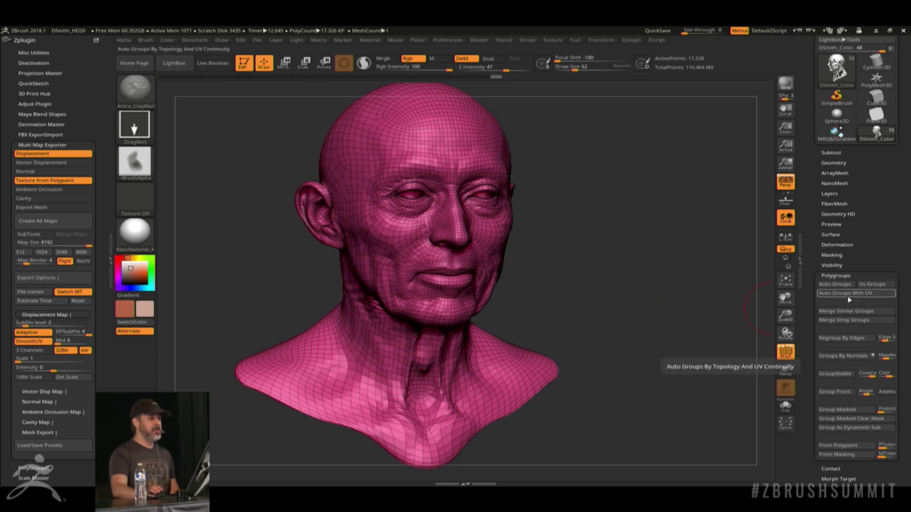
pyautogui.keyDown('alt'); pyautogui.moveTo(683, 295); pyautogui.dragTo(705, 306); pyautogui.keyUp('alt')
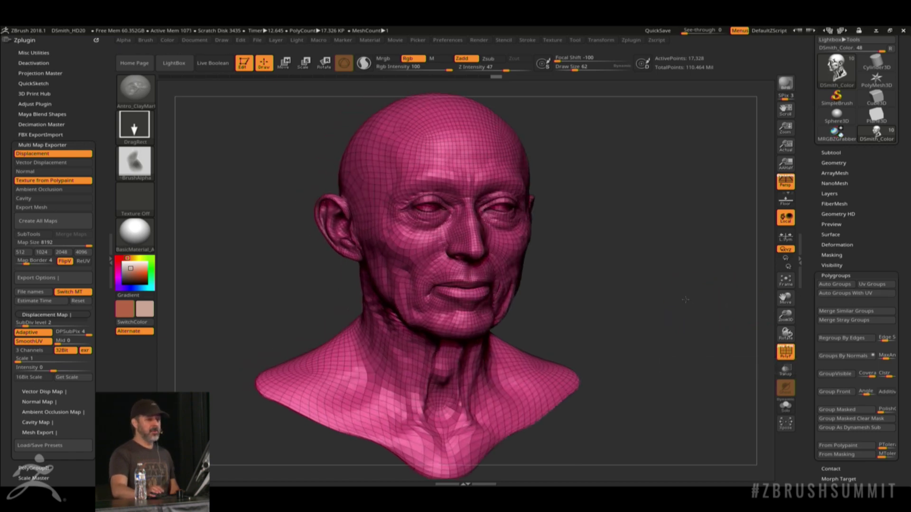
pyautogui.click(854, 294)
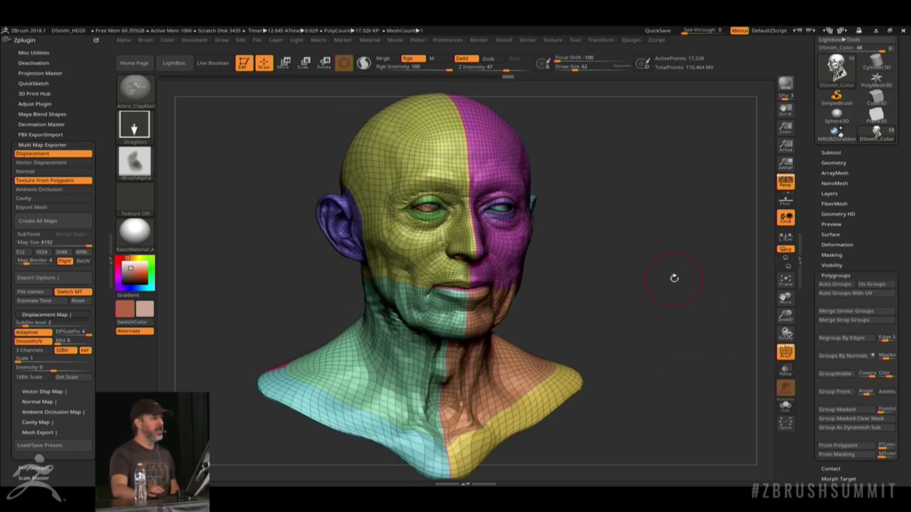
pyautogui.moveTo(673, 278); pyautogui.dragTo(649, 282)
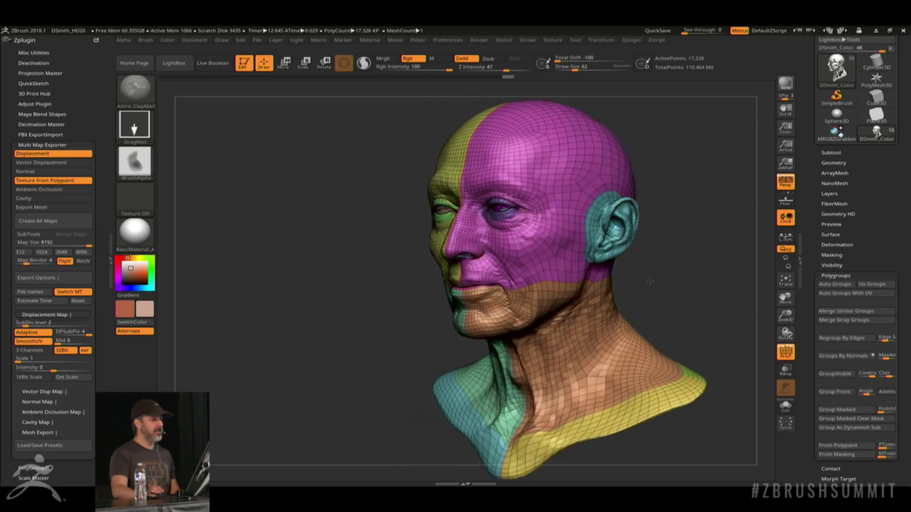
# - Reset the head's polygroups with Auto Groups and regenerate them from the UV islands
pyautogui.click(838, 284)
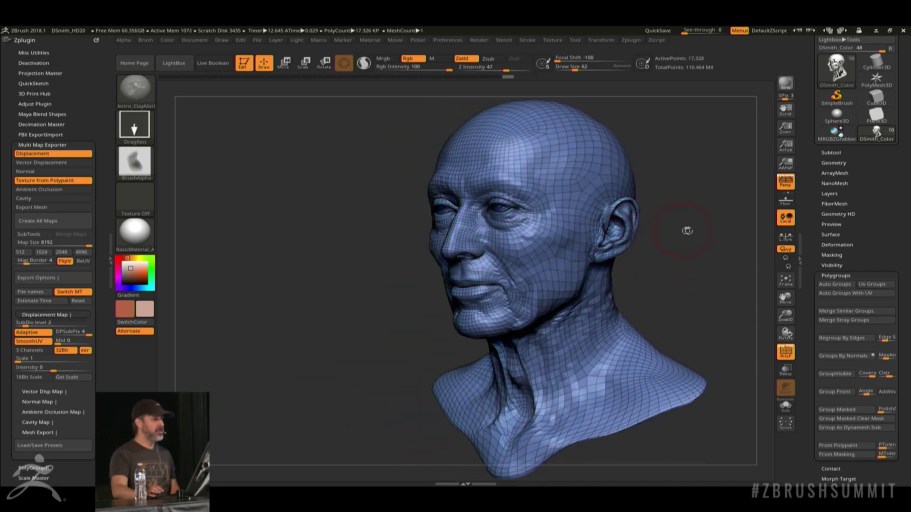
pyautogui.click(854, 293)
pyautogui.keyDown('shift'); pyautogui.moveTo(683, 260); pyautogui.dragTo(681, 306); pyautogui.keyUp('shift')
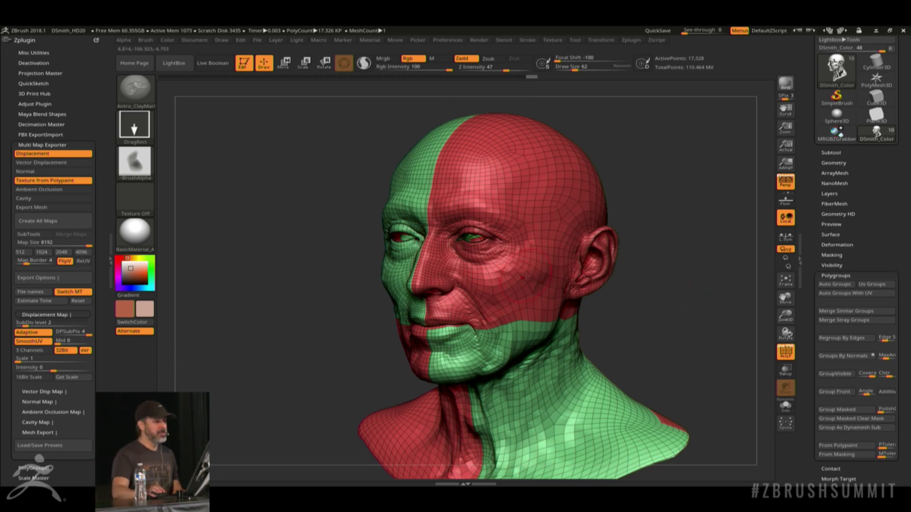
pyautogui.click(859, 294)
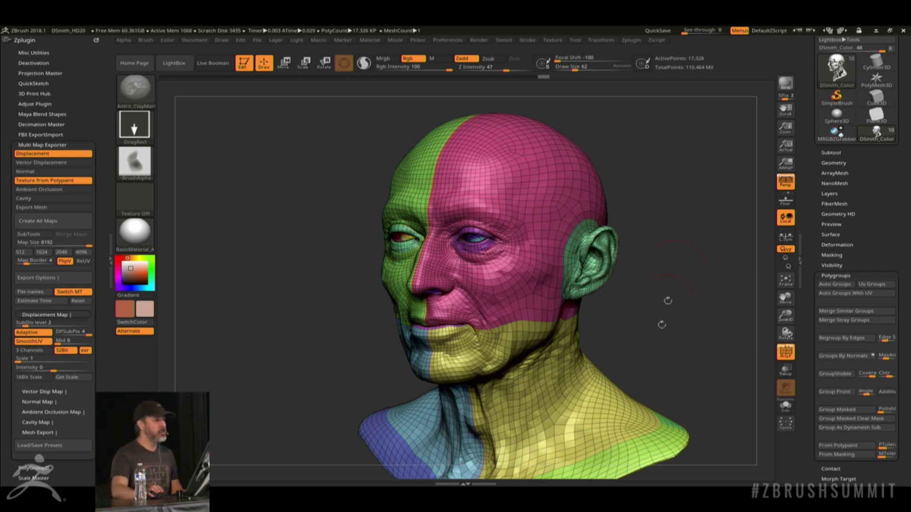
# - Compare the head's profile with perspective on and off, and leave perspective off
pyautogui.moveTo(663, 336); pyautogui.dragTo(588, 332)
pyautogui.keyDown('alt'); pyautogui.moveTo(714, 304); pyautogui.dragTo(645, 243); pyautogui.keyUp('alt')
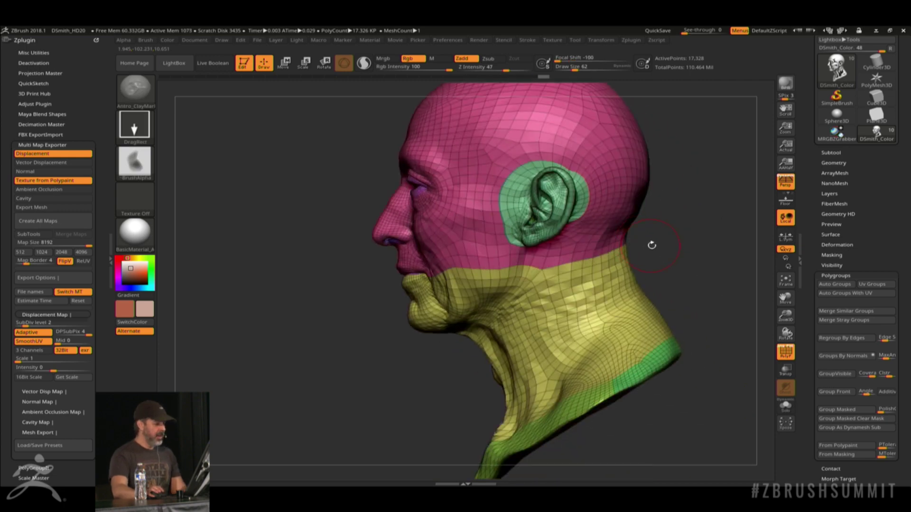
pyautogui.press('p')
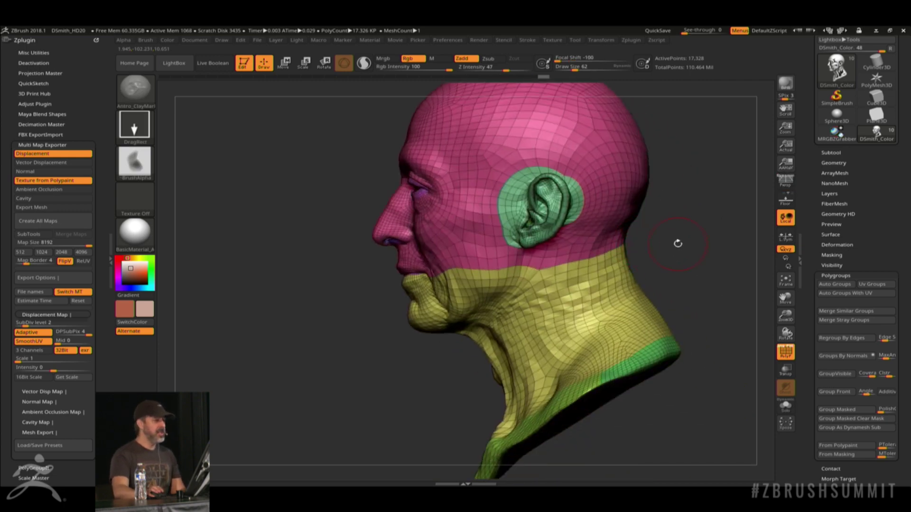
pyautogui.press('p')
pyautogui.press('p')
pyautogui.press('p')
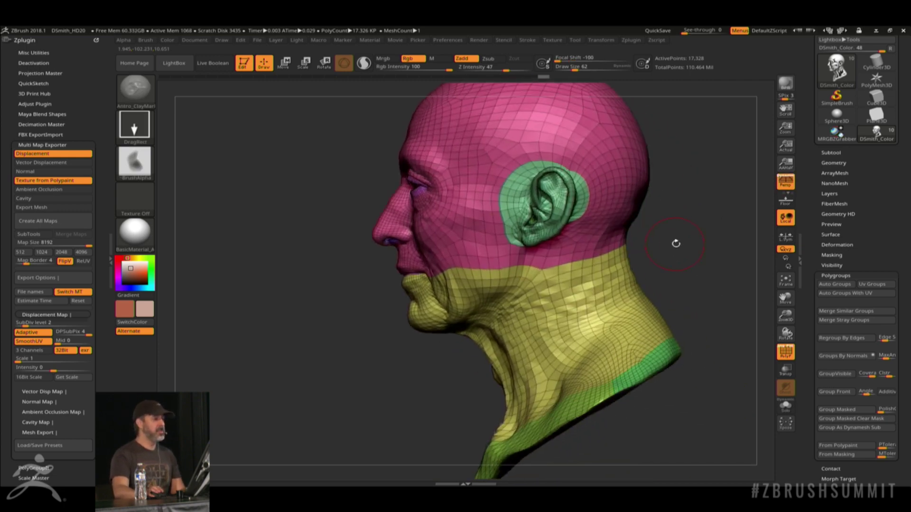
pyautogui.press('p')
pyautogui.press('p')
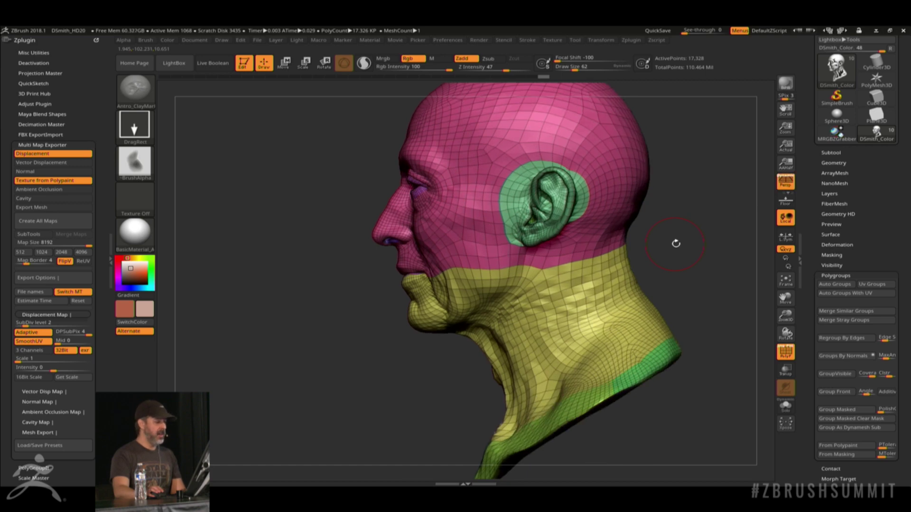
pyautogui.press('p')
pyautogui.keyDown('alt'); pyautogui.moveTo(677, 237); pyautogui.dragTo(682, 274); pyautogui.keyUp('alt')
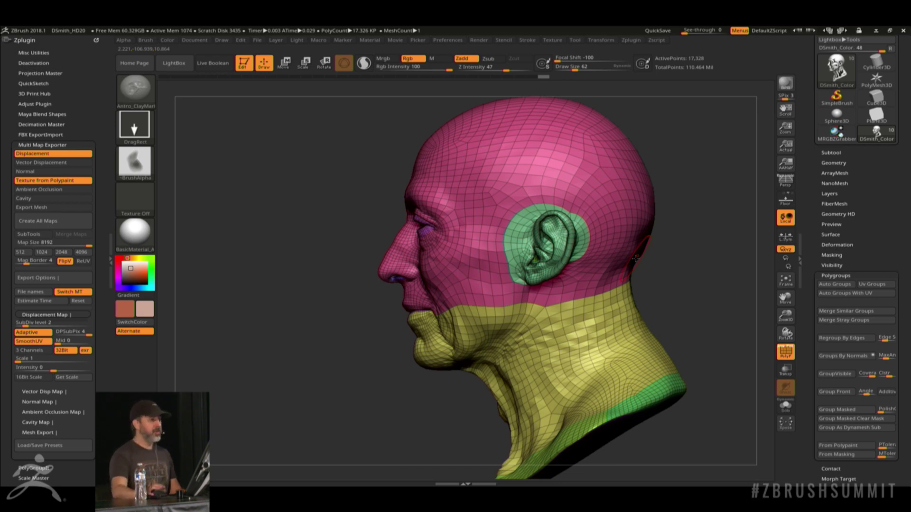
# - Hide the large polygroups covering both halves of the upper head and the neck
pyautogui.keyDown('shift'); pyautogui.moveTo(356, 308); pyautogui.dragTo(617, 296); pyautogui.keyUp('shift')
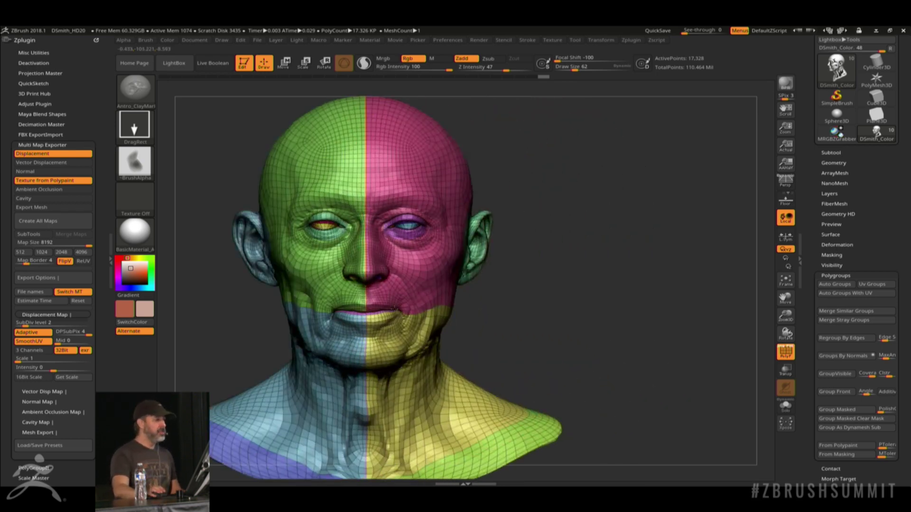
pyautogui.keyDown('alt'); pyautogui.moveTo(677, 294); pyautogui.dragTo(726, 283); pyautogui.keyUp('alt')
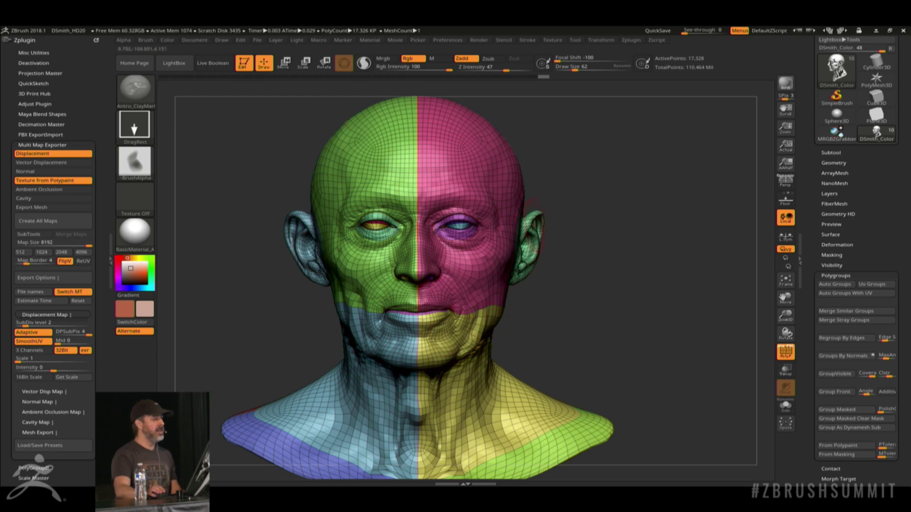
pyautogui.keyDown('shift'); pyautogui.moveTo(627, 262); pyautogui.dragTo(556, 250); pyautogui.keyUp('shift')
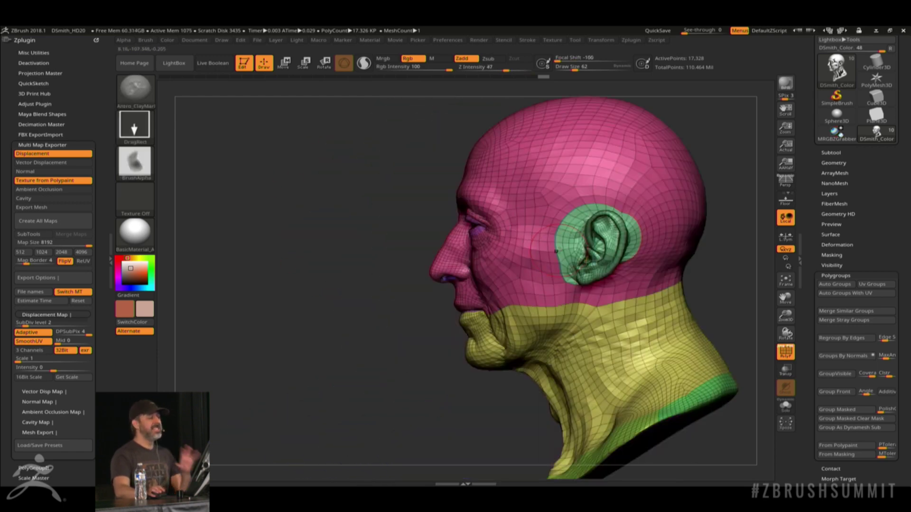
pyautogui.keyDown('alt'); pyautogui.moveTo(365, 271); pyautogui.dragTo(321, 269); pyautogui.keyUp('alt')
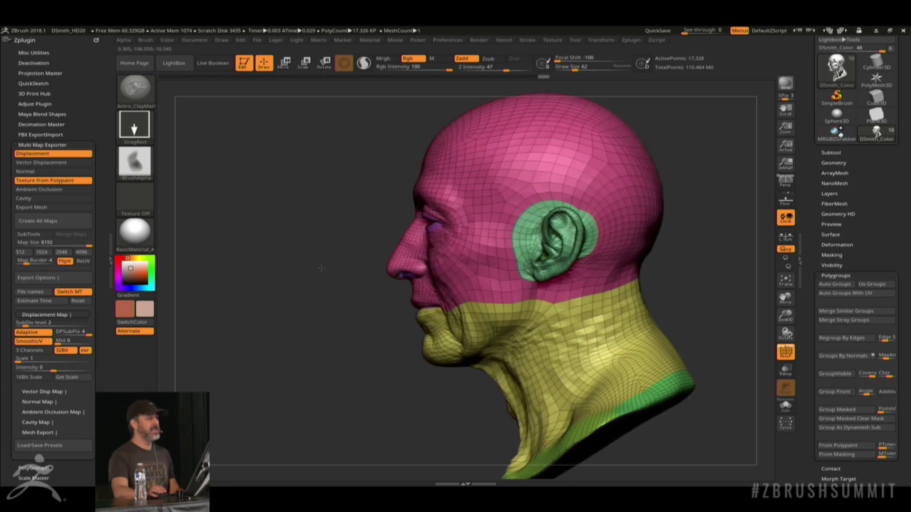
pyautogui.hotkey('ctrl', 'shift')
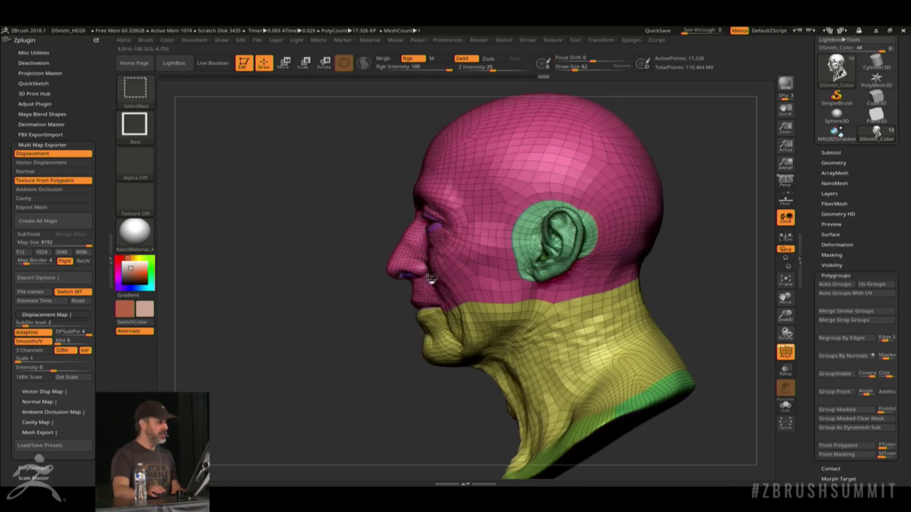
pyautogui.keyDown('ctrl'); pyautogui.keyDown('shift'); pyautogui.click(457, 272); pyautogui.keyUp('shift'); pyautogui.keyUp('ctrl')
pyautogui.keyDown('ctrl'); pyautogui.keyDown('shift'); pyautogui.moveTo(319, 267); pyautogui.dragTo(378, 296); pyautogui.keyUp('shift'); pyautogui.keyUp('ctrl')
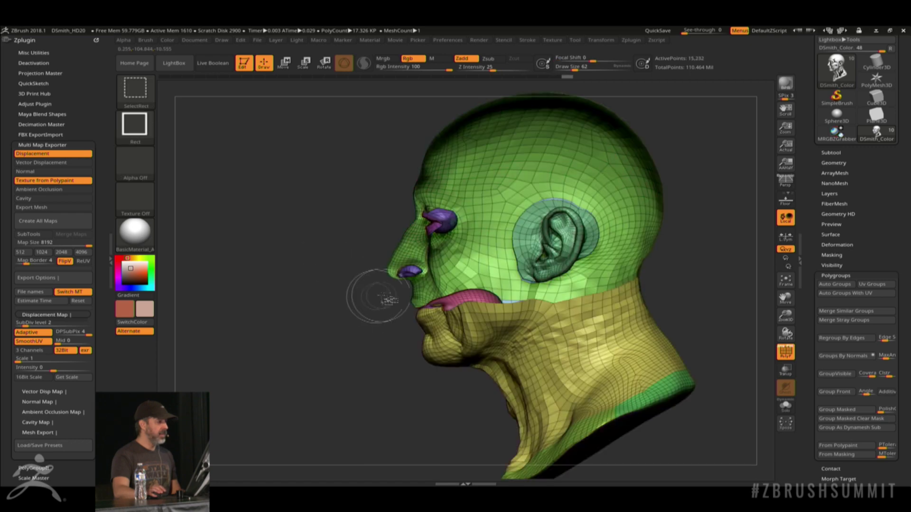
pyautogui.keyDown('ctrl'); pyautogui.keyDown('alt'); pyautogui.keyDown('shift'); pyautogui.click(441, 258); pyautogui.keyUp('shift'); pyautogui.keyUp('alt'); pyautogui.keyUp('ctrl')
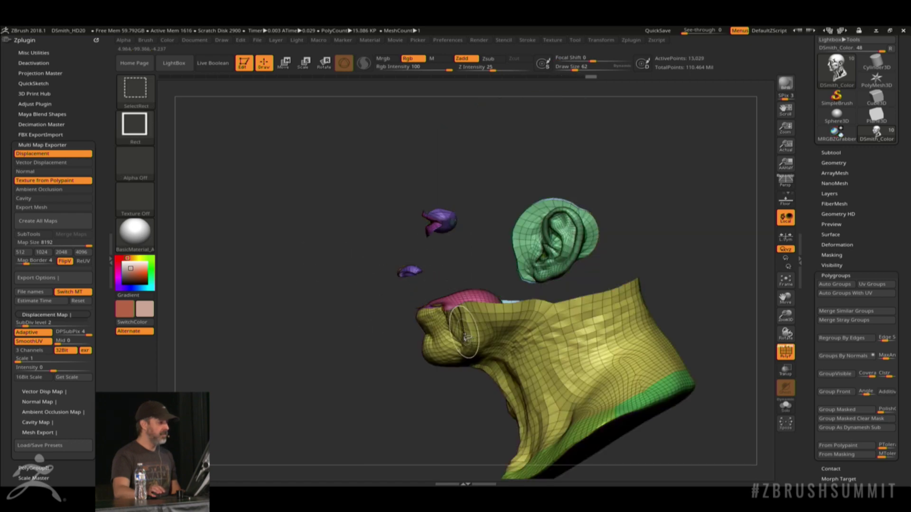
pyautogui.keyDown('ctrl'); pyautogui.keyDown('alt'); pyautogui.keyDown('shift'); pyautogui.click(475, 348); pyautogui.keyUp('shift'); pyautogui.keyUp('alt'); pyautogui.keyUp('ctrl')
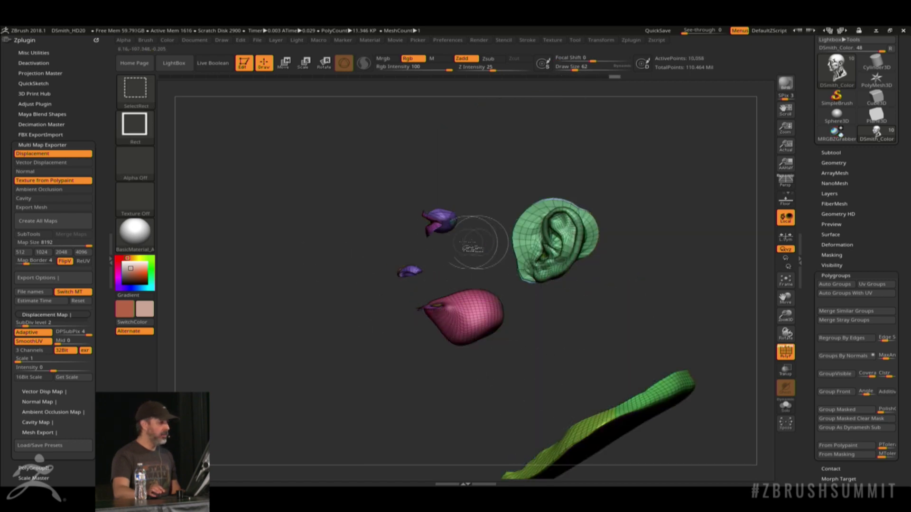
# - Hide the small polygroups at the inner eye corners and nostrils
pyautogui.keyDown('ctrl'); pyautogui.keyDown('alt'); pyautogui.keyDown('shift'); pyautogui.click(431, 221); pyautogui.keyUp('shift'); pyautogui.keyUp('alt'); pyautogui.keyUp('ctrl')
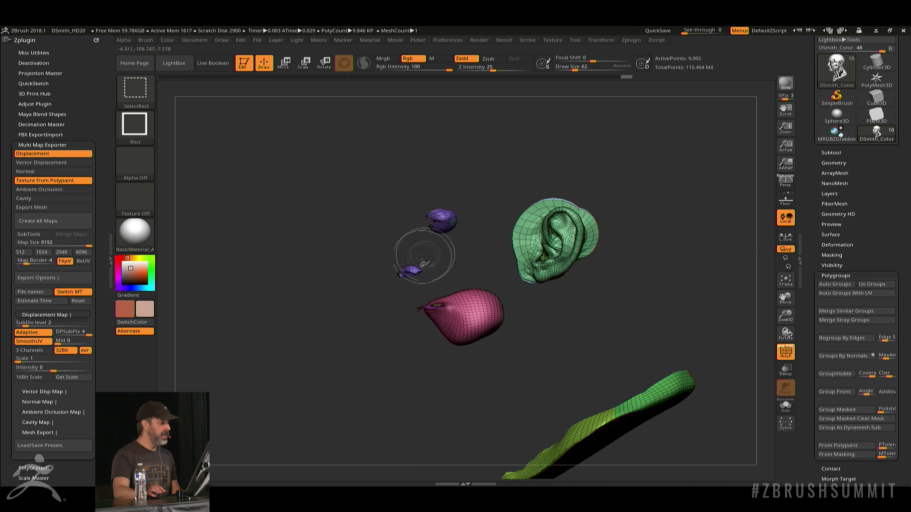
pyautogui.keyDown('ctrl'); pyautogui.keyDown('alt'); pyautogui.keyDown('shift'); pyautogui.click(411, 272); pyautogui.keyUp('shift'); pyautogui.keyUp('alt'); pyautogui.keyUp('ctrl')
pyautogui.moveTo(435, 278)
pyautogui.keyDown('alt'); pyautogui.mouseDown()
pyautogui.moveTo(457, 294)
pyautogui.moveTo(493, 278)
pyautogui.moveTo(505, 297)
pyautogui.moveTo(533, 258)
pyautogui.moveTo(552, 293)
pyautogui.mouseUp(); pyautogui.keyUp('alt')
pyautogui.keyDown('ctrl'); pyautogui.keyDown('alt'); pyautogui.keyDown('shift'); pyautogui.click(556, 185); pyautogui.keyUp('shift'); pyautogui.keyUp('alt'); pyautogui.keyUp('ctrl')
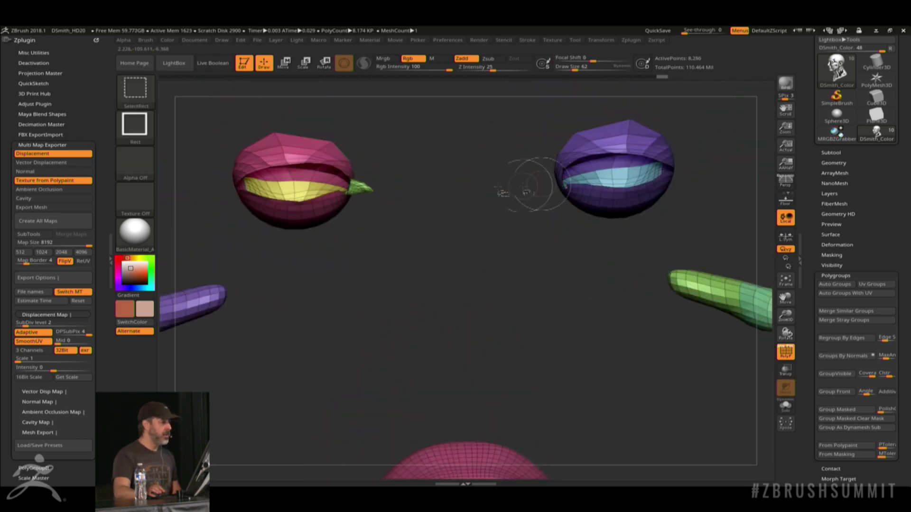
pyautogui.keyDown('ctrl'); pyautogui.keyDown('alt'); pyautogui.keyDown('shift'); pyautogui.click(366, 190); pyautogui.keyUp('shift'); pyautogui.keyUp('alt'); pyautogui.keyUp('ctrl')
# - Hide the lip polygroup in front of the mouth bag, and invert the visibility to bring back the face and neck
pyautogui.moveTo(485, 279)
pyautogui.keyDown('alt'); pyautogui.mouseDown()
pyautogui.moveTo(431, 205)
pyautogui.moveTo(439, 218)
pyautogui.mouseUp(); pyautogui.keyUp('alt')
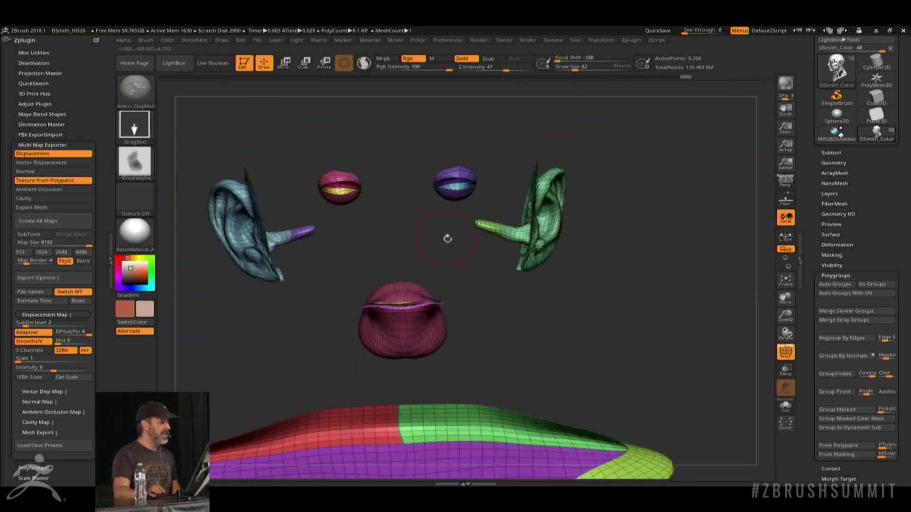
pyautogui.moveTo(444, 263); pyautogui.dragTo(423, 264)
pyautogui.moveTo(508, 278)
pyautogui.mouseDown()
pyautogui.moveTo(505, 270)
pyautogui.moveTo(522, 287)
pyautogui.mouseUp()
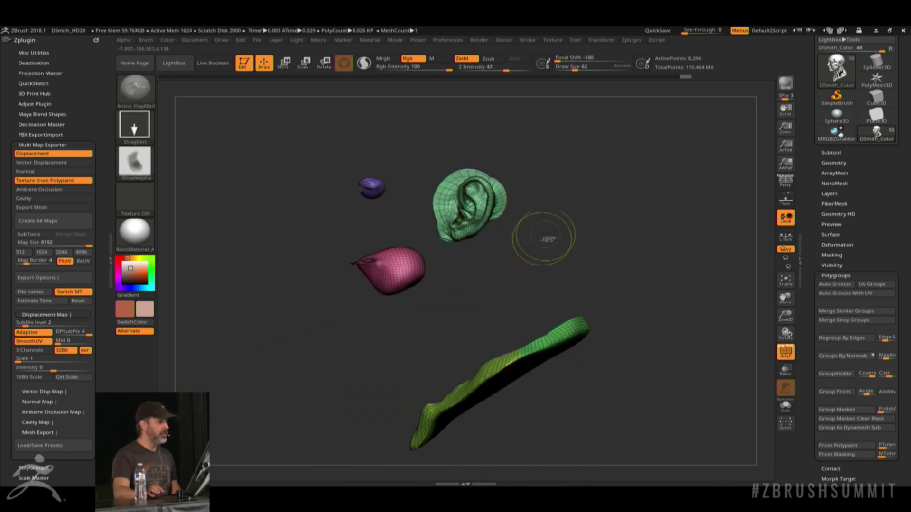
pyautogui.keyDown('ctrl'); pyautogui.keyDown('shift'); pyautogui.moveTo(568, 240); pyautogui.dragTo(706, 241); pyautogui.keyUp('shift'); pyautogui.keyUp('ctrl')
pyautogui.moveTo(624, 227)
pyautogui.mouseDown()
pyautogui.moveTo(600, 232)
pyautogui.moveTo(630, 250)
pyautogui.moveTo(604, 238)
pyautogui.moveTo(661, 315)
pyautogui.moveTo(669, 342)
pyautogui.mouseUp()
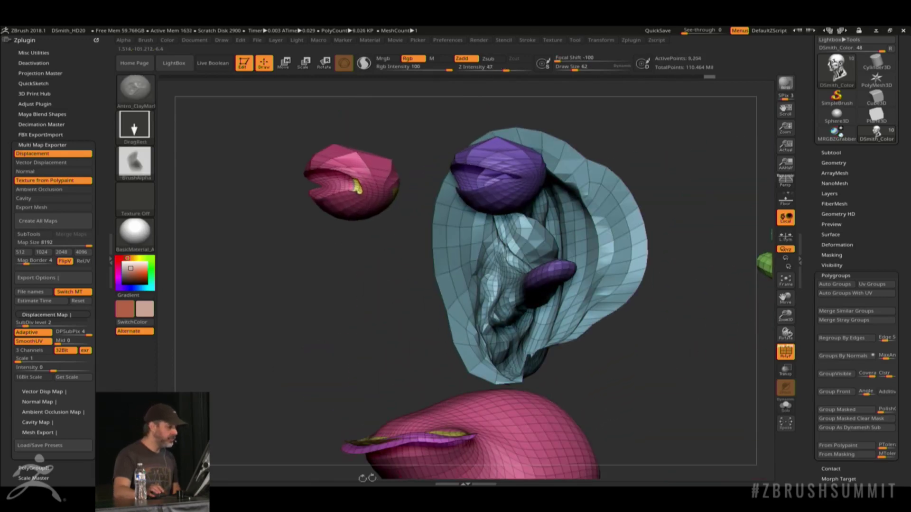
pyautogui.keyDown('ctrl'); pyautogui.keyDown('shift'); pyautogui.click(372, 440); pyautogui.keyUp('shift'); pyautogui.keyUp('ctrl')
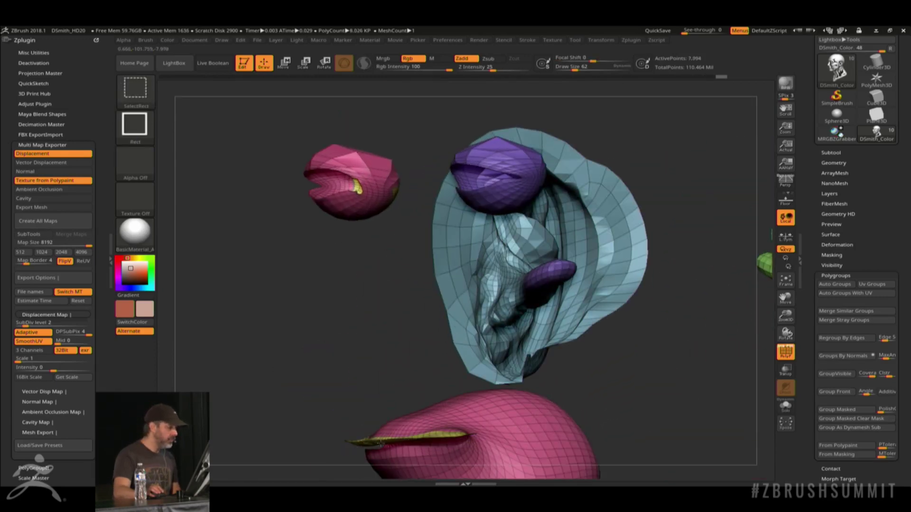
pyautogui.keyDown('ctrl'); pyautogui.keyDown('shift'); pyautogui.click(315, 363); pyautogui.keyUp('shift'); pyautogui.keyUp('ctrl')
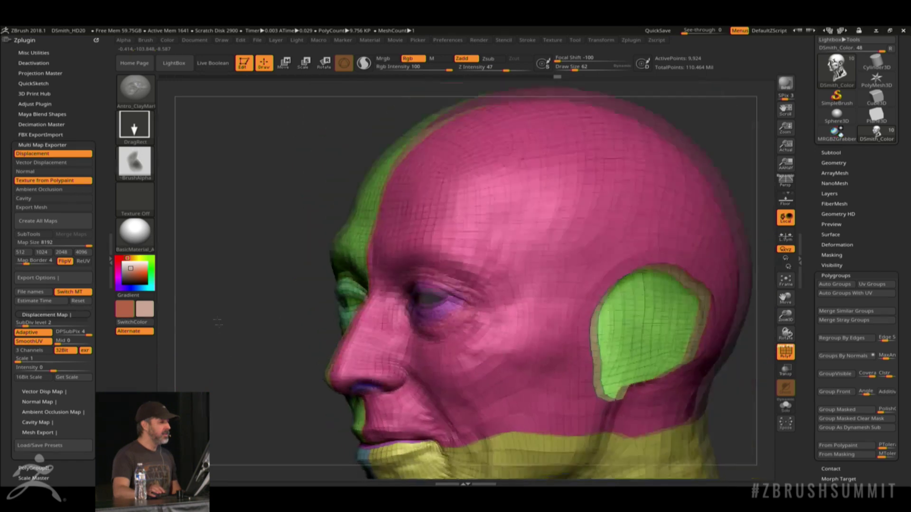
# - Turn off the polygroup wireframe and raise the visible face and neck by three subdivision levels
pyautogui.keyDown('alt'); pyautogui.moveTo(218, 323); pyautogui.dragTo(174, 98); pyautogui.keyUp('alt')
pyautogui.keyDown('ctrl'); pyautogui.keyDown('shift'); pyautogui.click(533, 147); pyautogui.keyUp('shift'); pyautogui.keyUp('ctrl')
pyautogui.moveTo(712, 232); pyautogui.dragTo(694, 262)
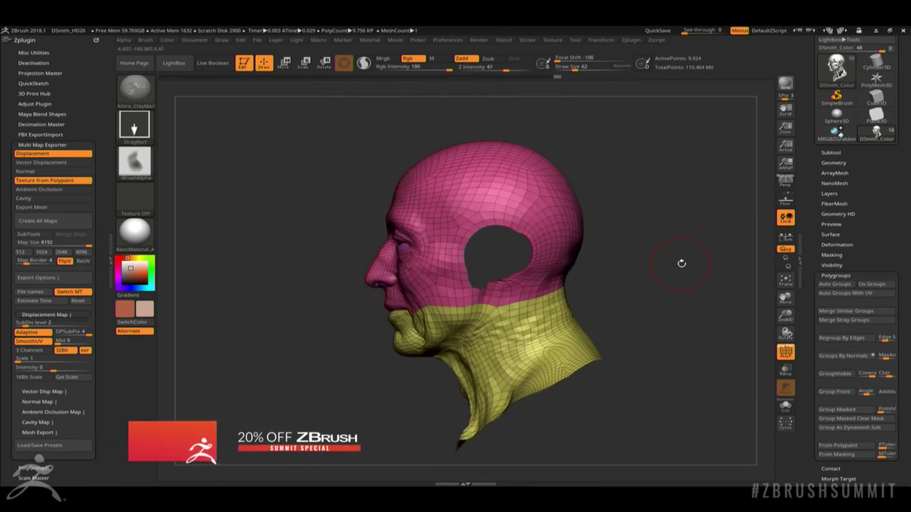
pyautogui.click(786, 354)
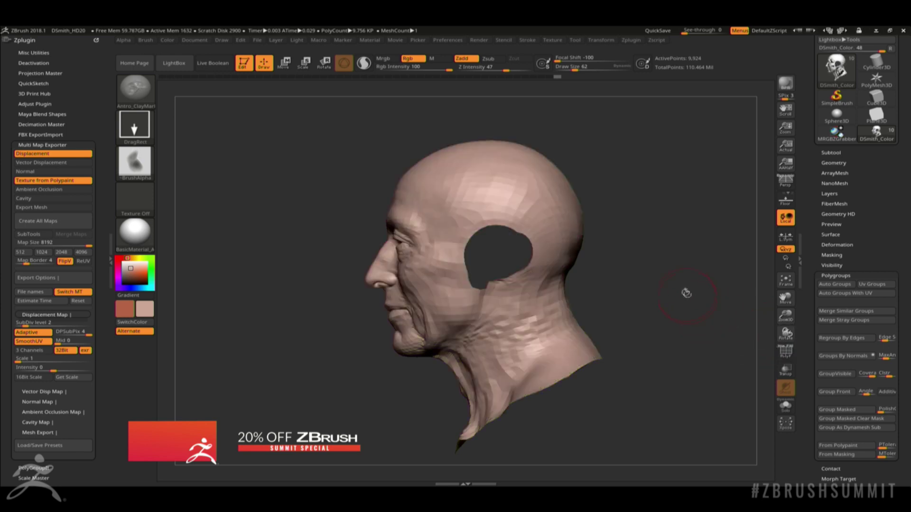
pyautogui.press('d')
pyautogui.press('d')
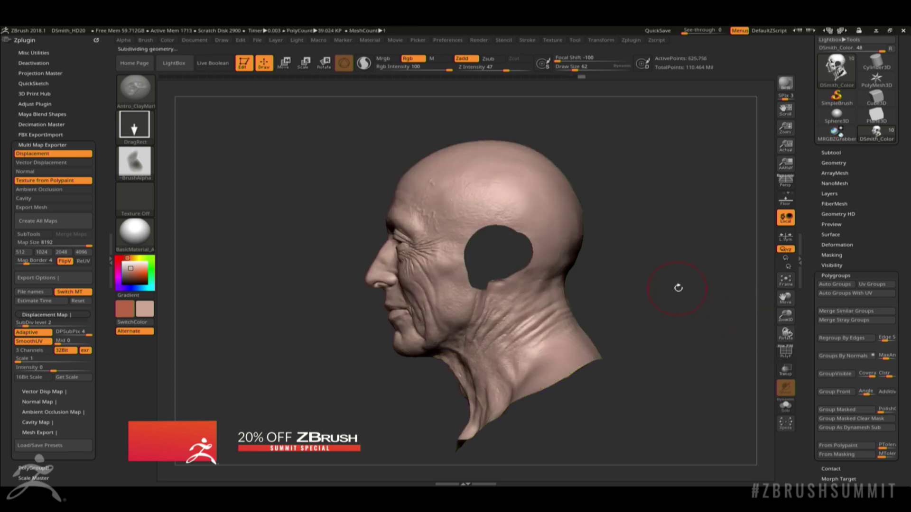
pyautogui.keyDown('alt'); pyautogui.moveTo(640, 283); pyautogui.dragTo(653, 296); pyautogui.keyUp('alt')
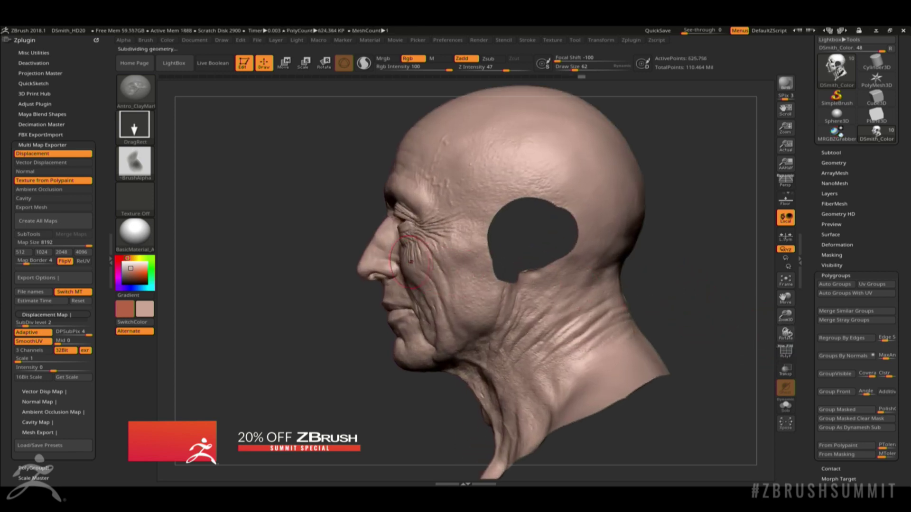
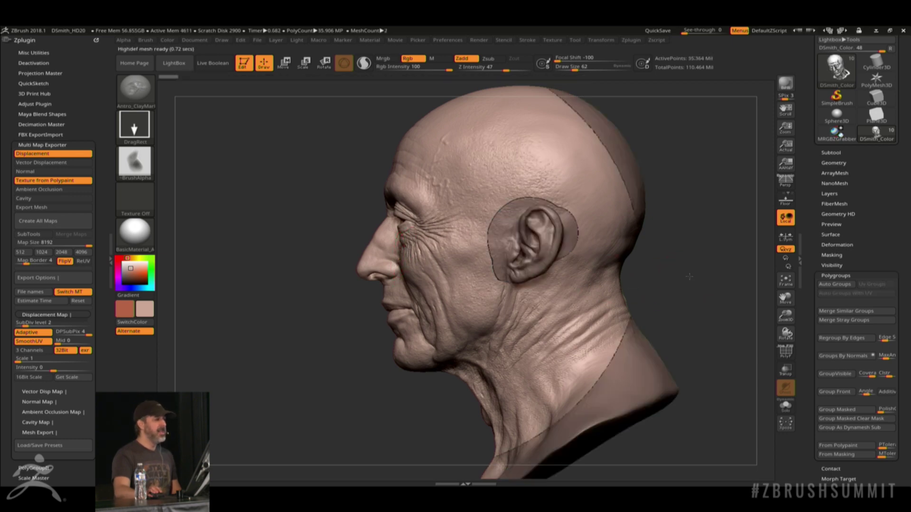
# - Toggle Solo mode to compare the isolated face and neck with the full bust, leaving only the face and neck displayed
pyautogui.moveTo(689, 277); pyautogui.dragTo(711, 279)
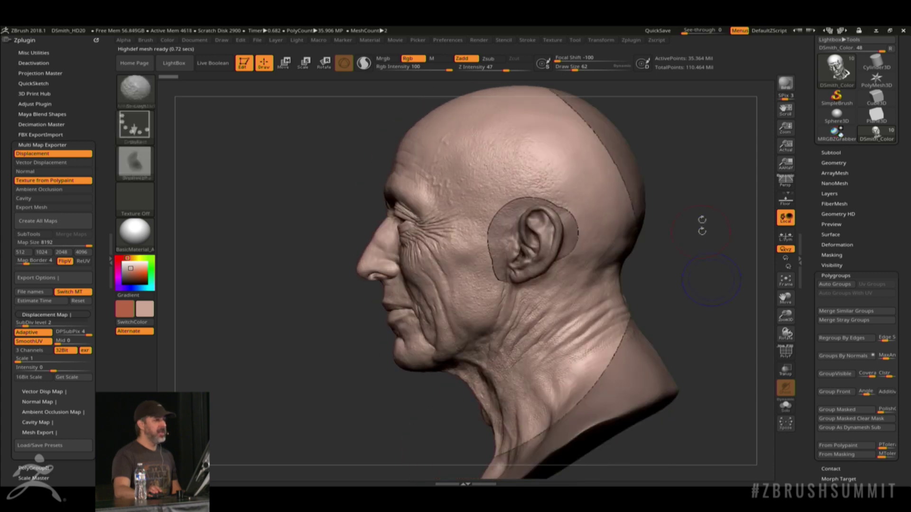
pyautogui.moveTo(696, 159); pyautogui.dragTo(744, 174)
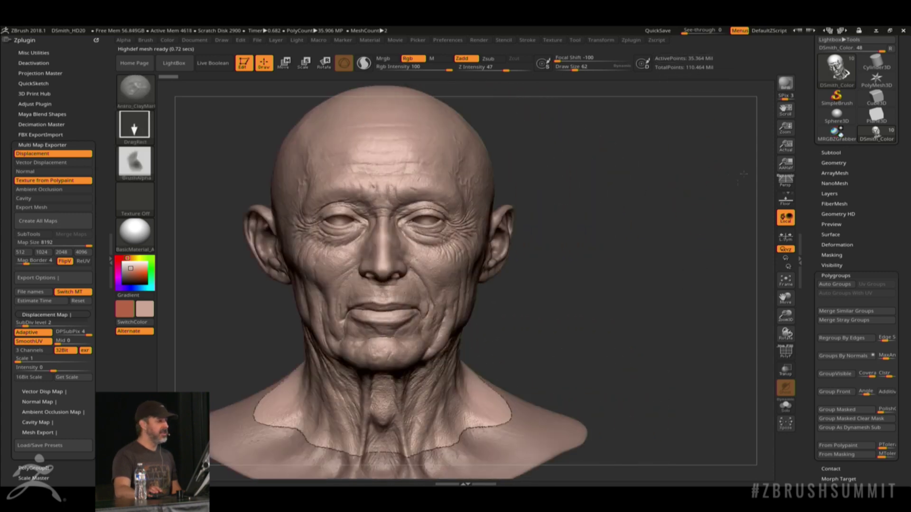
pyautogui.moveTo(577, 248); pyautogui.dragTo(669, 252)
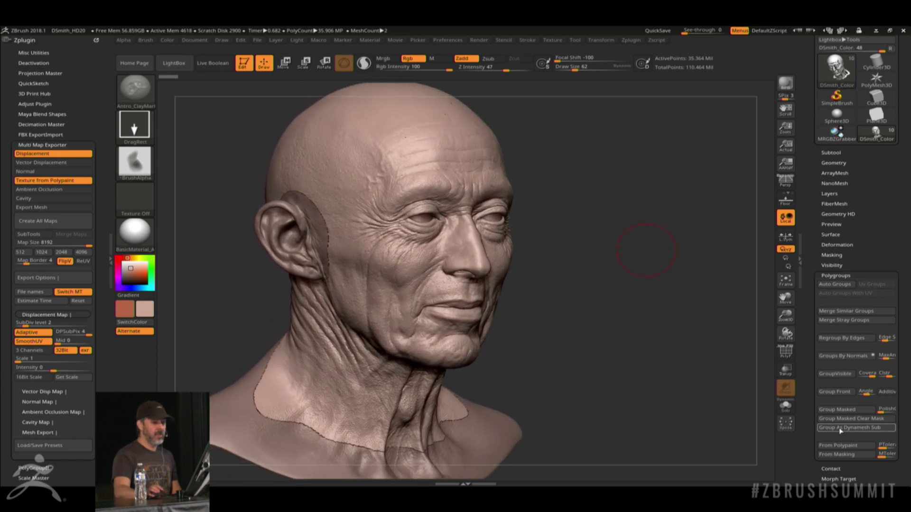
pyautogui.click(786, 411)
pyautogui.click(787, 411)
pyautogui.click(786, 411)
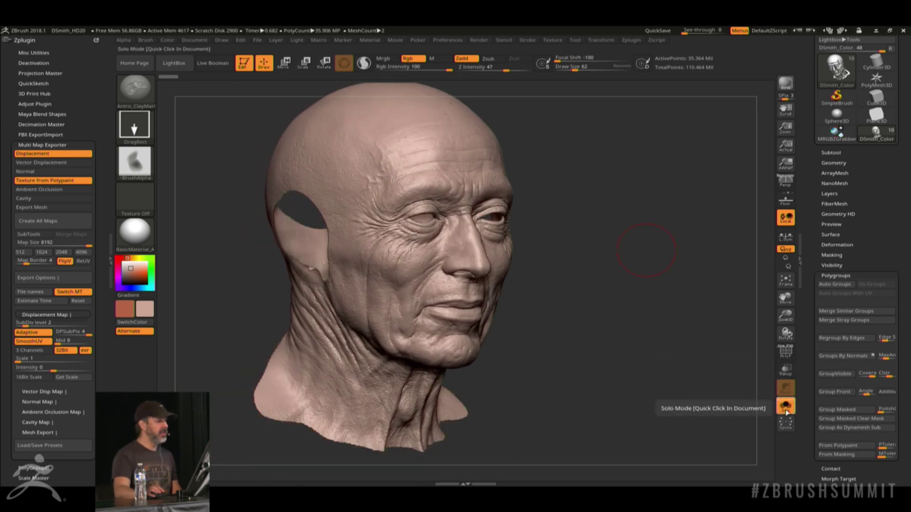
pyautogui.click(787, 410)
pyautogui.click(787, 411)
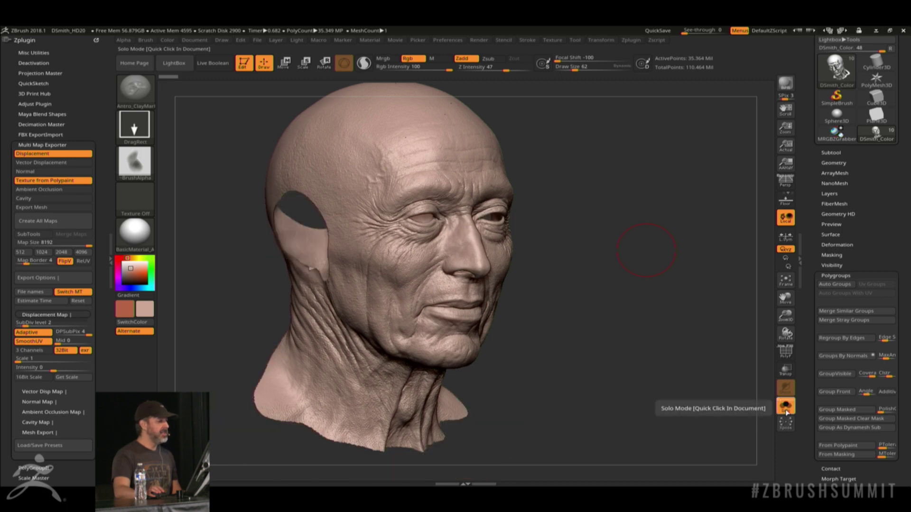
pyautogui.click(787, 411)
pyautogui.click(786, 411)
pyautogui.click(786, 410)
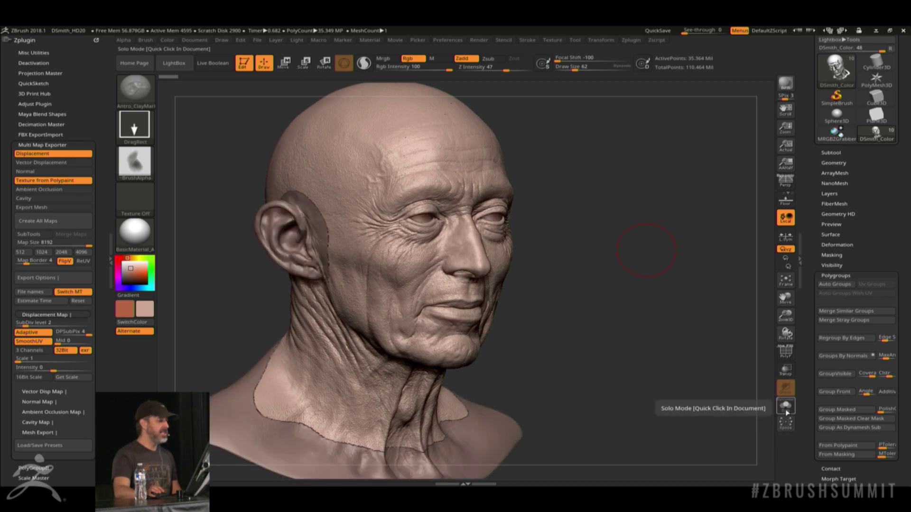
pyautogui.click(787, 411)
pyautogui.click(786, 411)
pyautogui.click(786, 411)
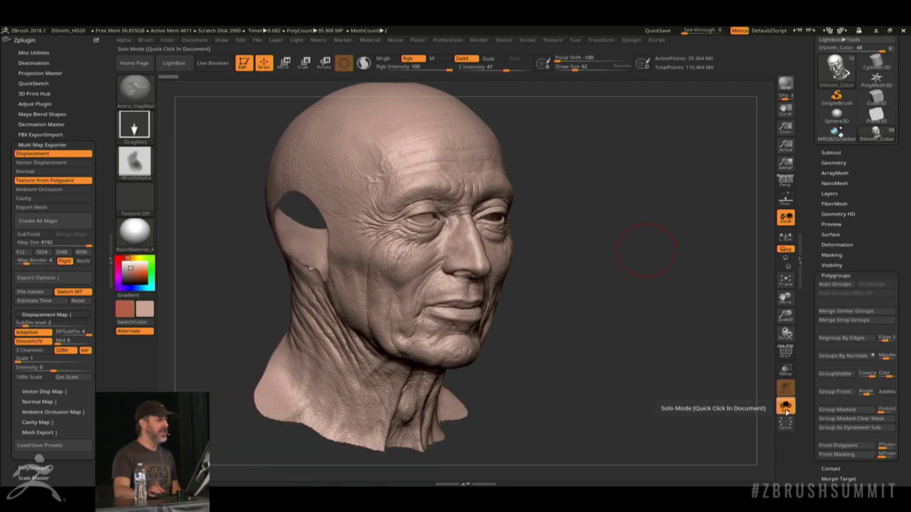
# - Show the polypaint colour on the DSmith_Color subtool
pyautogui.moveTo(628, 327)
pyautogui.mouseDown()
pyautogui.moveTo(606, 318)
pyautogui.moveTo(698, 298)
pyautogui.mouseUp()
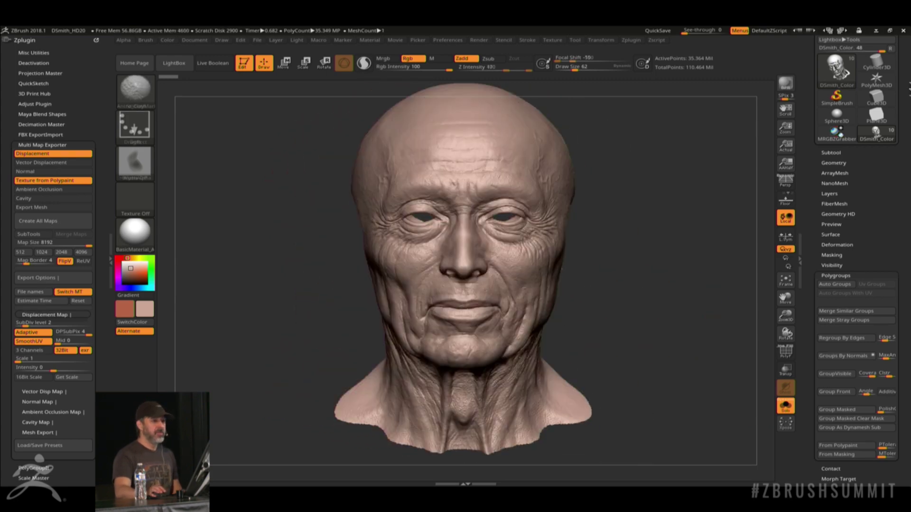
pyautogui.click(839, 153)
pyautogui.click(879, 162)
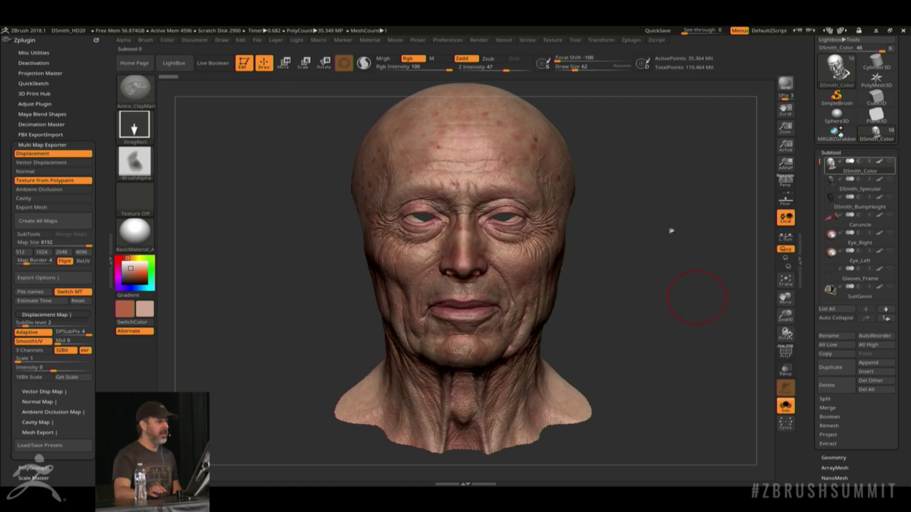
pyautogui.moveTo(671, 230); pyautogui.dragTo(681, 231)
# - Apply the Flat Color material to preview the painted skin without shading
pyautogui.click(132, 243)
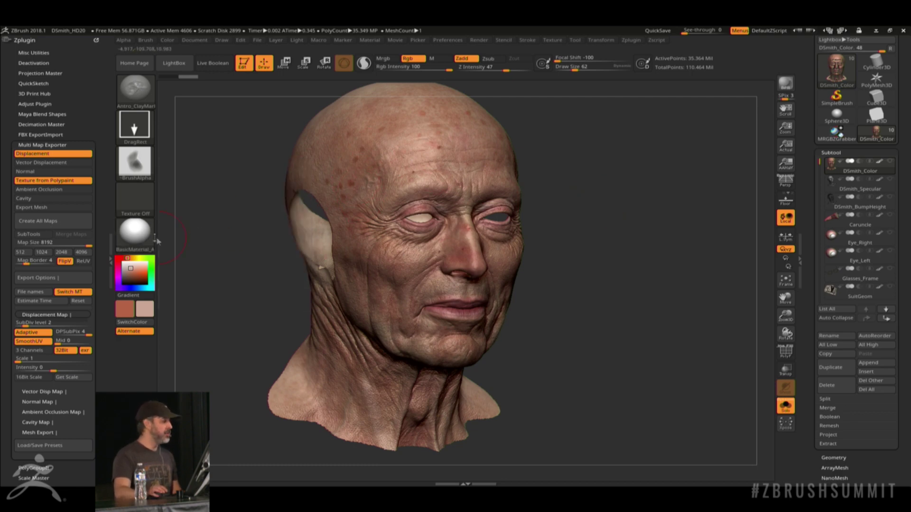
pyautogui.click(138, 237)
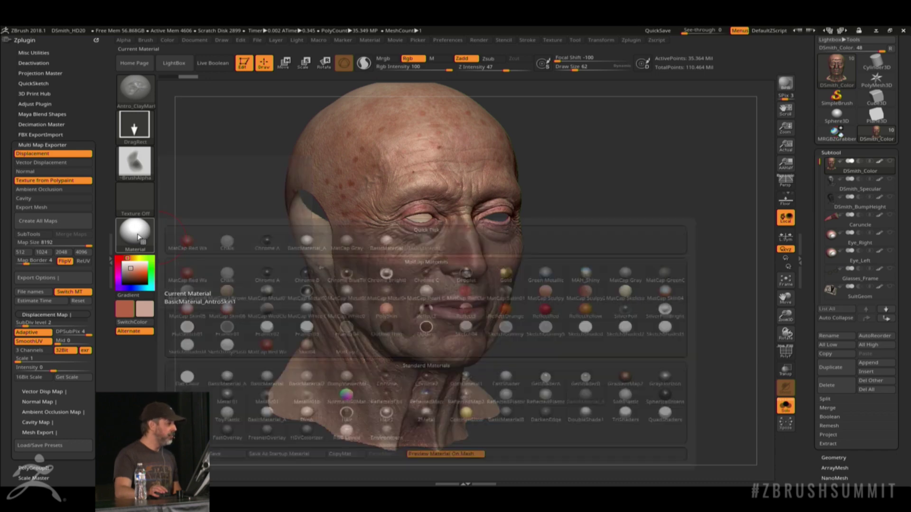
pyautogui.click(200, 380)
# - Examine the painted skin colour up close on the lips, stubble, nose, eyes and forehead
pyautogui.moveTo(664, 271)
pyautogui.mouseDown()
pyautogui.moveTo(643, 266)
pyautogui.moveTo(680, 270)
pyautogui.mouseUp()
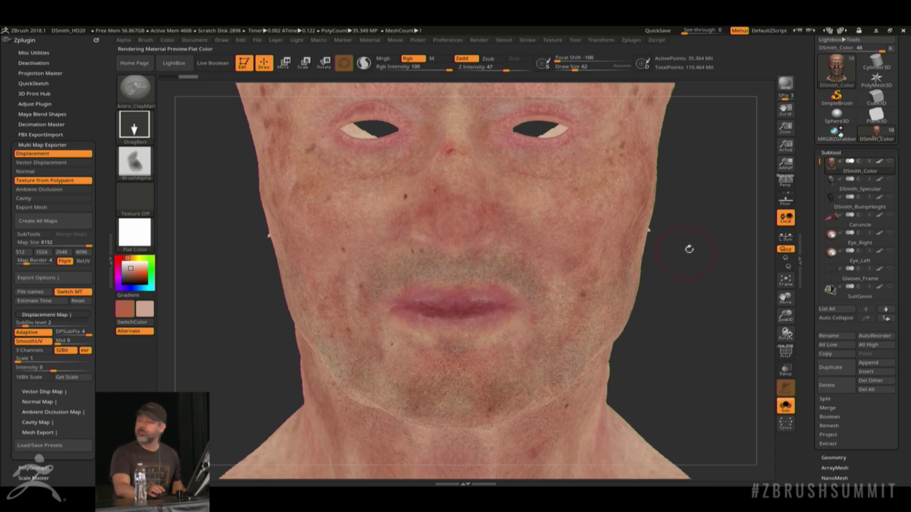
pyautogui.keyDown('alt'); pyautogui.moveTo(710, 187); pyautogui.dragTo(714, 276); pyautogui.keyUp('alt')
pyautogui.keyDown('alt'); pyautogui.moveTo(754, 336); pyautogui.dragTo(769, 385); pyautogui.keyUp('alt')
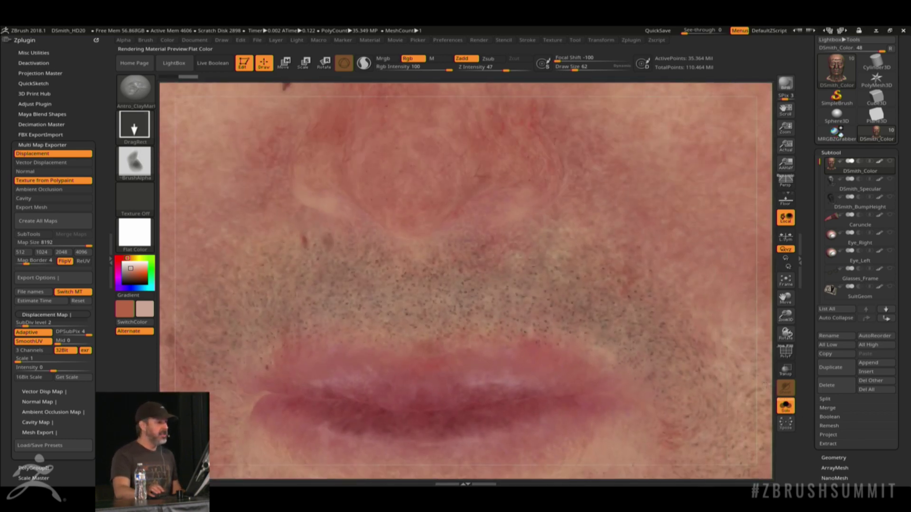
pyautogui.moveTo(777, 291)
pyautogui.keyDown('alt'); pyautogui.mouseDown()
pyautogui.moveTo(768, 312)
pyautogui.moveTo(742, 288)
pyautogui.mouseUp(); pyautogui.keyUp('alt')
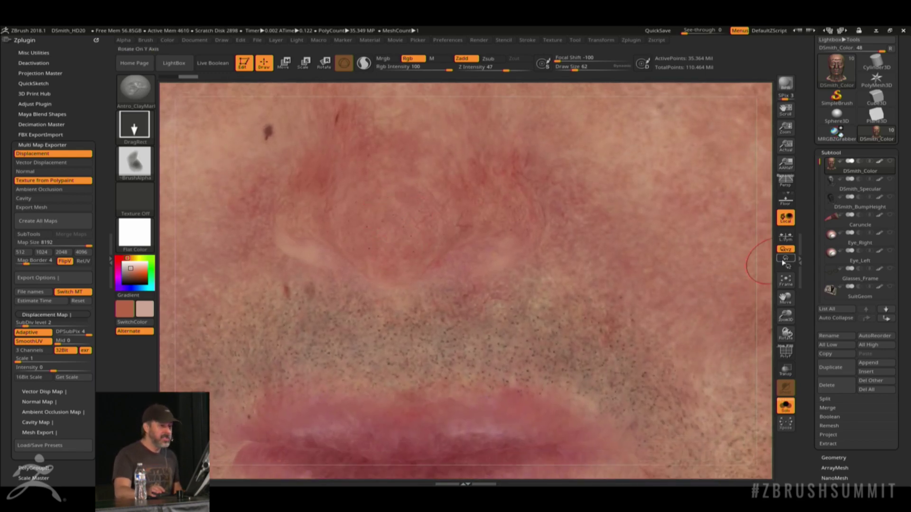
pyautogui.moveTo(768, 258); pyautogui.dragTo(775, 276)
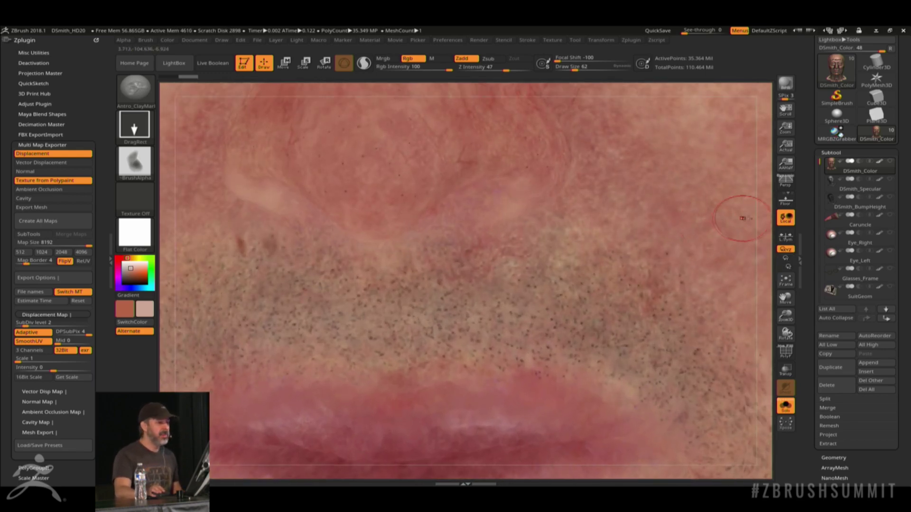
pyautogui.moveTo(762, 221); pyautogui.dragTo(708, 240)
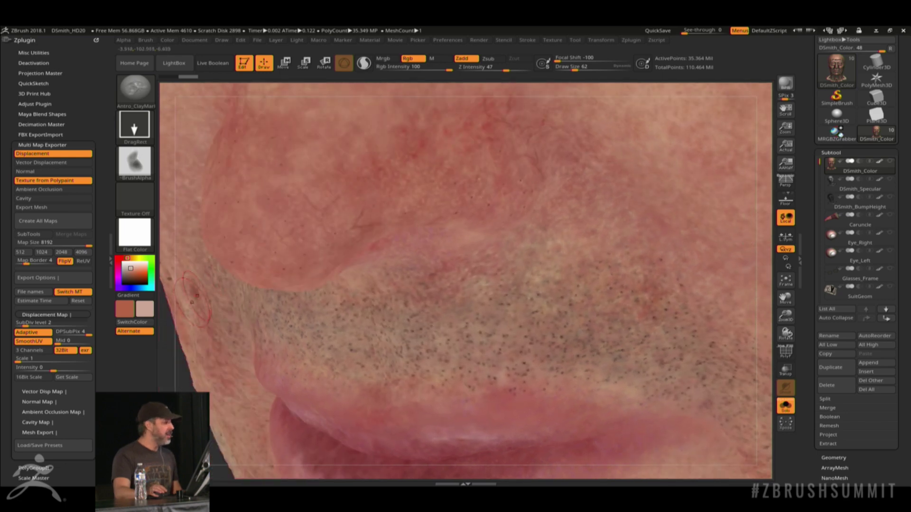
pyautogui.moveTo(163, 392); pyautogui.dragTo(262, 429)
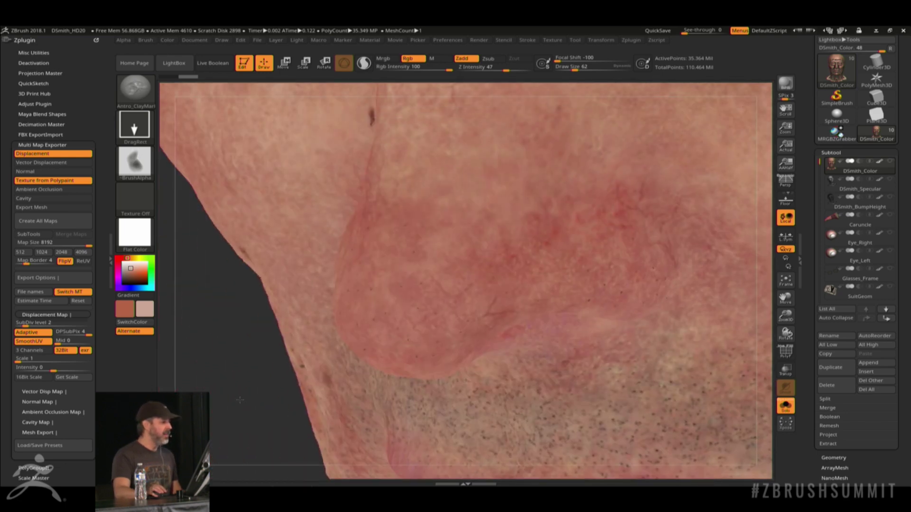
pyautogui.moveTo(240, 400); pyautogui.dragTo(294, 334)
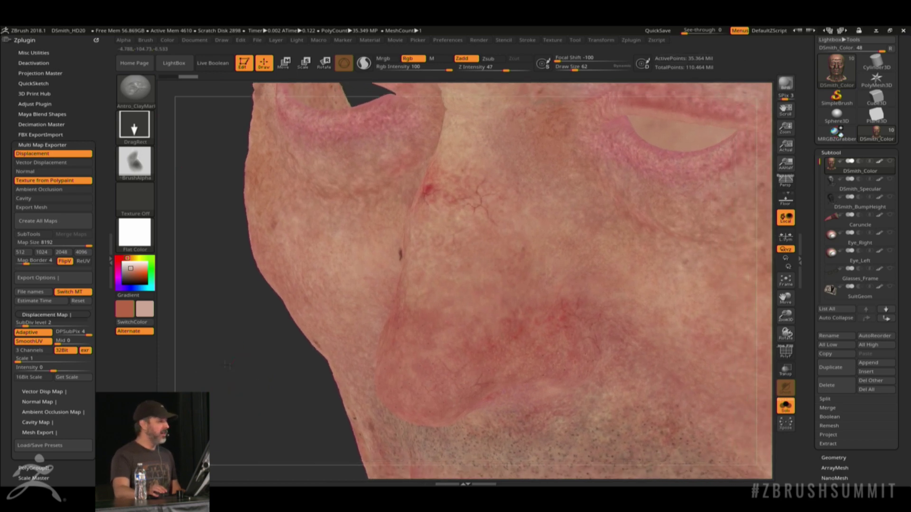
pyautogui.moveTo(227, 365); pyautogui.dragTo(266, 399)
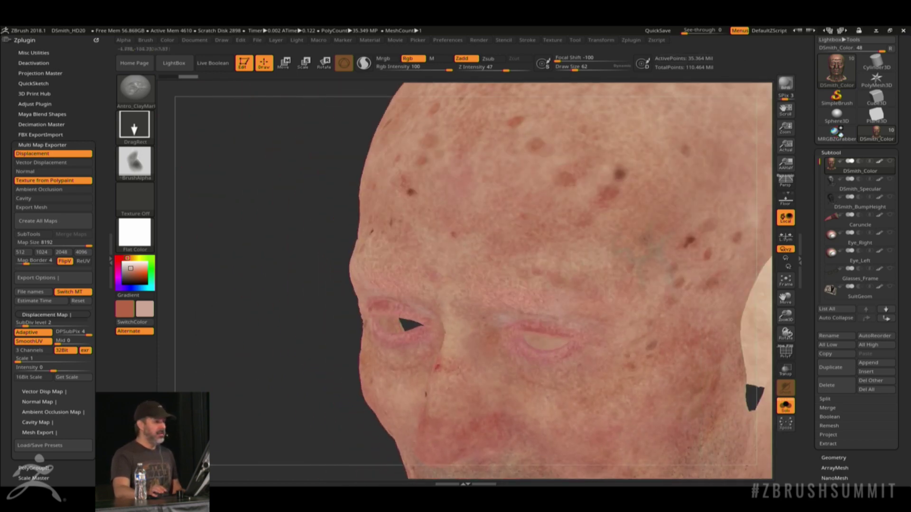
# - Switch the head back to a shaded BasicMaterial and inspect the skin relief around the eyes, cheek, nose and mouth
pyautogui.click(147, 237)
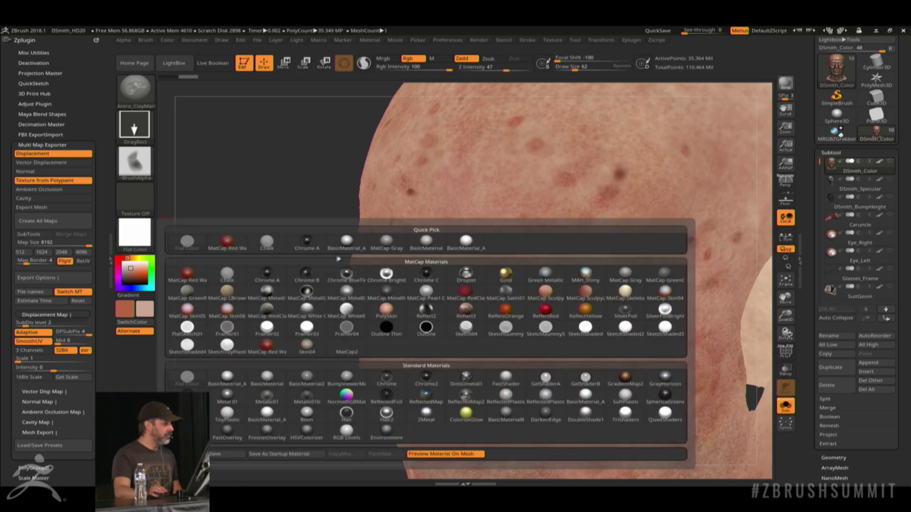
pyautogui.click(347, 242)
pyautogui.moveTo(291, 273); pyautogui.dragTo(327, 237)
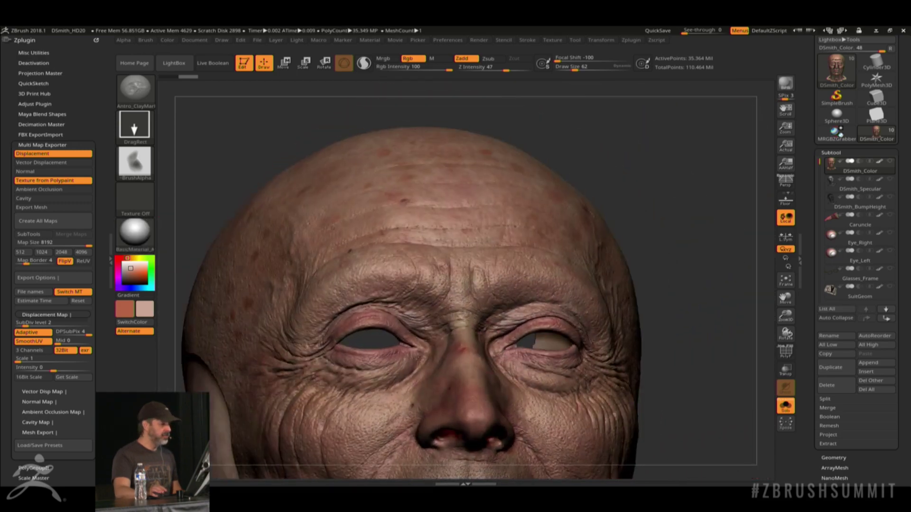
pyautogui.moveTo(709, 342)
pyautogui.keyDown('alt'); pyautogui.mouseDown()
pyautogui.moveTo(711, 427)
pyautogui.moveTo(719, 265)
pyautogui.moveTo(767, 361)
pyautogui.moveTo(678, 270)
pyautogui.mouseUp(); pyautogui.keyUp('alt')
pyautogui.moveTo(760, 347)
pyautogui.keyDown('alt'); pyautogui.mouseDown()
pyautogui.moveTo(742, 354)
pyautogui.moveTo(714, 417)
pyautogui.mouseUp(); pyautogui.keyUp('alt')
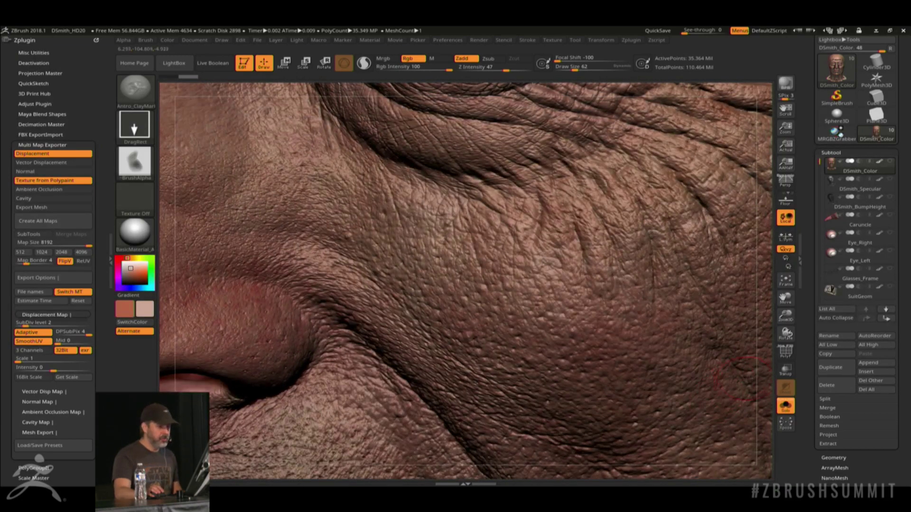
pyautogui.moveTo(762, 384)
pyautogui.keyDown('alt'); pyautogui.mouseDown()
pyautogui.moveTo(751, 376)
pyautogui.moveTo(718, 188)
pyautogui.mouseUp(); pyautogui.keyUp('alt')
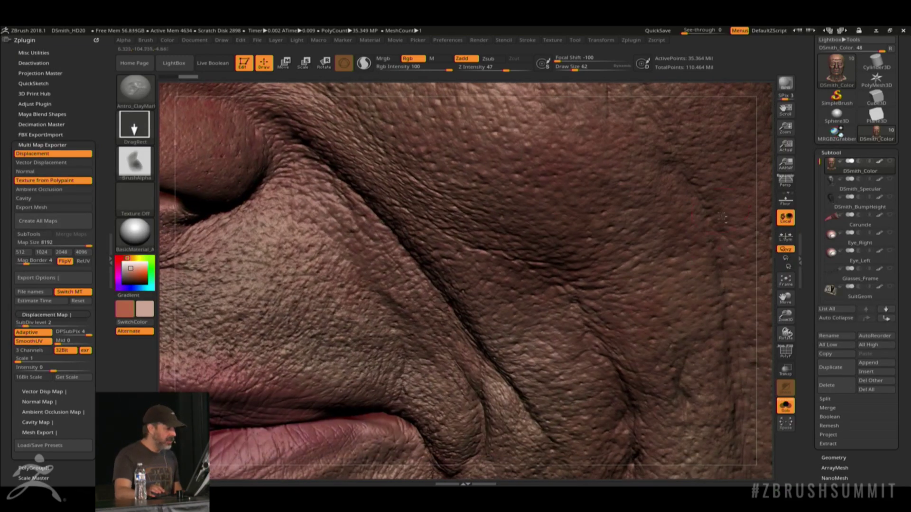
pyautogui.keyDown('alt'); pyautogui.moveTo(761, 405); pyautogui.dragTo(733, 420); pyautogui.keyUp('alt')
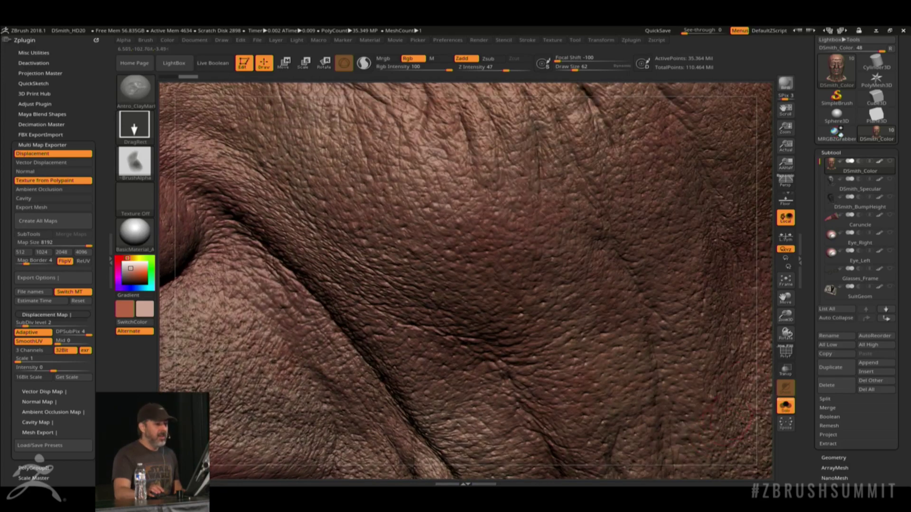
pyautogui.moveTo(754, 358)
pyautogui.keyDown('alt'); pyautogui.mouseDown()
pyautogui.moveTo(695, 258)
pyautogui.moveTo(645, 210)
pyautogui.mouseUp(); pyautogui.keyUp('alt')
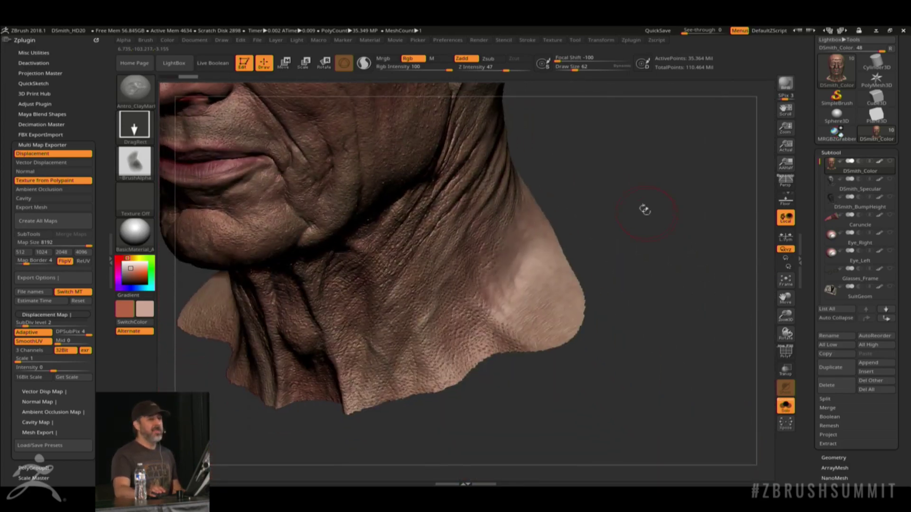
# - Frame the whole head and turn on perspective
pyautogui.moveTo(615, 135)
pyautogui.keyDown('alt'); pyautogui.mouseDown()
pyautogui.moveTo(713, 279)
pyautogui.moveTo(647, 267)
pyautogui.moveTo(659, 258)
pyautogui.mouseUp(); pyautogui.keyUp('alt')
pyautogui.press('shift')
pyautogui.press('f')
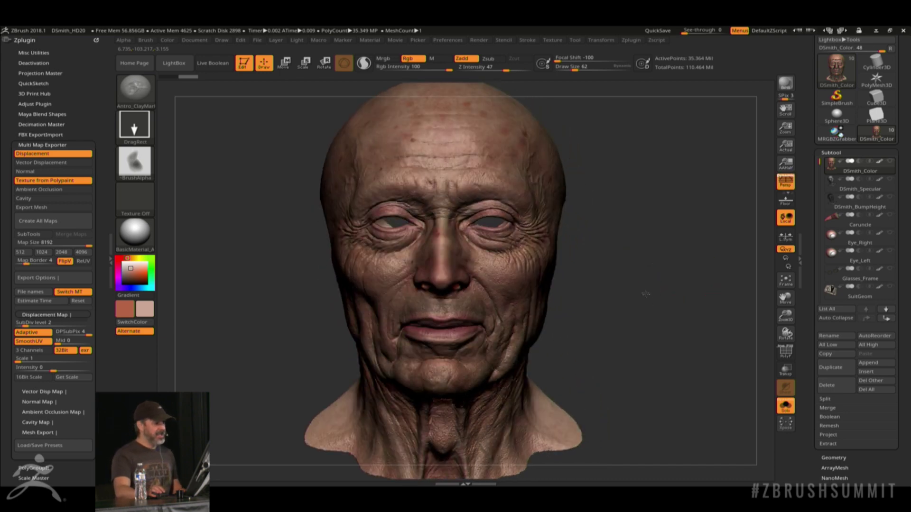
# - Examine the painted head in perspective from a distance, from three-quarter angles and upside down
pyautogui.keyDown('alt'); pyautogui.moveTo(647, 293); pyautogui.dragTo(578, 247); pyautogui.keyUp('alt')
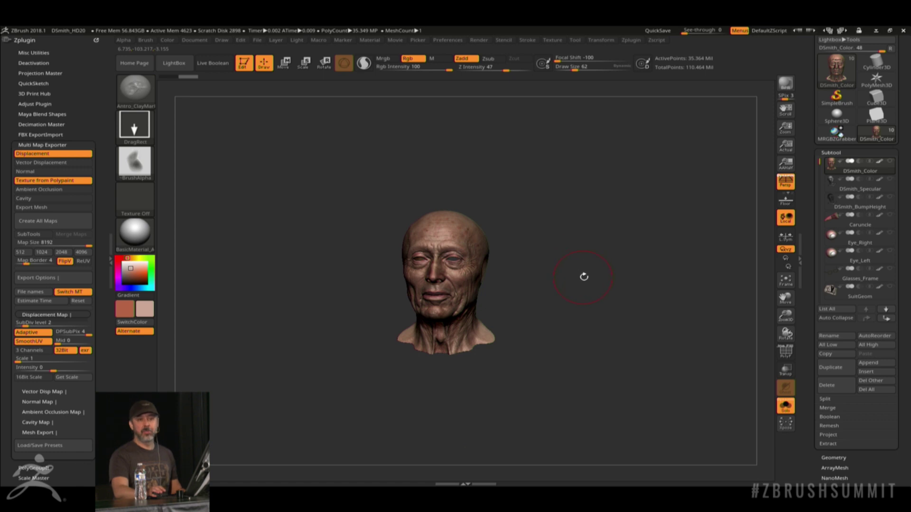
pyautogui.moveTo(582, 302)
pyautogui.keyDown('shift'); pyautogui.mouseDown()
pyautogui.moveTo(598, 298)
pyautogui.moveTo(603, 307)
pyautogui.moveTo(585, 286)
pyautogui.moveTo(599, 308)
pyautogui.moveTo(619, 230)
pyautogui.moveTo(600, 268)
pyautogui.moveTo(626, 269)
pyautogui.moveTo(565, 210)
pyautogui.mouseUp(); pyautogui.keyUp('shift')
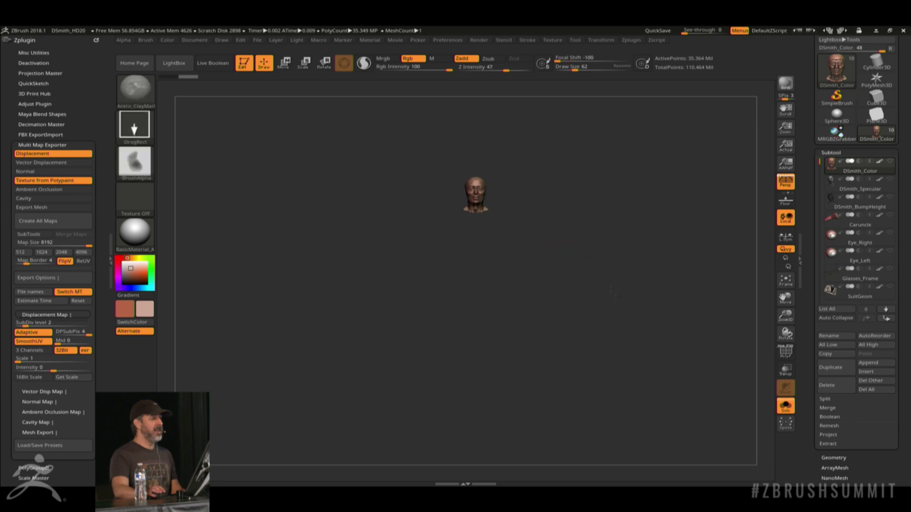
pyautogui.moveTo(587, 251)
pyautogui.mouseDown()
pyautogui.moveTo(612, 238)
pyautogui.moveTo(612, 272)
pyautogui.moveTo(637, 282)
pyautogui.moveTo(648, 305)
pyautogui.moveTo(621, 318)
pyautogui.moveTo(640, 319)
pyautogui.moveTo(657, 387)
pyautogui.moveTo(657, 310)
pyautogui.moveTo(623, 275)
pyautogui.moveTo(650, 302)
pyautogui.mouseUp()
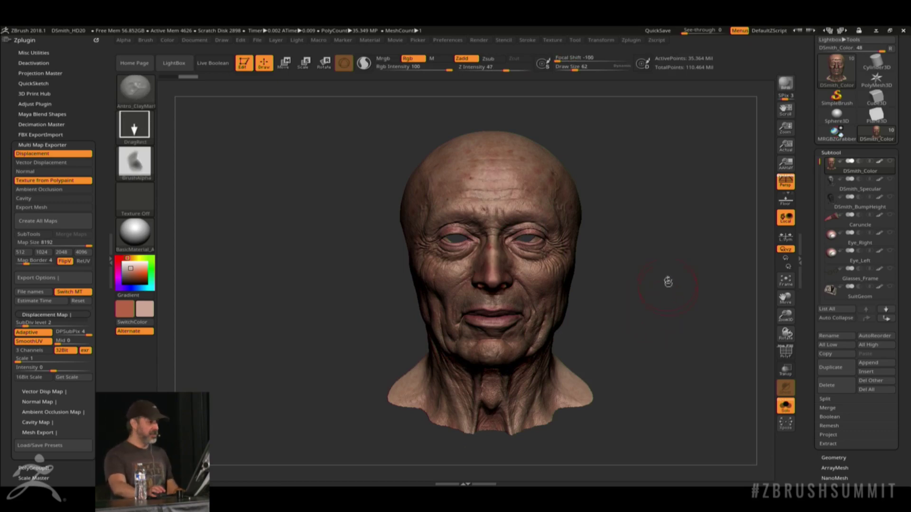
pyautogui.moveTo(677, 305); pyautogui.dragTo(670, 311)
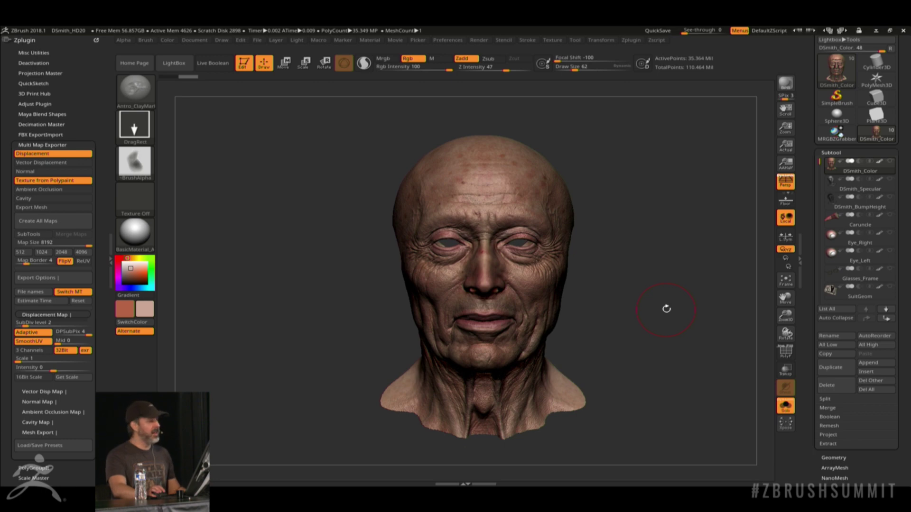
pyautogui.moveTo(667, 309)
pyautogui.mouseDown()
pyautogui.moveTo(647, 322)
pyautogui.moveTo(655, 335)
pyautogui.mouseUp()
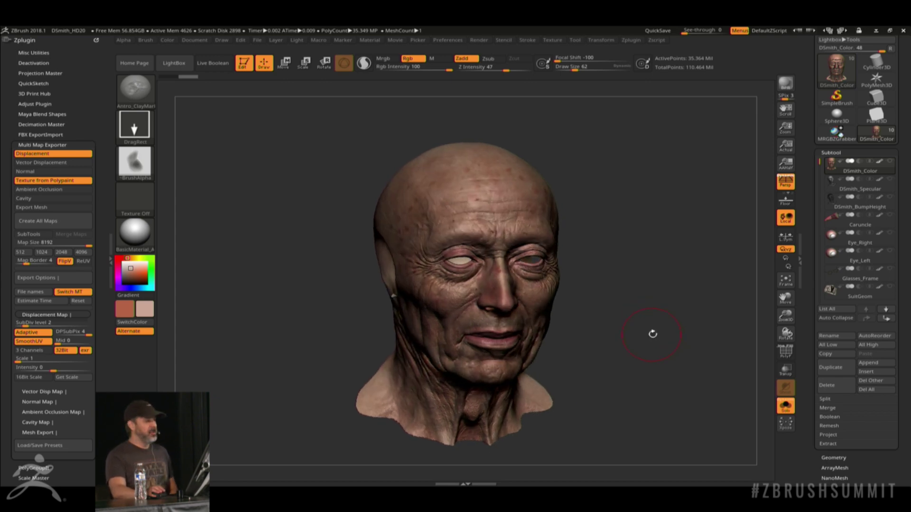
pyautogui.keyDown('alt'); pyautogui.moveTo(653, 336); pyautogui.dragTo(653, 308); pyautogui.keyUp('alt')
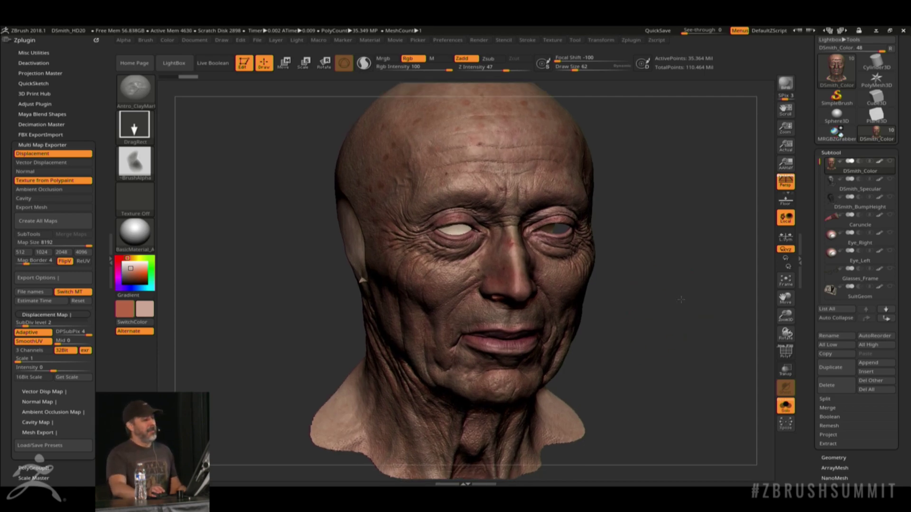
pyautogui.moveTo(681, 297); pyautogui.dragTo(668, 294)
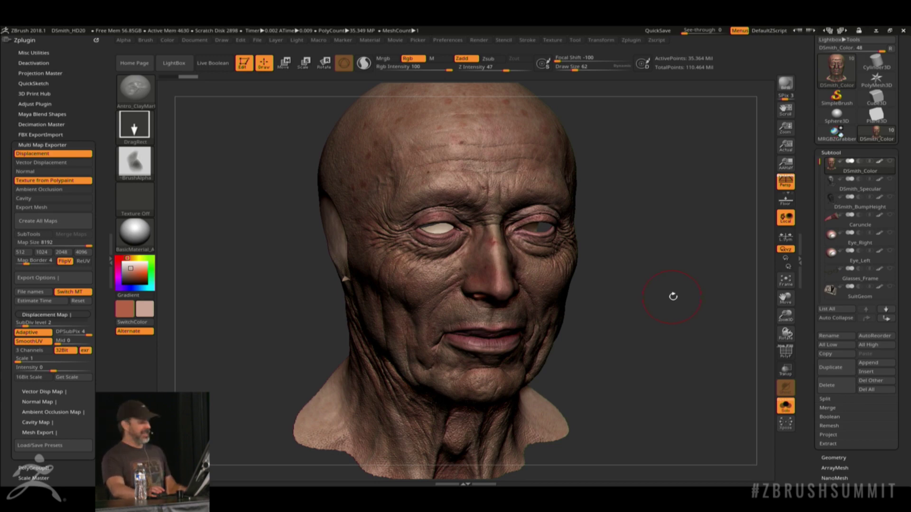
pyautogui.moveTo(669, 300); pyautogui.dragTo(675, 320)
pyautogui.moveTo(614, 321); pyautogui.dragTo(687, 352)
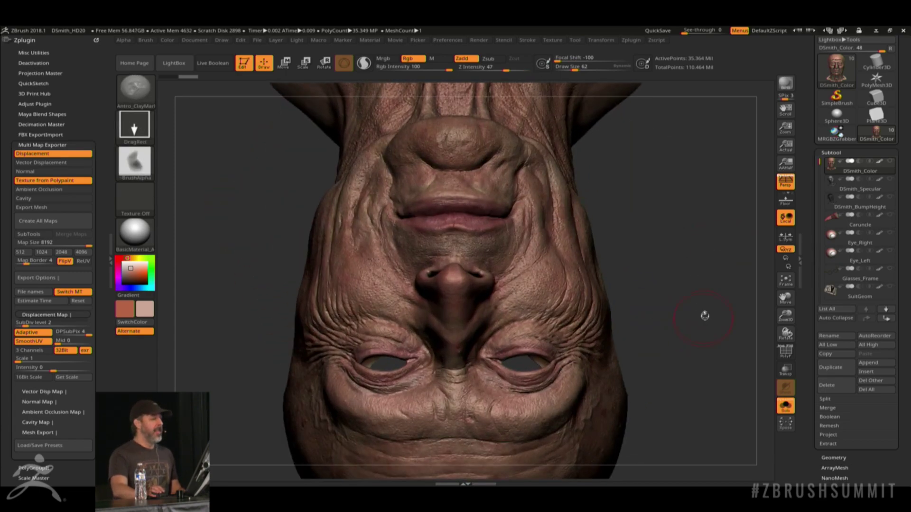
pyautogui.moveTo(705, 316); pyautogui.dragTo(704, 294)
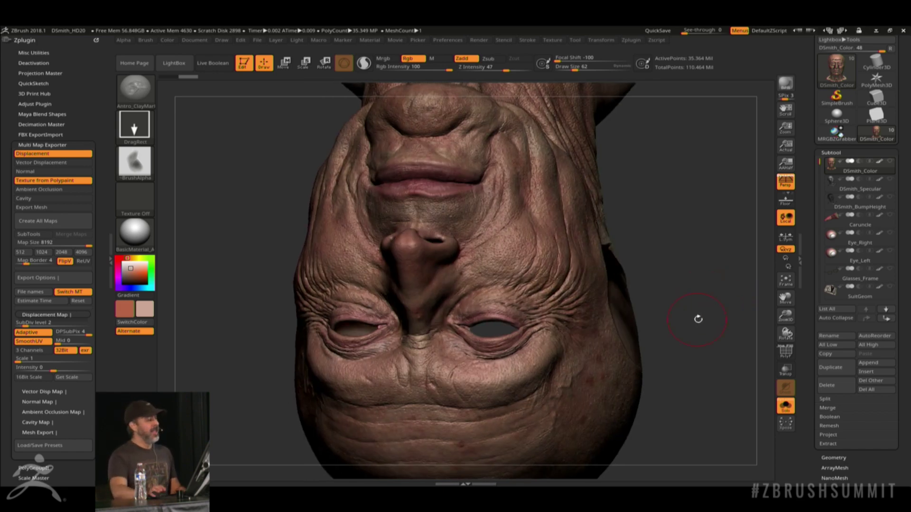
# - Examine the painted head upside down from the front, then upright close-ups of the cheek, nose and mouth
pyautogui.moveTo(694, 316); pyautogui.dragTo(692, 306)
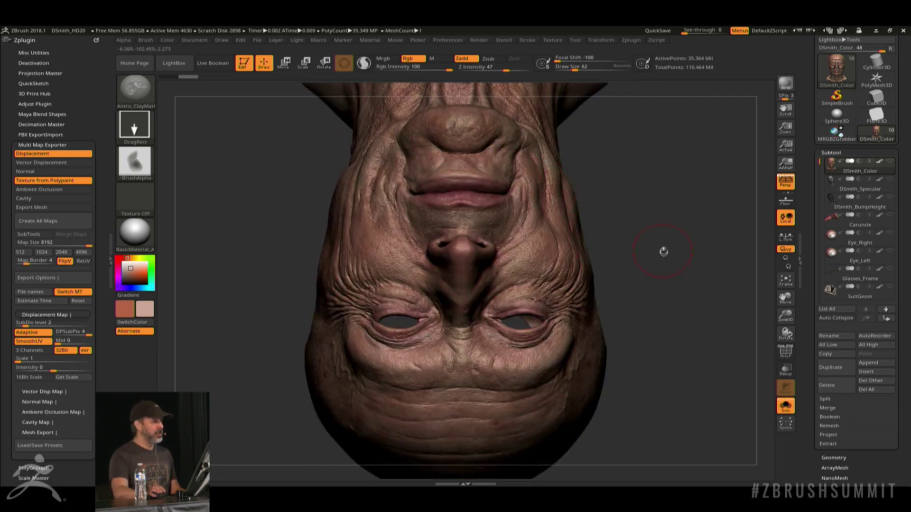
pyautogui.moveTo(664, 251); pyautogui.dragTo(657, 244)
pyautogui.moveTo(672, 274)
pyautogui.mouseDown()
pyautogui.moveTo(693, 226)
pyautogui.moveTo(692, 260)
pyautogui.moveTo(657, 242)
pyautogui.moveTo(690, 316)
pyautogui.mouseUp()
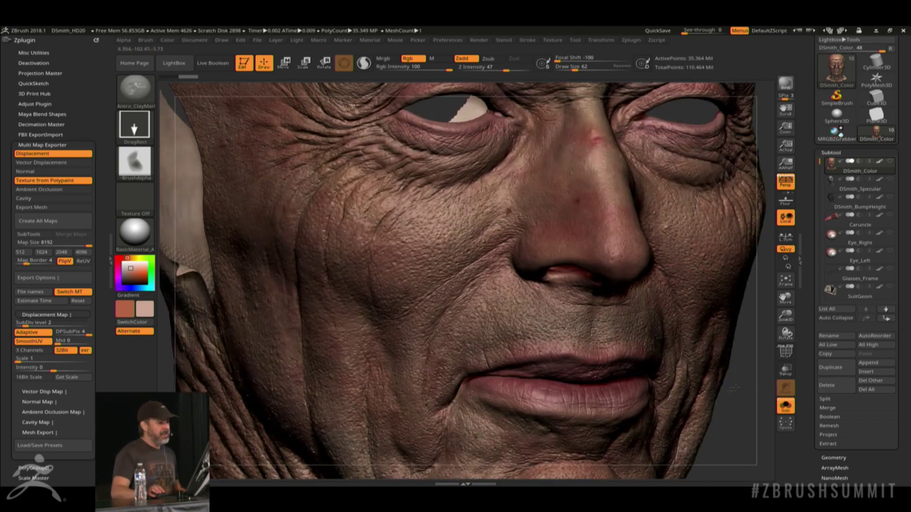
pyautogui.moveTo(752, 380)
pyautogui.mouseDown()
pyautogui.moveTo(730, 377)
pyautogui.moveTo(754, 379)
pyautogui.mouseUp()
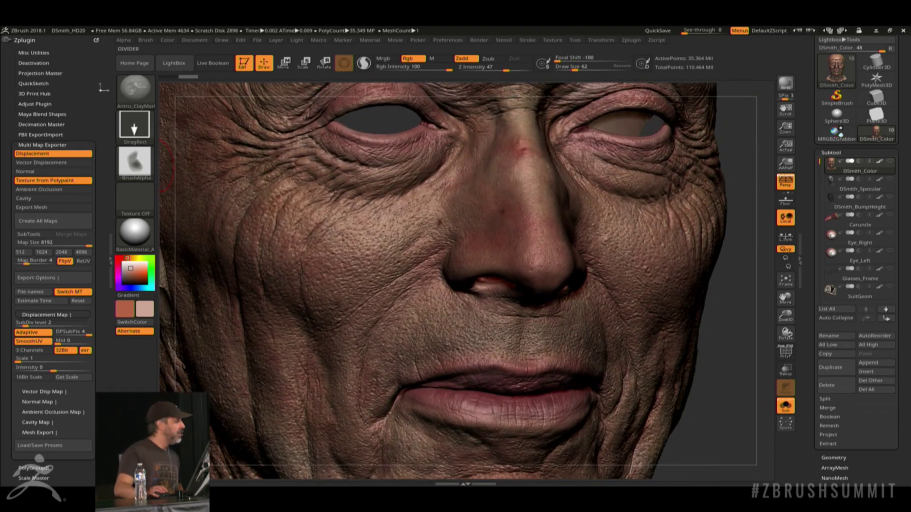
# - Show the Brush palette beside the model and look through the library of 3D sculpting brushes
pyautogui.click(96, 40)
pyautogui.click(96, 40)
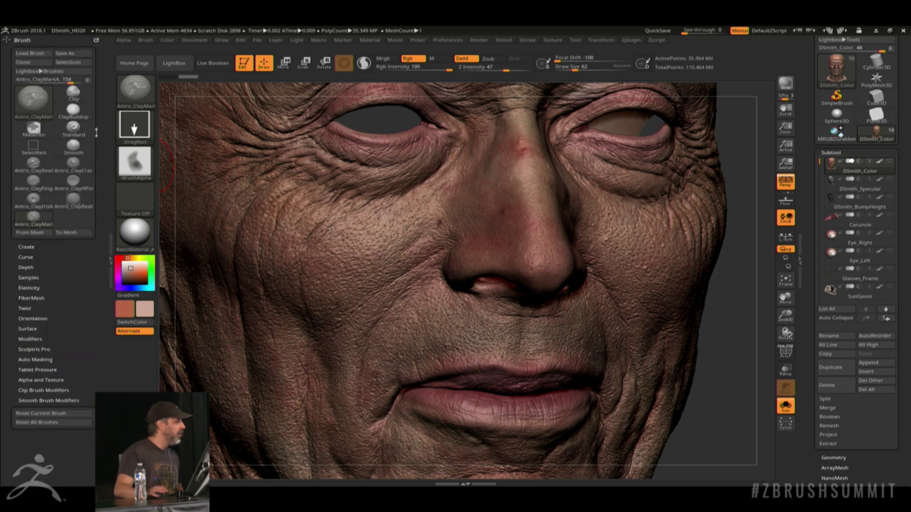
pyautogui.click(141, 99)
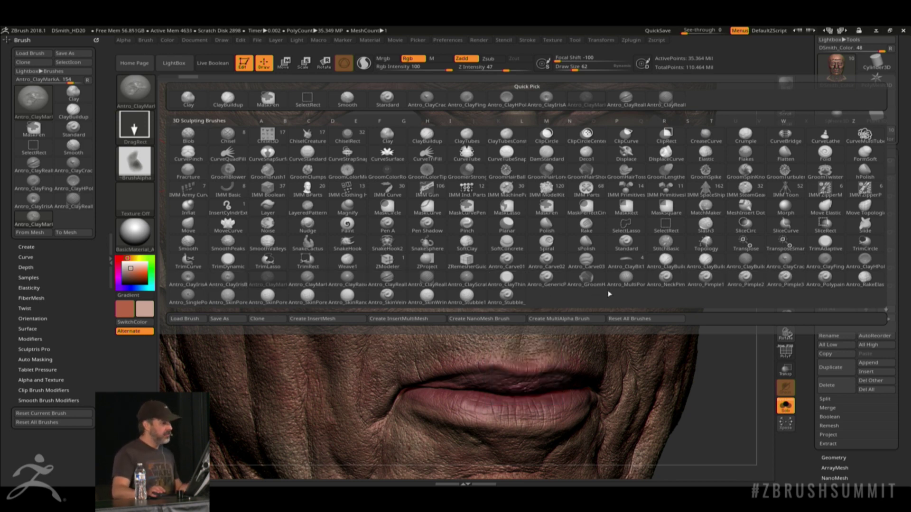
pyautogui.moveTo(733, 342); pyautogui.dragTo(765, 333)
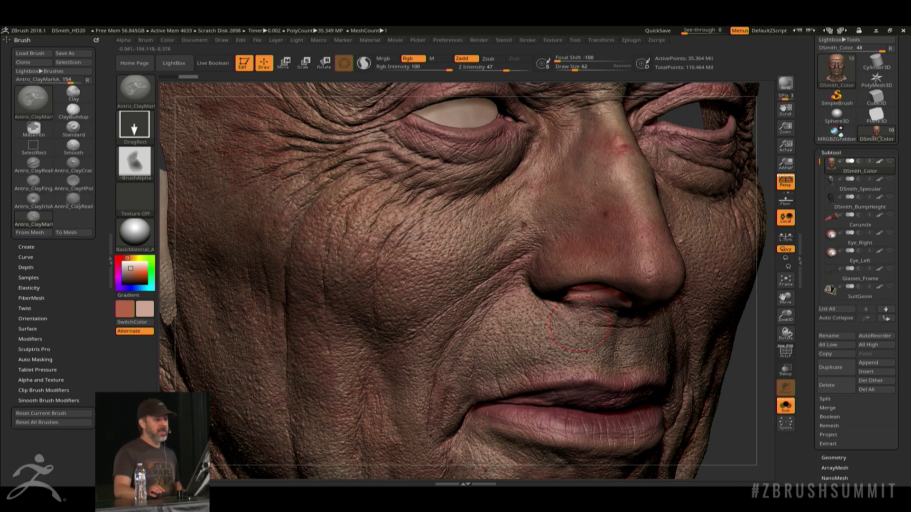
# - Choose the Antro_SinglePore brush from the sculpting brush library
pyautogui.click(143, 99)
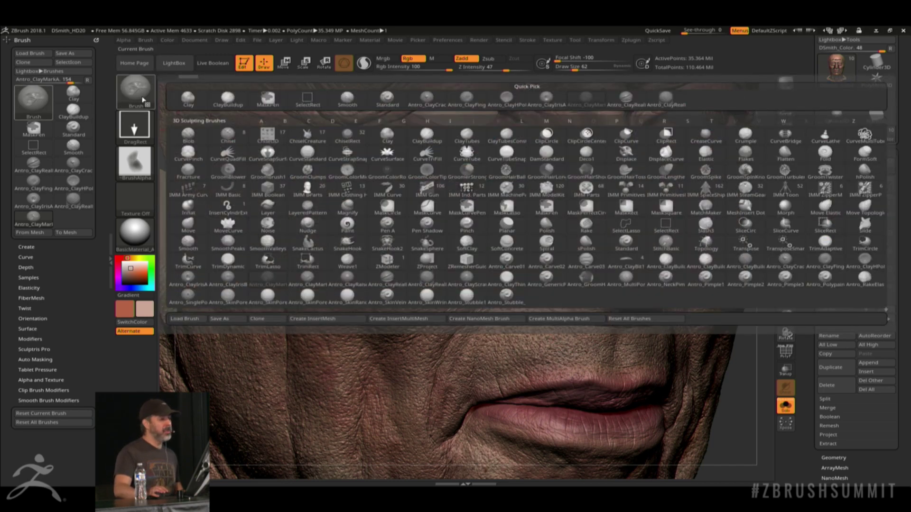
pyautogui.moveTo(417, 280)
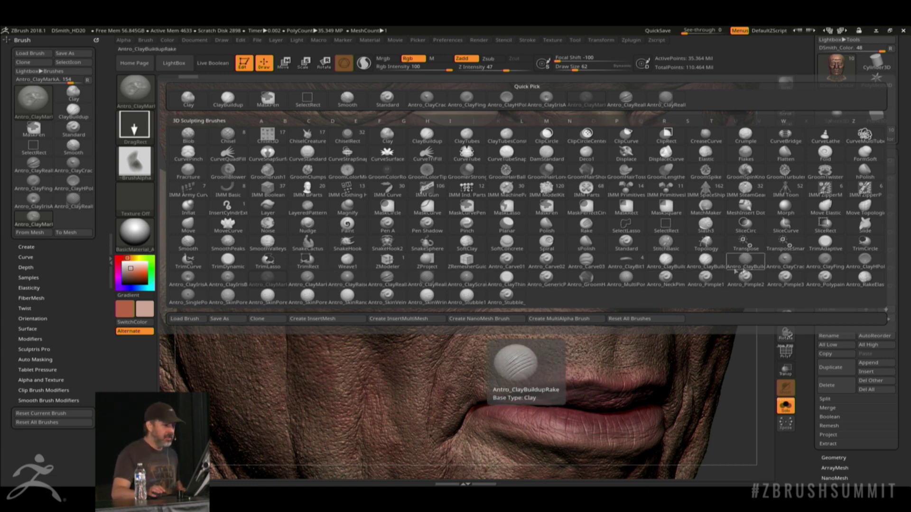
pyautogui.moveTo(625, 275)
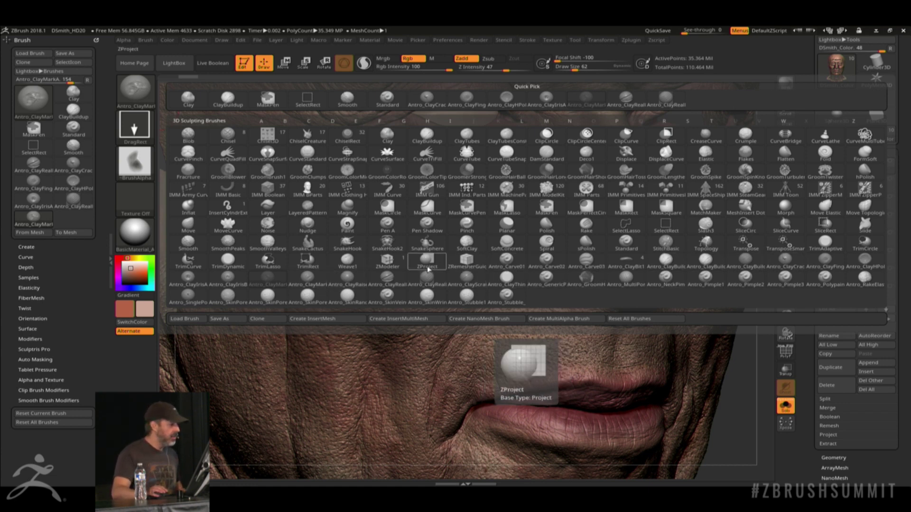
pyautogui.moveTo(488, 270)
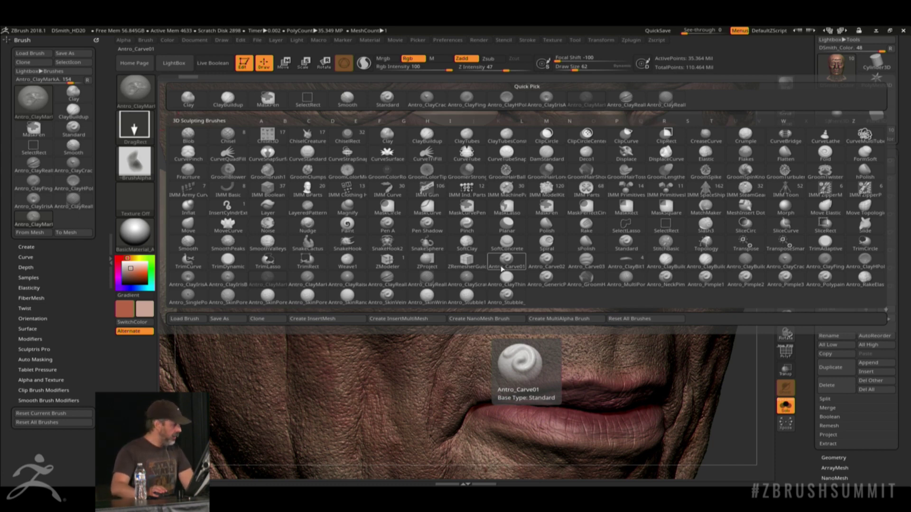
pyautogui.click(189, 300)
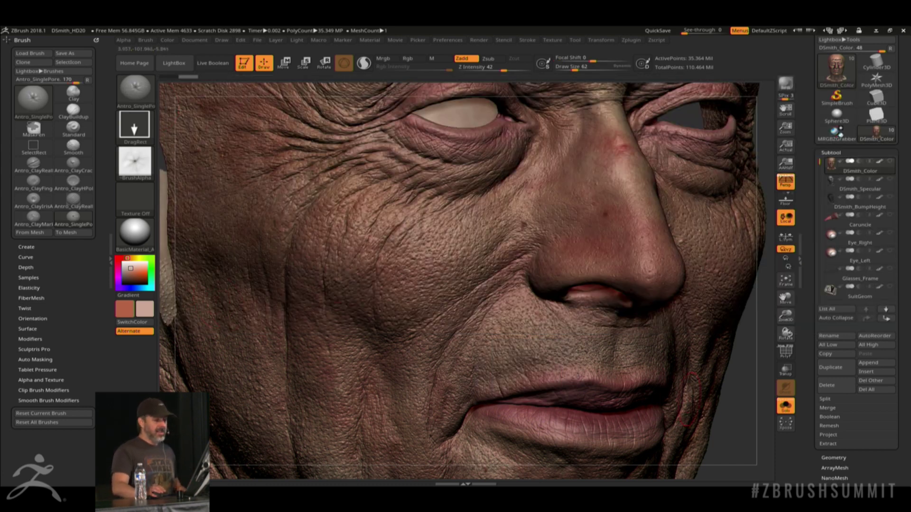
# - Stamp single pores on the smooth skin patch at the side of the neck base, undoing an oversized one
pyautogui.keyDown('alt'); pyautogui.moveTo(742, 426); pyautogui.dragTo(725, 164); pyautogui.keyUp('alt')
pyautogui.moveTo(731, 326)
pyautogui.mouseDown()
pyautogui.moveTo(702, 294)
pyautogui.moveTo(726, 332)
pyautogui.mouseUp()
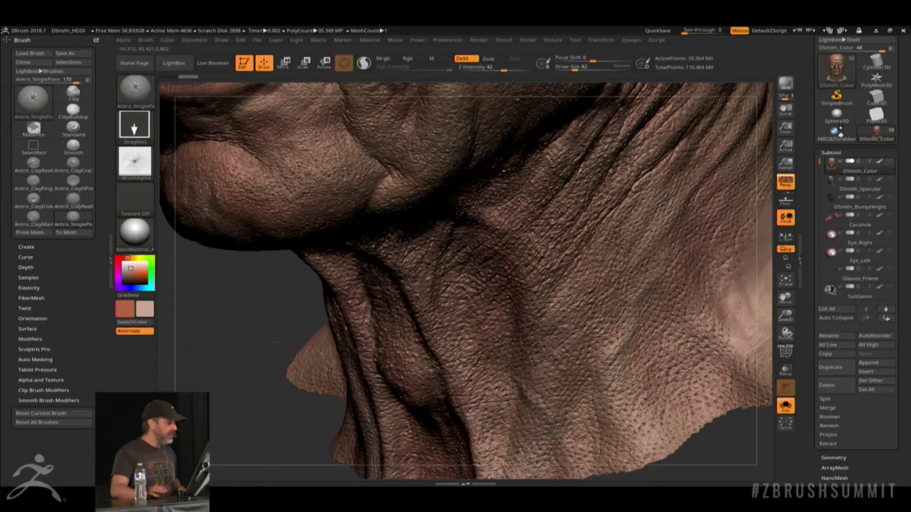
pyautogui.moveTo(277, 343); pyautogui.dragTo(556, 283)
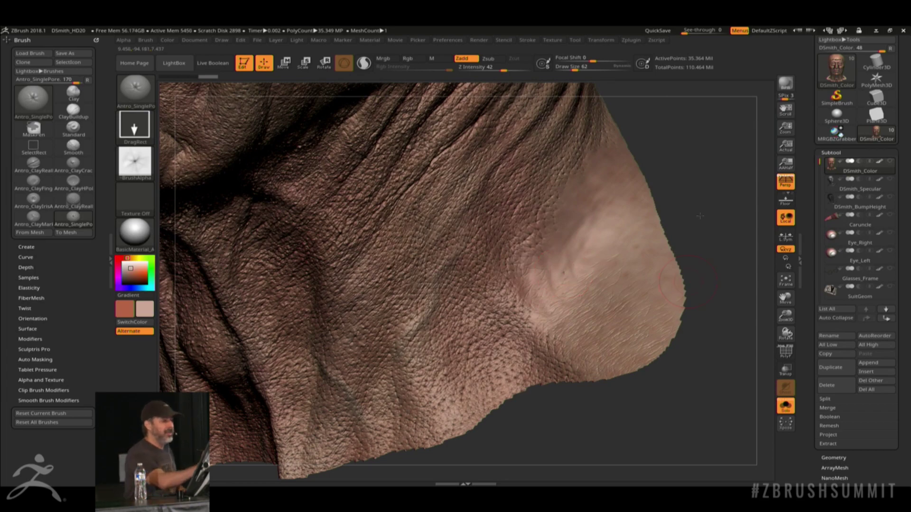
pyautogui.moveTo(700, 216); pyautogui.dragTo(624, 262)
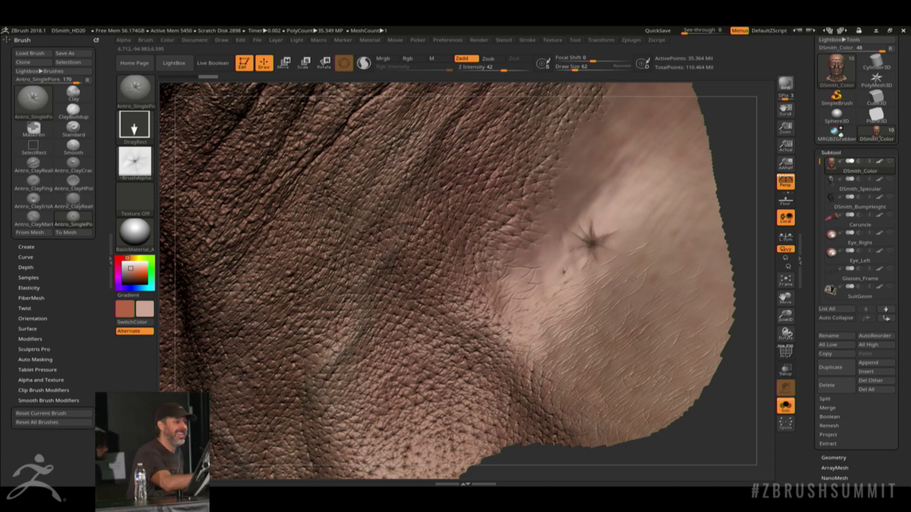
pyautogui.hotkey('ctrl', 'z')
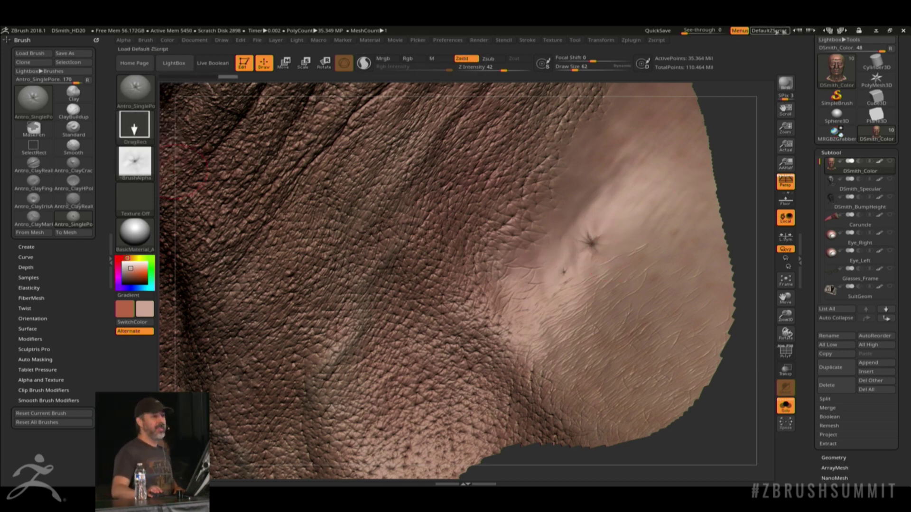
# - Switch to File Explorer and open the Skin folder inside SOMETHING ELSE
pyautogui.click(876, 31)
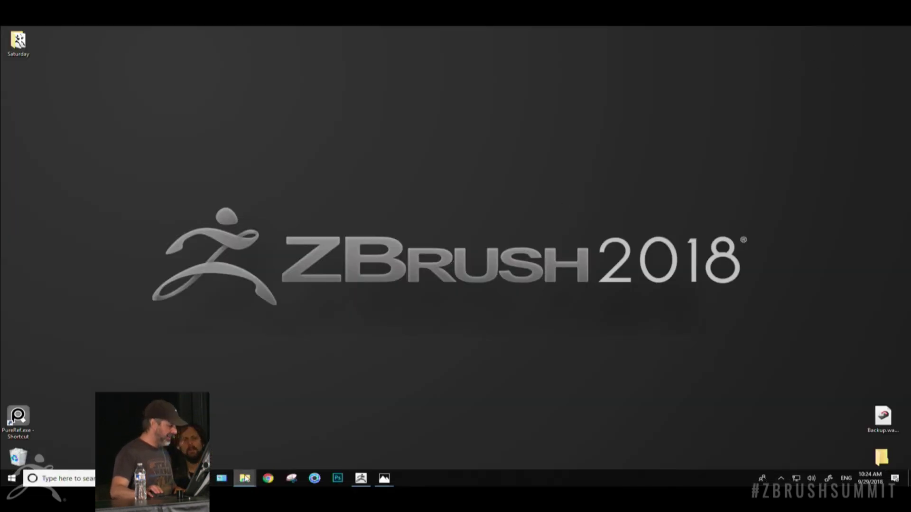
pyautogui.moveTo(258, 470)
pyautogui.click(301, 443)
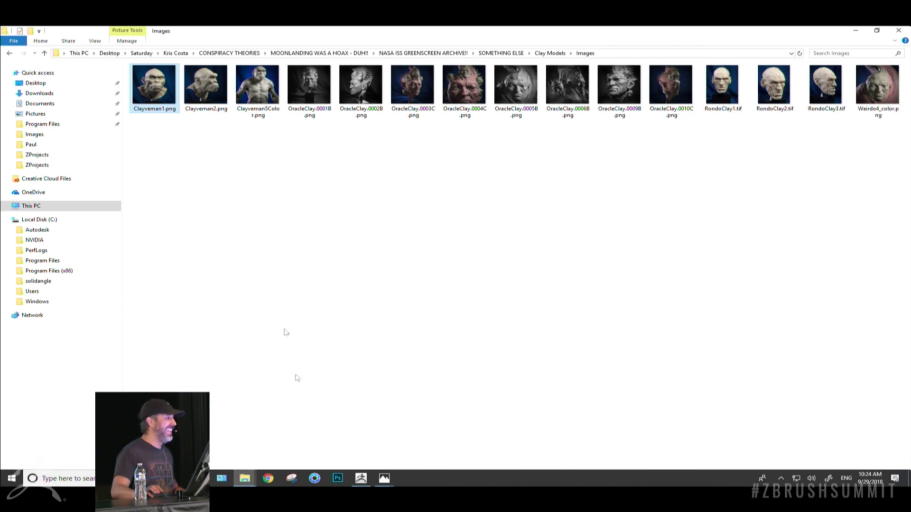
pyautogui.click(502, 53)
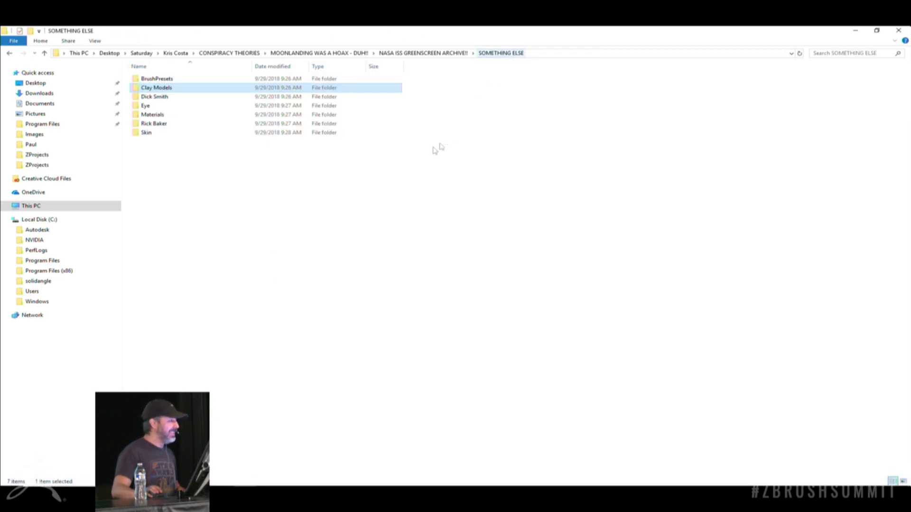
pyautogui.doubleClick(152, 134)
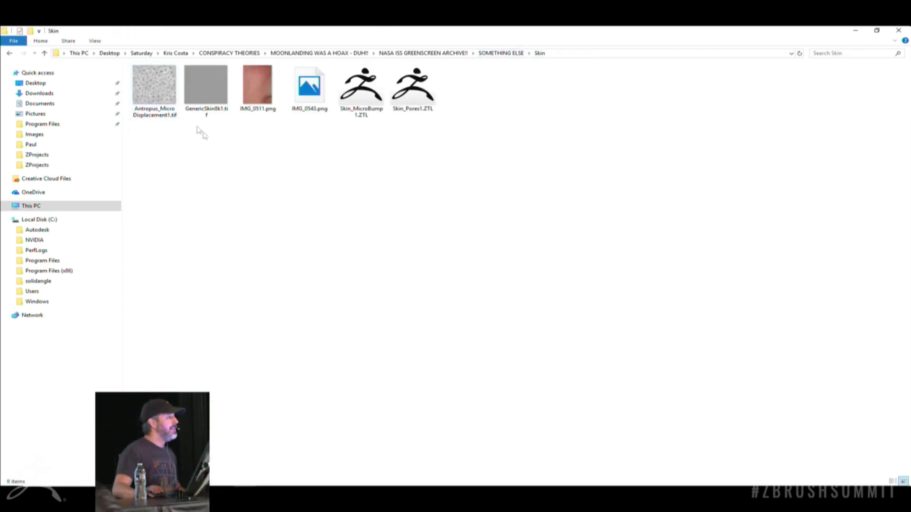
# - Open the reference photo IMG_0543.png and examine the cheek's pores and fine skin lines up close
pyautogui.doubleClick(309, 90)
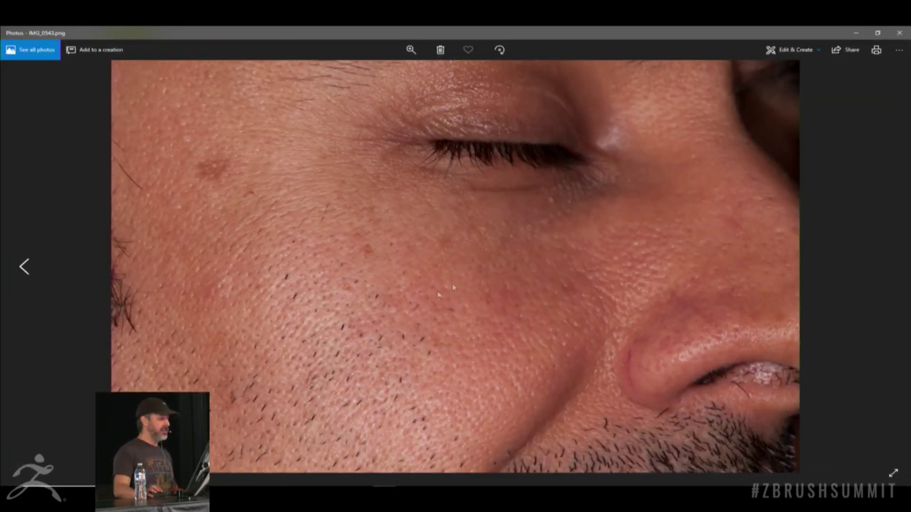
pyautogui.scroll(3, 397, 306)
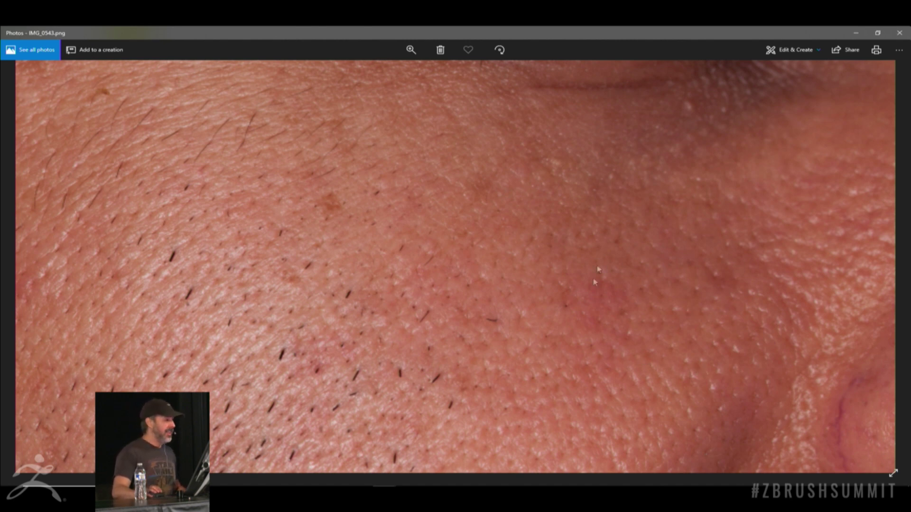
pyautogui.scroll(1, 561, 331)
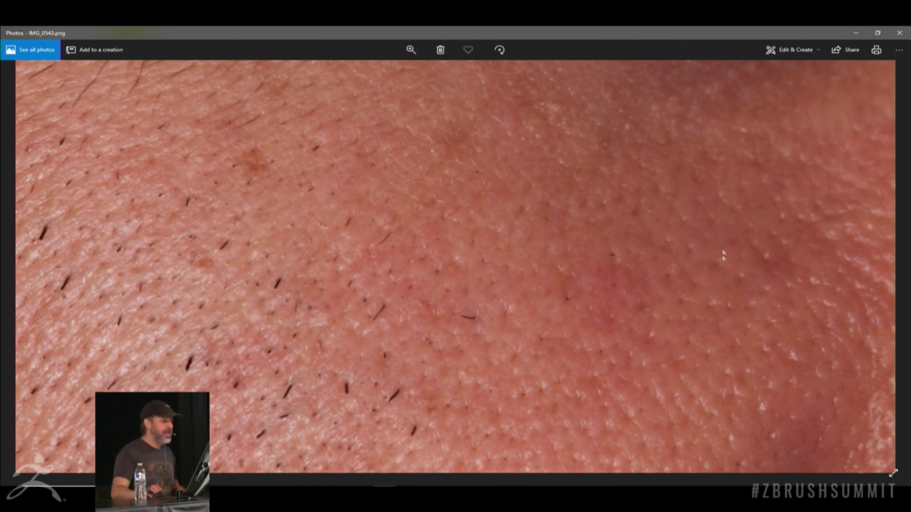
pyautogui.scroll(2, 642, 306)
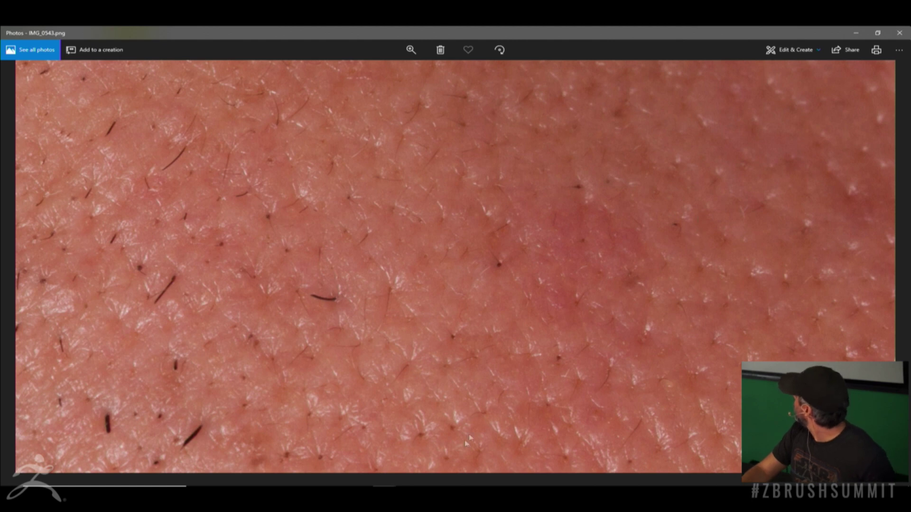
# - Minimize the reference photo and the Skin folder and switch back to ZBrush
pyautogui.click(856, 33)
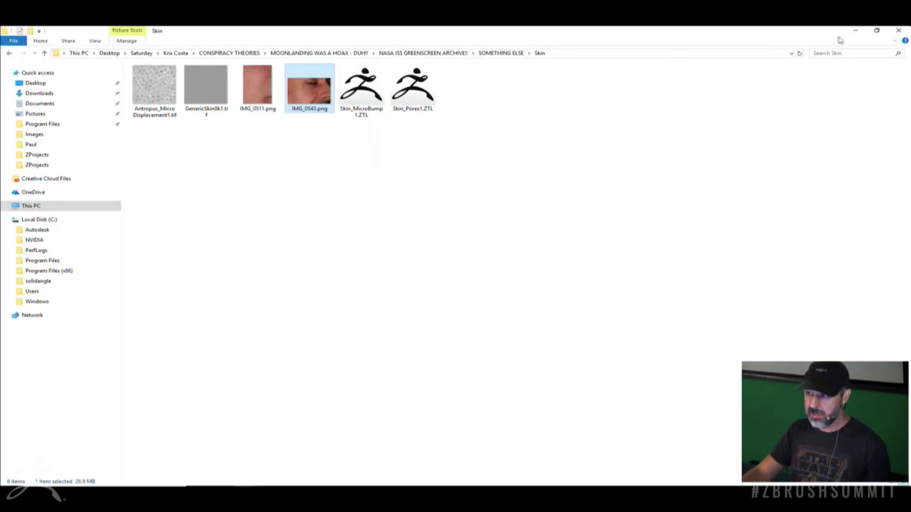
pyautogui.click(855, 30)
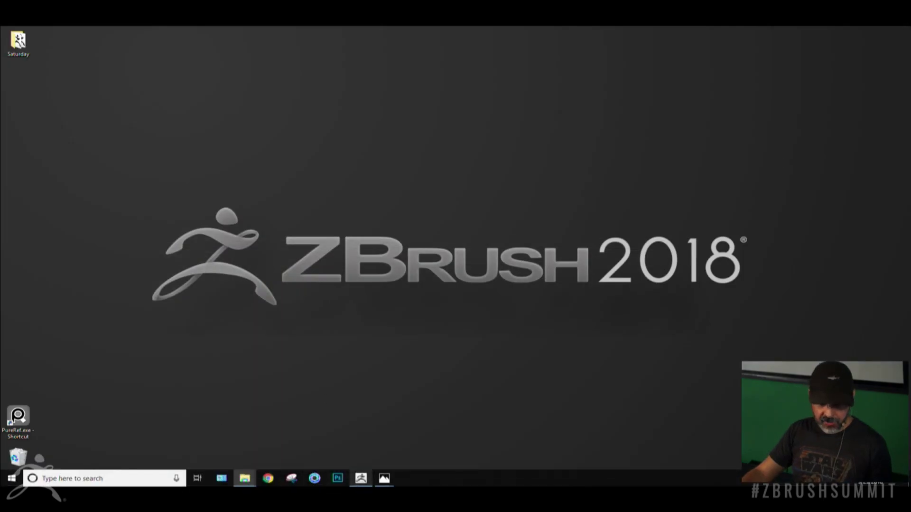
pyautogui.click(361, 478)
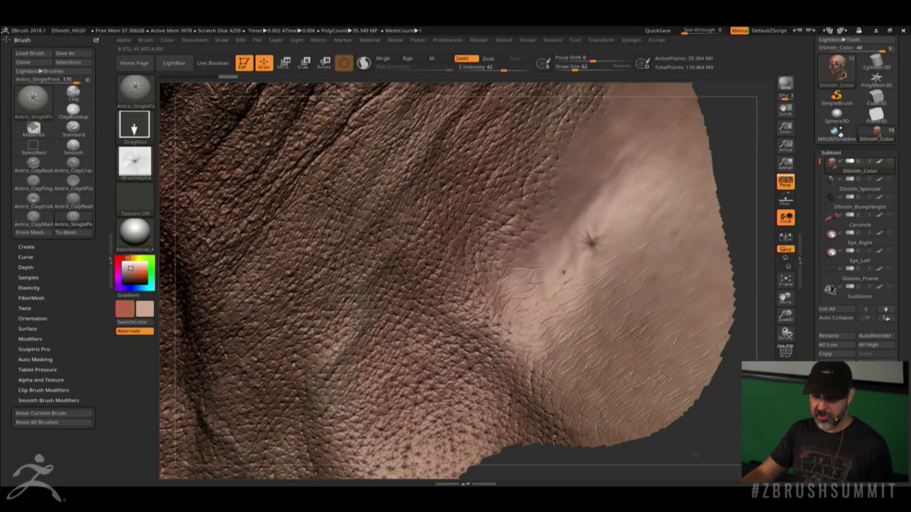
# - Stamp small pores beside the existing single pore on the smooth patch at the side of the neck base
pyautogui.moveTo(696, 454); pyautogui.dragTo(675, 426)
pyautogui.keyDown('alt'); pyautogui.moveTo(720, 116); pyautogui.dragTo(761, 265); pyautogui.keyUp('alt')
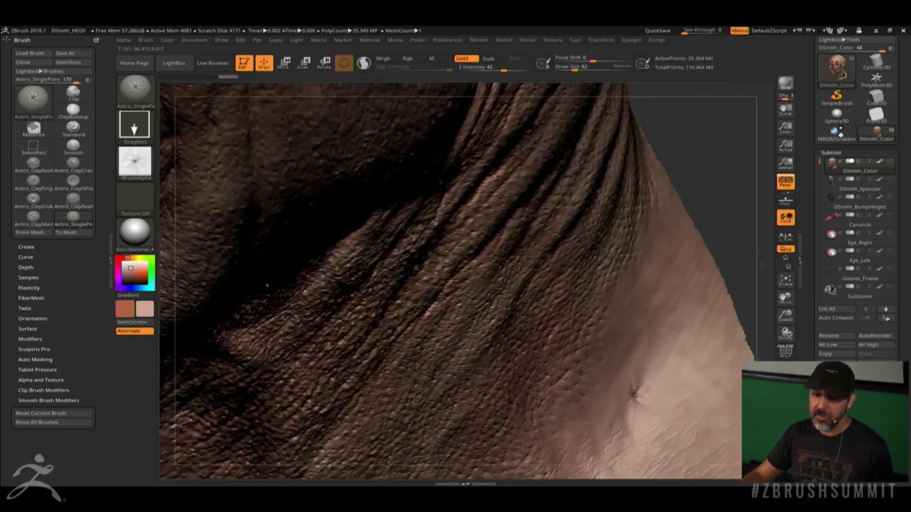
pyautogui.moveTo(710, 171)
pyautogui.mouseDown()
pyautogui.moveTo(717, 166)
pyautogui.moveTo(705, 199)
pyautogui.moveTo(819, 383)
pyautogui.moveTo(861, 427)
pyautogui.mouseUp()
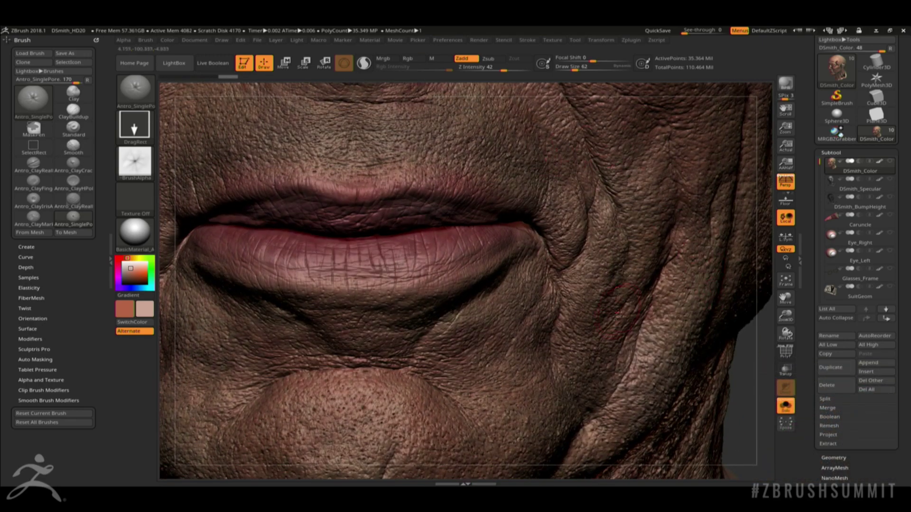
pyautogui.moveTo(743, 379)
pyautogui.keyDown('alt'); pyautogui.mouseDown()
pyautogui.moveTo(689, 418)
pyautogui.moveTo(710, 269)
pyautogui.moveTo(757, 62)
pyautogui.mouseUp(); pyautogui.keyUp('alt')
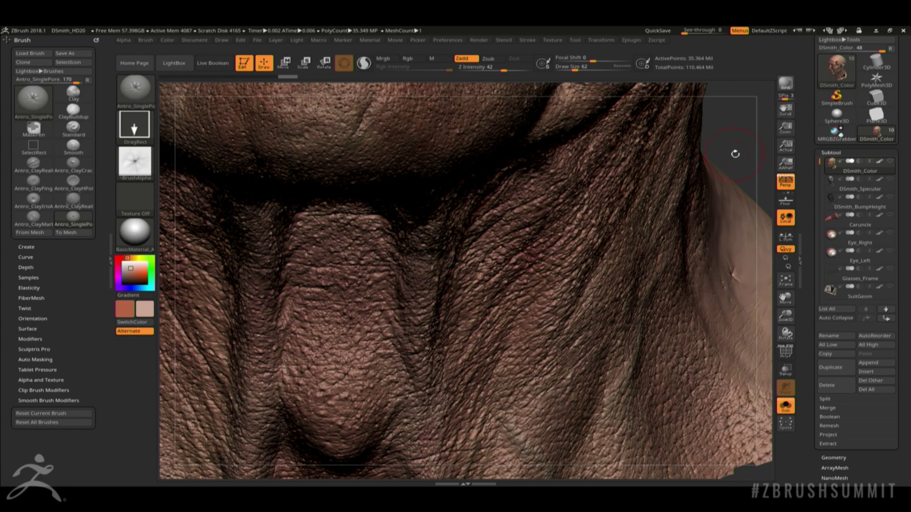
pyautogui.moveTo(732, 151); pyautogui.dragTo(604, 200)
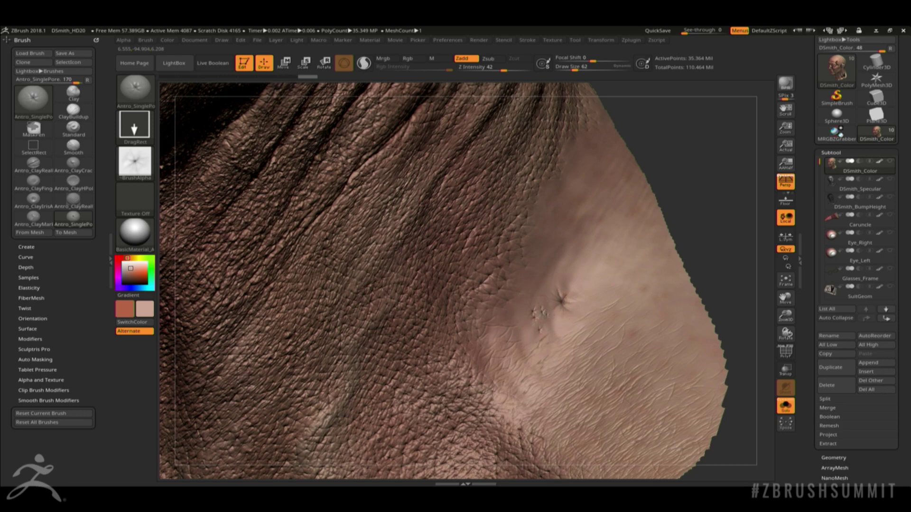
pyautogui.moveTo(541, 299)
pyautogui.mouseDown()
pyautogui.moveTo(542, 309)
pyautogui.moveTo(552, 302)
pyautogui.mouseUp()
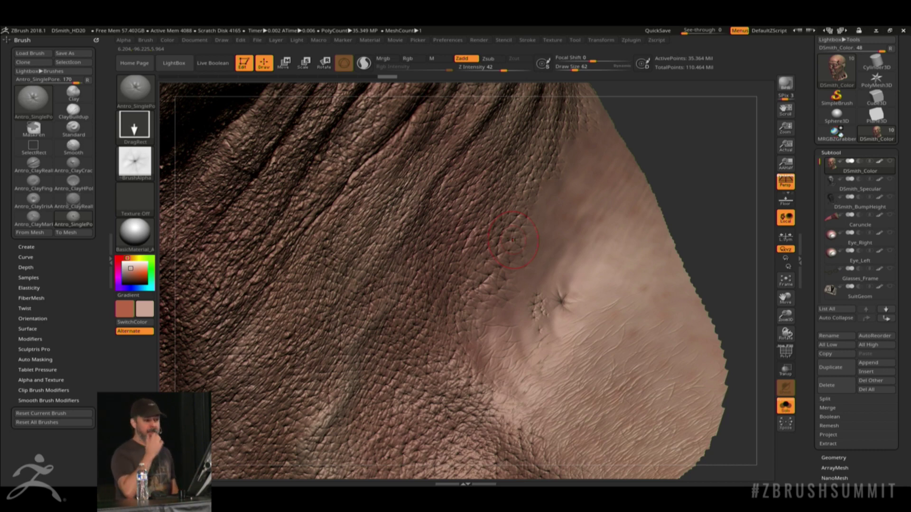
# - Examine the whole head in three-quarter view, then the mouth, chin and neck skin more closely
pyautogui.keyDown('alt'); pyautogui.moveTo(731, 211); pyautogui.dragTo(674, 243); pyautogui.keyUp('alt')
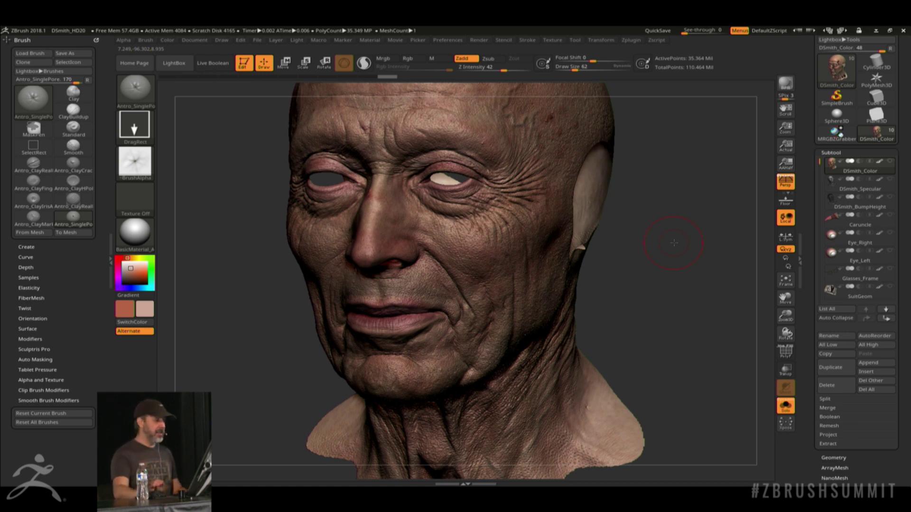
pyautogui.moveTo(666, 249); pyautogui.dragTo(696, 279)
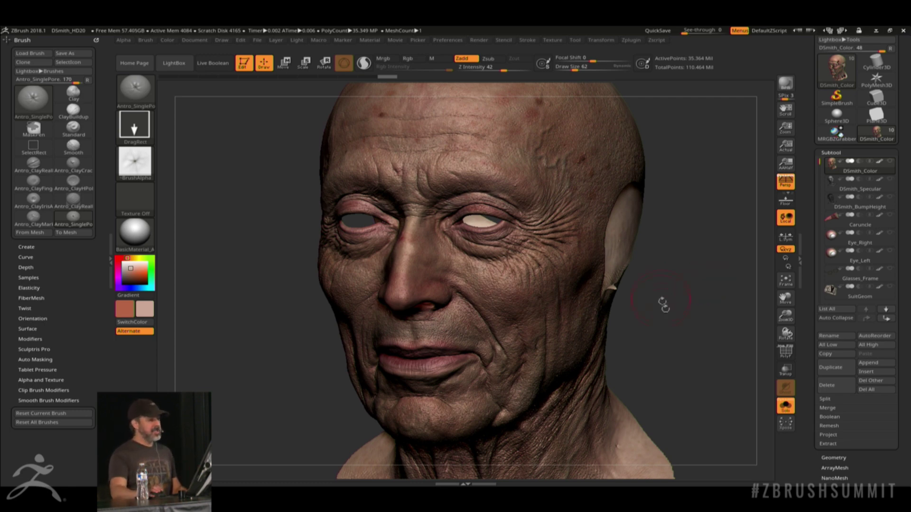
pyautogui.moveTo(682, 341); pyautogui.dragTo(680, 310)
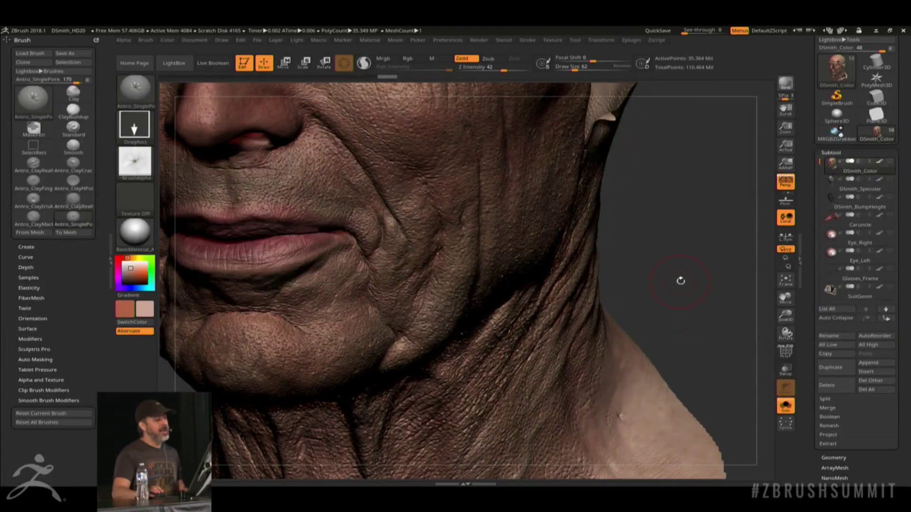
pyautogui.keyDown('alt'); pyautogui.moveTo(680, 281); pyautogui.dragTo(707, 238); pyautogui.keyUp('alt')
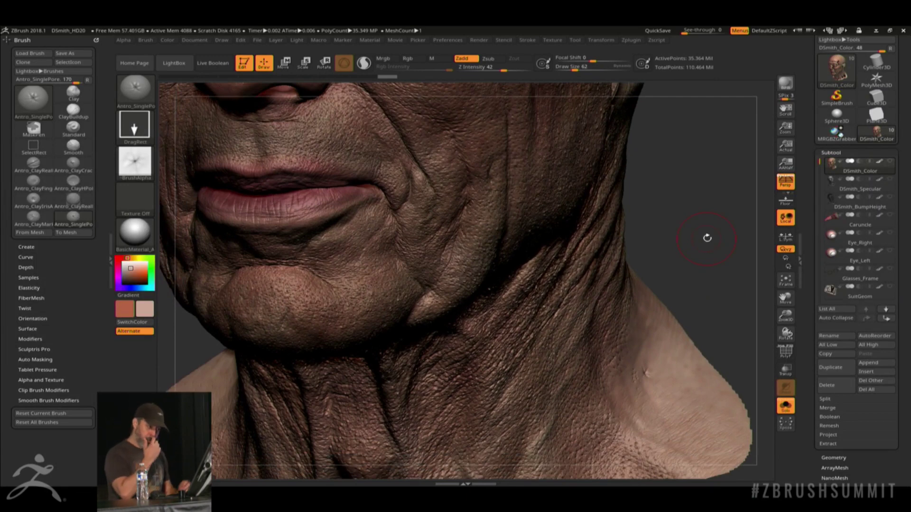
# - Examine the skin detail at the side of the neck, then the face from the front and up close
pyautogui.moveTo(712, 261)
pyautogui.keyDown('alt'); pyautogui.mouseDown()
pyautogui.moveTo(716, 228)
pyautogui.moveTo(683, 208)
pyautogui.moveTo(687, 216)
pyautogui.moveTo(685, 205)
pyautogui.mouseUp(); pyautogui.keyUp('alt')
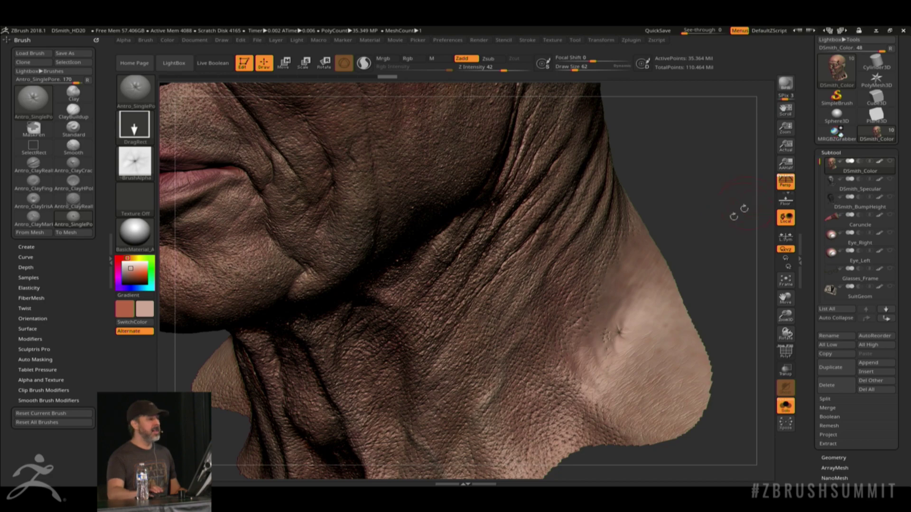
pyautogui.moveTo(698, 238)
pyautogui.mouseDown()
pyautogui.moveTo(678, 194)
pyautogui.moveTo(698, 266)
pyautogui.mouseUp()
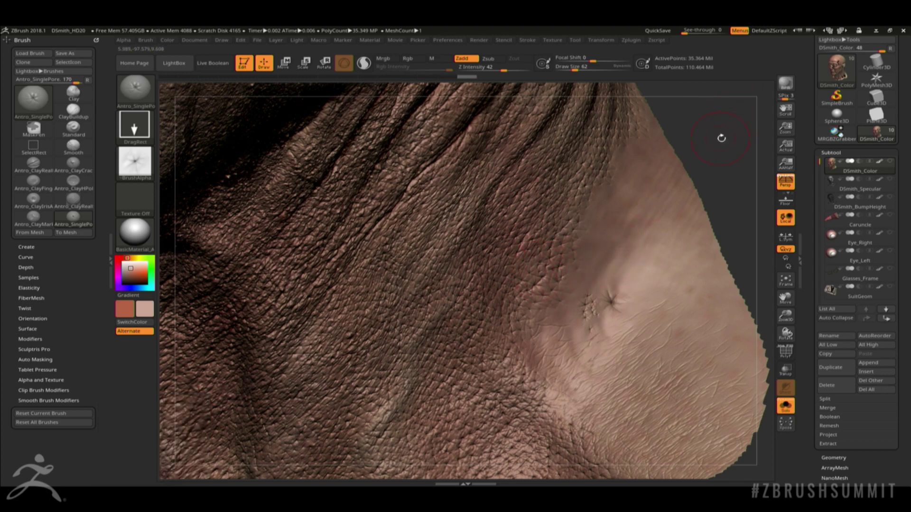
pyautogui.moveTo(721, 138)
pyautogui.keyDown('alt'); pyautogui.mouseDown()
pyautogui.moveTo(680, 162)
pyautogui.moveTo(667, 220)
pyautogui.moveTo(712, 323)
pyautogui.mouseUp(); pyautogui.keyUp('alt')
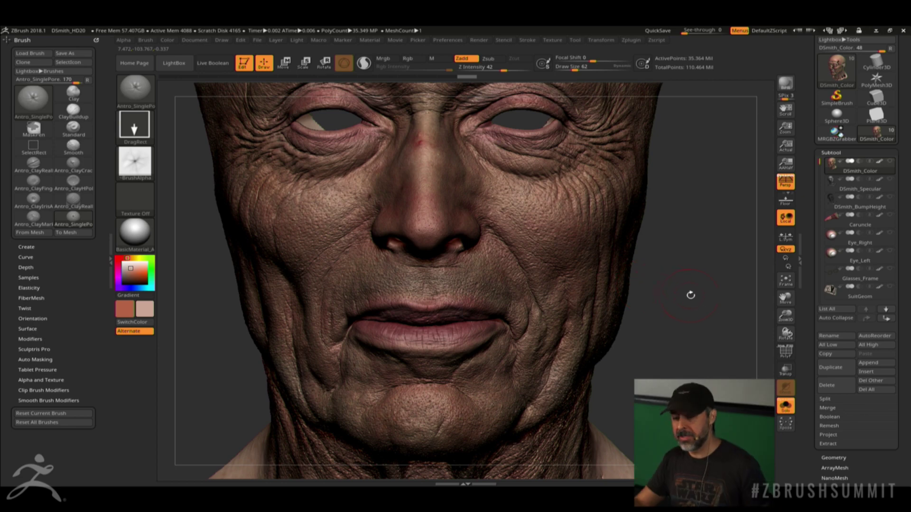
pyautogui.moveTo(689, 294); pyautogui.dragTo(683, 332)
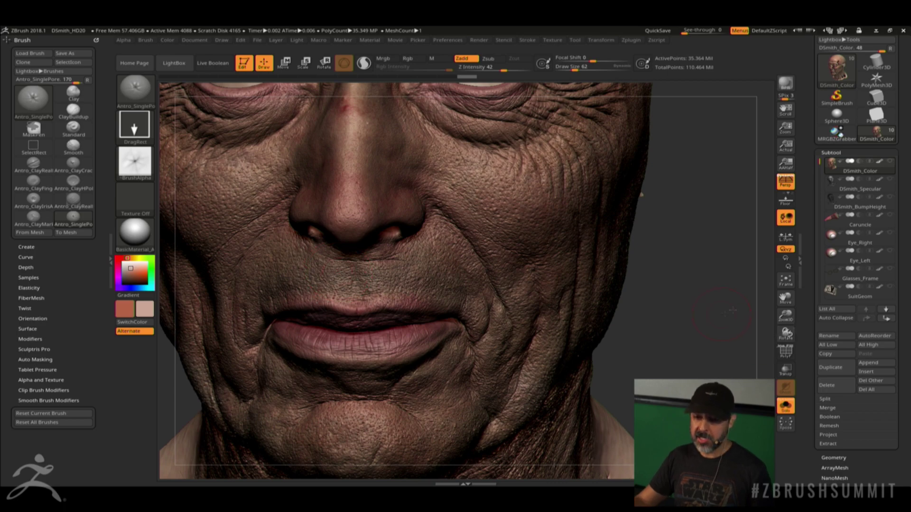
pyautogui.moveTo(741, 332); pyautogui.dragTo(691, 251)
pyautogui.keyDown('alt'); pyautogui.moveTo(716, 301); pyautogui.dragTo(667, 275); pyautogui.keyUp('alt')
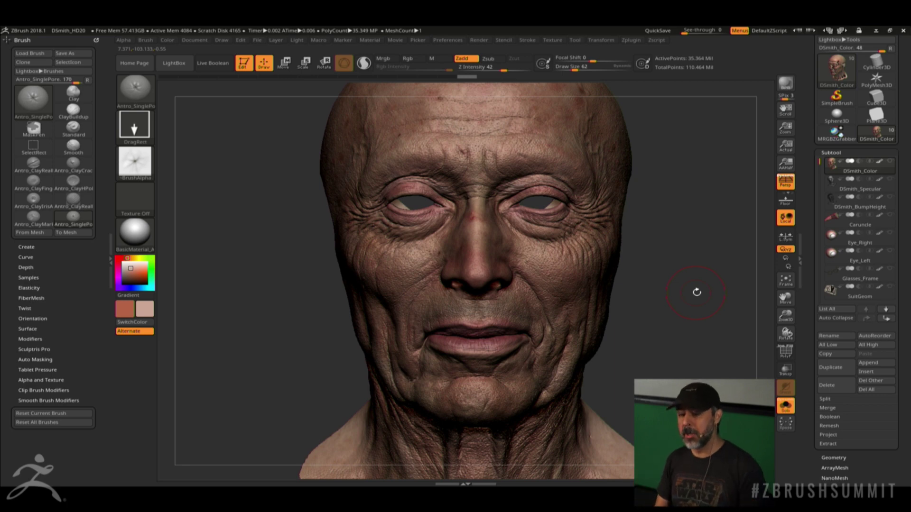
pyautogui.moveTo(695, 293); pyautogui.dragTo(677, 331)
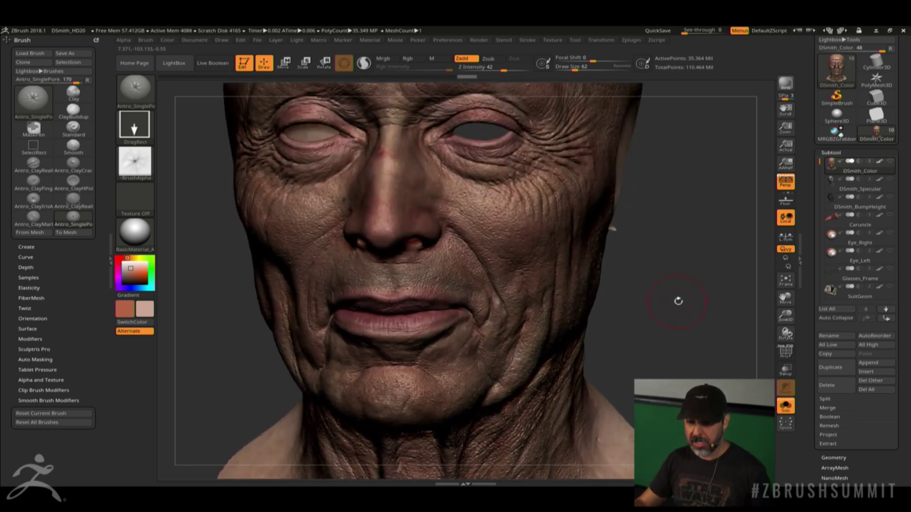
# - Stamp a small group of pores on the neck base's smooth patch, on the outer side of the large single pore
pyautogui.moveTo(676, 289); pyautogui.dragTo(725, 268)
pyautogui.keyDown('alt'); pyautogui.moveTo(731, 172); pyautogui.dragTo(651, 138); pyautogui.keyUp('alt')
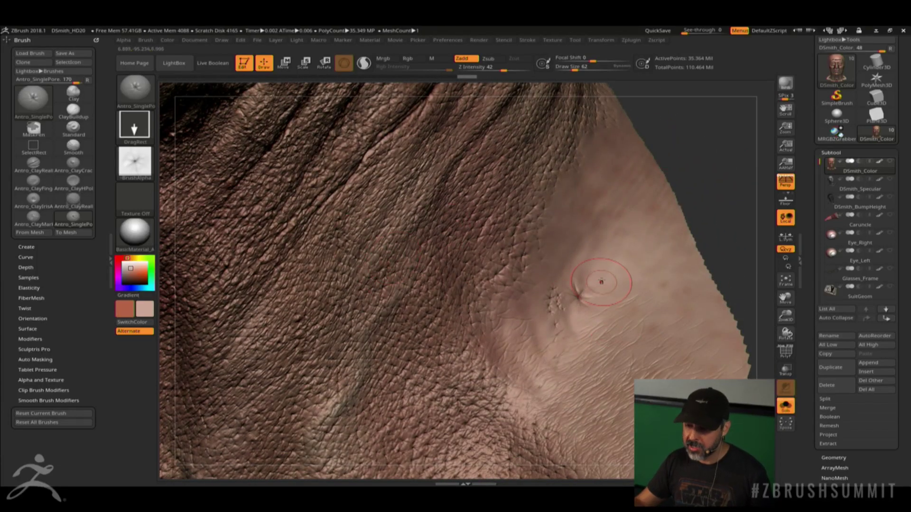
pyautogui.moveTo(616, 282)
pyautogui.mouseDown()
pyautogui.moveTo(604, 287)
pyautogui.moveTo(620, 281)
pyautogui.moveTo(604, 275)
pyautogui.moveTo(614, 272)
pyautogui.mouseUp()
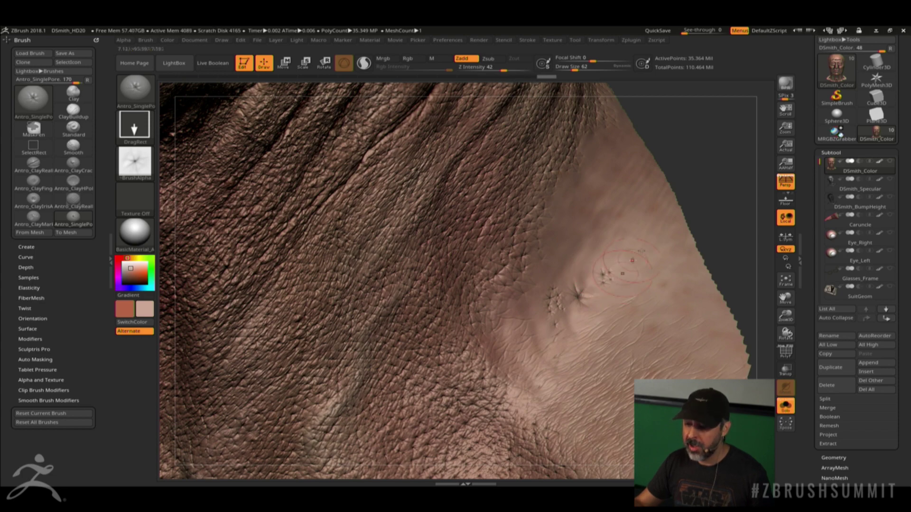
pyautogui.keyDown('alt'); pyautogui.moveTo(692, 203); pyautogui.dragTo(725, 214); pyautogui.keyUp('alt')
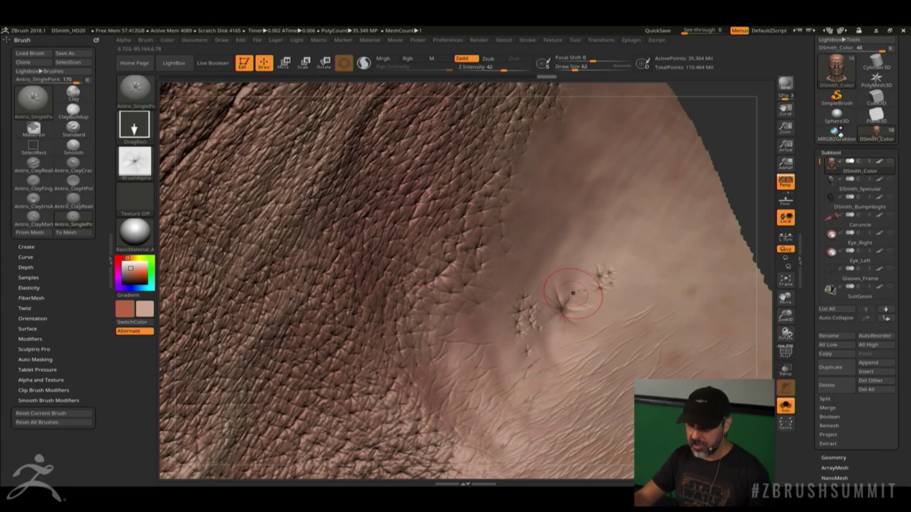
pyautogui.moveTo(743, 153)
pyautogui.mouseDown()
pyautogui.moveTo(684, 179)
pyautogui.moveTo(738, 177)
pyautogui.moveTo(716, 152)
pyautogui.moveTo(707, 183)
pyautogui.mouseUp()
pyautogui.moveTo(856, 204)
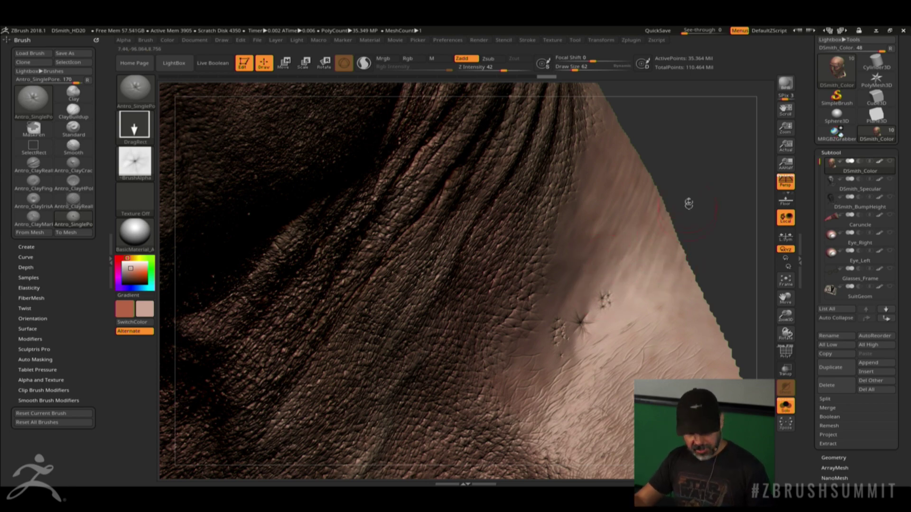
# - Examine the head's skin detail and painted colour in three-quarter views from both sides
pyautogui.keyDown('alt'); pyautogui.moveTo(704, 196); pyautogui.dragTo(694, 255); pyautogui.keyUp('alt')
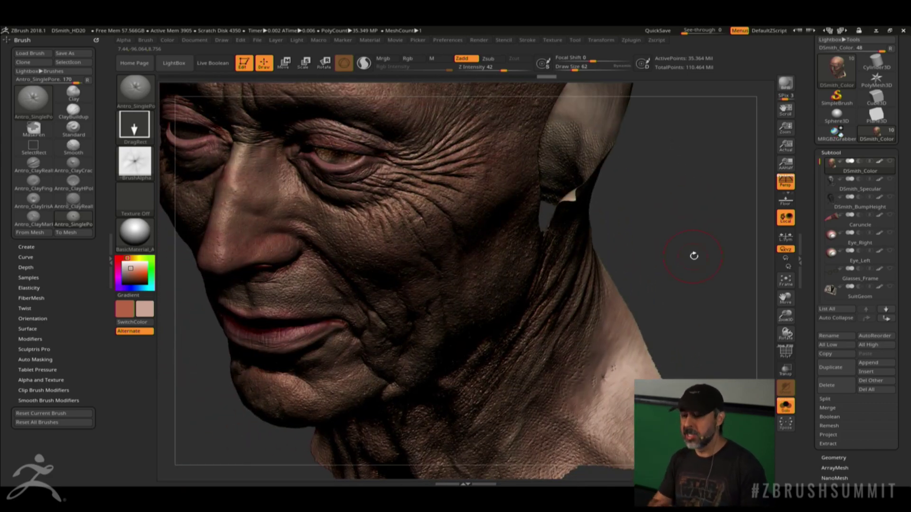
pyautogui.moveTo(695, 269)
pyautogui.keyDown('shift'); pyautogui.mouseDown()
pyautogui.moveTo(698, 281)
pyautogui.moveTo(690, 260)
pyautogui.moveTo(690, 303)
pyautogui.moveTo(699, 305)
pyautogui.mouseUp(); pyautogui.keyUp('shift')
pyautogui.moveTo(702, 306)
pyautogui.mouseDown()
pyautogui.moveTo(664, 309)
pyautogui.moveTo(667, 326)
pyautogui.moveTo(633, 312)
pyautogui.moveTo(653, 327)
pyautogui.mouseUp()
pyautogui.press('p')
pyautogui.press('p')
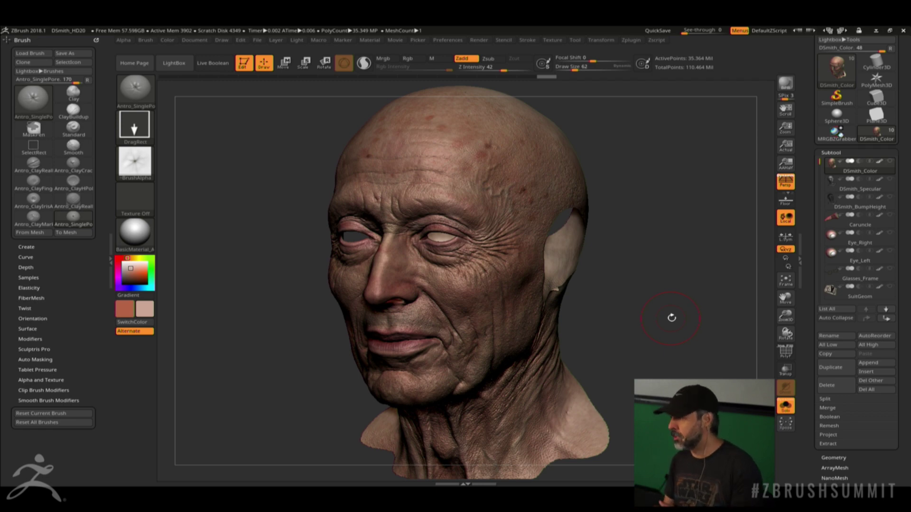
pyautogui.moveTo(643, 327); pyautogui.dragTo(685, 299)
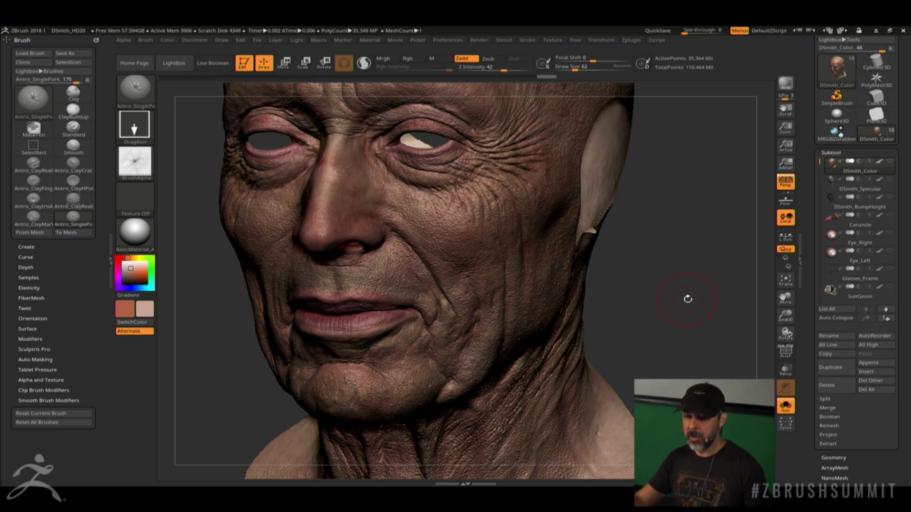
pyautogui.moveTo(658, 271)
pyautogui.keyDown('shift'); pyautogui.mouseDown()
pyautogui.moveTo(739, 338)
pyautogui.moveTo(761, 331)
pyautogui.mouseUp(); pyautogui.keyUp('shift')
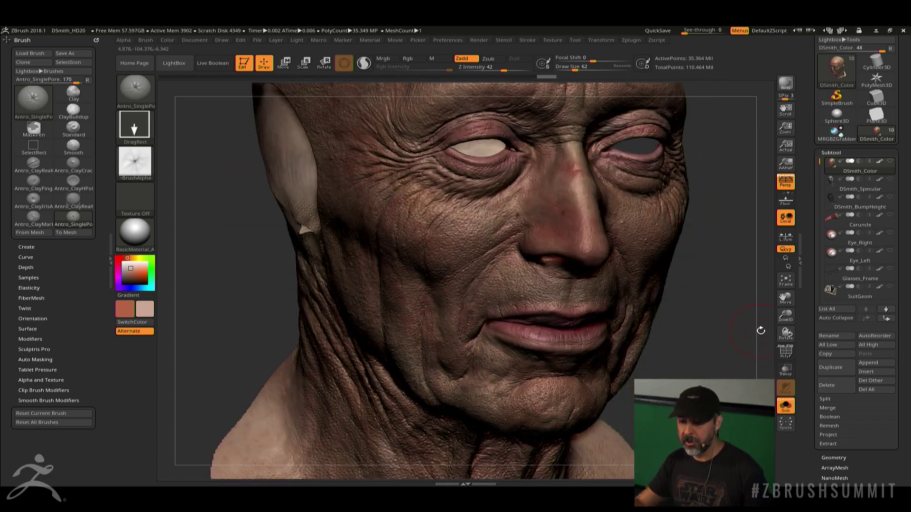
# - Examine the stamped pores at the neck base up close, then the whole head in three-quarter and front views
pyautogui.keyDown('alt'); pyautogui.moveTo(681, 368); pyautogui.dragTo(707, 206); pyautogui.keyUp('alt')
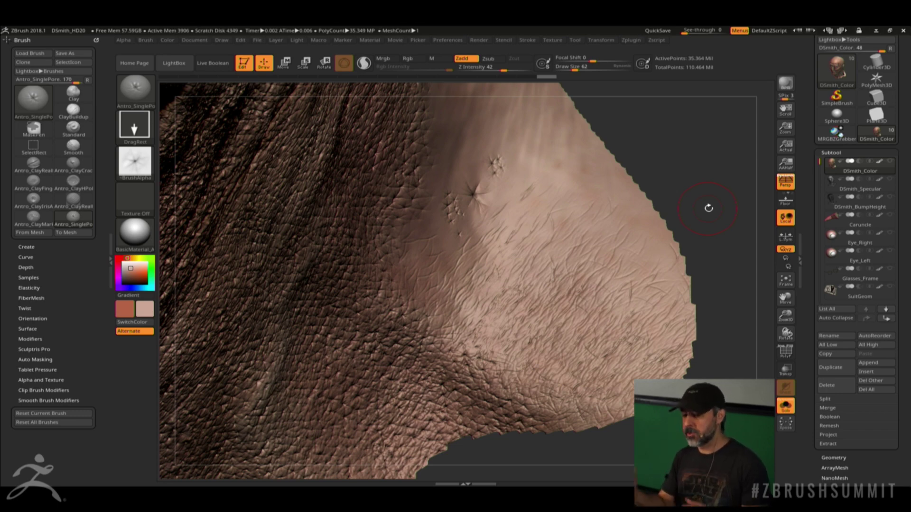
pyautogui.keyDown('alt'); pyautogui.moveTo(669, 166); pyautogui.dragTo(673, 233); pyautogui.keyUp('alt')
pyautogui.keyDown('alt'); pyautogui.moveTo(685, 266); pyautogui.dragTo(673, 284); pyautogui.keyUp('alt')
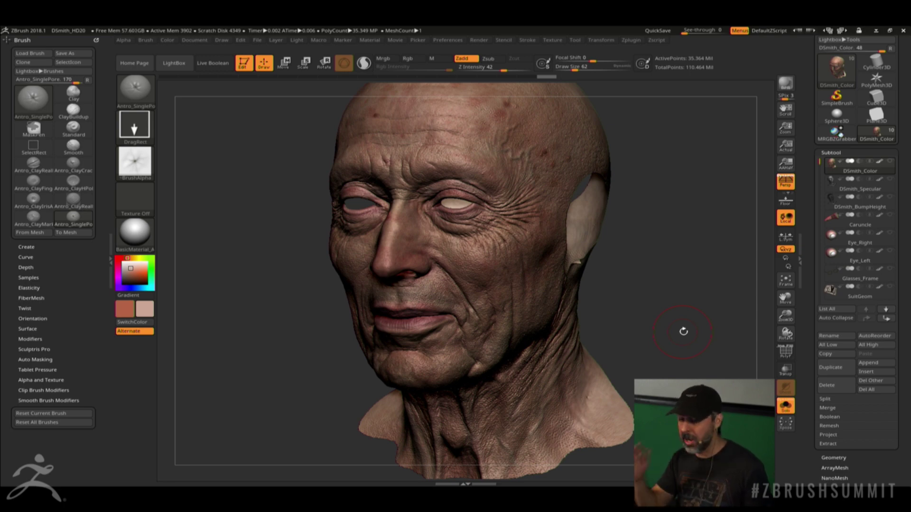
pyautogui.moveTo(683, 313); pyautogui.dragTo(686, 316)
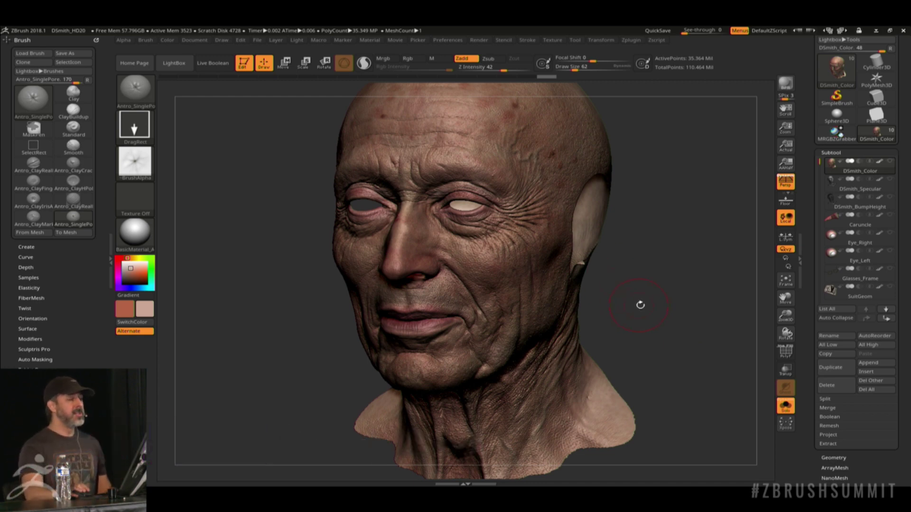
pyautogui.moveTo(641, 304); pyautogui.dragTo(669, 317)
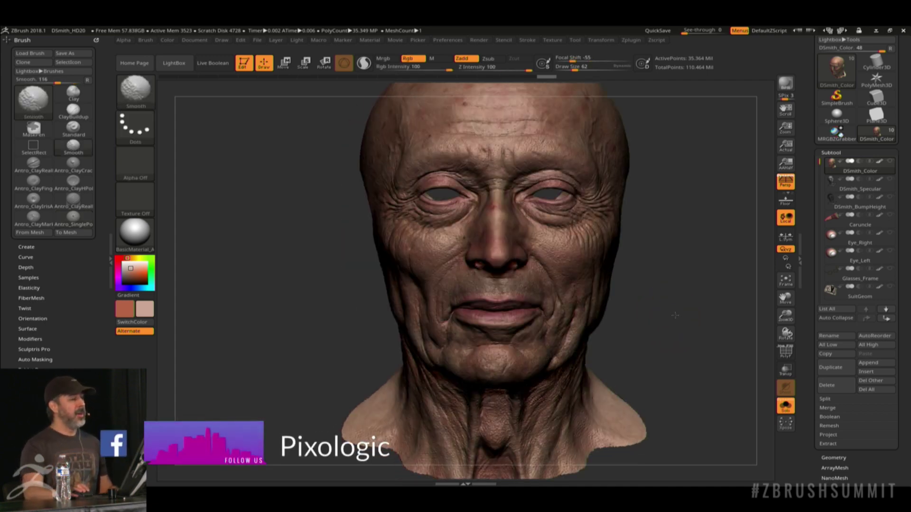
pyautogui.moveTo(680, 315)
pyautogui.mouseDown()
pyautogui.moveTo(640, 319)
pyautogui.moveTo(650, 315)
pyautogui.moveTo(579, 292)
pyautogui.mouseUp()
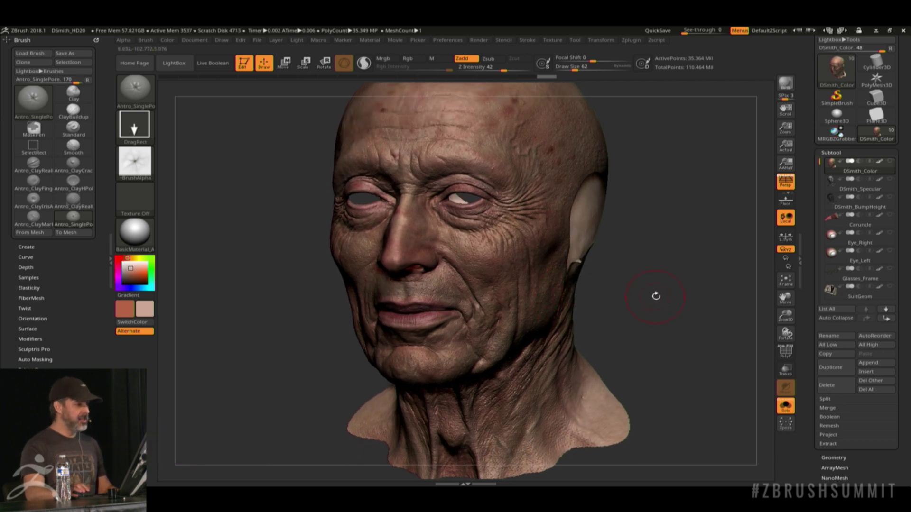
# - Choose the Antro_MultiPores brush and stamp a pore cluster on the neck base's smooth patch, below the single pores
pyautogui.keyDown('alt'); pyautogui.moveTo(665, 303); pyautogui.dragTo(698, 291); pyautogui.keyUp('alt')
pyautogui.click(135, 87)
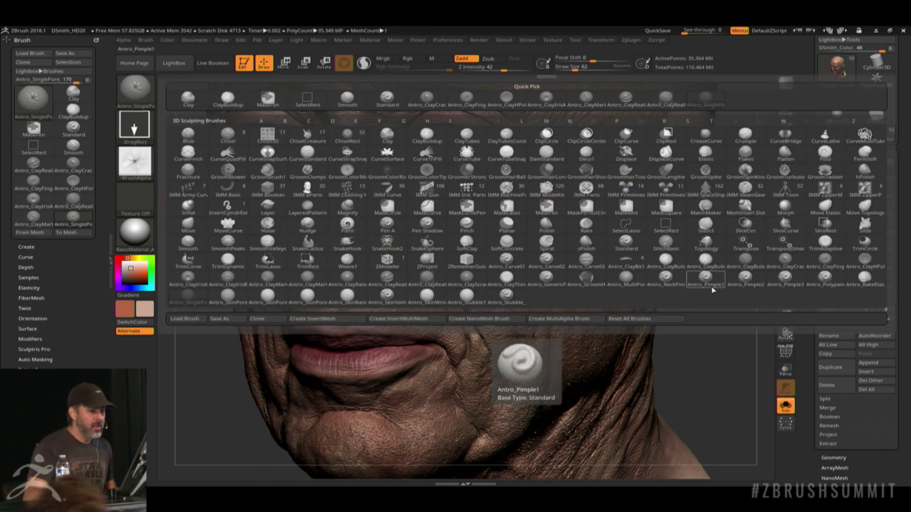
pyautogui.click(622, 280)
pyautogui.moveTo(710, 356)
pyautogui.keyDown('alt'); pyautogui.mouseDown()
pyautogui.moveTo(649, 193)
pyautogui.moveTo(688, 190)
pyautogui.moveTo(733, 207)
pyautogui.moveTo(529, 224)
pyautogui.moveTo(580, 302)
pyautogui.mouseUp(); pyautogui.keyUp('alt')
pyautogui.moveTo(434, 297); pyautogui.dragTo(464, 335)
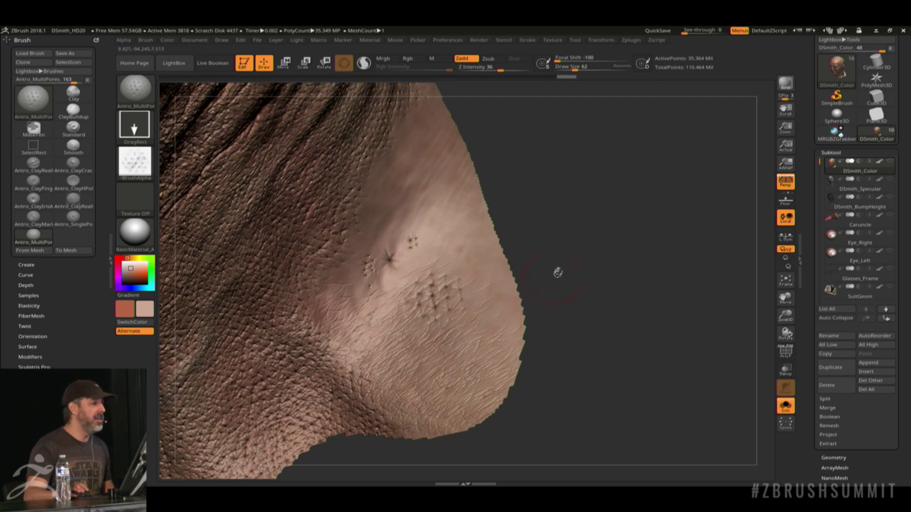
# - Stamp further overlapping multi-pore clusters beneath the first one and check the relief from several angles
pyautogui.moveTo(555, 270); pyautogui.dragTo(484, 287)
pyautogui.moveTo(457, 326); pyautogui.dragTo(484, 360)
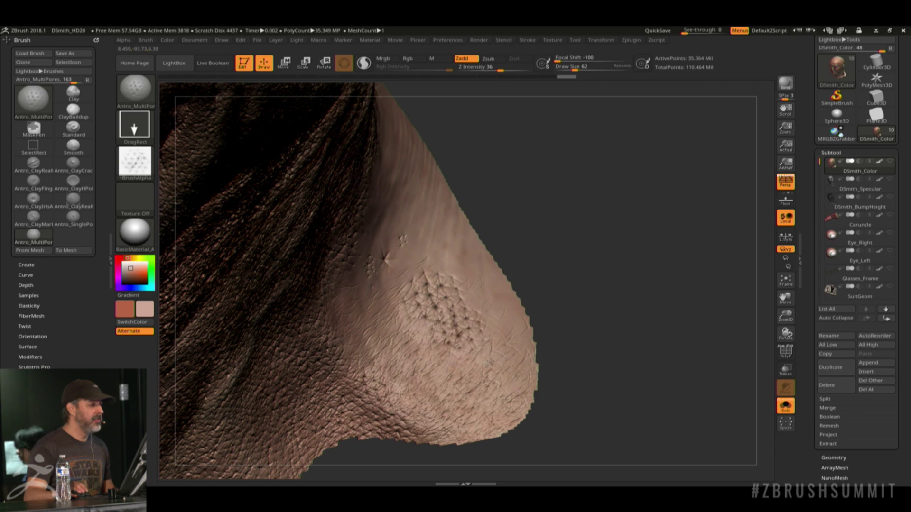
pyautogui.moveTo(419, 338); pyautogui.dragTo(448, 365)
pyautogui.moveTo(623, 287)
pyautogui.mouseDown()
pyautogui.moveTo(593, 271)
pyautogui.moveTo(611, 285)
pyautogui.mouseUp()
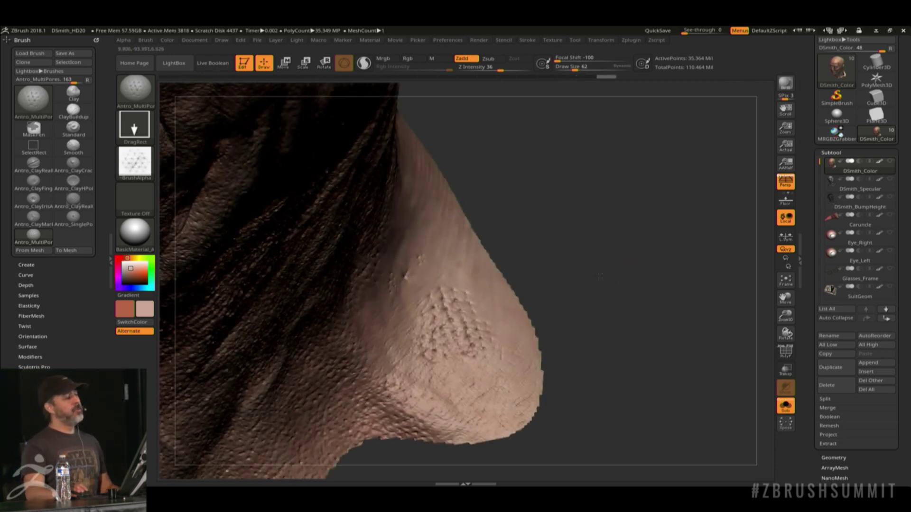
pyautogui.keyDown('alt'); pyautogui.moveTo(515, 225); pyautogui.dragTo(582, 201); pyautogui.keyUp('alt')
pyautogui.keyDown('alt'); pyautogui.moveTo(633, 399); pyautogui.dragTo(762, 261); pyautogui.keyUp('alt')
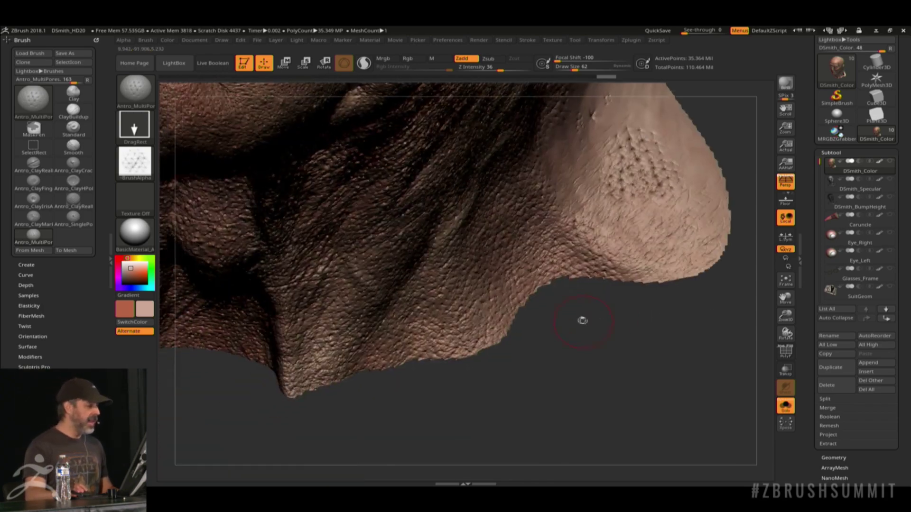
pyautogui.moveTo(580, 318)
pyautogui.keyDown('alt'); pyautogui.mouseDown()
pyautogui.moveTo(546, 346)
pyautogui.moveTo(409, 405)
pyautogui.mouseUp(); pyautogui.keyUp('alt')
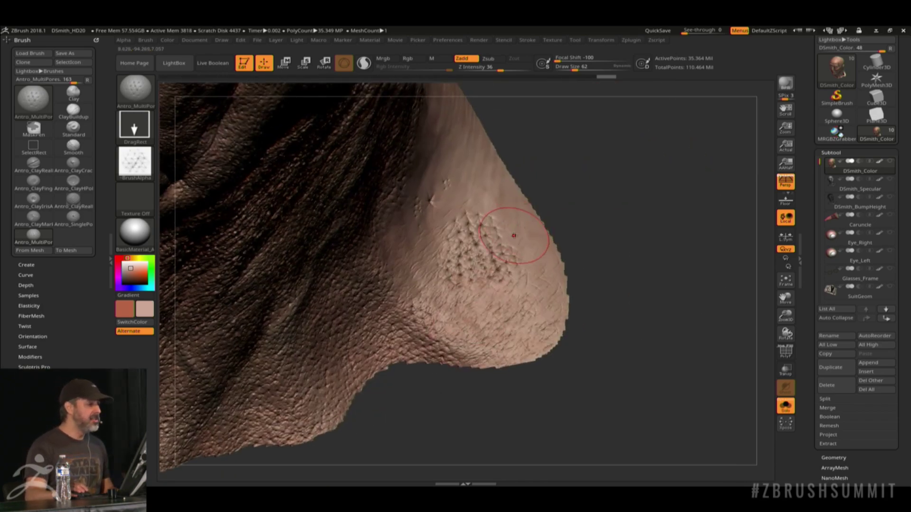
# - Extend the multi-pore patch towards the shoulder's outer edge and upwards over the large single pore, mixing large and small clusters
pyautogui.moveTo(517, 236)
pyautogui.mouseDown()
pyautogui.moveTo(531, 250)
pyautogui.moveTo(519, 273)
pyautogui.moveTo(546, 292)
pyautogui.mouseUp()
pyautogui.keyDown('alt'); pyautogui.moveTo(631, 266); pyautogui.dragTo(677, 301); pyautogui.keyUp('alt')
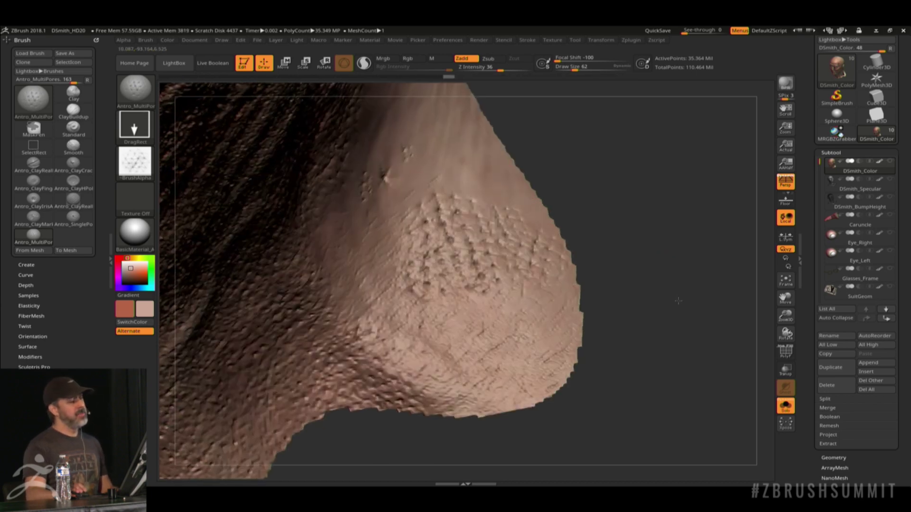
pyautogui.moveTo(612, 292); pyautogui.dragTo(626, 294)
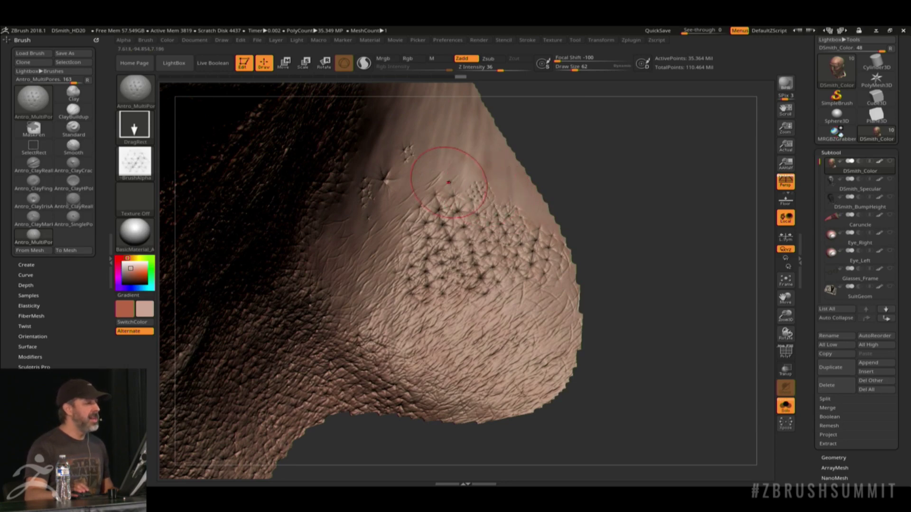
pyautogui.moveTo(458, 182); pyautogui.dragTo(463, 200)
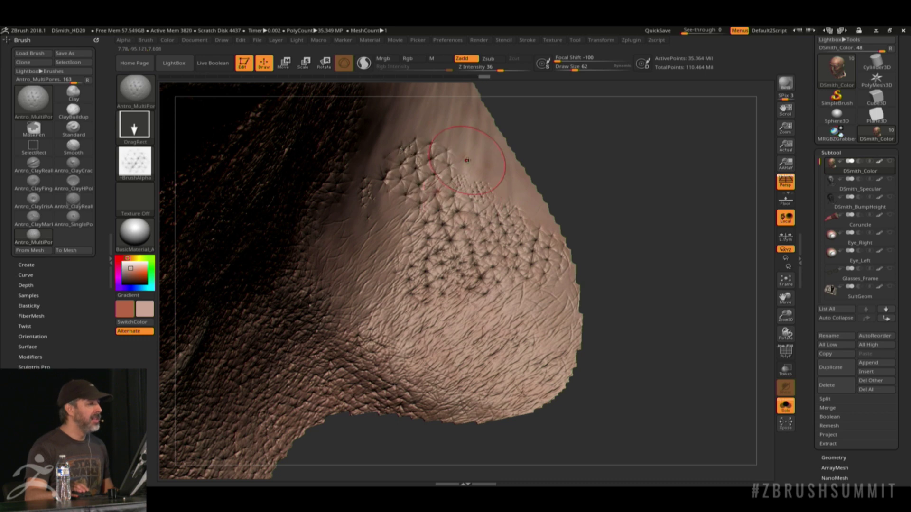
pyautogui.moveTo(472, 160); pyautogui.dragTo(478, 175)
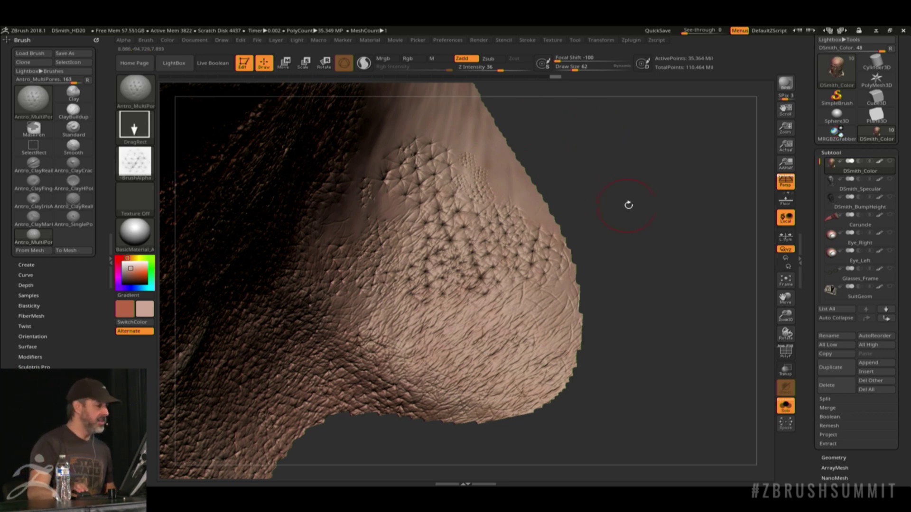
# - Choose the Antro_Pimple1 brush and stamp two small pimples on the smooth skin above the pore clusters
pyautogui.moveTo(628, 205); pyautogui.dragTo(603, 192)
pyautogui.click(141, 88)
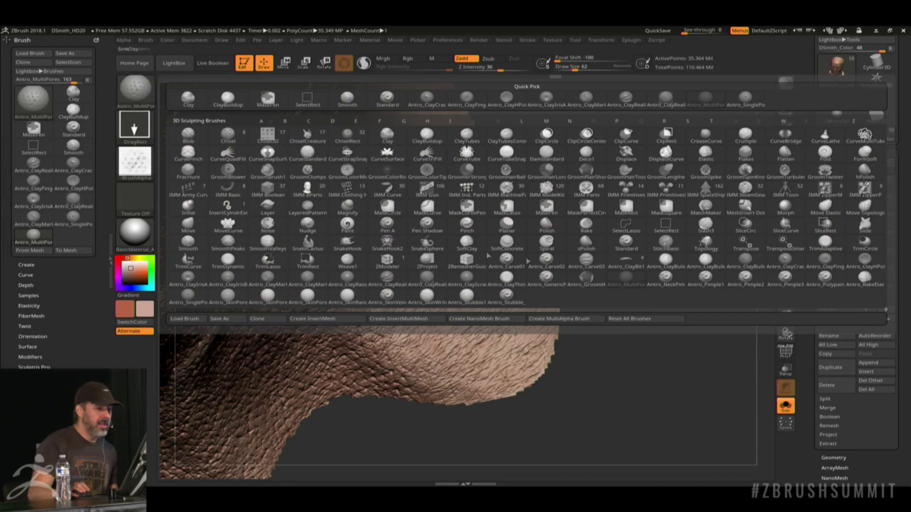
pyautogui.click(707, 284)
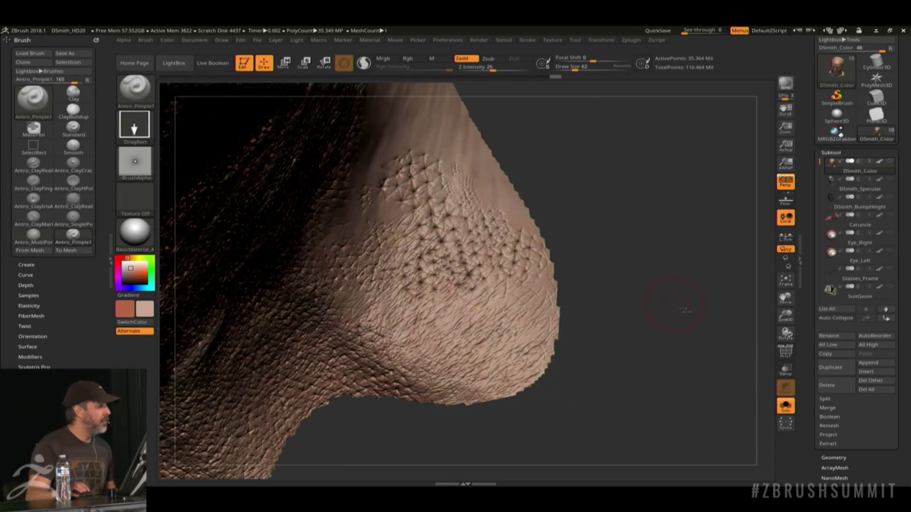
pyautogui.keyDown('alt'); pyautogui.moveTo(581, 249); pyautogui.dragTo(614, 287); pyautogui.keyUp('alt')
pyautogui.moveTo(573, 189)
pyautogui.keyDown('alt'); pyautogui.mouseDown()
pyautogui.moveTo(578, 288)
pyautogui.moveTo(603, 289)
pyautogui.moveTo(568, 227)
pyautogui.mouseUp(); pyautogui.keyUp('alt')
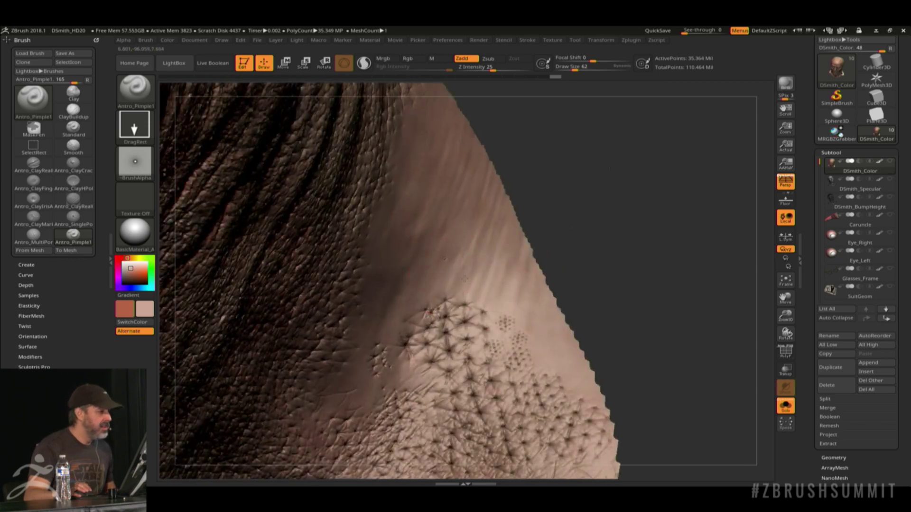
pyautogui.click(481, 269)
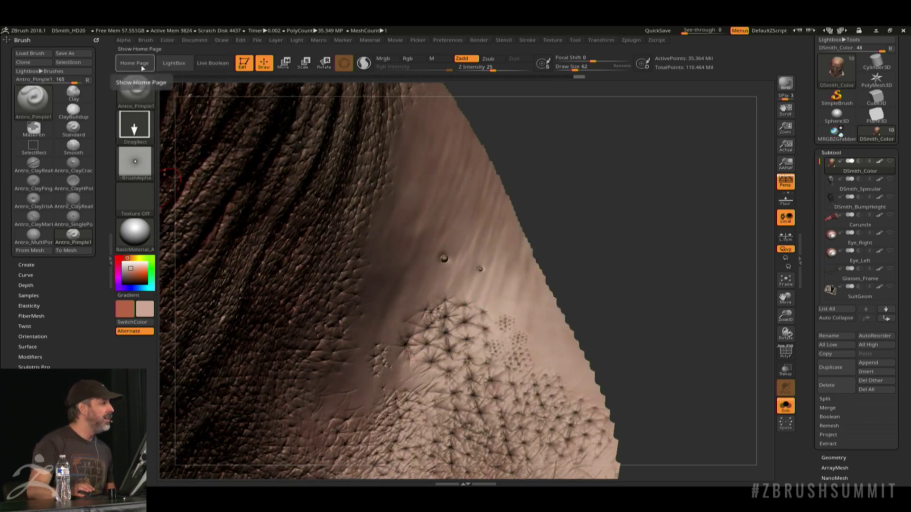
# - Show the Modify settings of the Antro_Pimple1 brush's alpha, including its adjustment curve
pyautogui.click(128, 41)
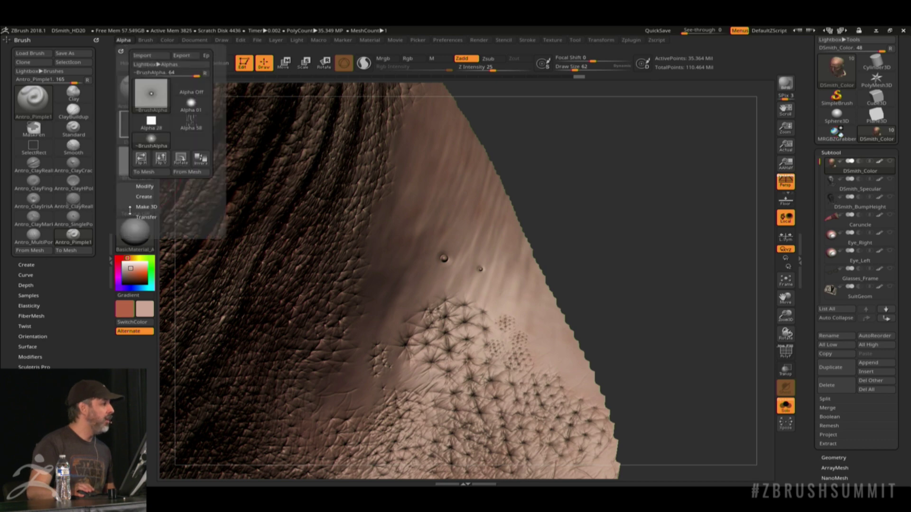
pyautogui.click(151, 186)
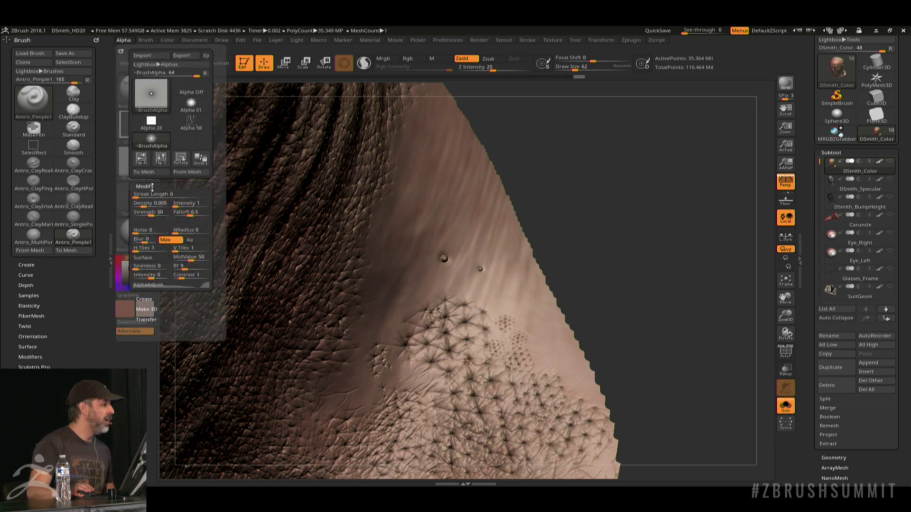
pyautogui.click(156, 285)
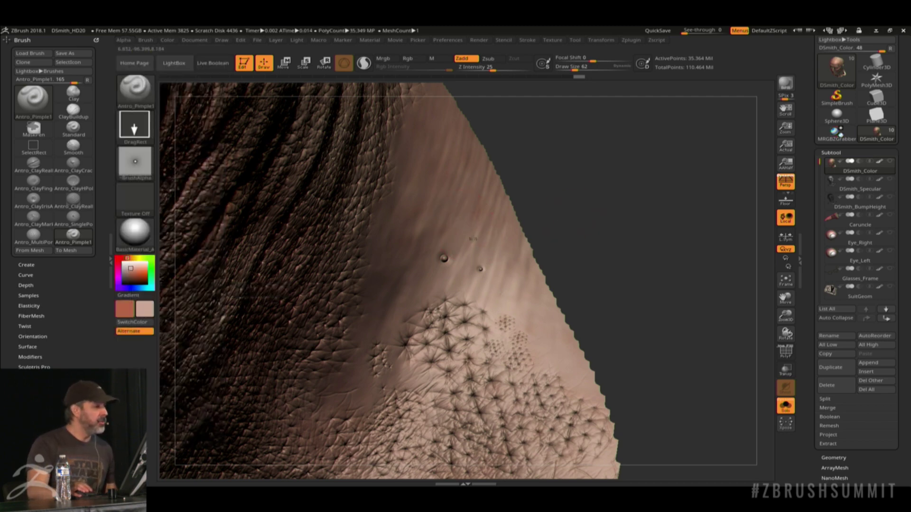
# - Enable Rgb colour on the Antro_Pimple1 brush and pick a dark brown for detailing the nose
pyautogui.keyDown('alt'); pyautogui.moveTo(600, 154); pyautogui.dragTo(767, 283); pyautogui.keyUp('alt')
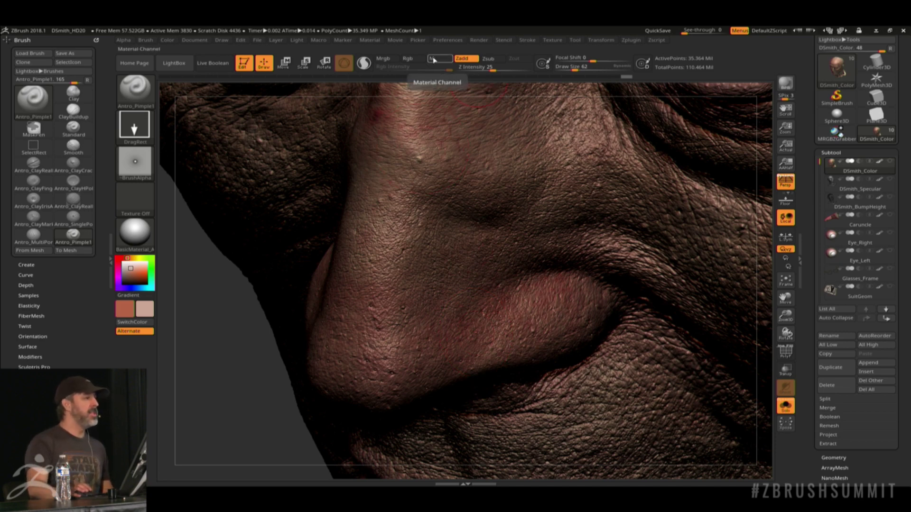
pyautogui.click(407, 59)
pyautogui.moveTo(130, 272); pyautogui.dragTo(152, 264)
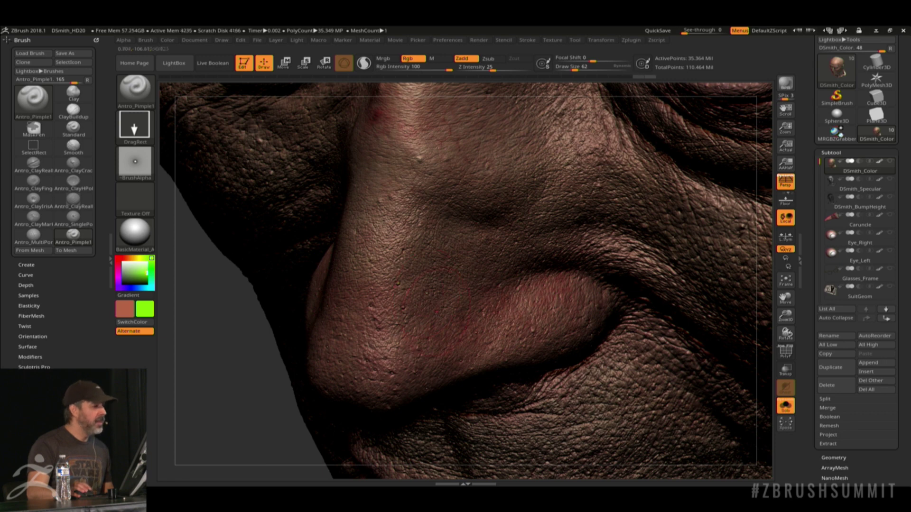
pyautogui.click(119, 286)
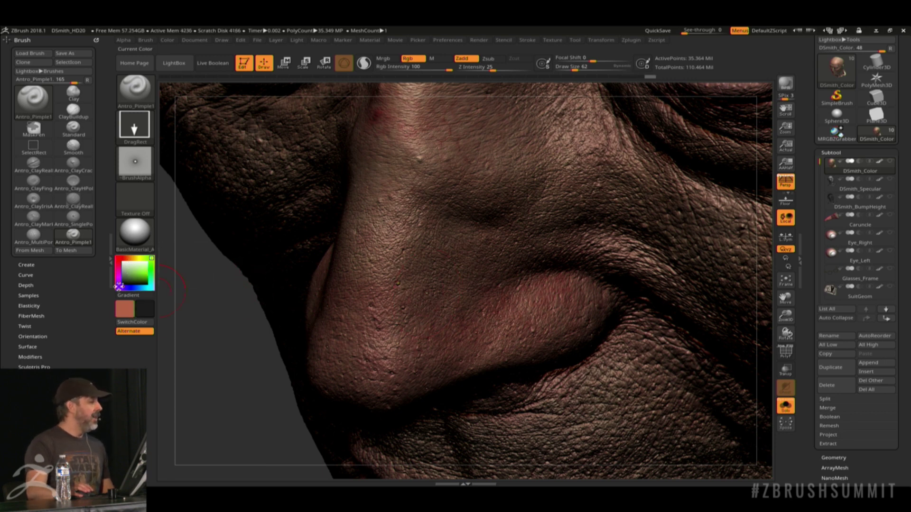
pyautogui.click(119, 286)
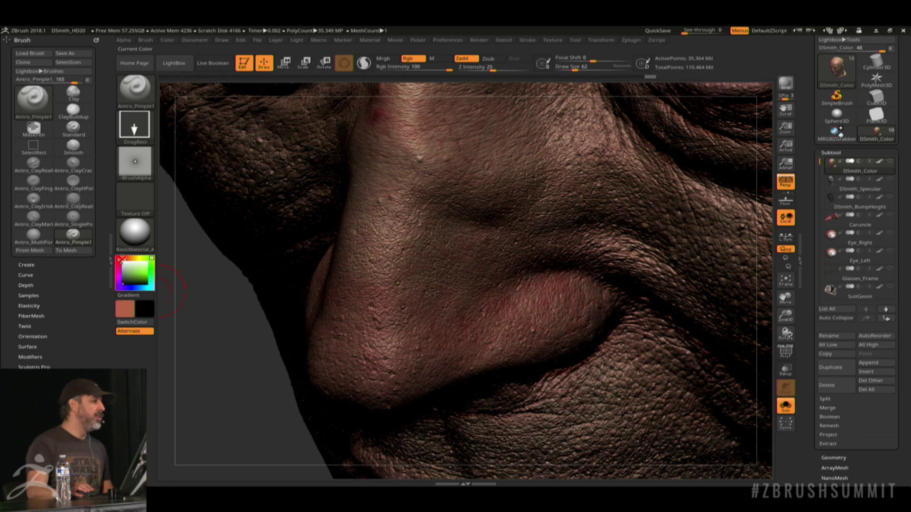
pyautogui.click(128, 258)
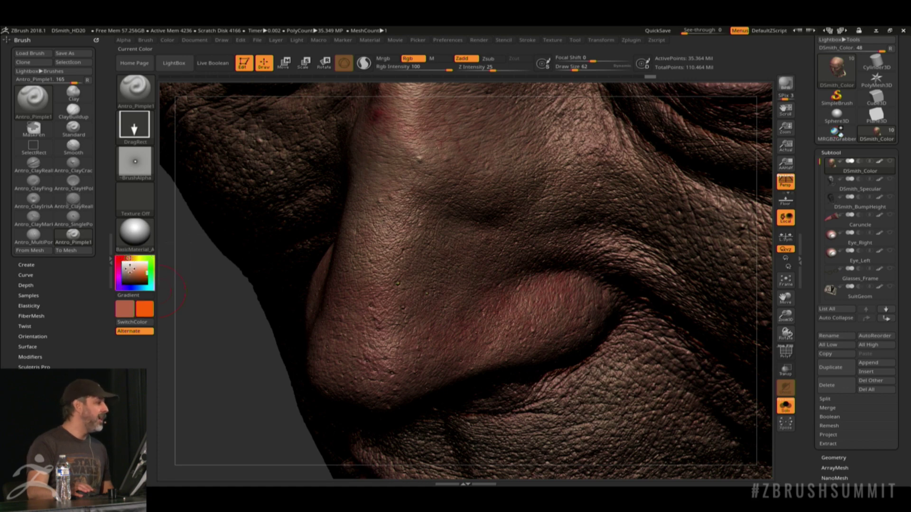
pyautogui.moveTo(130, 279); pyautogui.dragTo(129, 281)
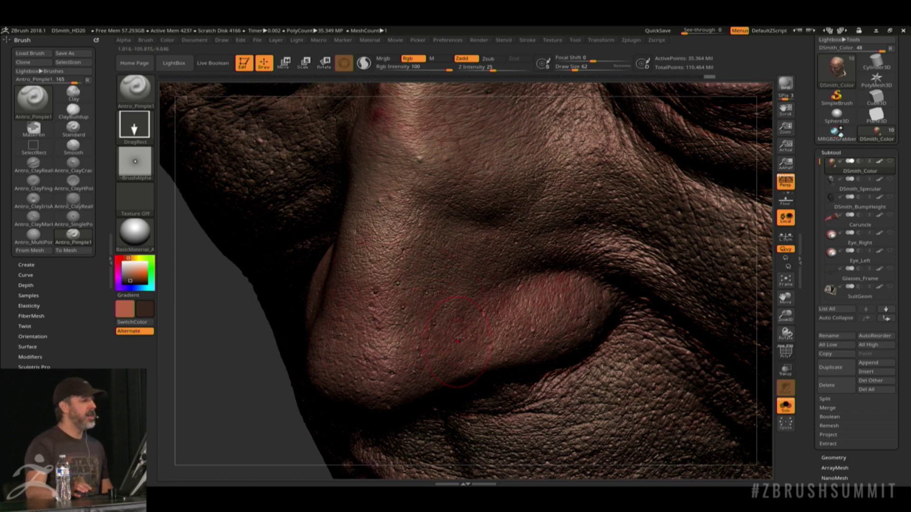
# - Choose the Antro_Pimple2 brush for detailing the skin around the nose bridge
pyautogui.click(144, 93)
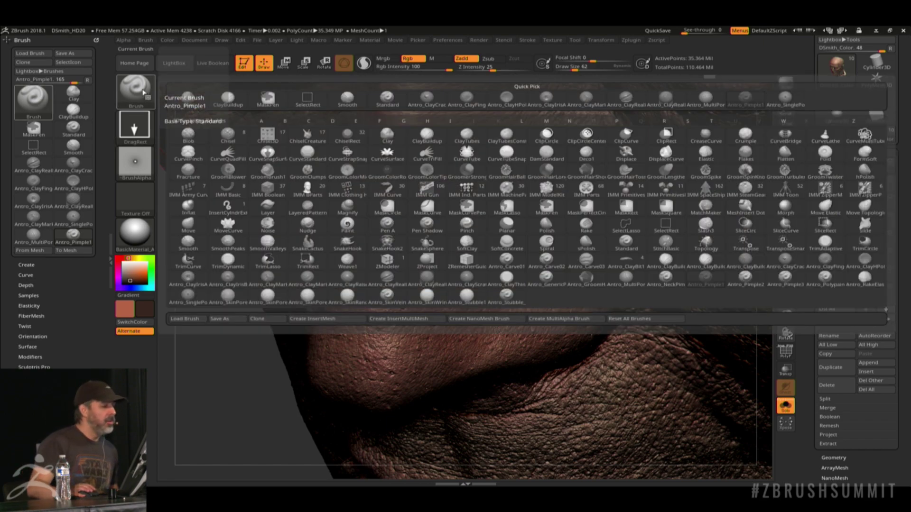
pyautogui.click(744, 280)
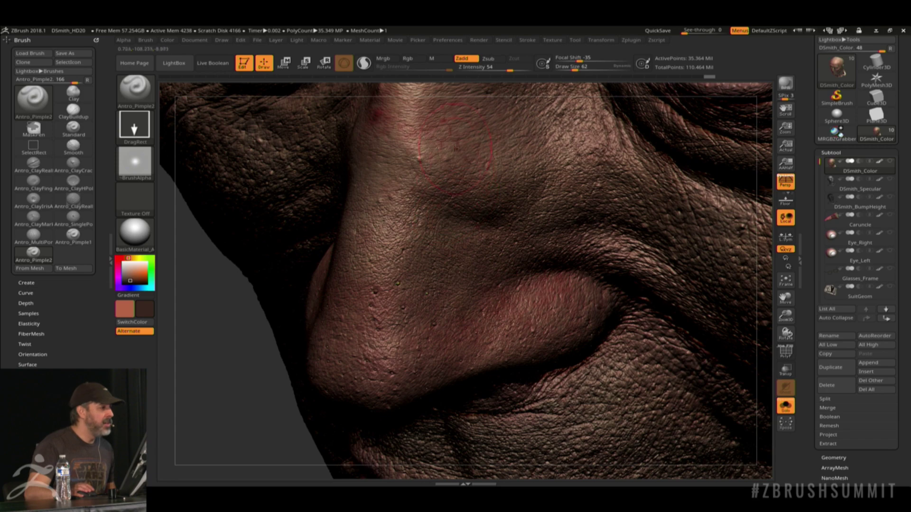
pyautogui.keyDown('alt'); pyautogui.moveTo(202, 328); pyautogui.dragTo(204, 478); pyautogui.keyUp('alt')
pyautogui.moveTo(761, 321); pyautogui.dragTo(768, 314)
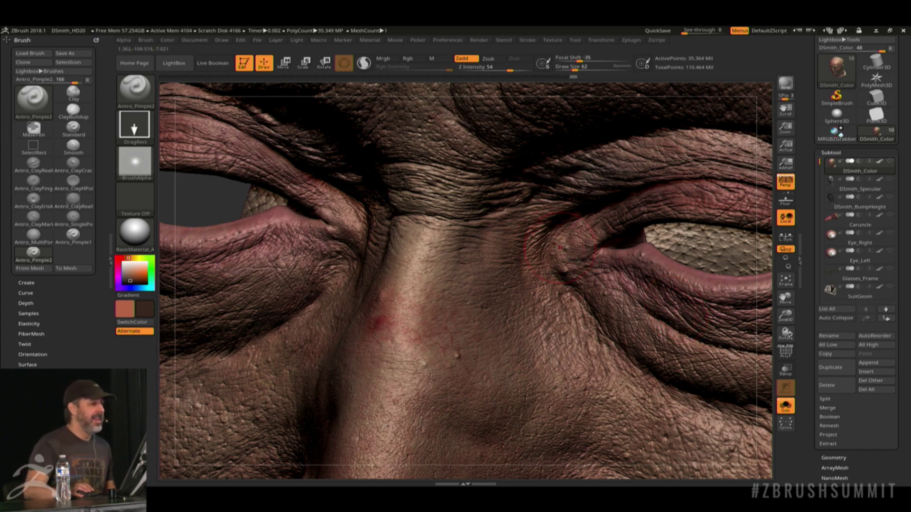
# - Choose the Antro_Pimple3 brush and stamp soft bumps on the skin around the nose bridge and inner eye corner
pyautogui.click(150, 97)
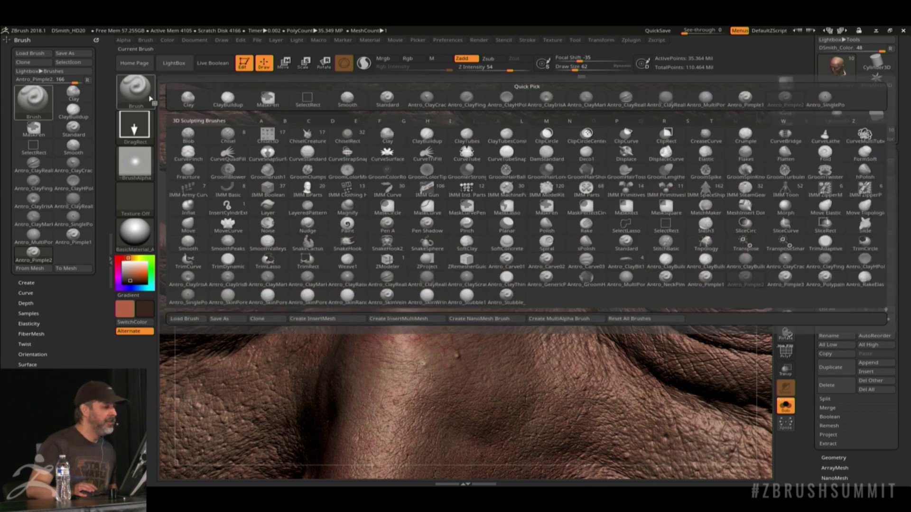
pyautogui.click(786, 279)
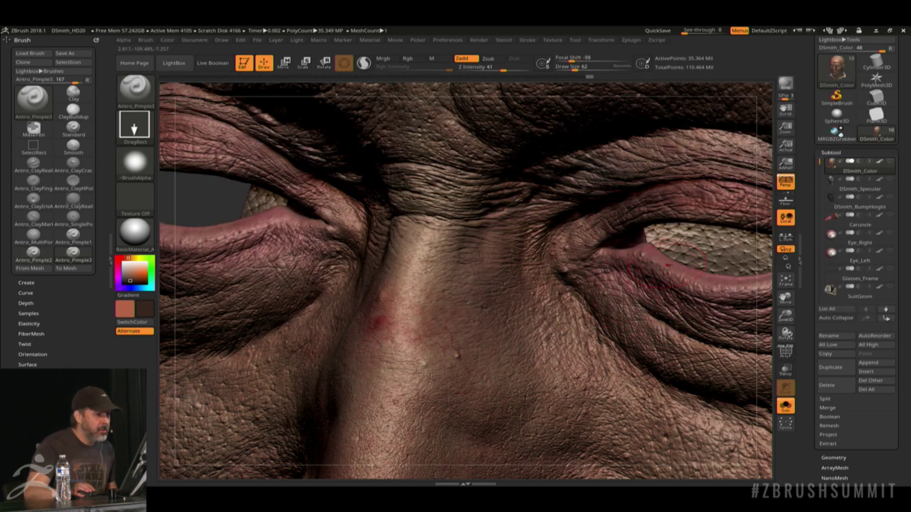
pyautogui.moveTo(594, 299); pyautogui.dragTo(598, 303)
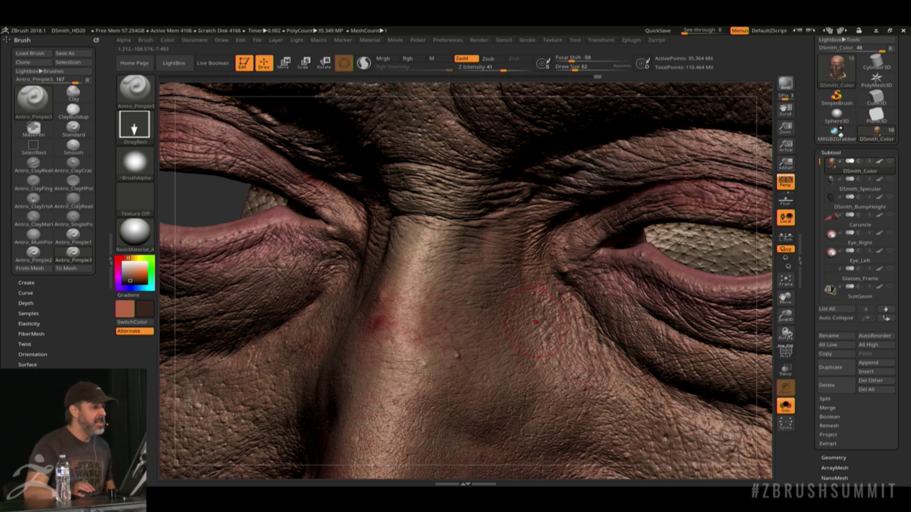
pyautogui.press('space')
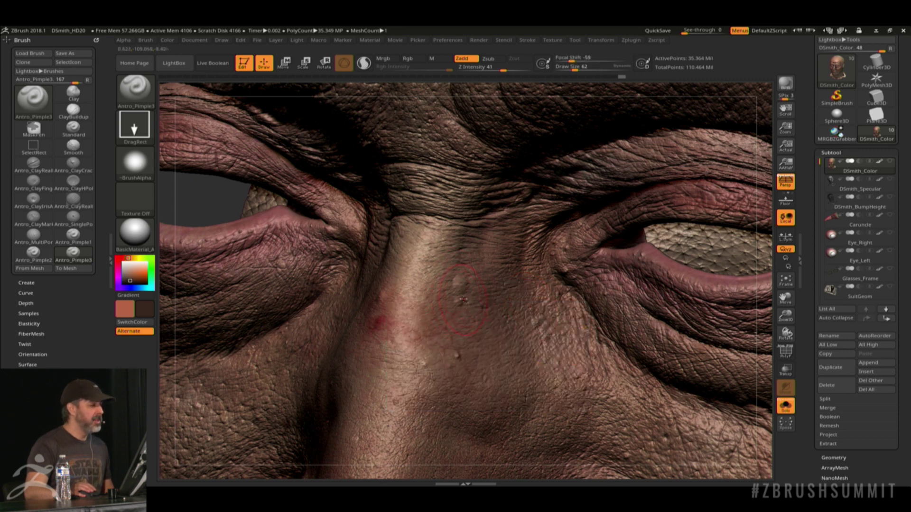
# - Choose the Antro_SkinRandom01 brush and preview its alpha of thin wavy lines
pyautogui.click(135, 100)
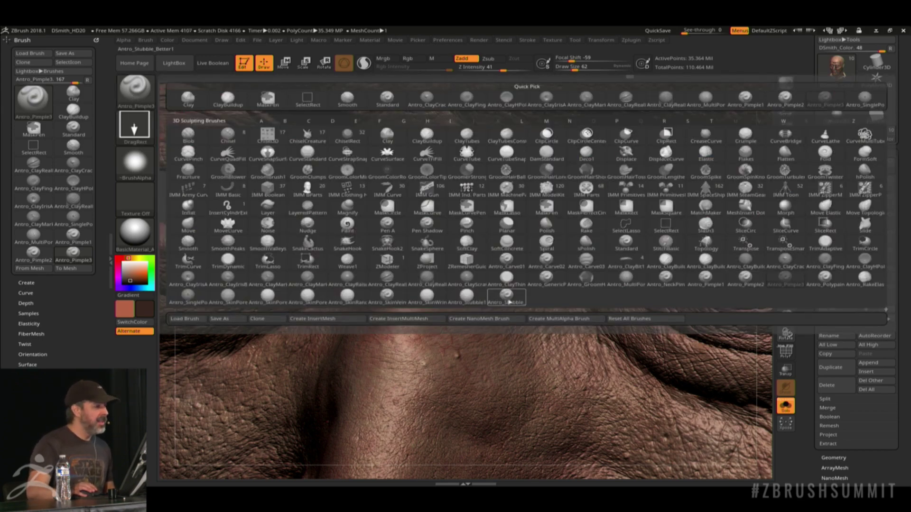
pyautogui.moveTo(505, 299)
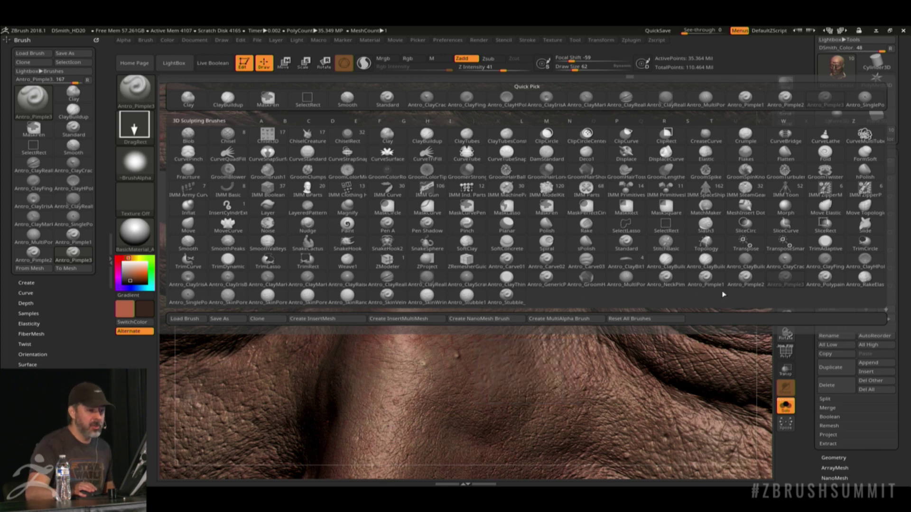
pyautogui.moveTo(624, 285)
pyautogui.moveTo(552, 288)
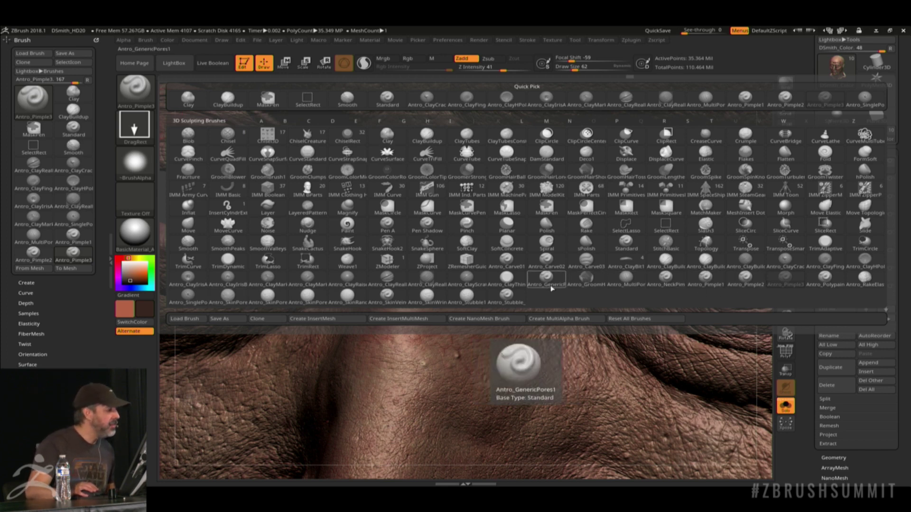
pyautogui.click(347, 295)
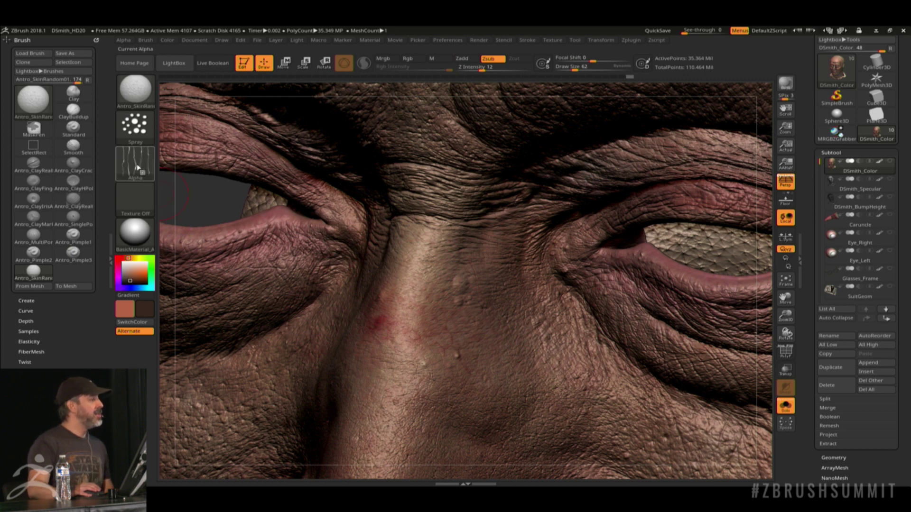
pyautogui.moveTo(138, 167)
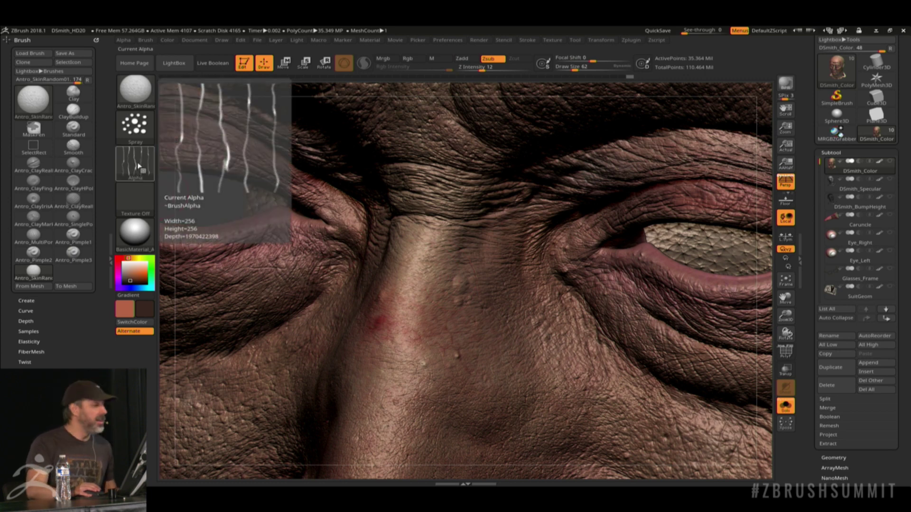
# - Examine the fine skin texture on the cheek, around the eye wrinkles and temple, and down to the neck patch
pyautogui.keyDown('alt'); pyautogui.moveTo(769, 410); pyautogui.dragTo(710, 334); pyautogui.keyUp('alt')
pyautogui.keyDown('alt'); pyautogui.moveTo(761, 397); pyautogui.dragTo(642, 437); pyautogui.keyUp('alt')
pyautogui.moveTo(766, 350); pyautogui.dragTo(769, 336)
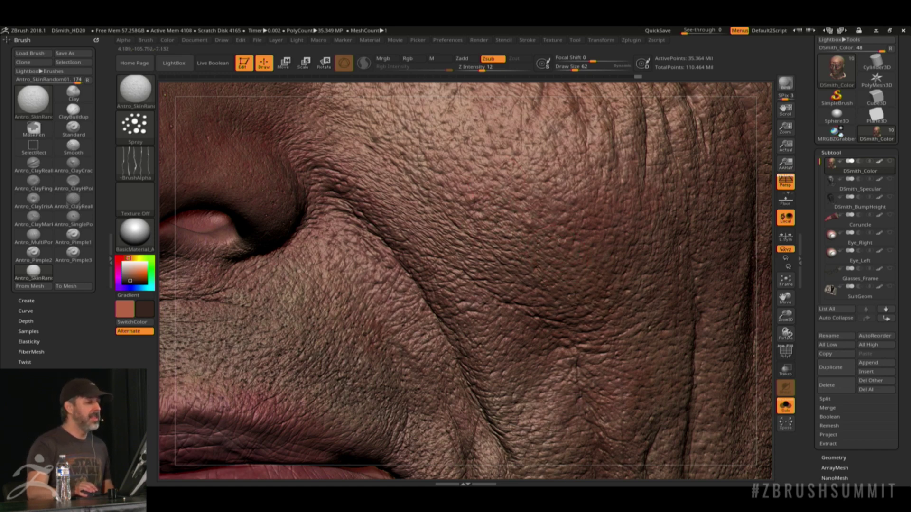
pyautogui.press('ctrl')
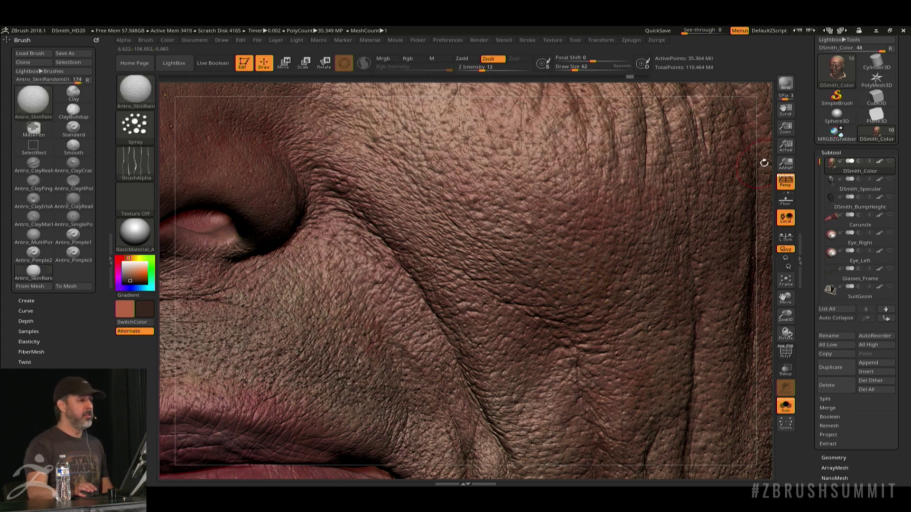
pyautogui.moveTo(762, 155); pyautogui.dragTo(575, 403)
pyautogui.moveTo(760, 270); pyautogui.dragTo(762, 228)
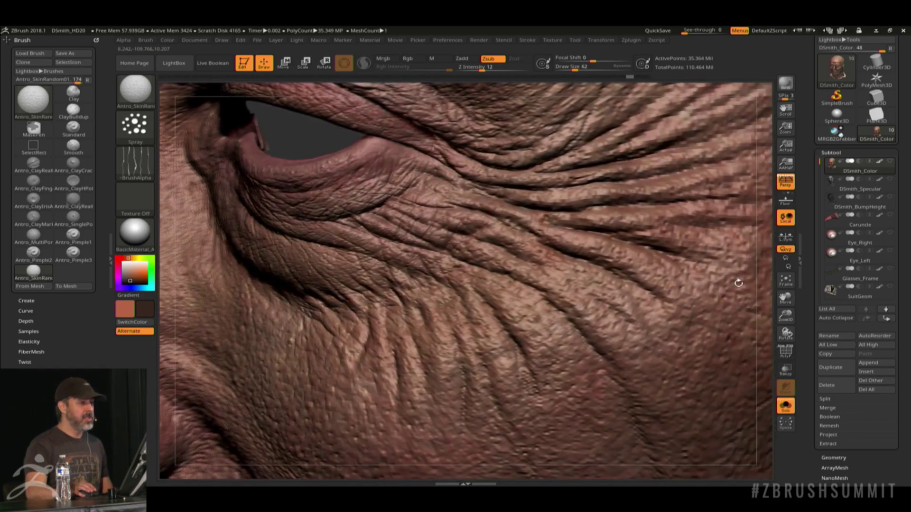
pyautogui.moveTo(754, 280)
pyautogui.mouseDown()
pyautogui.moveTo(543, 356)
pyautogui.moveTo(477, 243)
pyautogui.mouseUp()
pyautogui.press('space')
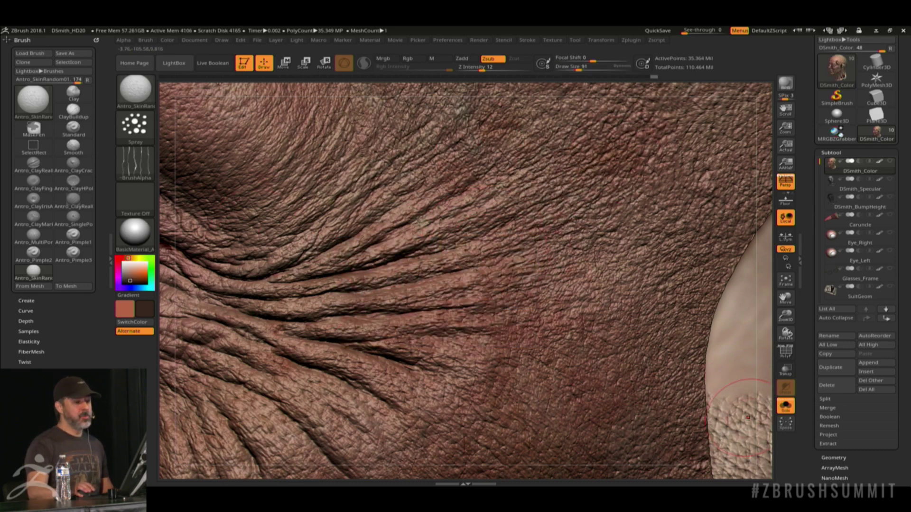
pyautogui.moveTo(692, 142); pyautogui.dragTo(631, 43, button='right')
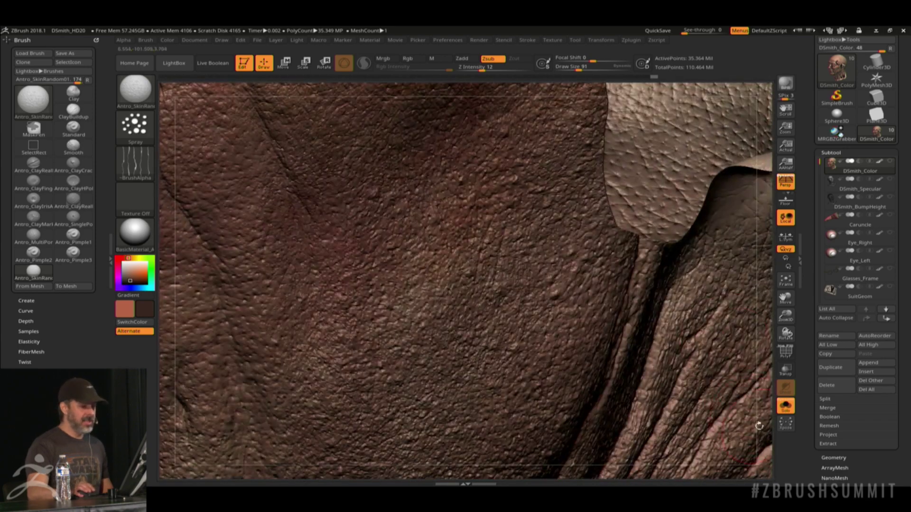
pyautogui.keyDown('alt'); pyautogui.moveTo(755, 382); pyautogui.dragTo(546, 85, button='right'); pyautogui.keyUp('alt')
pyautogui.keyDown('alt'); pyautogui.moveTo(765, 390); pyautogui.dragTo(603, 133, button='right'); pyautogui.keyUp('alt')
pyautogui.moveTo(716, 403)
pyautogui.keyDown('alt'); pyautogui.mouseDown(button='right')
pyautogui.moveTo(515, 456)
pyautogui.moveTo(647, 439)
pyautogui.moveTo(673, 325)
pyautogui.moveTo(596, 361)
pyautogui.mouseUp(button='right'); pyautogui.keyUp('alt')
pyautogui.keyDown('alt'); pyautogui.moveTo(550, 177); pyautogui.dragTo(606, 327, button='right'); pyautogui.keyUp('alt')
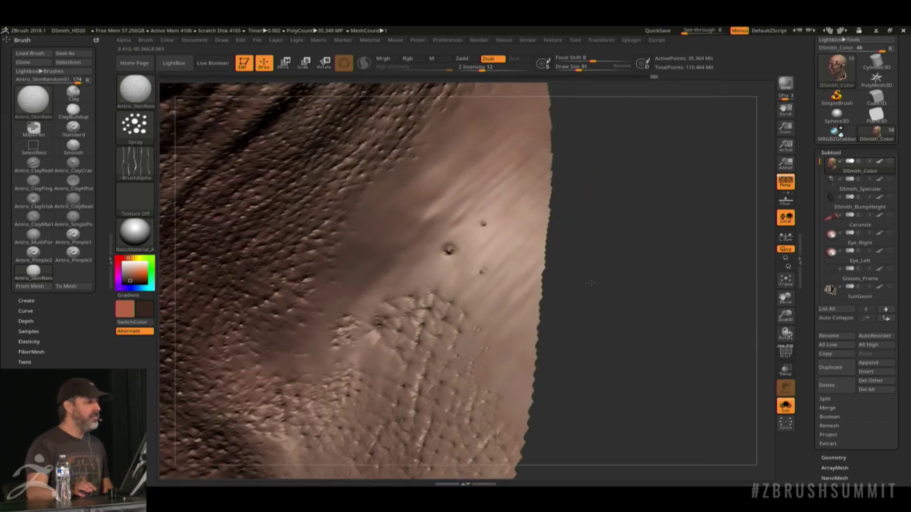
# - Show the Spray stroke's settings and try a broad skin-texture pass over the smooth neck patch at Draw Size 87
pyautogui.press('space')
pyautogui.moveTo(462, 203)
pyautogui.mouseDown()
pyautogui.moveTo(471, 203)
pyautogui.moveTo(453, 204)
pyautogui.moveTo(463, 203)
pyautogui.mouseUp()
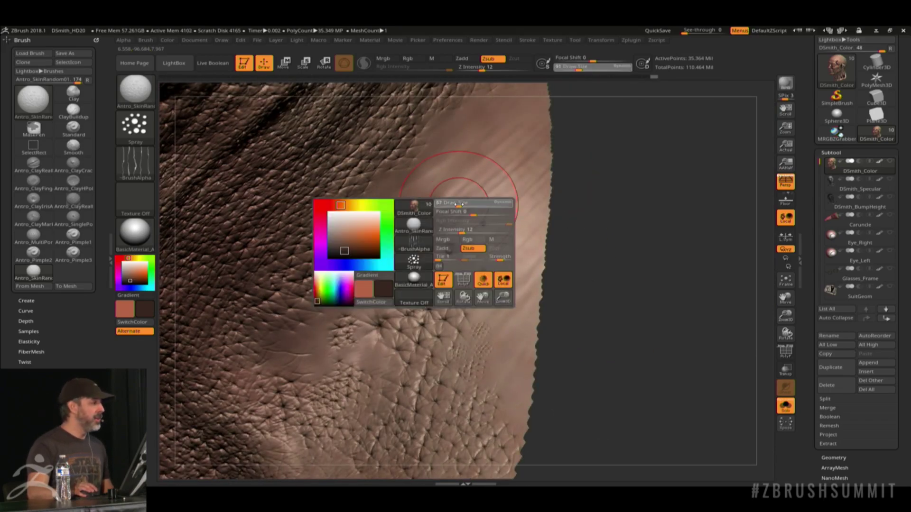
pyautogui.click(129, 133)
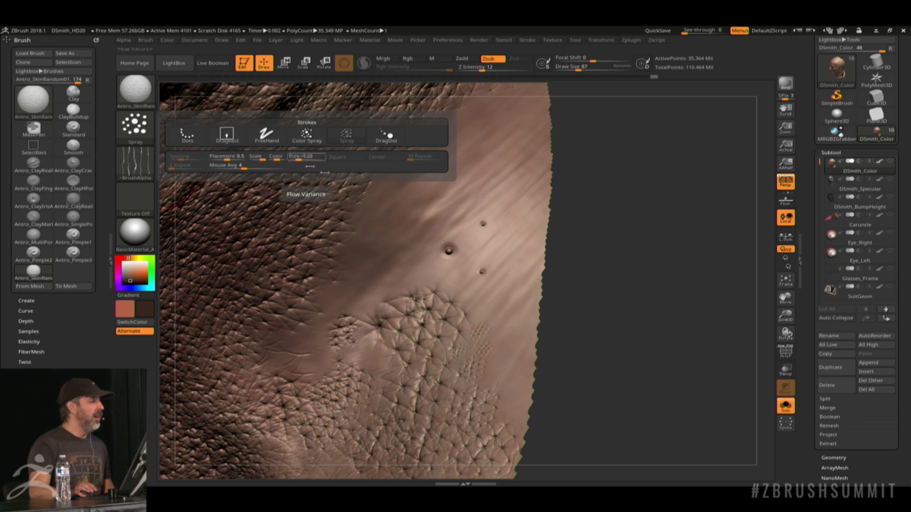
pyautogui.moveTo(503, 148)
pyautogui.mouseDown()
pyautogui.moveTo(488, 170)
pyautogui.moveTo(470, 268)
pyautogui.moveTo(429, 320)
pyautogui.mouseUp()
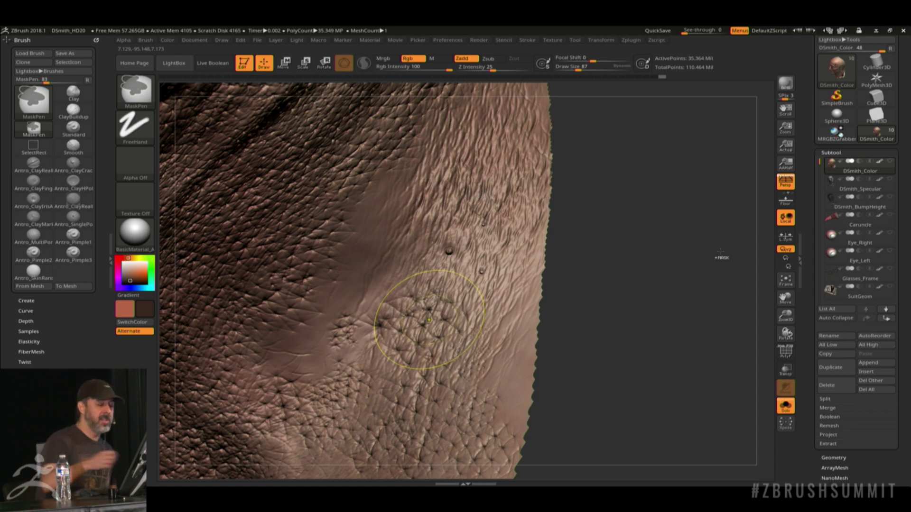
pyautogui.hotkey('ctrl', 'z')
# - Reduce the Antro_SkinRandom01 brush's Draw Size to 55
pyautogui.press('space')
pyautogui.moveTo(636, 195); pyautogui.dragTo(631, 196)
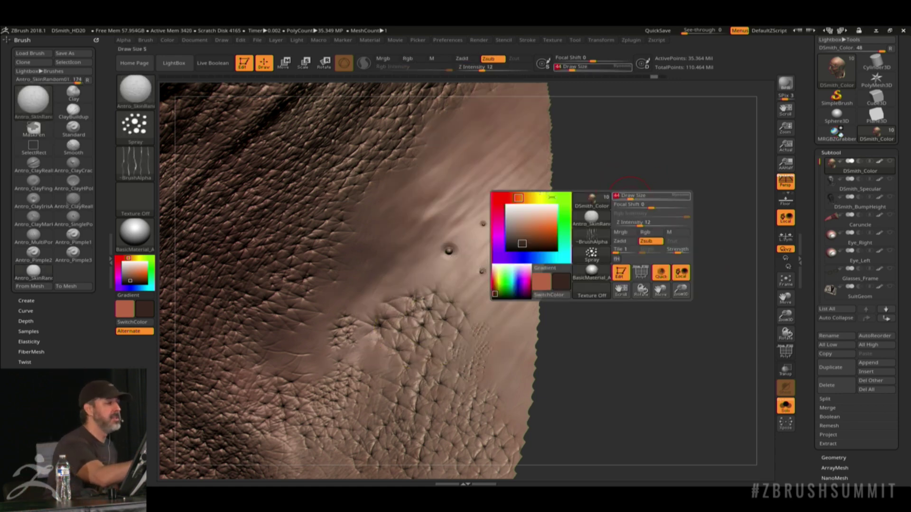
pyautogui.press('space')
# - Try two narrower diagonal skin-texture strokes down the smooth neck patch, undoing each one
pyautogui.moveTo(515, 172)
pyautogui.mouseDown()
pyautogui.moveTo(451, 252)
pyautogui.moveTo(408, 285)
pyautogui.mouseUp()
pyautogui.press('ctrl')
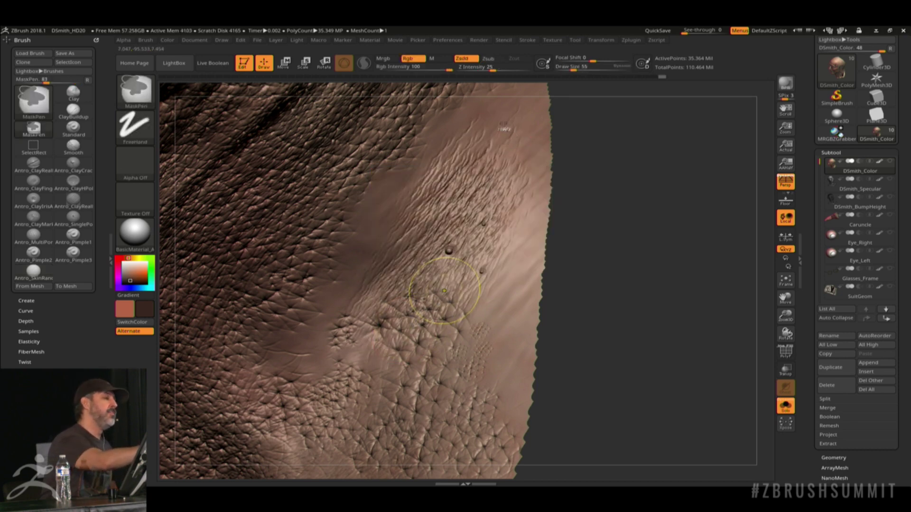
pyautogui.hotkey('ctrl', 'z')
pyautogui.moveTo(506, 113); pyautogui.dragTo(351, 342)
pyautogui.press('ctrl')
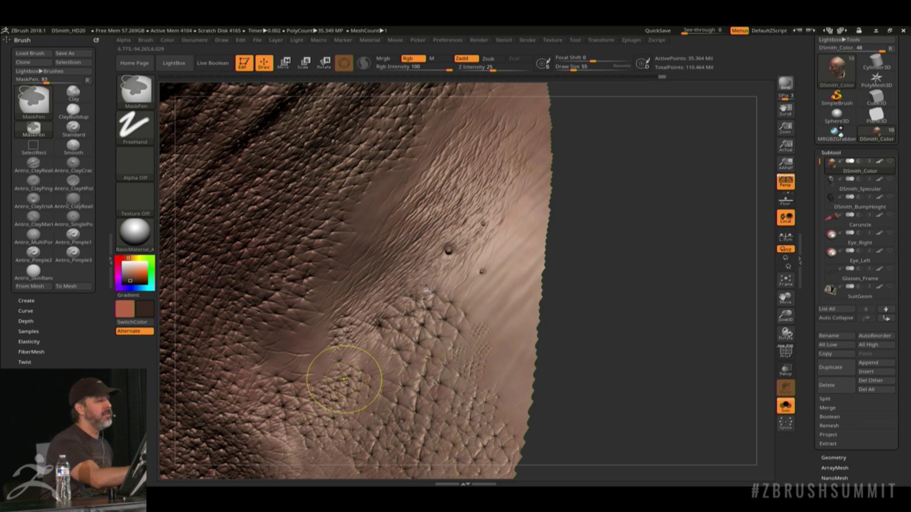
pyautogui.hotkey('ctrl', 'z')
# - Spray crisscrossing skin-texture strokes over the smooth neck patch around the pimples, in several directions
pyautogui.keyDown('alt'); pyautogui.moveTo(616, 285); pyautogui.dragTo(651, 315); pyautogui.keyUp('alt')
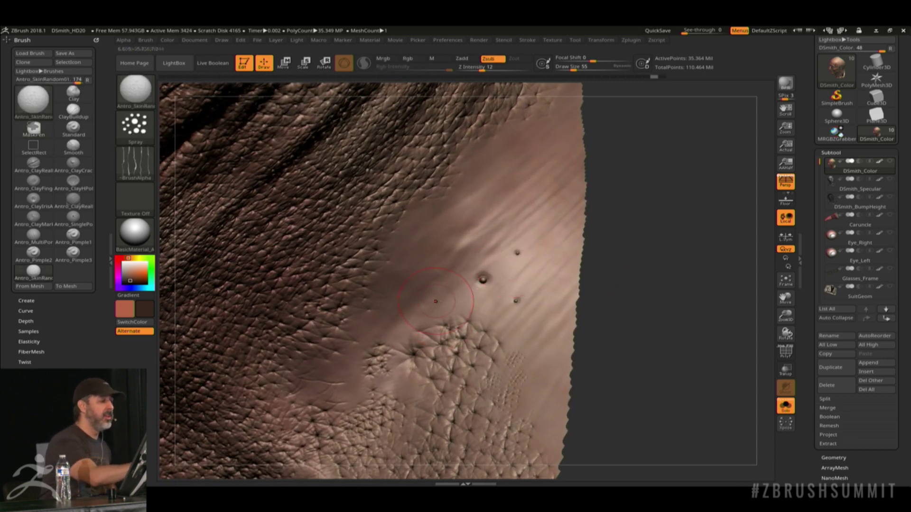
pyautogui.moveTo(467, 268)
pyautogui.mouseDown()
pyautogui.moveTo(501, 254)
pyautogui.moveTo(453, 278)
pyautogui.moveTo(530, 240)
pyautogui.moveTo(537, 199)
pyautogui.moveTo(493, 171)
pyautogui.mouseUp()
pyautogui.moveTo(536, 294)
pyautogui.mouseDown()
pyautogui.moveTo(541, 311)
pyautogui.moveTo(450, 323)
pyautogui.moveTo(396, 285)
pyautogui.mouseUp()
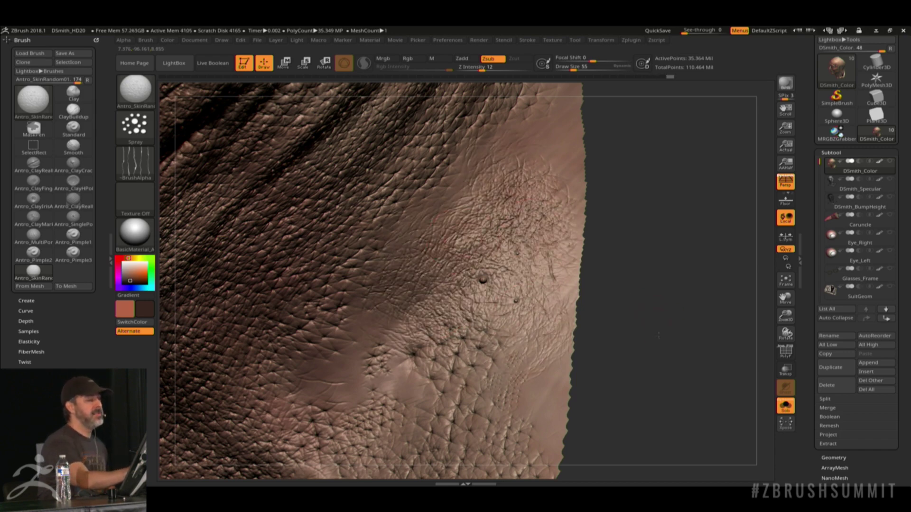
# - Switch to the Plane3D tool and convert it into a PolyMesh3D facing the view
pyautogui.moveTo(657, 318)
pyautogui.mouseDown()
pyautogui.moveTo(675, 336)
pyautogui.moveTo(671, 346)
pyautogui.mouseUp()
pyautogui.press('ctrl')
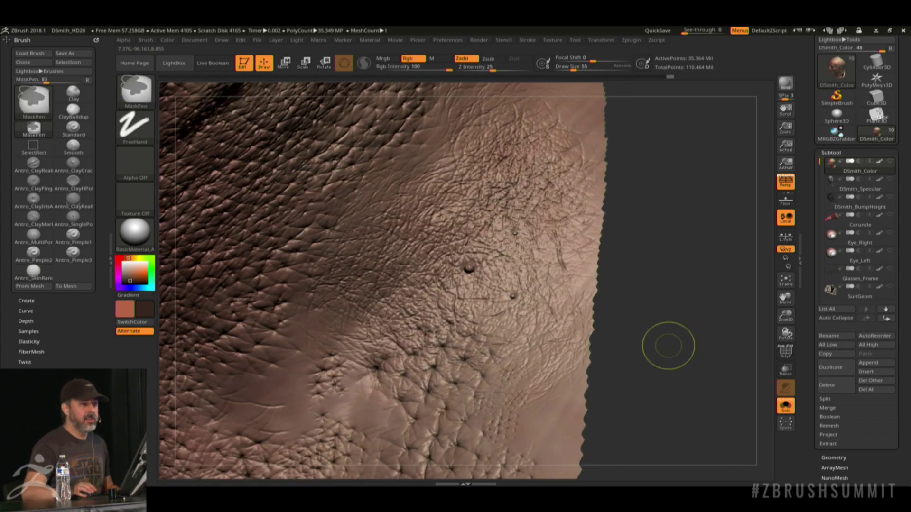
pyautogui.click(879, 117)
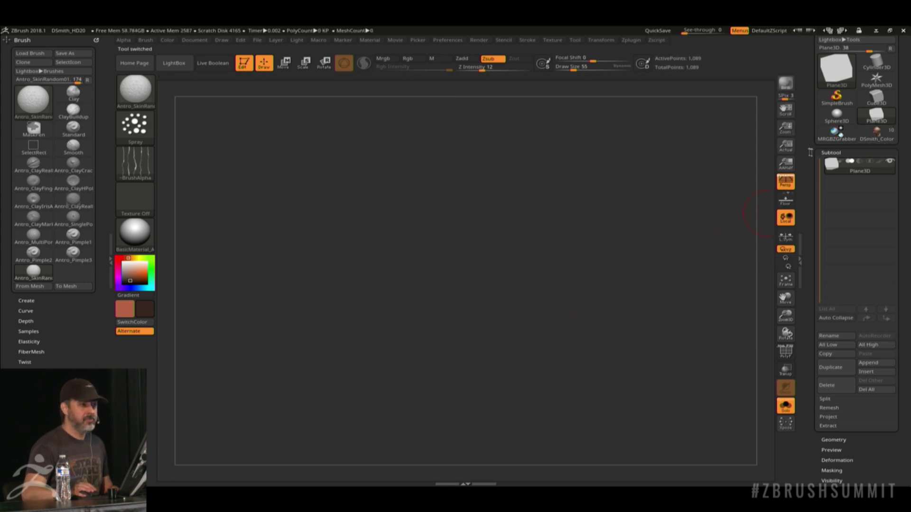
pyautogui.moveTo(809, 152); pyautogui.dragTo(823, 238)
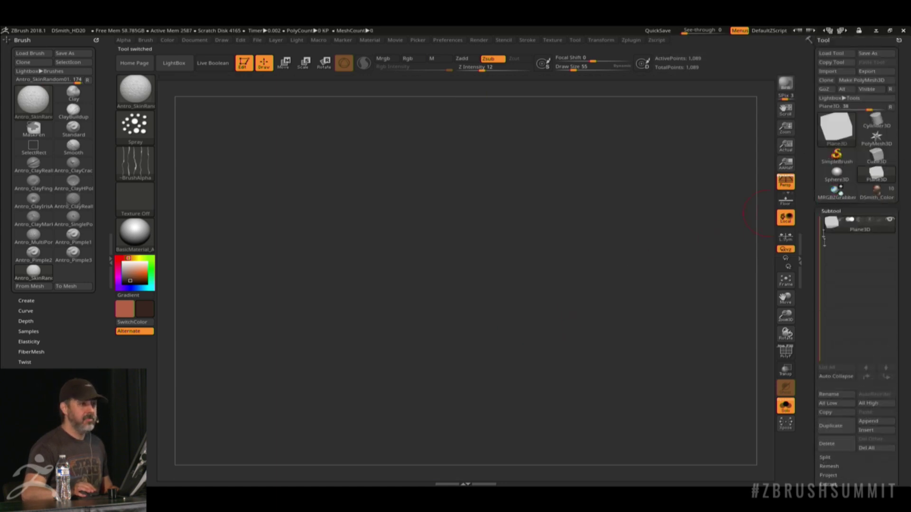
pyautogui.click(864, 80)
pyautogui.keyDown('shift'); pyautogui.moveTo(663, 213); pyautogui.dragTo(659, 219); pyautogui.keyUp('shift')
pyautogui.moveTo(645, 258); pyautogui.dragTo(569, 259)
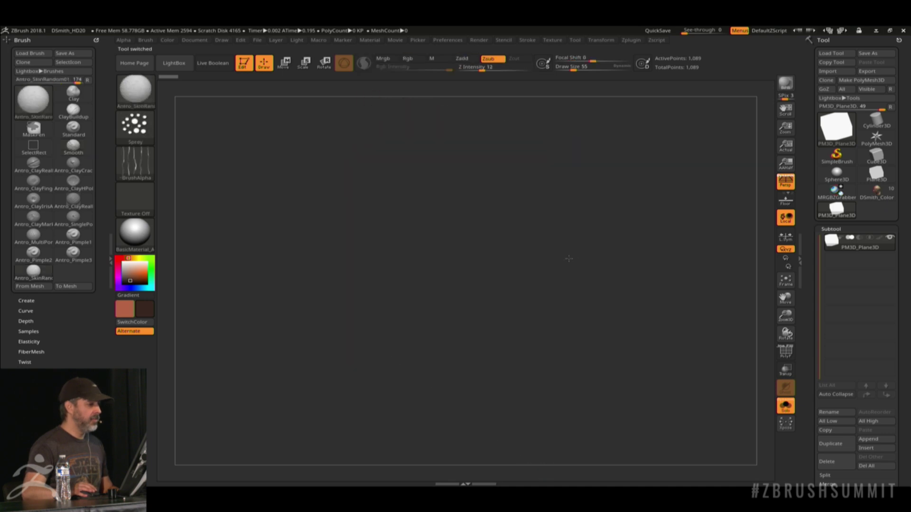
pyautogui.moveTo(671, 270); pyautogui.dragTo(537, 270)
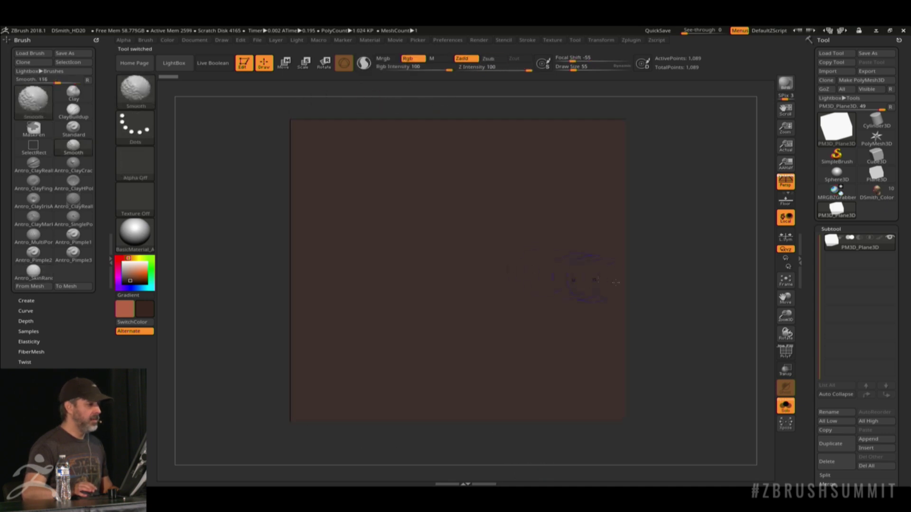
# - Subdivide the plane repeatedly until it reaches about 1.048 million polygons
pyautogui.press('ctrl')
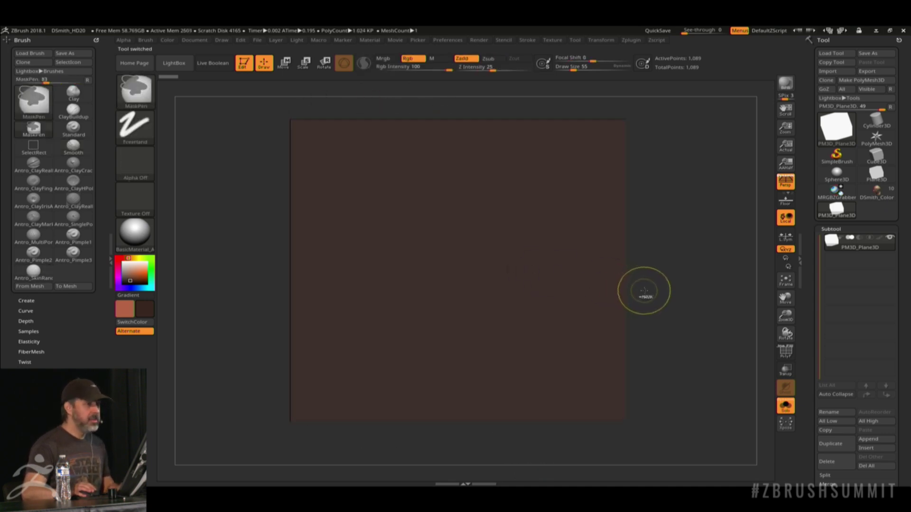
pyautogui.hotkey('ctrl', 'd')
pyautogui.hotkey('ctrl', 'd')
pyautogui.hotkey('ctrl', 'd')
pyautogui.hotkey('ctrl', 'd')
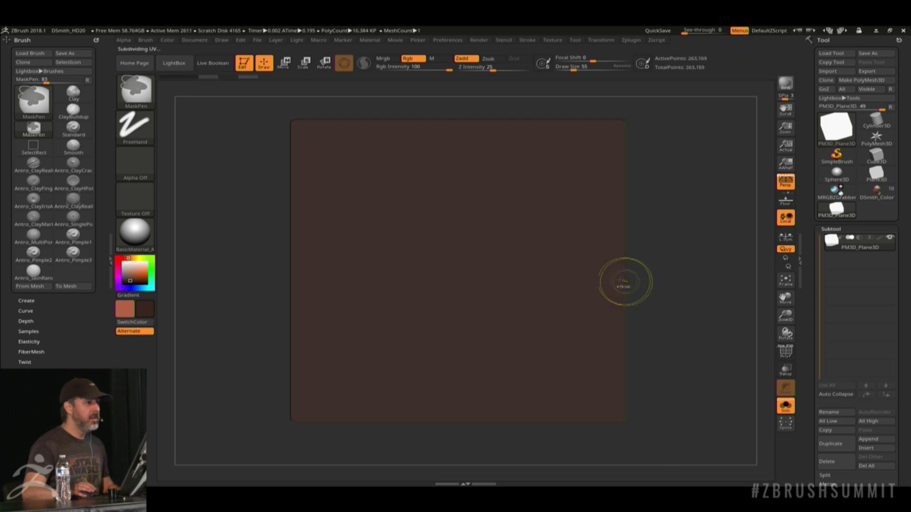
pyautogui.press('ctrl')
pyautogui.hotkey('ctrl', 'd')
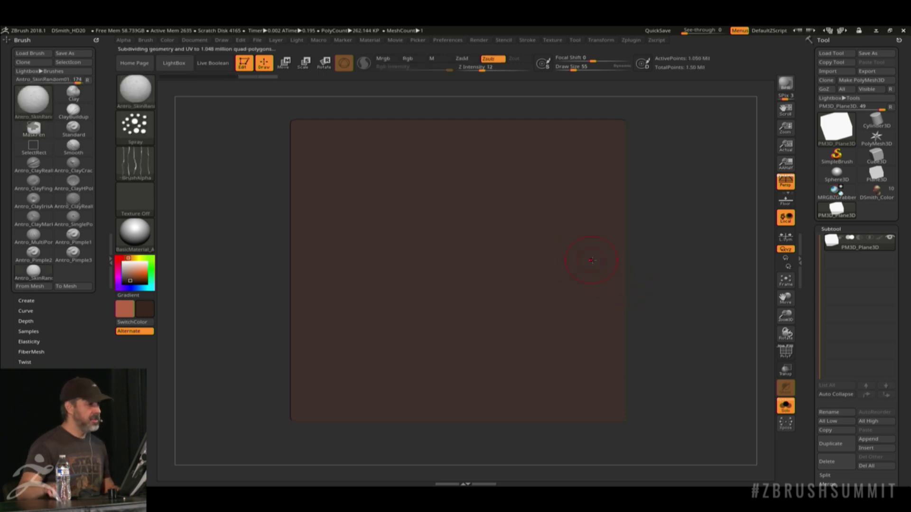
# - Try two diagonal skin-texture strokes on the plane, undoing each one, and set the Draw Size to 91
pyautogui.moveTo(674, 223)
pyautogui.keyDown('alt'); pyautogui.mouseDown()
pyautogui.moveTo(691, 242)
pyautogui.moveTo(718, 223)
pyautogui.mouseUp(); pyautogui.keyUp('alt')
pyautogui.moveTo(493, 183); pyautogui.dragTo(362, 313)
pyautogui.hotkey('ctrl', 'z')
pyautogui.press('space')
pyautogui.moveTo(493, 250); pyautogui.dragTo(498, 249)
pyautogui.moveTo(475, 145); pyautogui.dragTo(377, 213)
pyautogui.hotkey('ctrl', 'z')
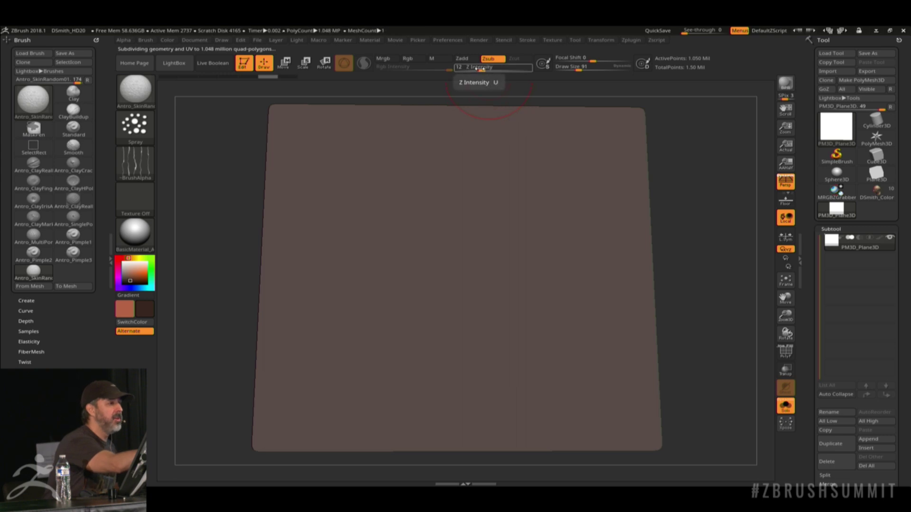
# - Lower the Z Intensity to 8 and spray crisscrossing skin-texture strokes over the upper part of the plane
pyautogui.moveTo(478, 68); pyautogui.dragTo(475, 69)
pyautogui.keyDown('shift'); pyautogui.moveTo(676, 176); pyautogui.dragTo(695, 181); pyautogui.keyUp('shift')
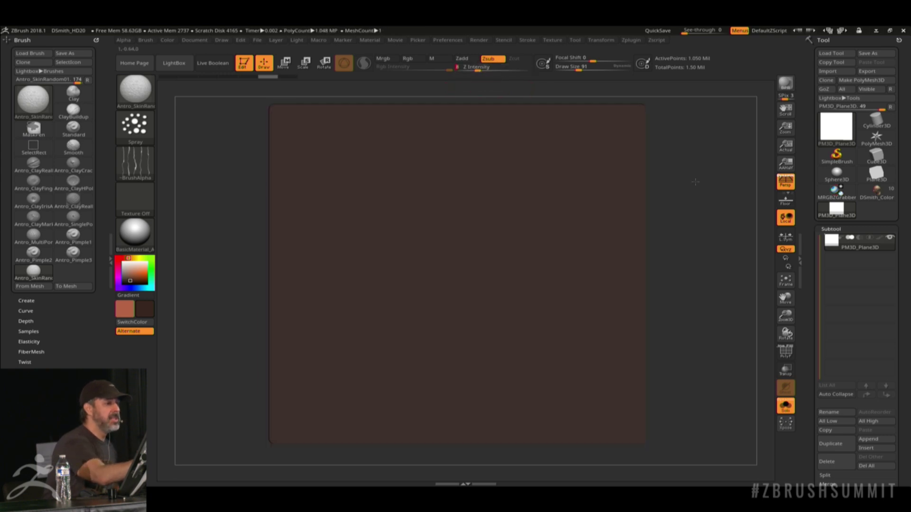
pyautogui.moveTo(536, 199); pyautogui.dragTo(484, 170, button='right')
pyautogui.moveTo(380, 158)
pyautogui.mouseDown()
pyautogui.moveTo(391, 230)
pyautogui.moveTo(455, 145)
pyautogui.mouseUp()
pyautogui.moveTo(404, 223)
pyautogui.mouseDown()
pyautogui.moveTo(522, 271)
pyautogui.moveTo(593, 152)
pyautogui.moveTo(522, 161)
pyautogui.mouseUp()
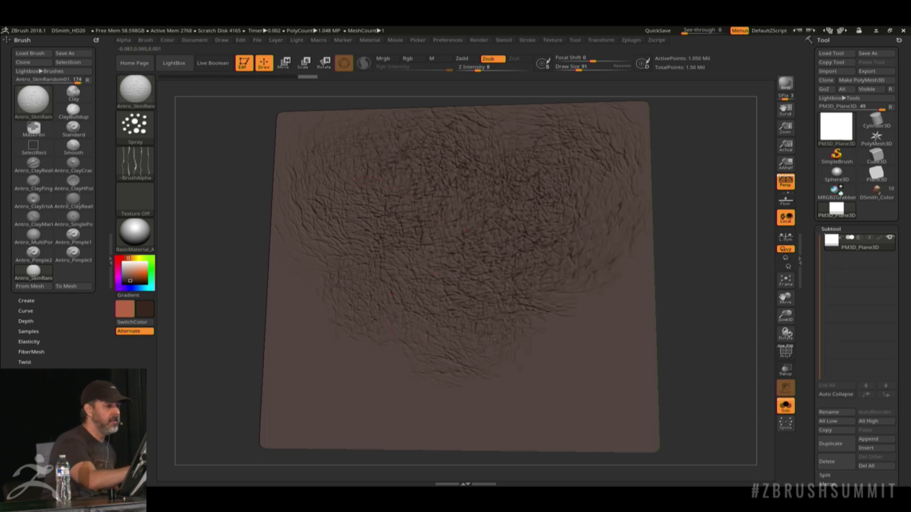
# - Extend the sprayed skin texture over the plane's lower part and out to its edges and corners
pyautogui.keyDown('shift'); pyautogui.moveTo(691, 260); pyautogui.dragTo(698, 277); pyautogui.keyUp('shift')
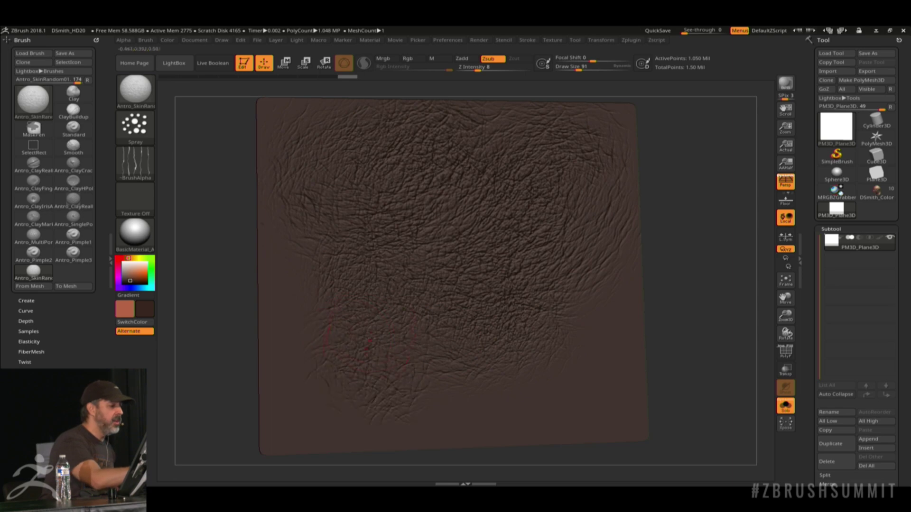
pyautogui.moveTo(473, 388)
pyautogui.mouseDown()
pyautogui.moveTo(529, 415)
pyautogui.moveTo(569, 344)
pyautogui.mouseUp()
pyautogui.moveTo(570, 344); pyautogui.dragTo(512, 357, button='right')
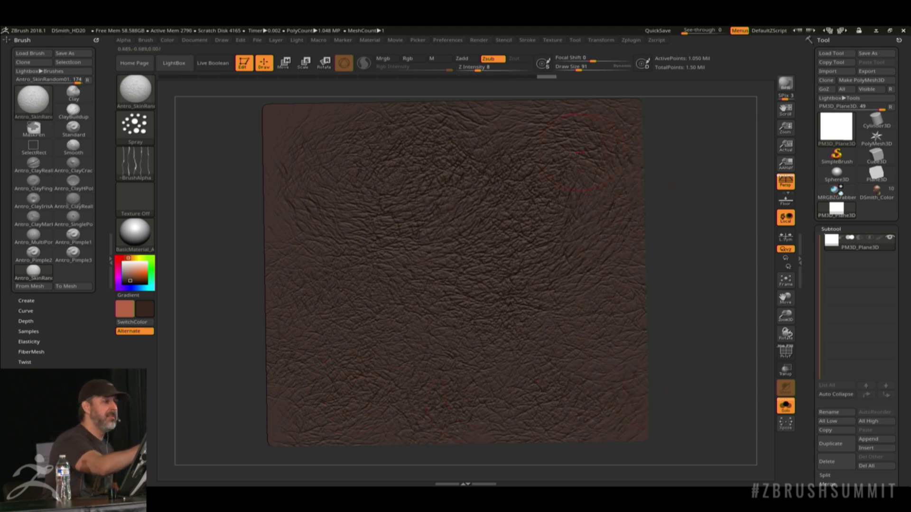
pyautogui.click(284, 116)
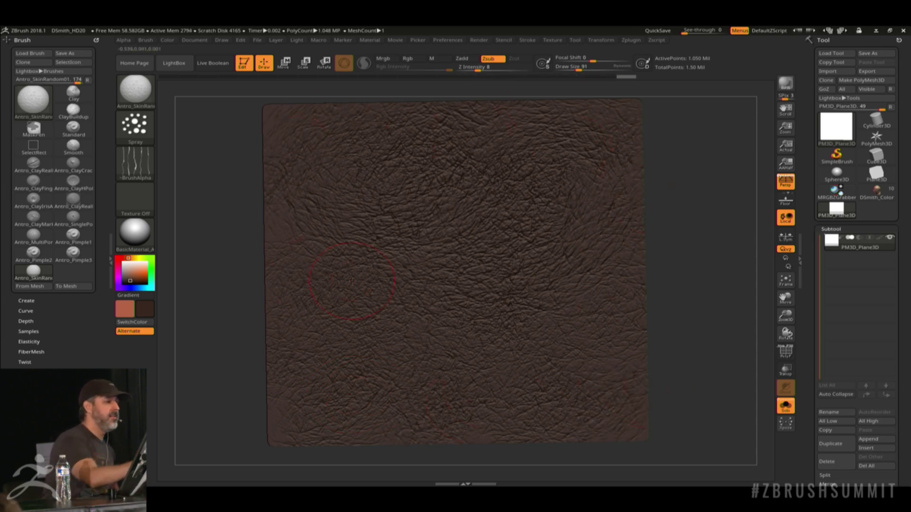
pyautogui.keyDown('alt'); pyautogui.moveTo(698, 305); pyautogui.dragTo(732, 306); pyautogui.keyUp('alt')
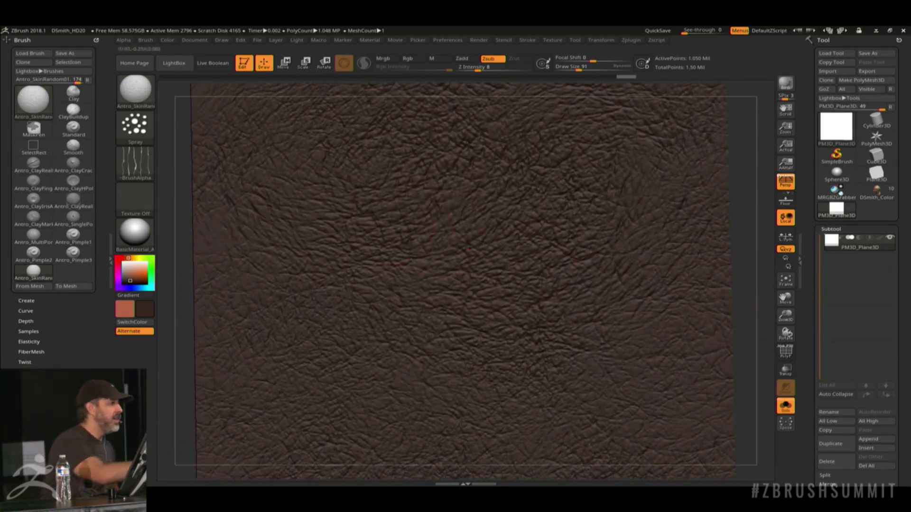
# - Choose the Inflat brush and set its Z Intensity to 1
pyautogui.click(135, 90)
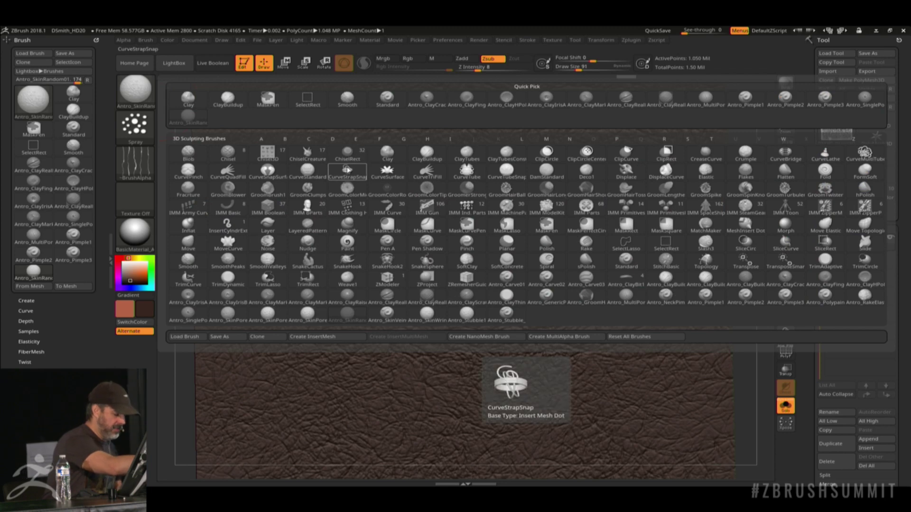
pyautogui.press('i')
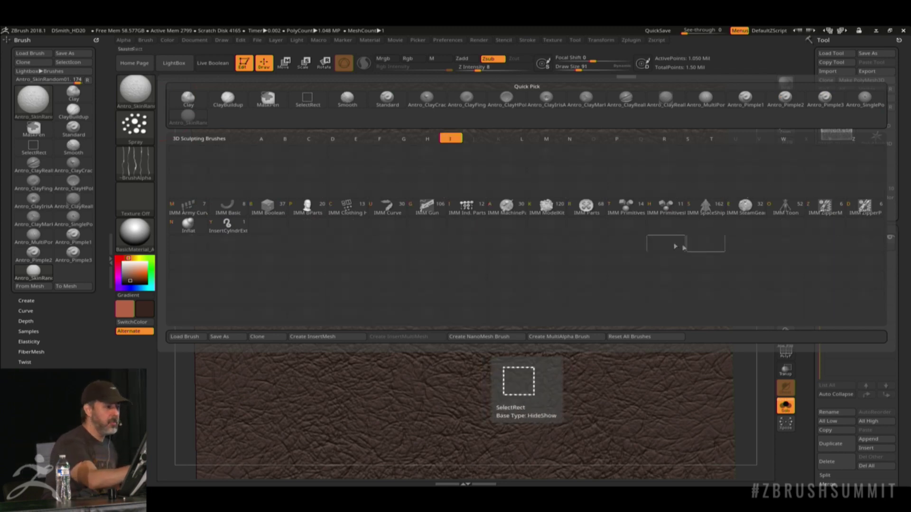
pyautogui.press('n')
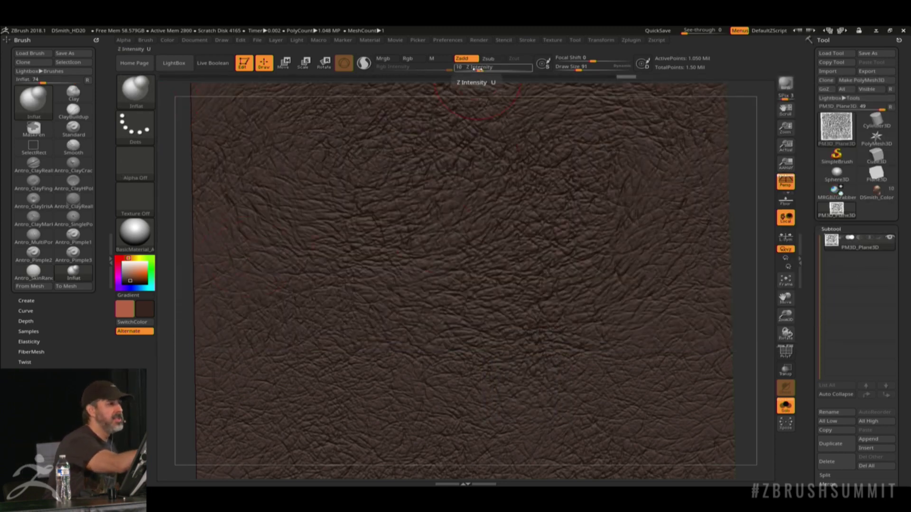
pyautogui.moveTo(478, 68); pyautogui.dragTo(465, 70)
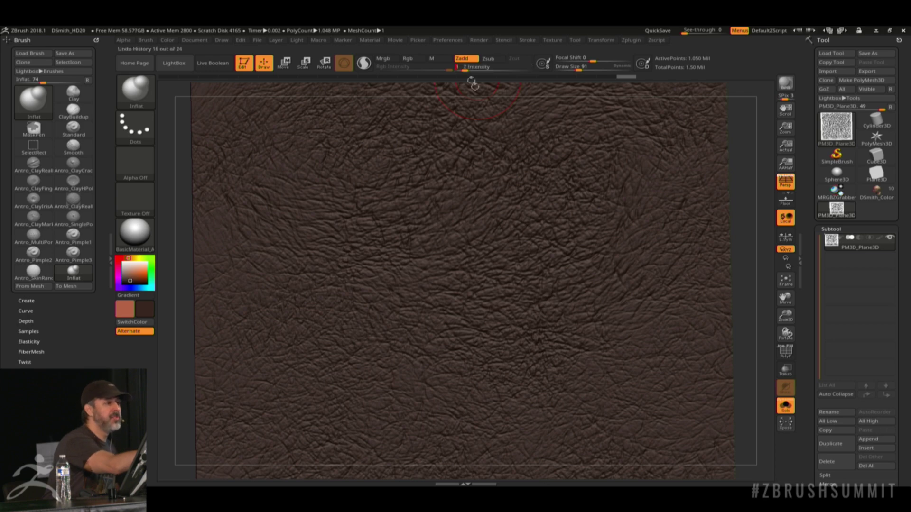
# - Set the Inflat brush's Draw Size to 161 for the textured plane
pyautogui.keyDown('alt'); pyautogui.moveTo(758, 303); pyautogui.dragTo(728, 279); pyautogui.keyUp('alt')
pyautogui.press('space')
pyautogui.moveTo(580, 234); pyautogui.dragTo(590, 235)
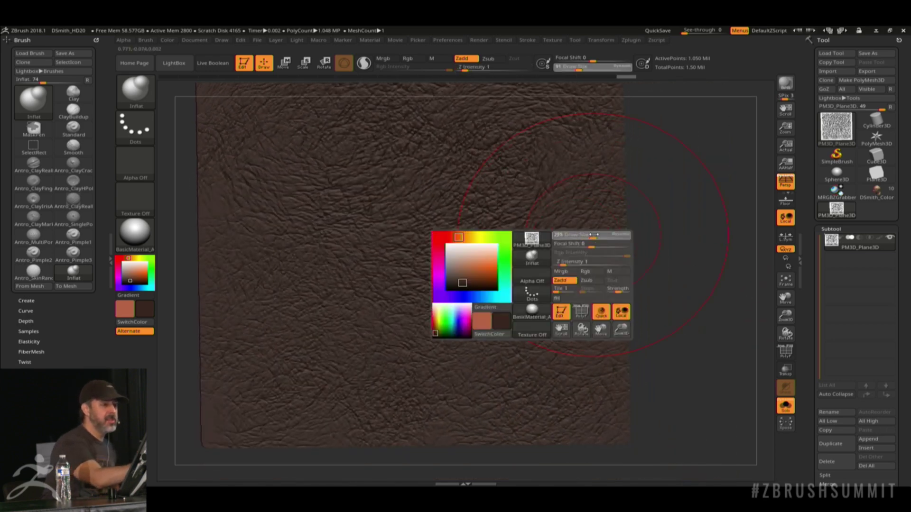
pyautogui.keyDown('alt'); pyautogui.moveTo(671, 242); pyautogui.dragTo(714, 257); pyautogui.keyUp('alt')
pyautogui.press('space')
pyautogui.moveTo(535, 249); pyautogui.dragTo(523, 256)
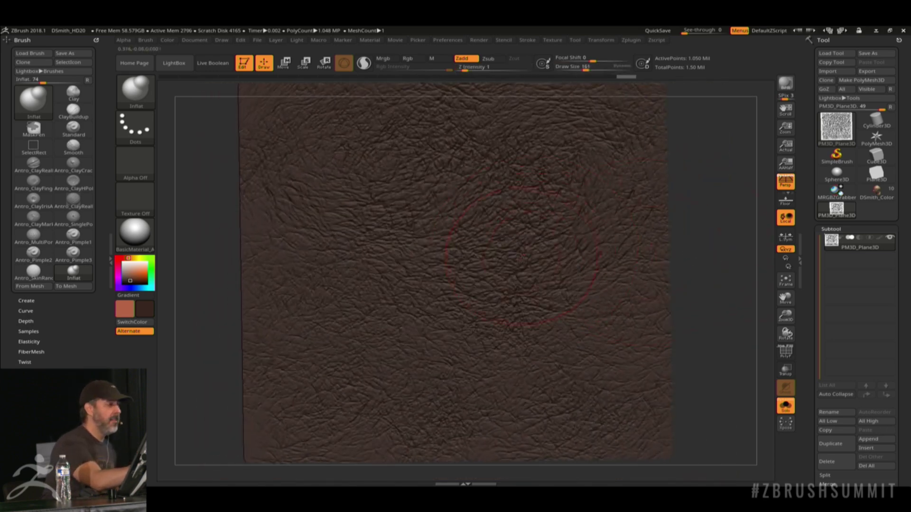
# - Change the plane's colour to light grey and lightly inflate the sprayed skin texture with Inflat strokes
pyautogui.moveTo(703, 233)
pyautogui.mouseDown()
pyautogui.moveTo(688, 225)
pyautogui.moveTo(669, 243)
pyautogui.mouseUp()
pyautogui.moveTo(131, 275); pyautogui.dragTo(123, 271)
pyautogui.moveTo(720, 266); pyautogui.dragTo(542, 274)
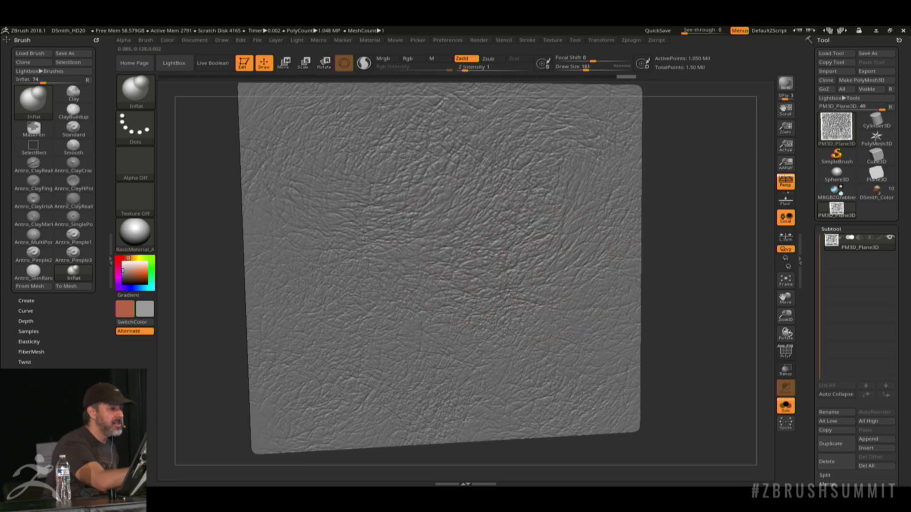
pyautogui.keyDown('ctrl'); pyautogui.moveTo(465, 264); pyautogui.dragTo(467, 175, button='right'); pyautogui.keyUp('ctrl')
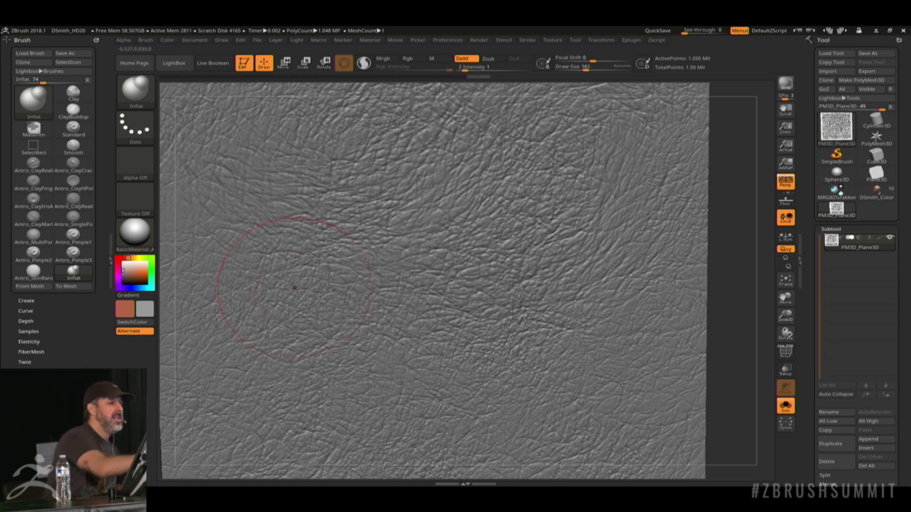
pyautogui.moveTo(727, 338)
pyautogui.mouseDown()
pyautogui.moveTo(720, 332)
pyautogui.moveTo(744, 315)
pyautogui.moveTo(704, 317)
pyautogui.mouseUp()
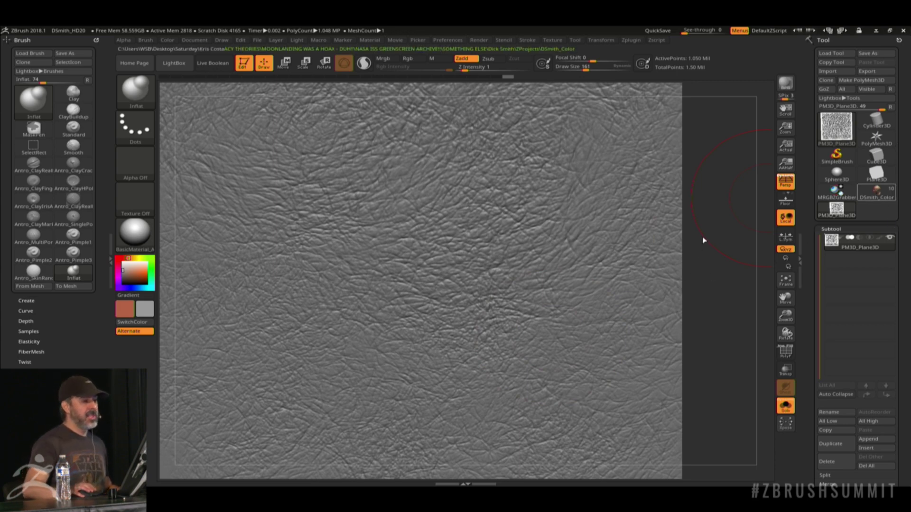
# - Switch back to the DSmith_Color head and set the Inflat brush's Draw Size to 99 over the cheek
pyautogui.press('shift')
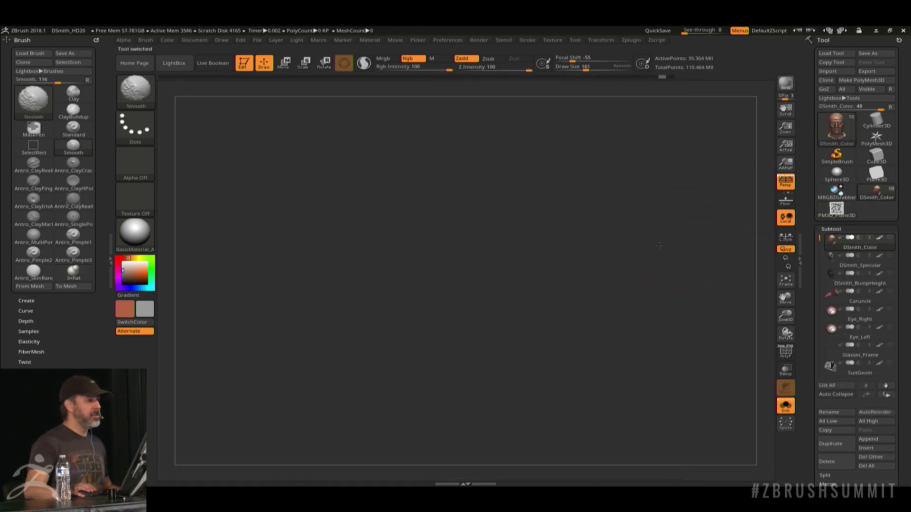
pyautogui.moveTo(677, 248)
pyautogui.mouseDown()
pyautogui.moveTo(675, 234)
pyautogui.moveTo(699, 322)
pyautogui.moveTo(745, 287)
pyautogui.moveTo(711, 316)
pyautogui.moveTo(560, 350)
pyautogui.mouseUp()
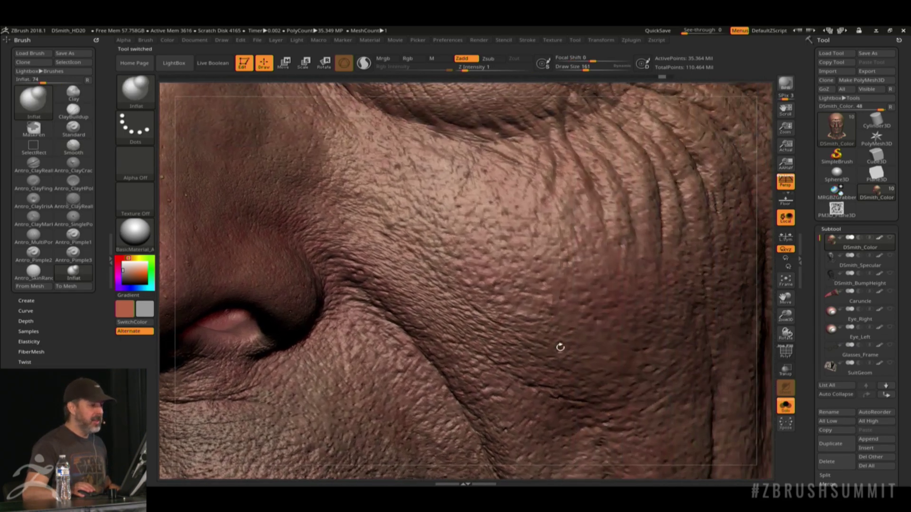
pyautogui.moveTo(761, 336); pyautogui.dragTo(545, 320)
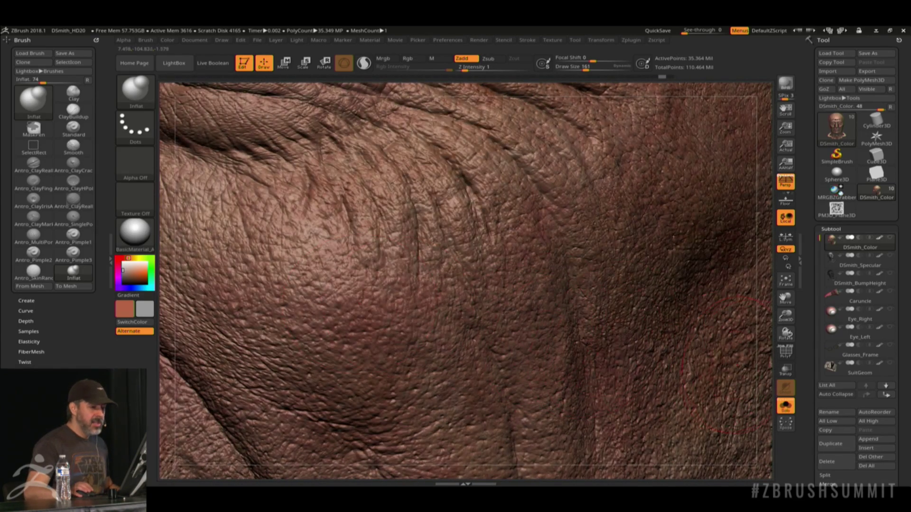
pyautogui.keyDown('alt'); pyautogui.moveTo(764, 349); pyautogui.dragTo(558, 311); pyautogui.keyUp('alt')
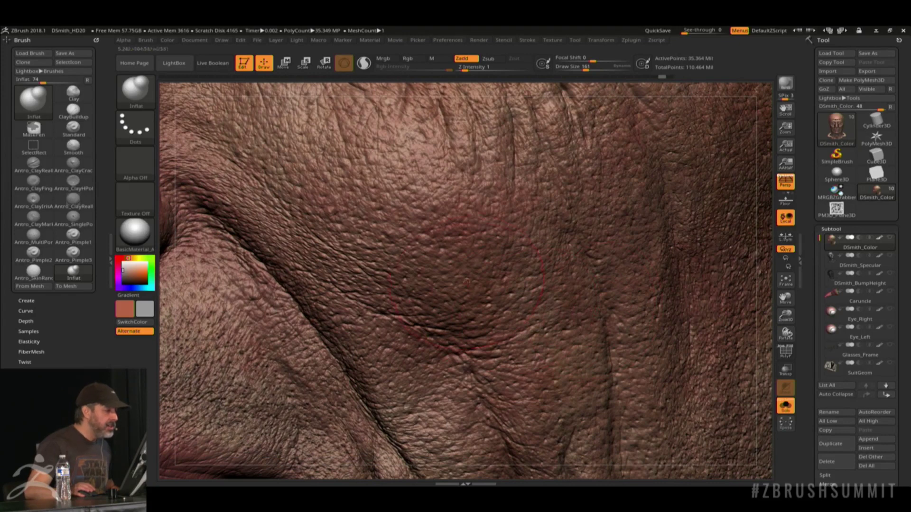
pyautogui.press('space')
pyautogui.moveTo(486, 254); pyautogui.dragTo(476, 254)
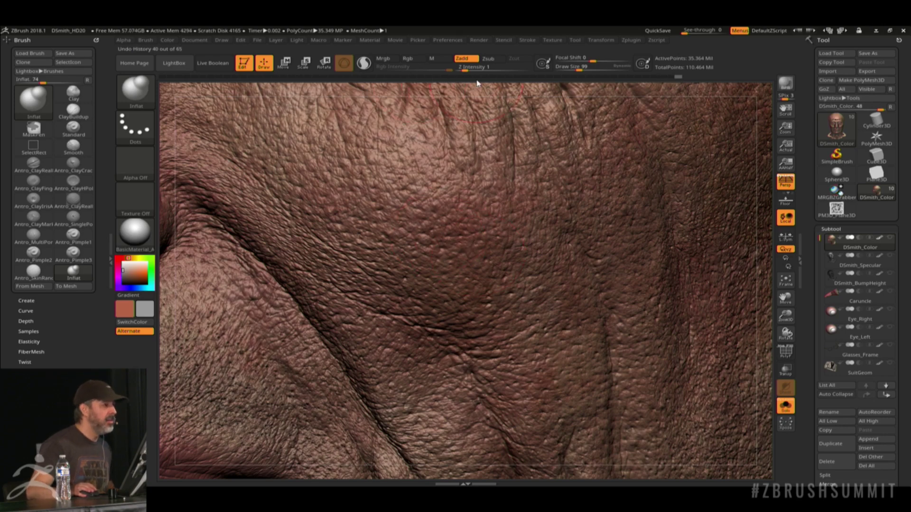
# - Choose the Antro_SkinRandom01 brush and set its Draw Size to 49 and Z Intensity to 17 for the cheek
pyautogui.click(135, 90)
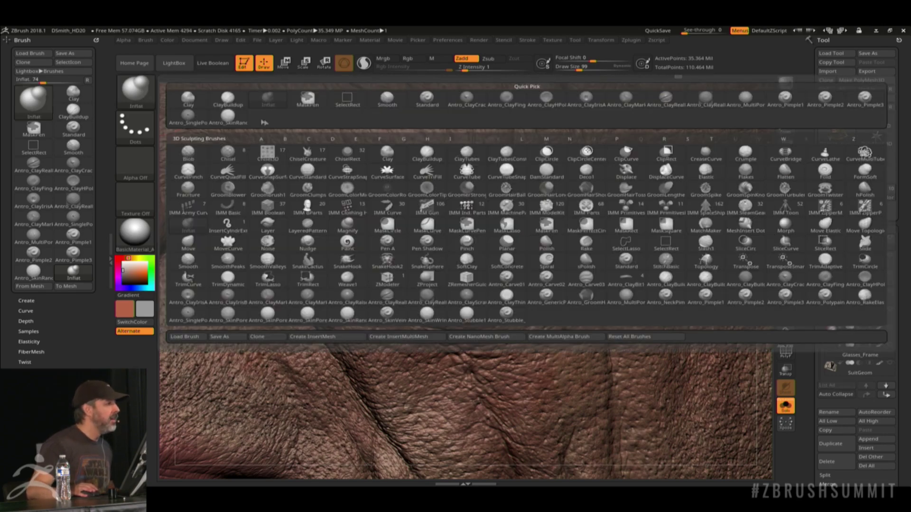
pyautogui.click(229, 117)
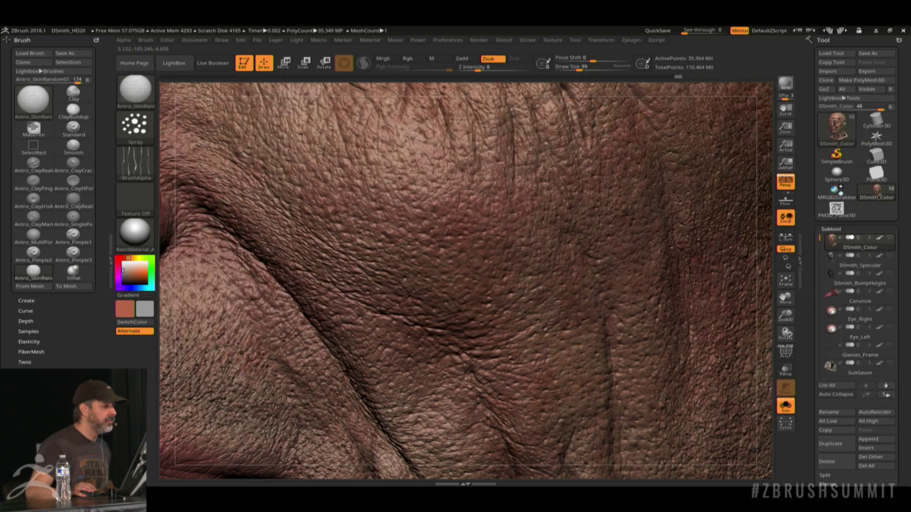
pyautogui.press('space')
pyautogui.moveTo(509, 241); pyautogui.dragTo(502, 241)
pyautogui.moveTo(478, 67); pyautogui.dragTo(487, 67)
pyautogui.press('Return')
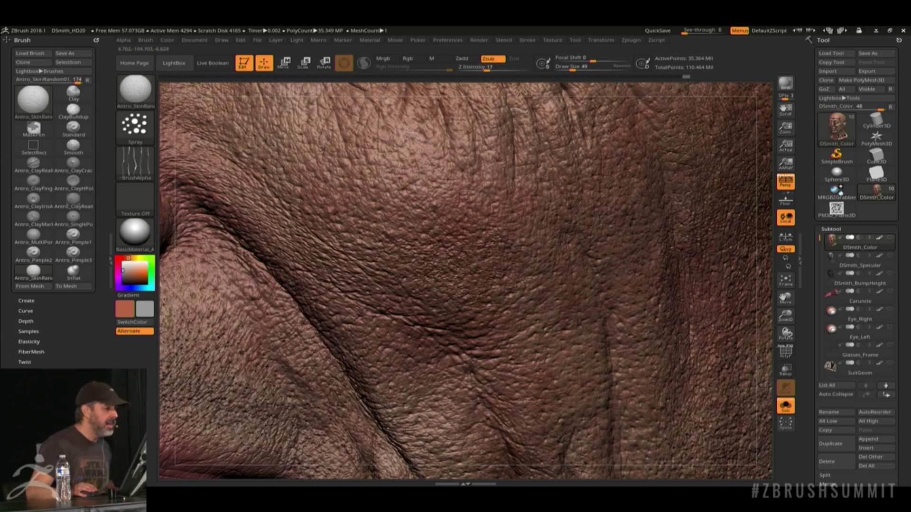
# - Undo the last skin-texture stroke on the cheek and lower the Z Intensity to 7
pyautogui.press('ctrl')
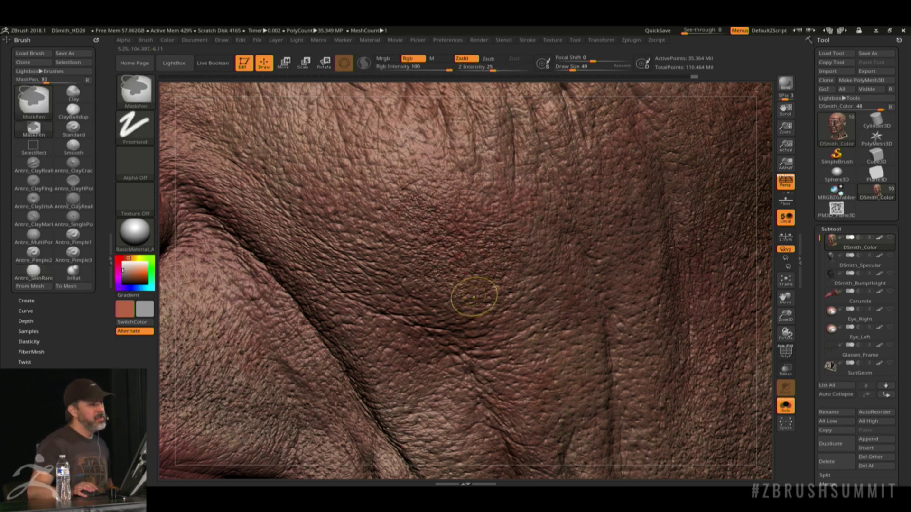
pyautogui.hotkey('ctrl', 'z')
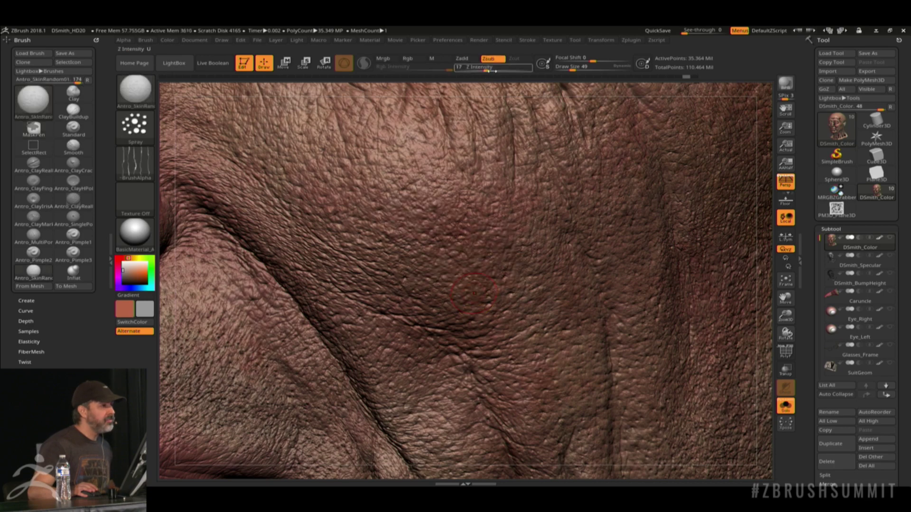
pyautogui.moveTo(485, 67); pyautogui.dragTo(476, 68)
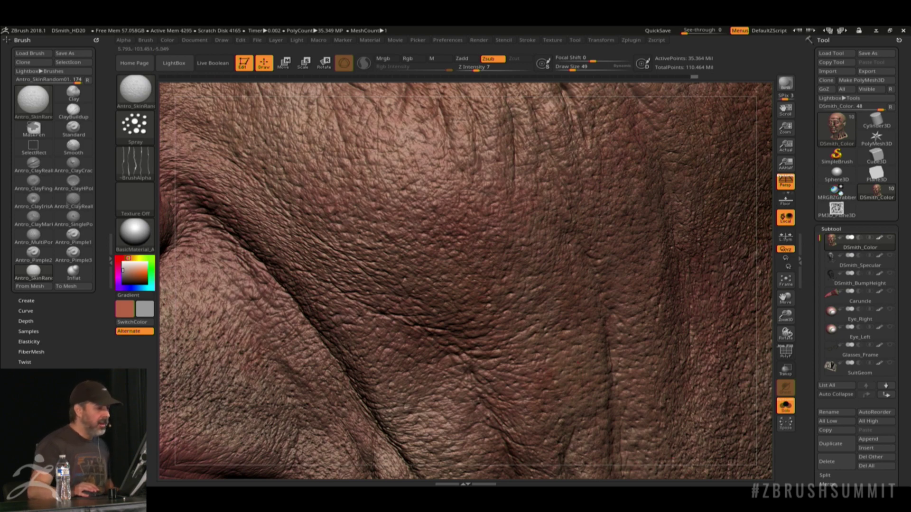
# - Choose the Antro_SkinPores_Random brush and spray pores over the smooth shoulder skin at the base of the neck
pyautogui.press('b')
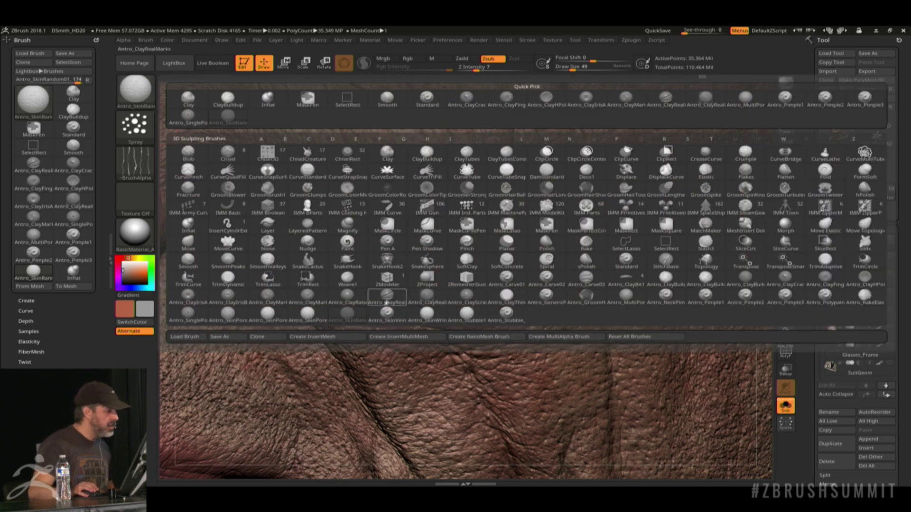
pyautogui.click(279, 321)
pyautogui.keyDown('alt'); pyautogui.moveTo(760, 387); pyautogui.dragTo(683, 214); pyautogui.keyUp('alt')
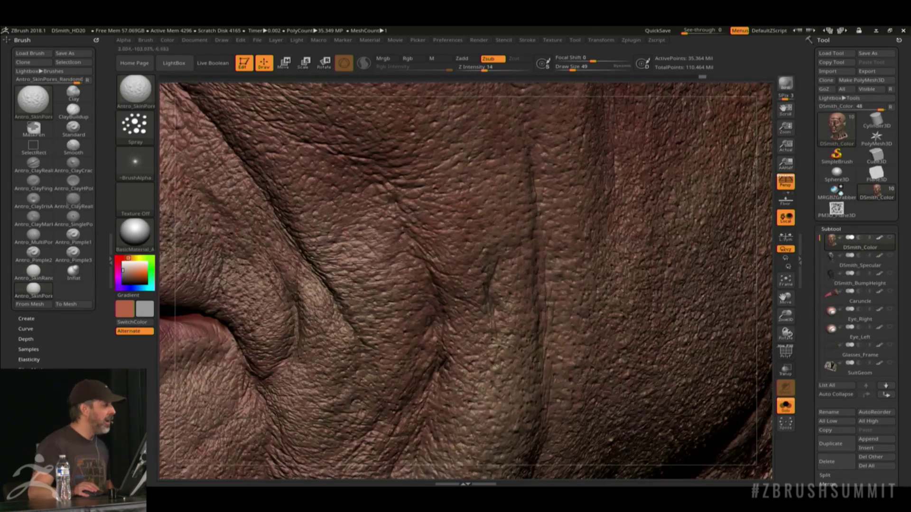
pyautogui.click(128, 40)
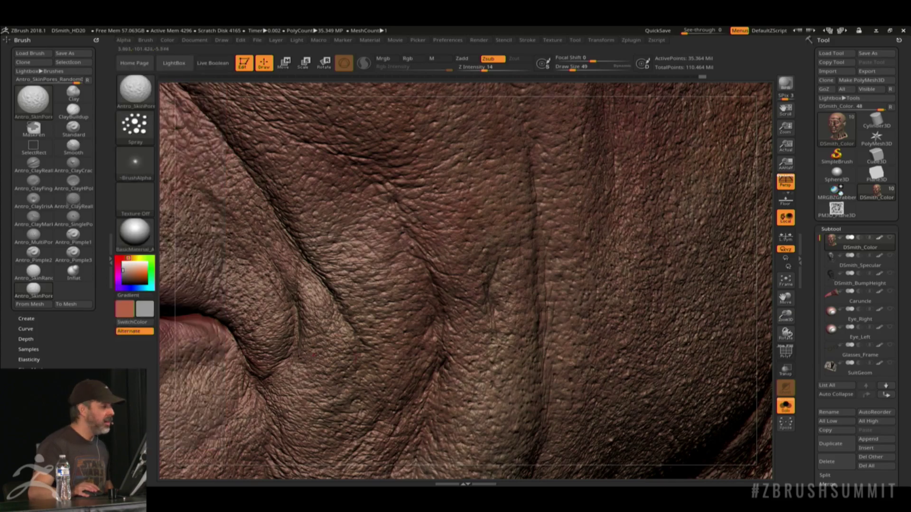
pyautogui.moveTo(748, 401)
pyautogui.keyDown('alt'); pyautogui.mouseDown()
pyautogui.moveTo(675, 119)
pyautogui.moveTo(605, 29)
pyautogui.moveTo(560, 29)
pyautogui.mouseUp(); pyautogui.keyUp('alt')
pyautogui.moveTo(759, 402); pyautogui.dragTo(603, 252, button='right')
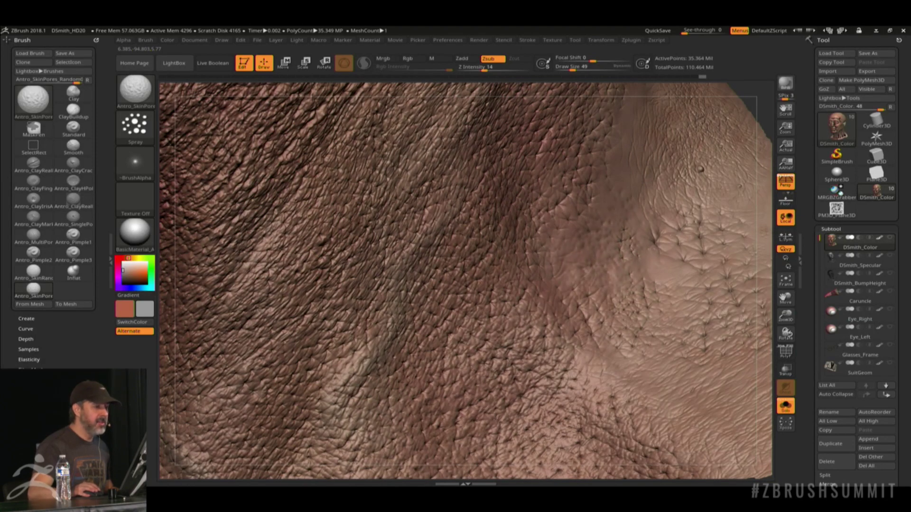
pyautogui.moveTo(757, 404); pyautogui.dragTo(627, 236, button='right')
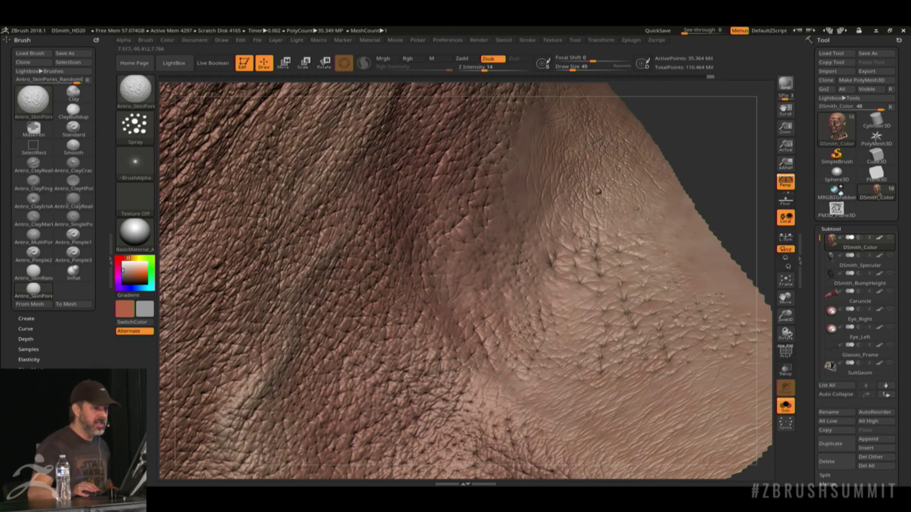
pyautogui.moveTo(706, 188); pyautogui.dragTo(617, 158, button='right')
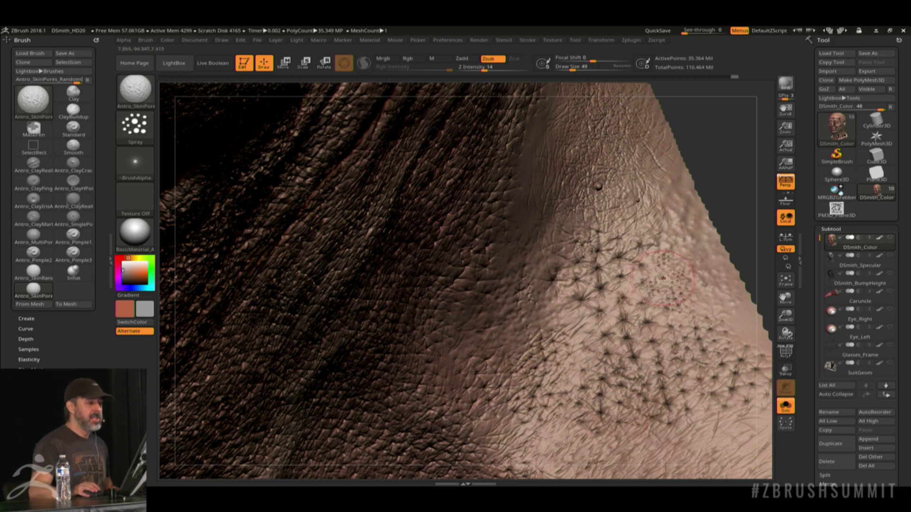
pyautogui.moveTo(716, 132); pyautogui.dragTo(677, 140)
pyautogui.moveTo(677, 140)
pyautogui.mouseDown(button='right')
pyautogui.moveTo(654, 161)
pyautogui.moveTo(642, 237)
pyautogui.moveTo(605, 301)
pyautogui.mouseUp(button='right')
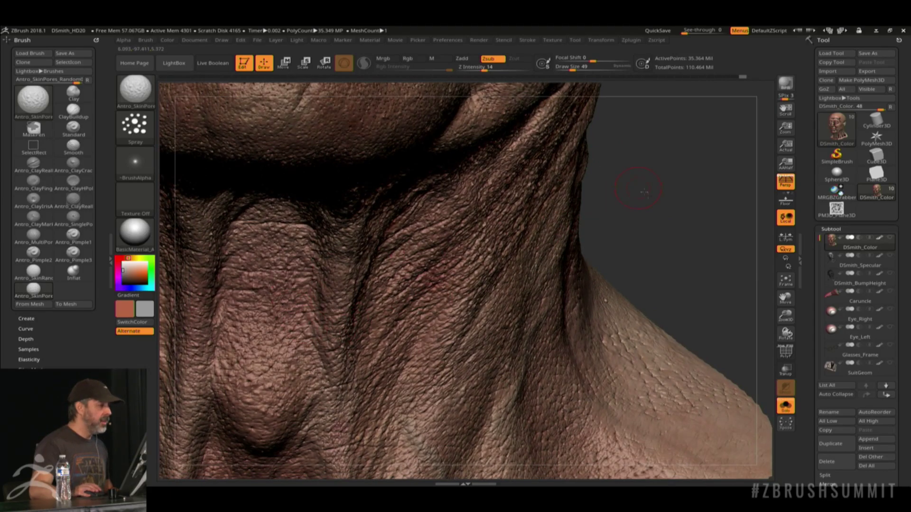
# - Choose the Antro_Carve03 brush for carving fine creases into the head's skin
pyautogui.moveTo(644, 191); pyautogui.dragTo(616, 218, button='right')
pyautogui.press('b')
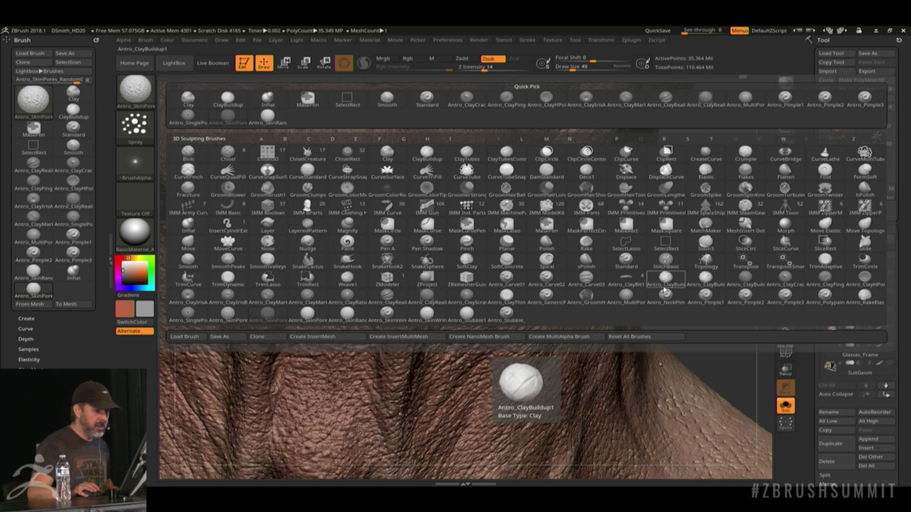
pyautogui.click(575, 282)
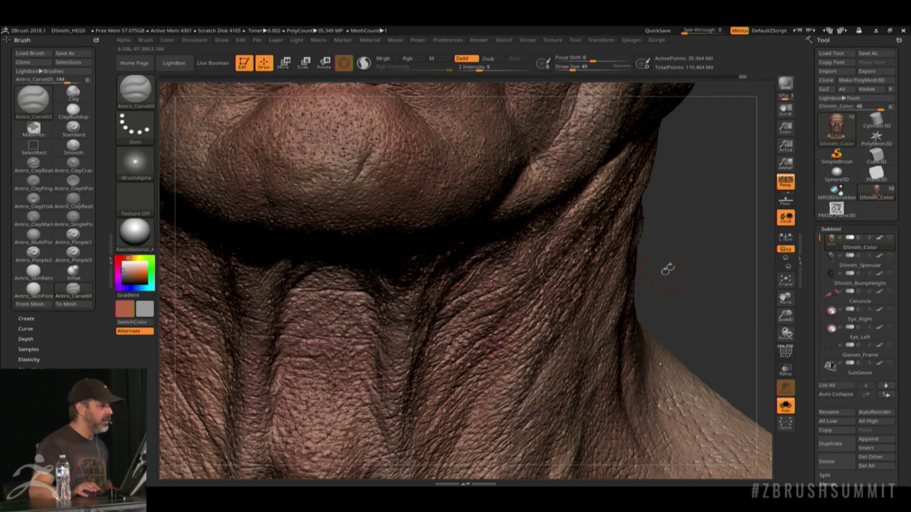
pyautogui.moveTo(683, 258)
pyautogui.keyDown('shift'); pyautogui.mouseDown()
pyautogui.moveTo(694, 259)
pyautogui.moveTo(730, 305)
pyautogui.mouseUp(); pyautogui.keyUp('shift')
pyautogui.moveTo(314, 279); pyautogui.dragTo(170, 167, button='right')
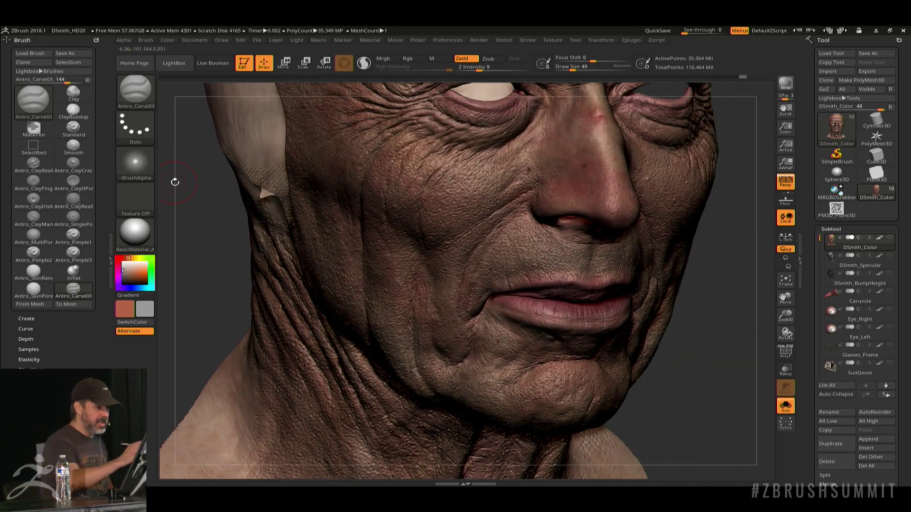
pyautogui.moveTo(722, 291); pyautogui.dragTo(700, 315, button='right')
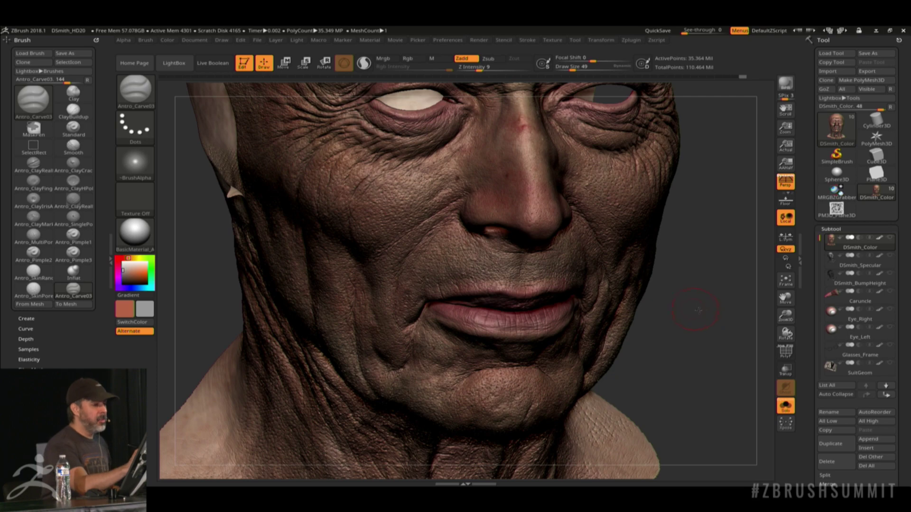
pyautogui.moveTo(698, 311)
pyautogui.mouseDown(button='right')
pyautogui.moveTo(709, 311)
pyautogui.moveTo(697, 315)
pyautogui.moveTo(690, 305)
pyautogui.mouseUp(button='right')
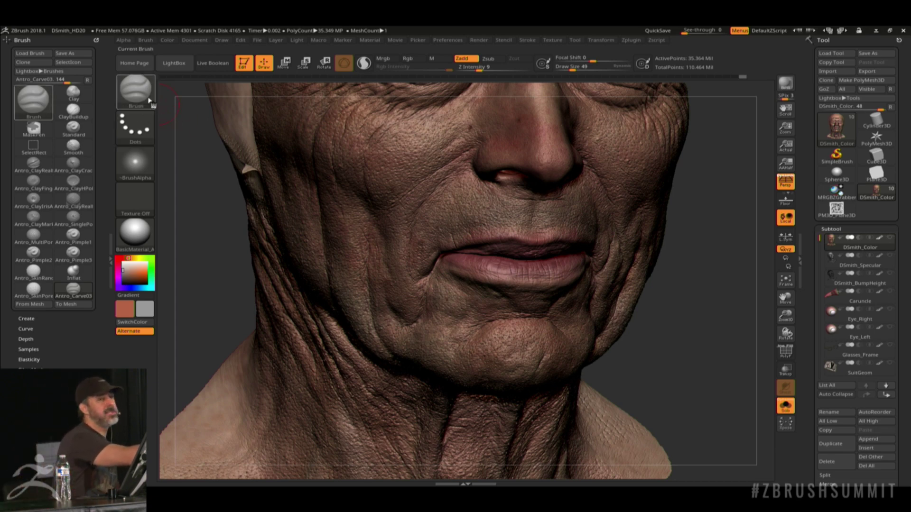
# - Assign Alpha 39 to the Antro_Carve03 brush and pull down its adjustment curve to narrow the alpha
pyautogui.moveTo(149, 104)
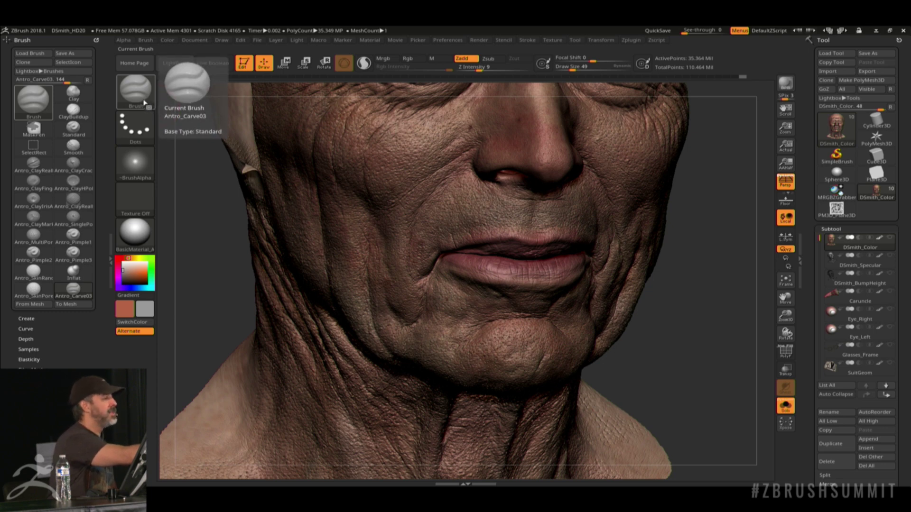
pyautogui.click(136, 164)
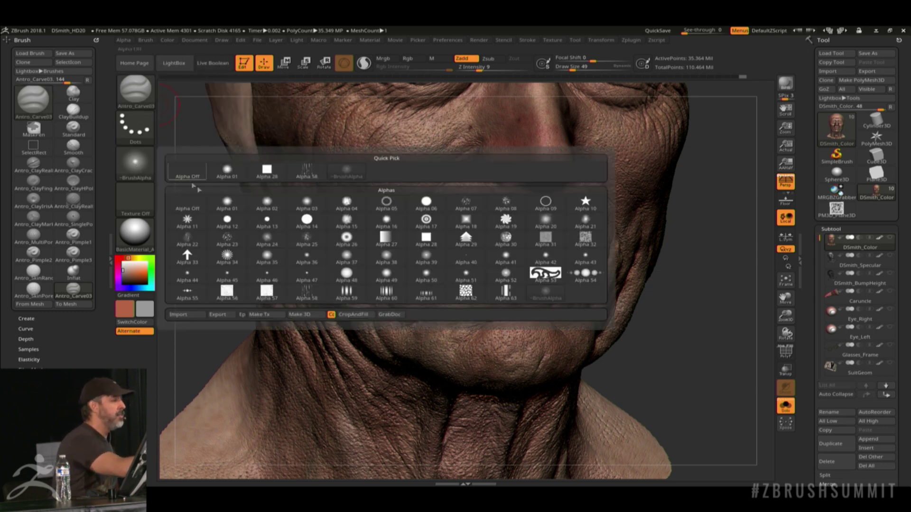
pyautogui.click(426, 259)
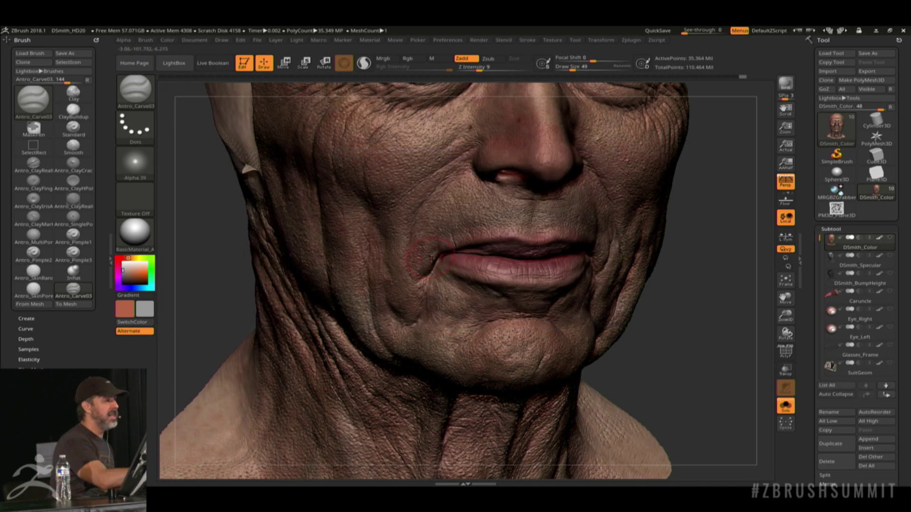
pyautogui.click(142, 166)
pyautogui.click(432, 271)
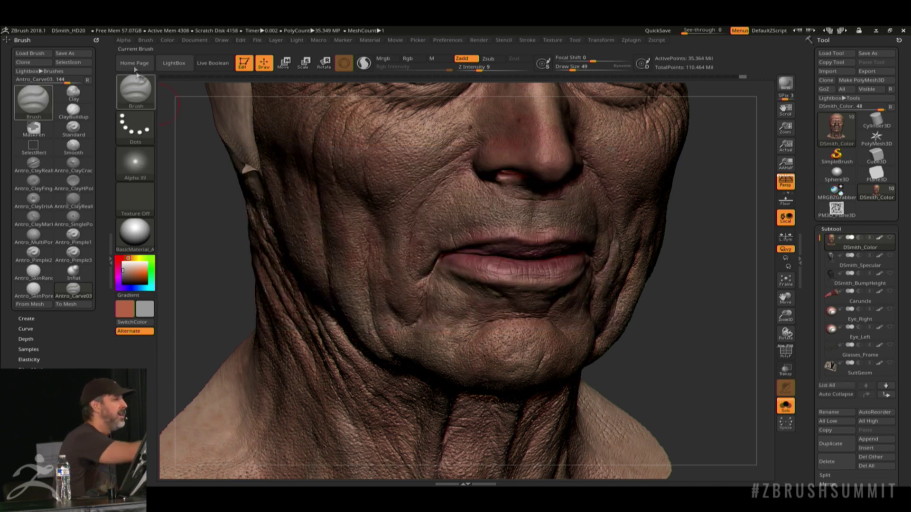
pyautogui.click(123, 40)
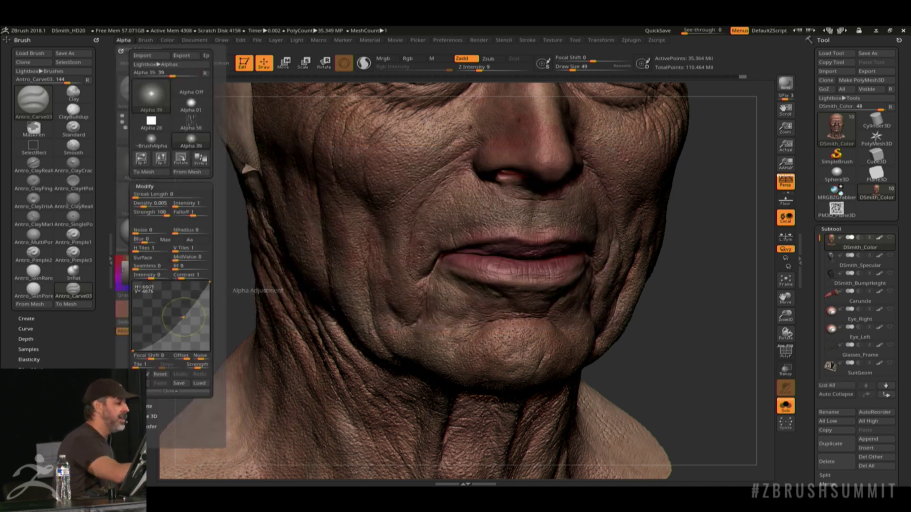
pyautogui.moveTo(192, 321); pyautogui.dragTo(199, 331)
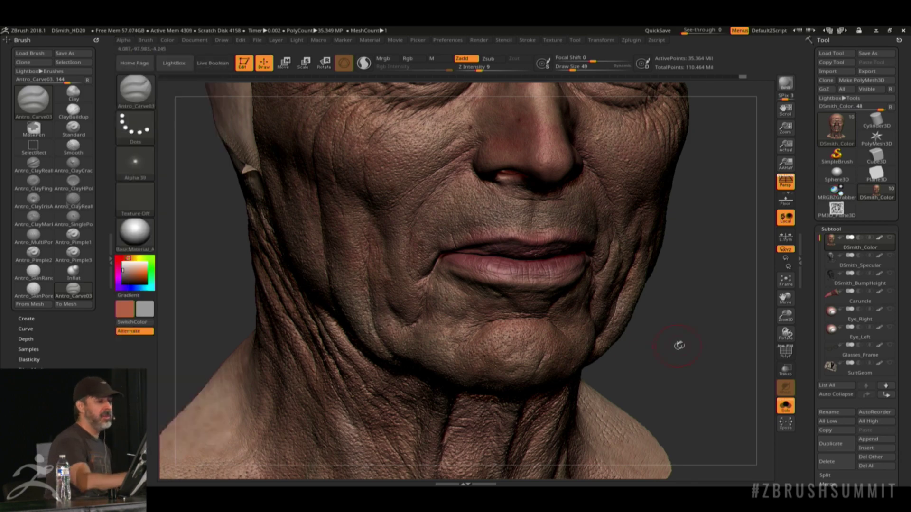
# - Set the carving brush's Draw Size to 31 over the side of the neck
pyautogui.keyDown('alt'); pyautogui.moveTo(679, 346); pyautogui.dragTo(656, 287); pyautogui.keyUp('alt')
pyautogui.press('f')
pyautogui.moveTo(638, 285)
pyautogui.mouseDown()
pyautogui.moveTo(625, 286)
pyautogui.moveTo(671, 346)
pyautogui.moveTo(722, 366)
pyautogui.moveTo(693, 280)
pyautogui.moveTo(674, 265)
pyautogui.moveTo(714, 300)
pyautogui.moveTo(703, 297)
pyautogui.mouseUp()
pyautogui.press('space')
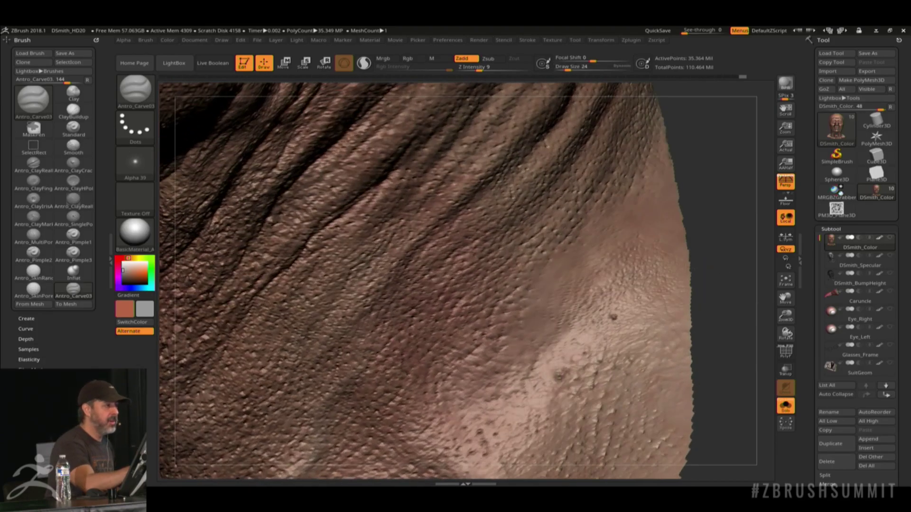
pyautogui.press('space')
pyautogui.moveTo(593, 244); pyautogui.dragTo(596, 243)
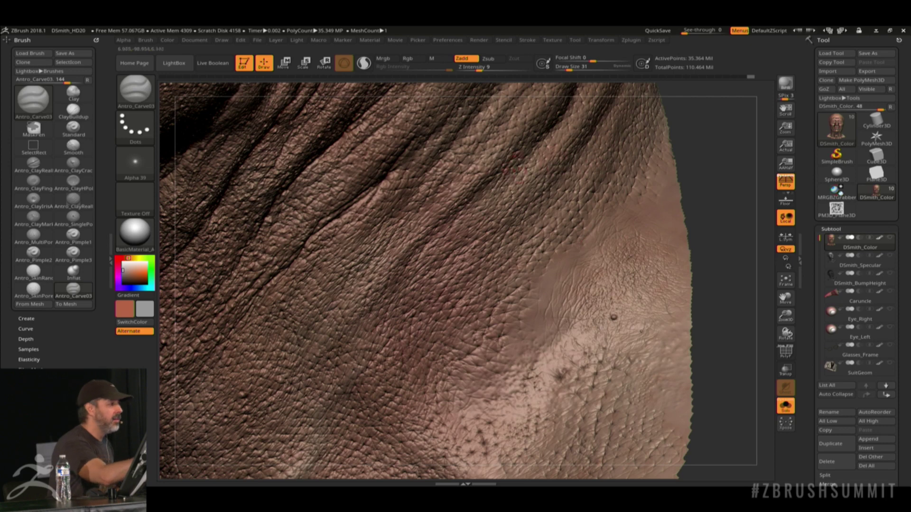
# - Sharpen the Alpha 39 curve further and carve a short crease at the neck's base with Z Intensity 21
pyautogui.click(123, 40)
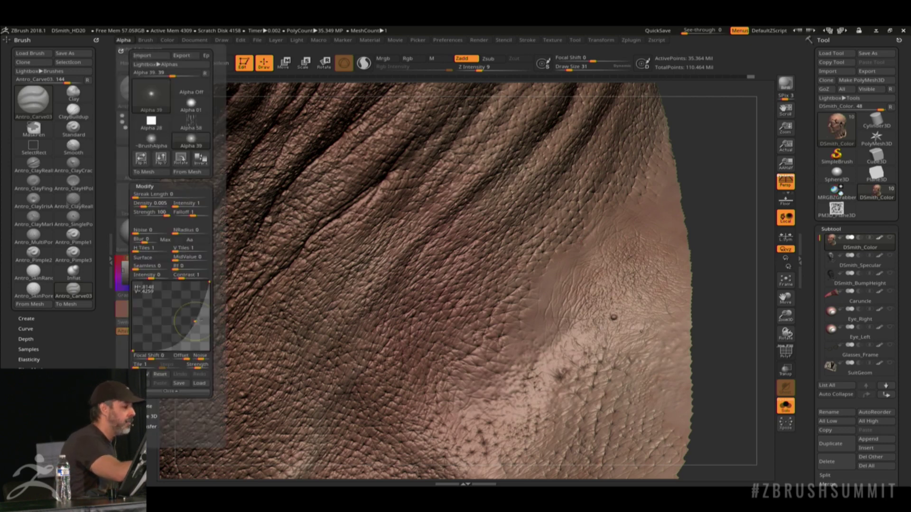
pyautogui.moveTo(196, 322); pyautogui.dragTo(202, 330)
pyautogui.click(490, 68)
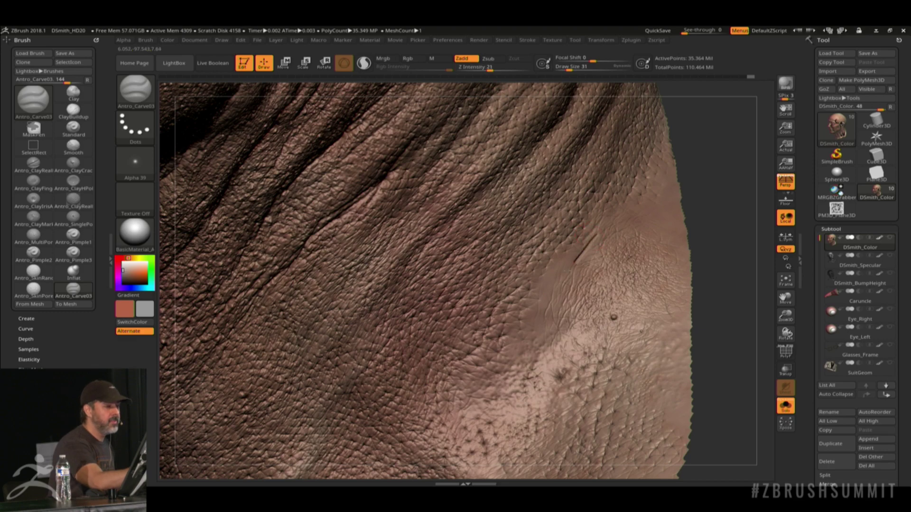
pyautogui.moveTo(718, 207); pyautogui.dragTo(696, 241)
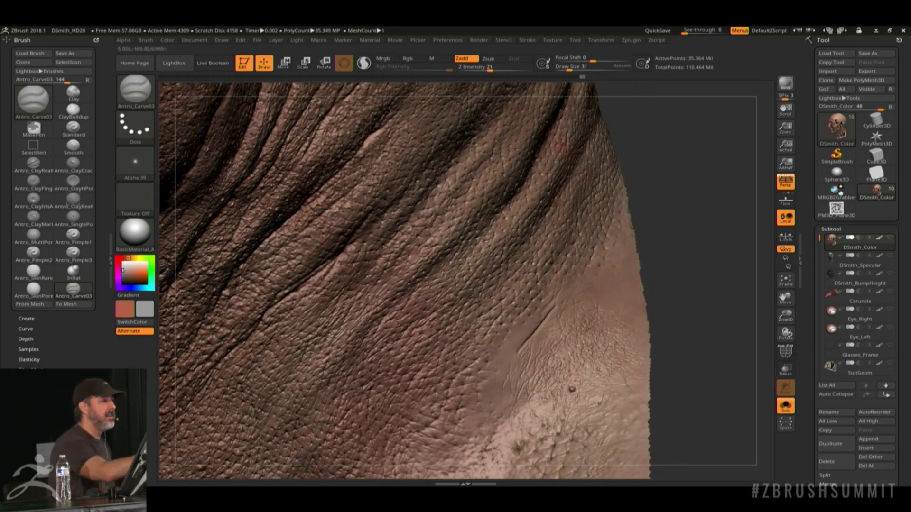
# - Set the Z Intensity to 16 and the Draw Size to 24 for carving the cheek beside the mouth
pyautogui.click(487, 68)
pyautogui.moveTo(682, 209); pyautogui.dragTo(755, 198)
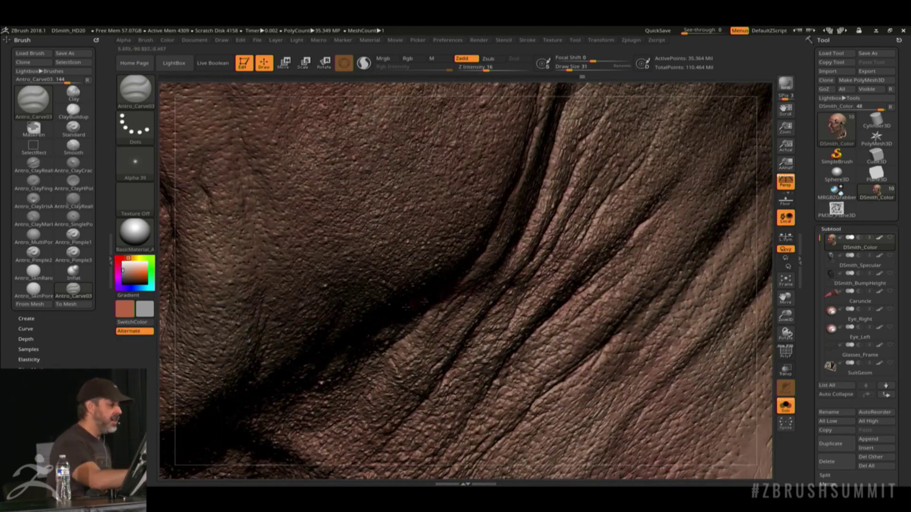
pyautogui.keyDown('alt'); pyautogui.moveTo(167, 306); pyautogui.dragTo(497, 295); pyautogui.keyUp('alt')
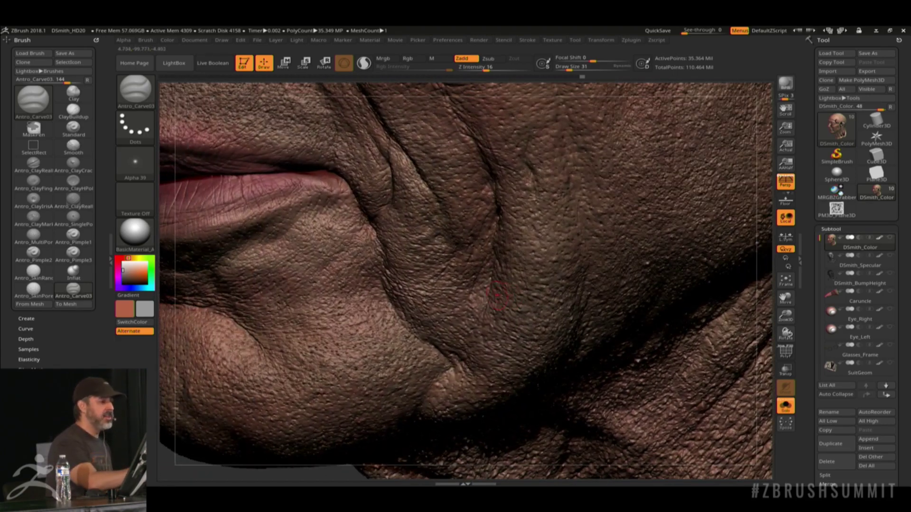
pyautogui.moveTo(766, 294); pyautogui.dragTo(731, 352)
pyautogui.press('space')
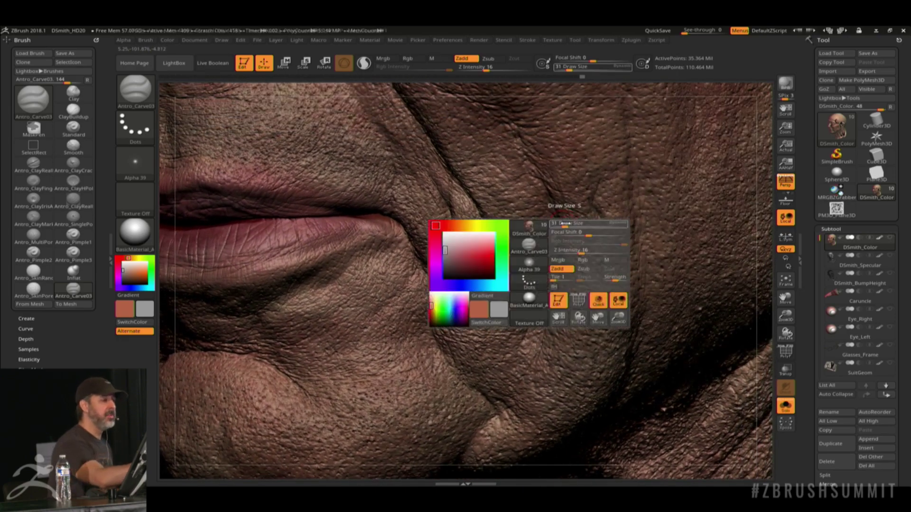
pyautogui.moveTo(567, 223); pyautogui.dragTo(563, 223)
pyautogui.moveTo(766, 267); pyautogui.dragTo(721, 326)
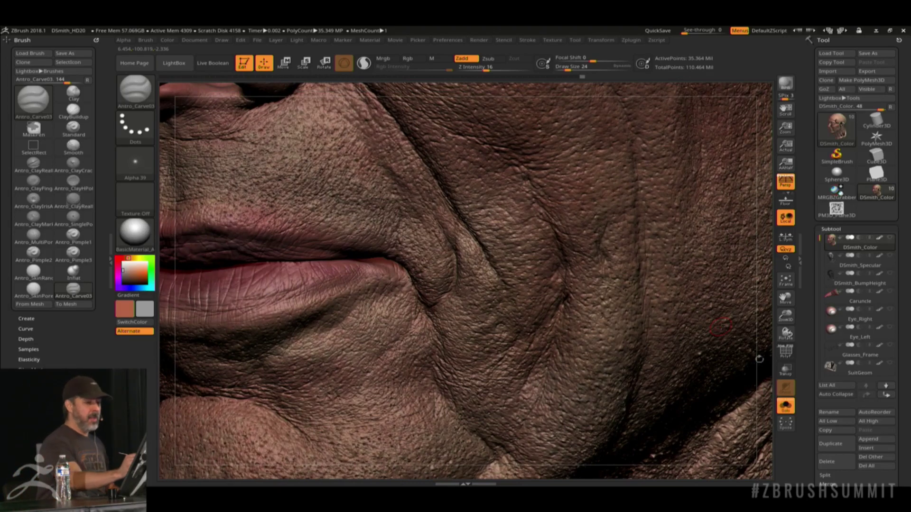
# - Carve fine crease lines into the cheek beside the corner of the mouth and undo the last one
pyautogui.keyDown('alt'); pyautogui.moveTo(759, 360); pyautogui.dragTo(746, 325); pyautogui.keyUp('alt')
pyautogui.moveTo(394, 354)
pyautogui.keyDown('alt'); pyautogui.mouseDown()
pyautogui.moveTo(374, 328)
pyautogui.moveTo(345, 322)
pyautogui.moveTo(303, 332)
pyautogui.moveTo(285, 360)
pyautogui.mouseUp(); pyautogui.keyUp('alt')
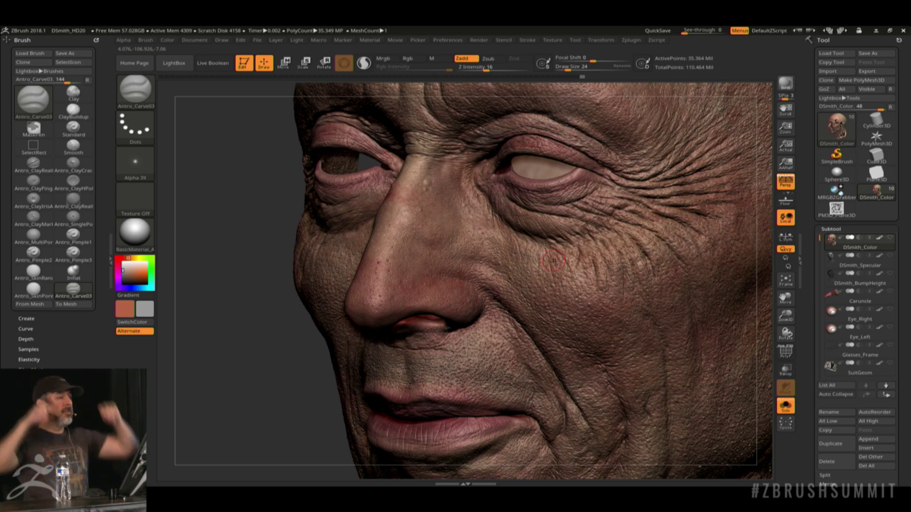
pyautogui.keyDown('alt'); pyautogui.moveTo(278, 390); pyautogui.dragTo(245, 374); pyautogui.keyUp('alt')
pyautogui.moveTo(307, 328); pyautogui.dragTo(310, 319)
pyautogui.keyDown('alt'); pyautogui.moveTo(165, 286); pyautogui.dragTo(423, 282); pyautogui.keyUp('alt')
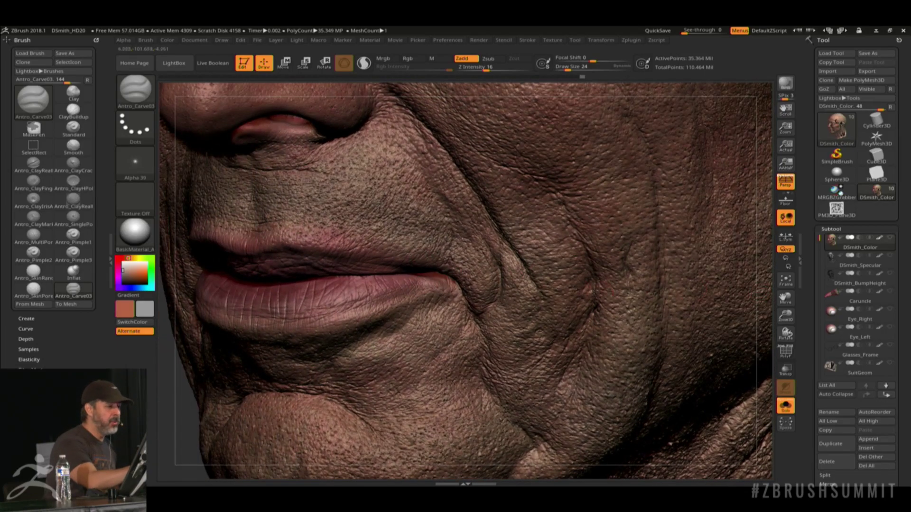
pyautogui.keyDown('alt'); pyautogui.moveTo(765, 313); pyautogui.dragTo(772, 357); pyautogui.keyUp('alt')
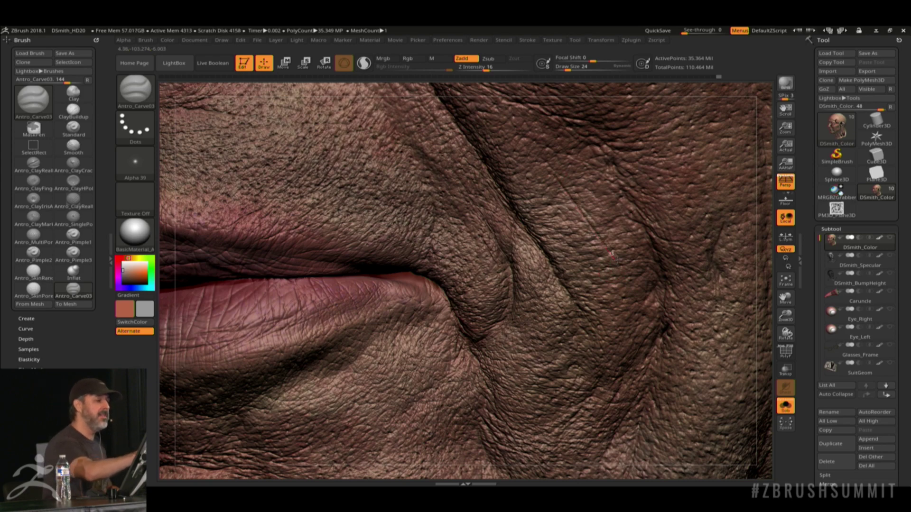
pyautogui.press('ctrl')
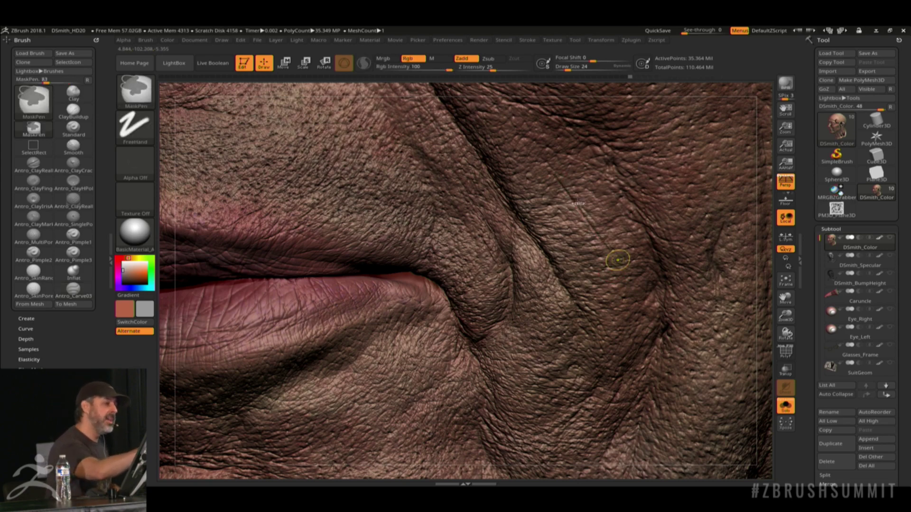
pyautogui.hotkey('ctrl', 'z')
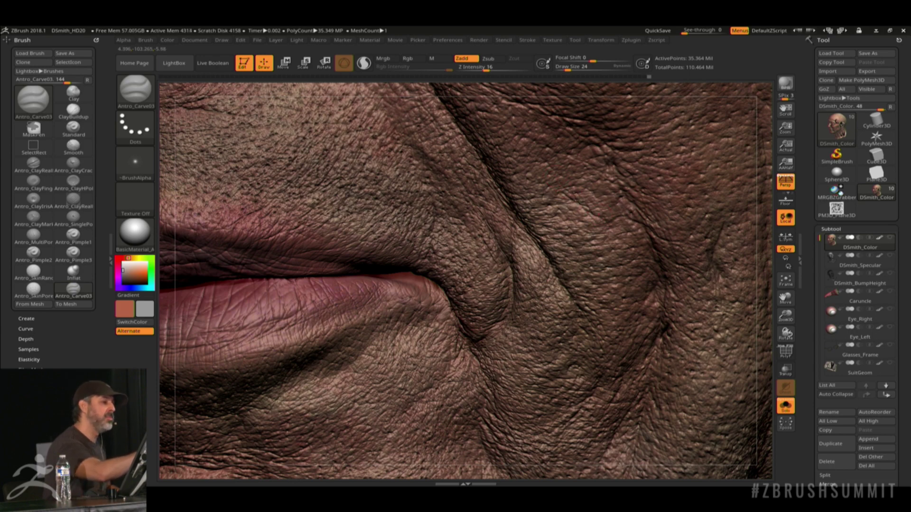
# - Choose the Antro_Stubble_Better1 brush for stubble detail on the head
pyautogui.keyDown('alt'); pyautogui.moveTo(761, 336); pyautogui.dragTo(726, 244); pyautogui.keyUp('alt')
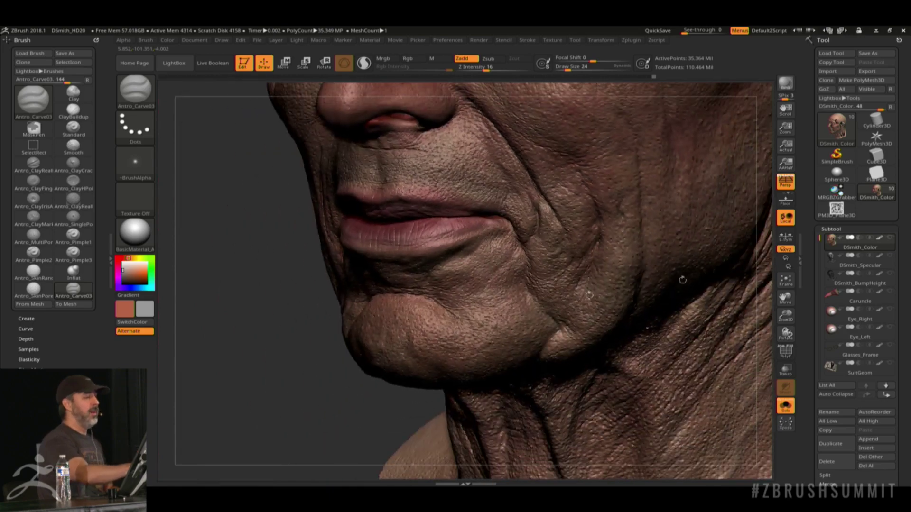
pyautogui.keyDown('alt'); pyautogui.moveTo(260, 265); pyautogui.dragTo(316, 372); pyautogui.keyUp('alt')
pyautogui.keyDown('shift'); pyautogui.moveTo(291, 325); pyautogui.dragTo(309, 328); pyautogui.keyUp('shift')
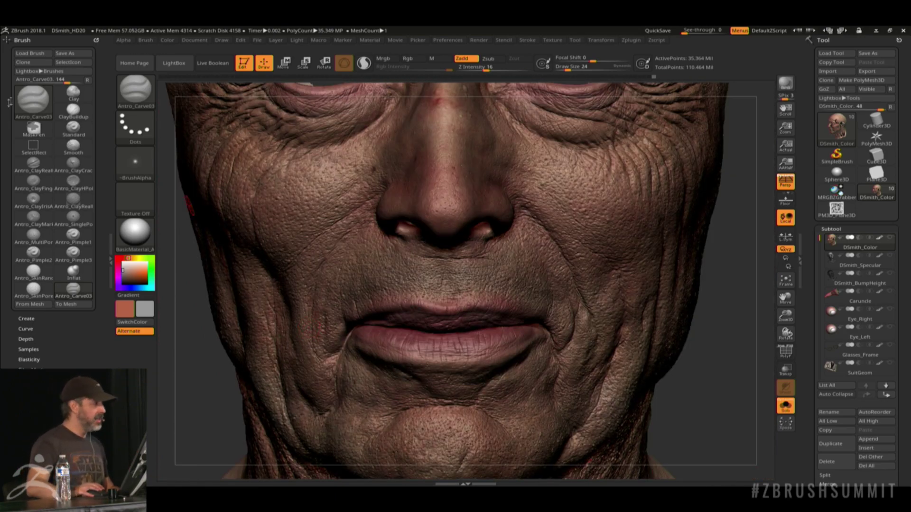
pyautogui.click(135, 91)
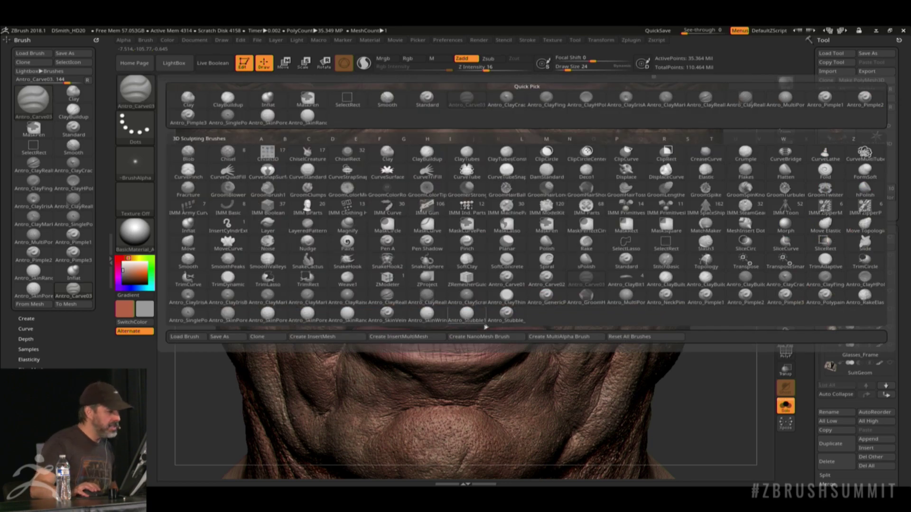
pyautogui.click(507, 319)
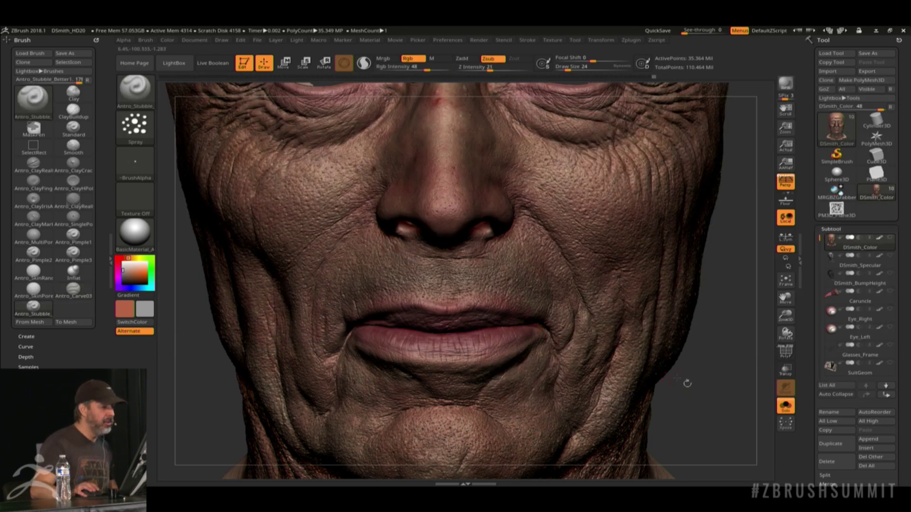
# - Try spraying a dense patch of stubble on the smooth skin at the base of the neck and undo it
pyautogui.moveTo(685, 380)
pyautogui.keyDown('alt'); pyautogui.mouseDown()
pyautogui.moveTo(686, 181)
pyautogui.moveTo(546, 190)
pyautogui.mouseUp(); pyautogui.keyUp('alt')
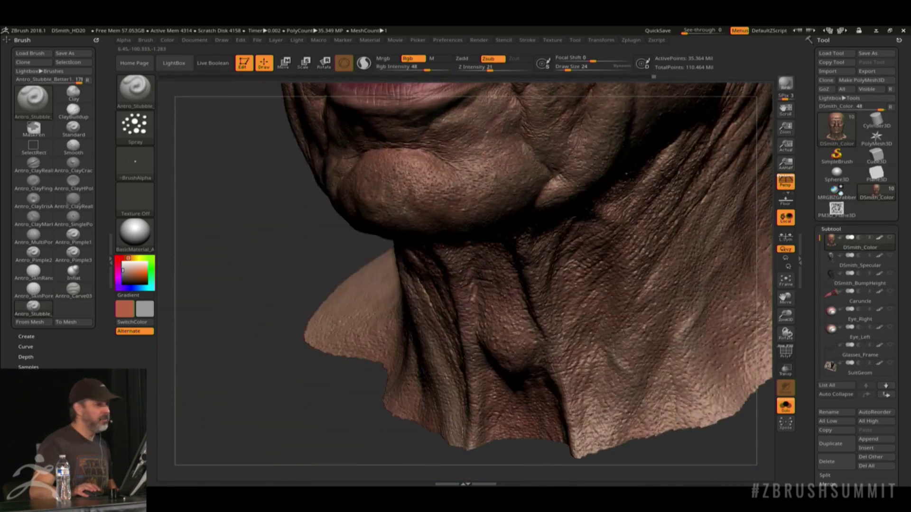
pyautogui.moveTo(275, 270); pyautogui.dragTo(455, 266)
pyautogui.moveTo(308, 271)
pyautogui.mouseDown()
pyautogui.moveTo(396, 323)
pyautogui.moveTo(760, 333)
pyautogui.mouseUp()
pyautogui.moveTo(546, 389); pyautogui.dragTo(493, 325)
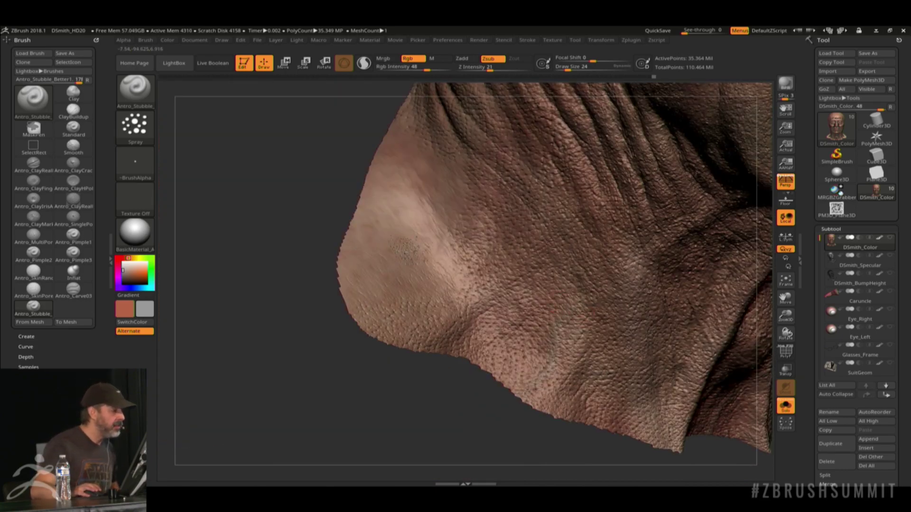
pyautogui.moveTo(295, 228)
pyautogui.keyDown('alt'); pyautogui.mouseDown()
pyautogui.moveTo(294, 168)
pyautogui.moveTo(279, 180)
pyautogui.moveTo(313, 217)
pyautogui.mouseUp(); pyautogui.keyUp('alt')
pyautogui.press('ctrl')
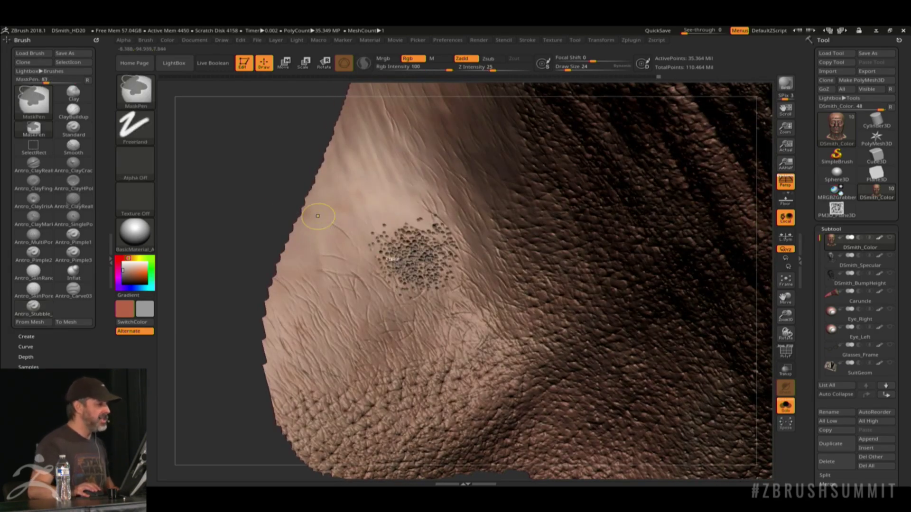
pyautogui.keyDown('ctrl'); pyautogui.moveTo(170, 157); pyautogui.dragTo(168, 161); pyautogui.keyUp('ctrl')
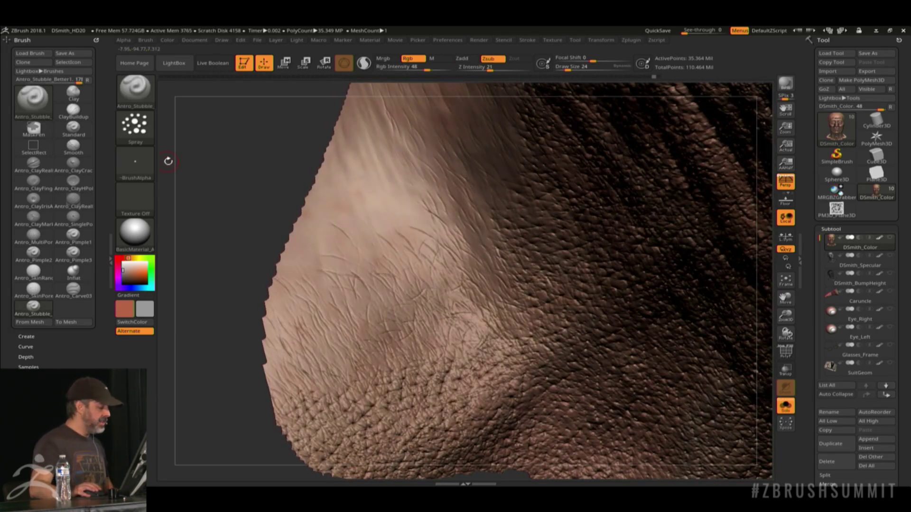
pyautogui.press('ctrl')
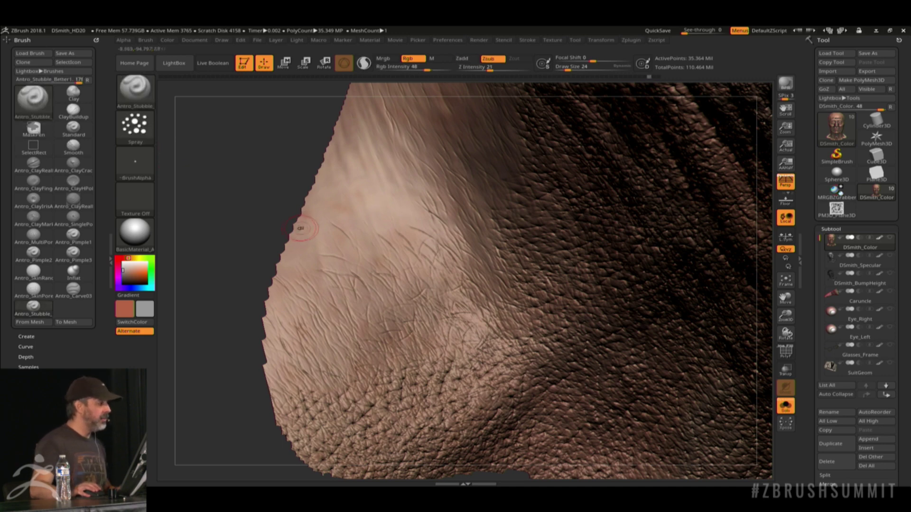
# - Set the spray stroke's Placement to 0.84 and adjust its Flow, testing a scattered stubble patch on the smooth skin
pyautogui.click(135, 126)
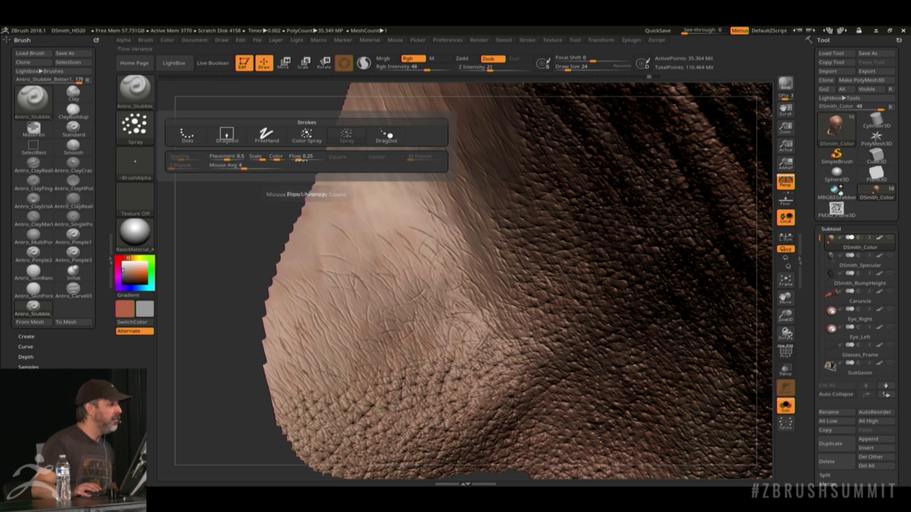
pyautogui.moveTo(235, 157); pyautogui.dragTo(236, 158)
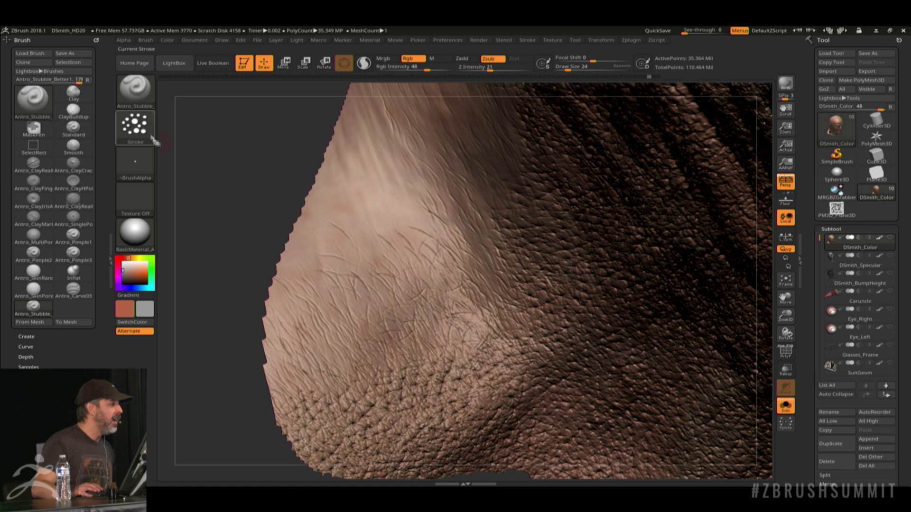
pyautogui.click(134, 126)
pyautogui.moveTo(271, 160); pyautogui.dragTo(273, 160)
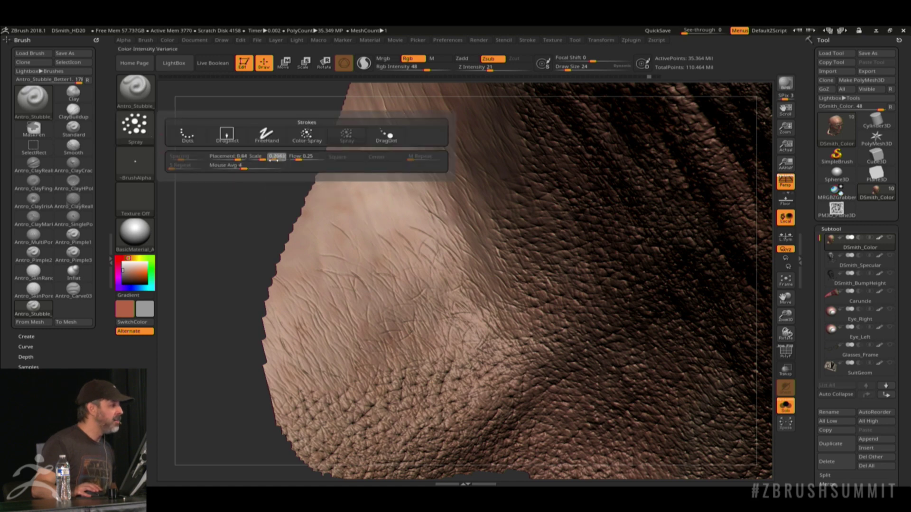
pyautogui.click(135, 125)
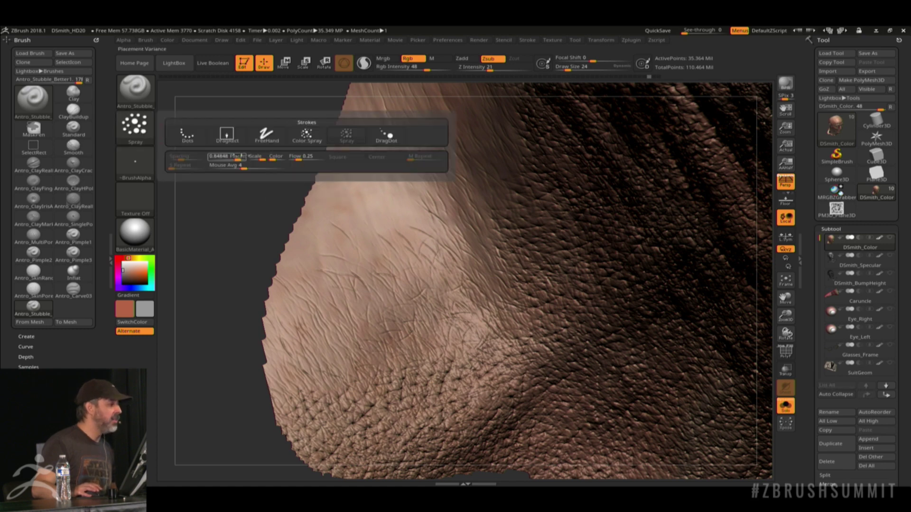
pyautogui.click(302, 161)
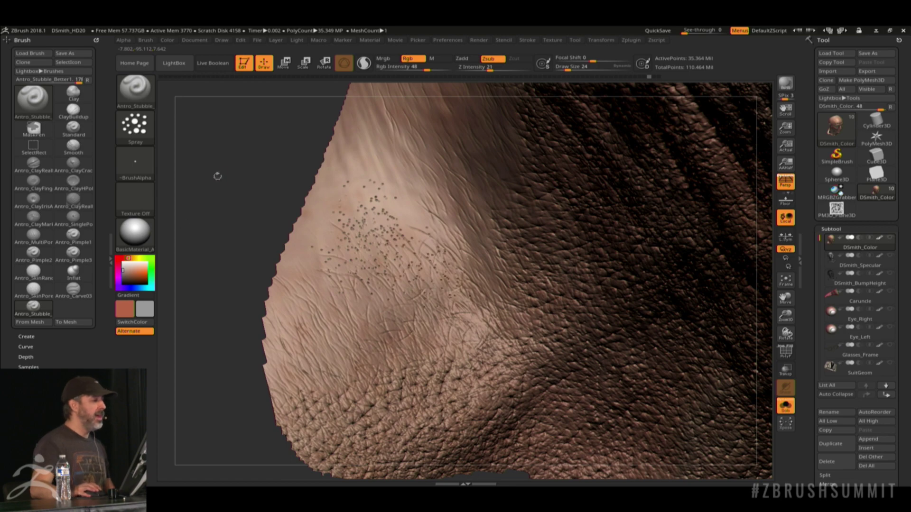
pyautogui.moveTo(234, 156)
pyautogui.mouseDown()
pyautogui.moveTo(247, 181)
pyautogui.moveTo(306, 230)
pyautogui.moveTo(207, 241)
pyautogui.moveTo(228, 168)
pyautogui.mouseUp()
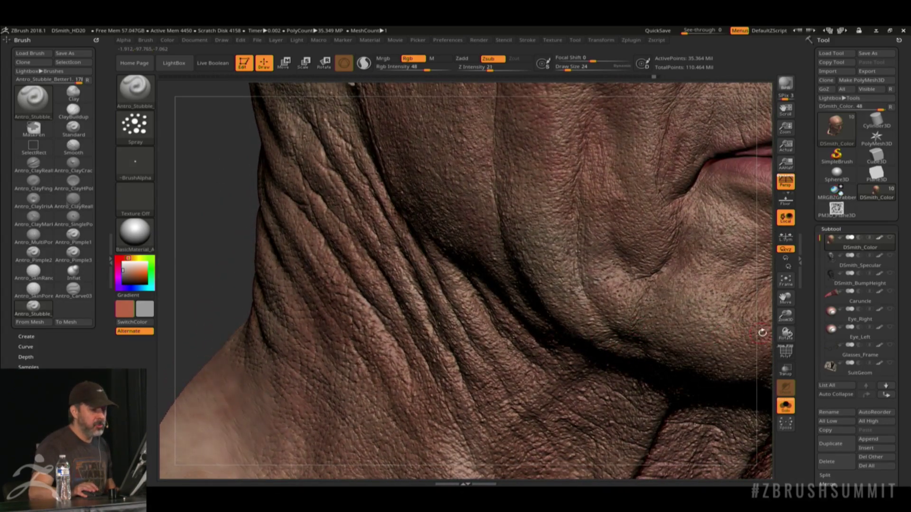
# - Examine the stubble detail on the jaw and chin and choose the Antro_SkinPores_NoseCustom01 brush
pyautogui.moveTo(762, 333); pyautogui.dragTo(764, 361)
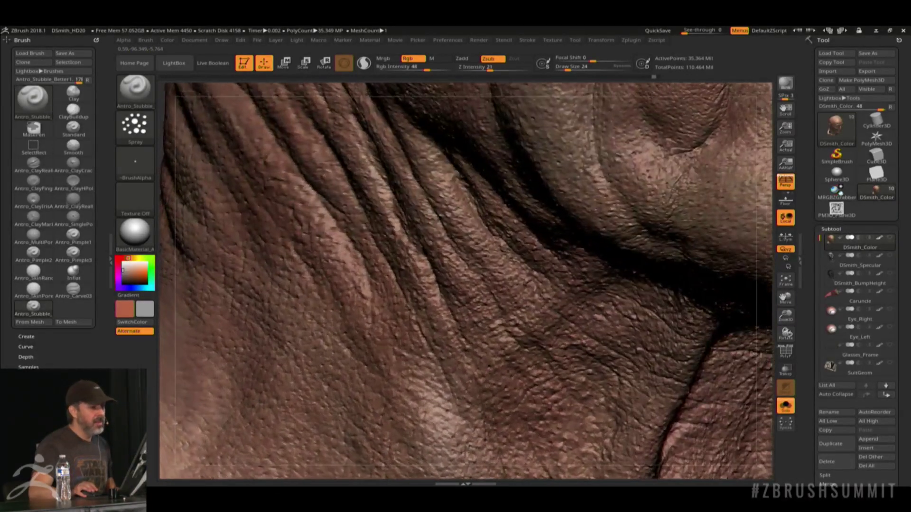
pyautogui.keyDown('alt'); pyautogui.moveTo(756, 303); pyautogui.dragTo(491, 380); pyautogui.keyUp('alt')
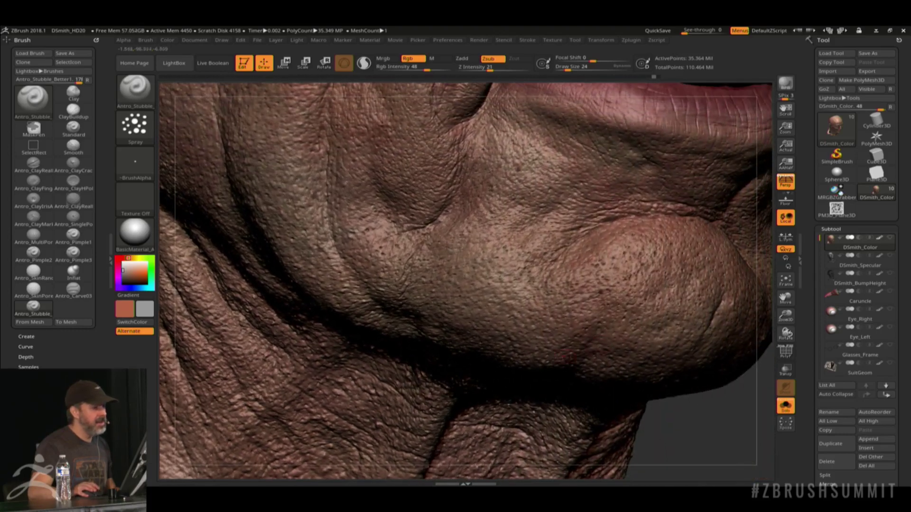
pyautogui.moveTo(706, 426); pyautogui.dragTo(678, 413)
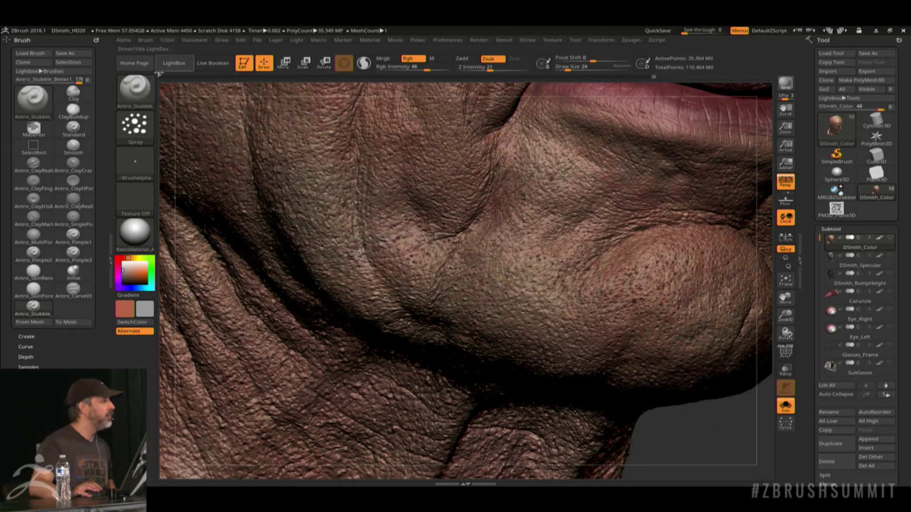
pyautogui.press('b')
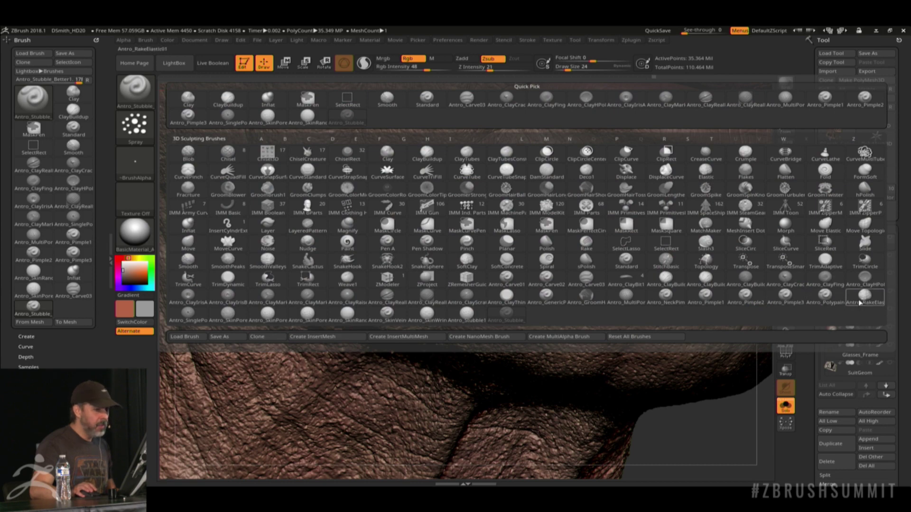
pyautogui.click(233, 318)
# - Stamp a few pore bumps onto the smooth skin at the base of the neck with the nose pores brush
pyautogui.moveTo(684, 430)
pyautogui.mouseDown()
pyautogui.moveTo(668, 91)
pyautogui.moveTo(685, 159)
pyautogui.moveTo(630, 131)
pyautogui.moveTo(294, 206)
pyautogui.mouseUp()
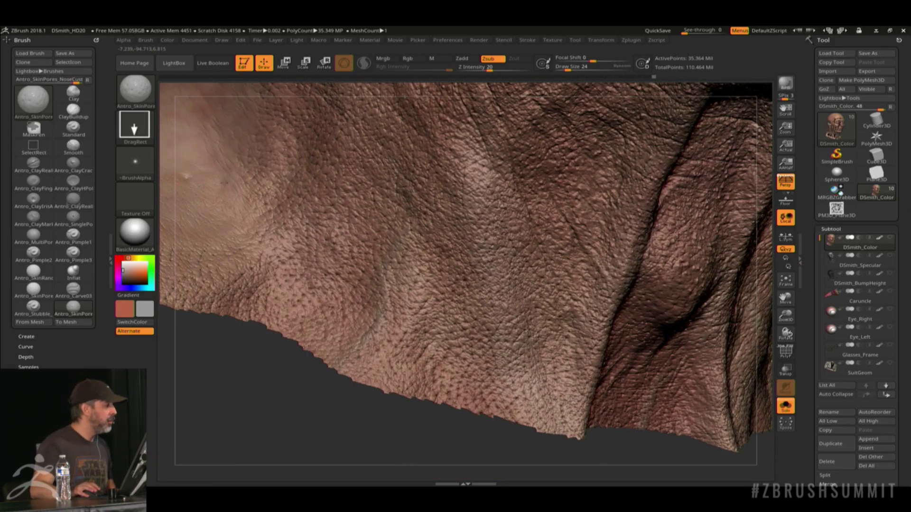
pyautogui.click(207, 174)
pyautogui.moveTo(246, 452)
pyautogui.mouseDown()
pyautogui.moveTo(236, 234)
pyautogui.moveTo(426, 131)
pyautogui.mouseUp()
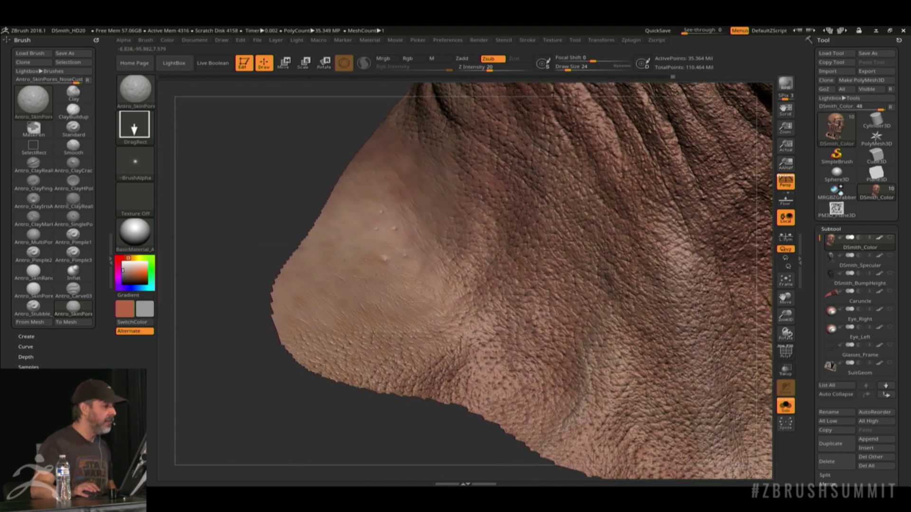
pyautogui.moveTo(308, 161)
pyautogui.mouseDown()
pyautogui.moveTo(252, 165)
pyautogui.moveTo(244, 117)
pyautogui.mouseUp()
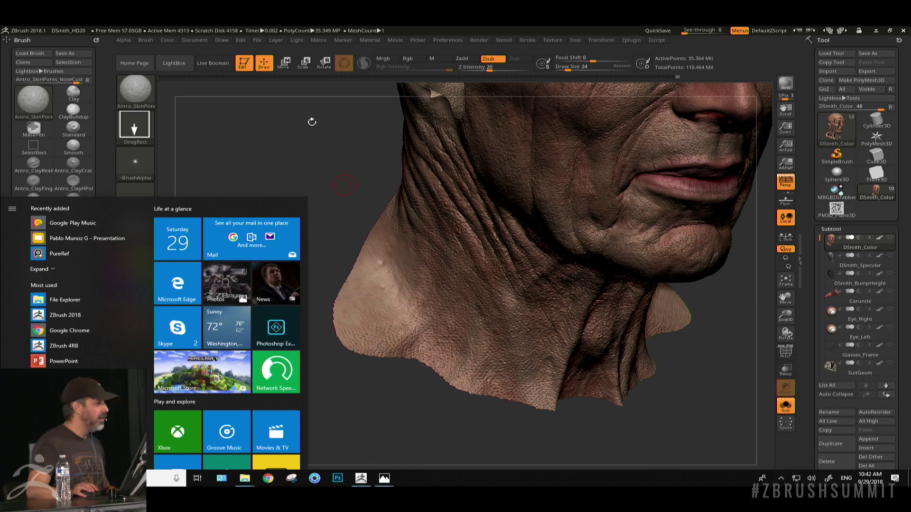
# - Load the Rick Baker project from the ZProject folder inside SOMETHING ELSE > Rick Baker
pyautogui.click(311, 122)
pyautogui.click(257, 40)
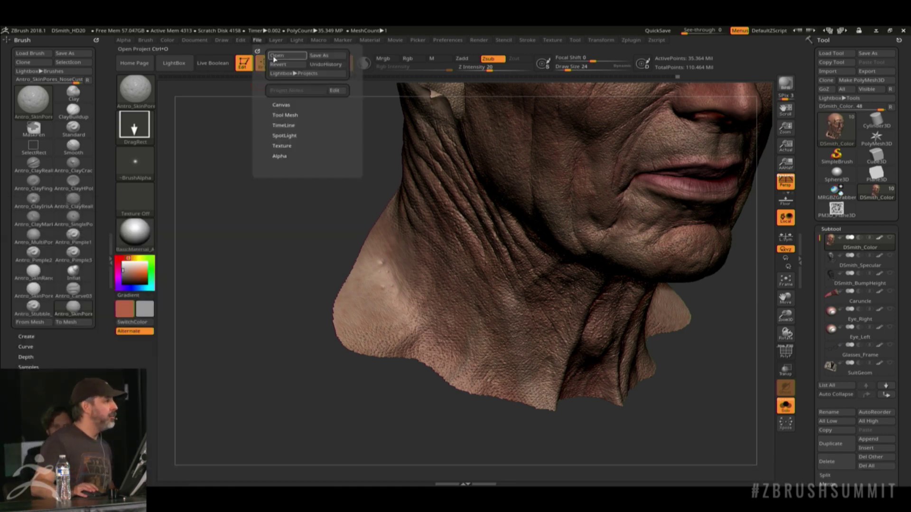
pyautogui.click(275, 56)
pyautogui.click(490, 291)
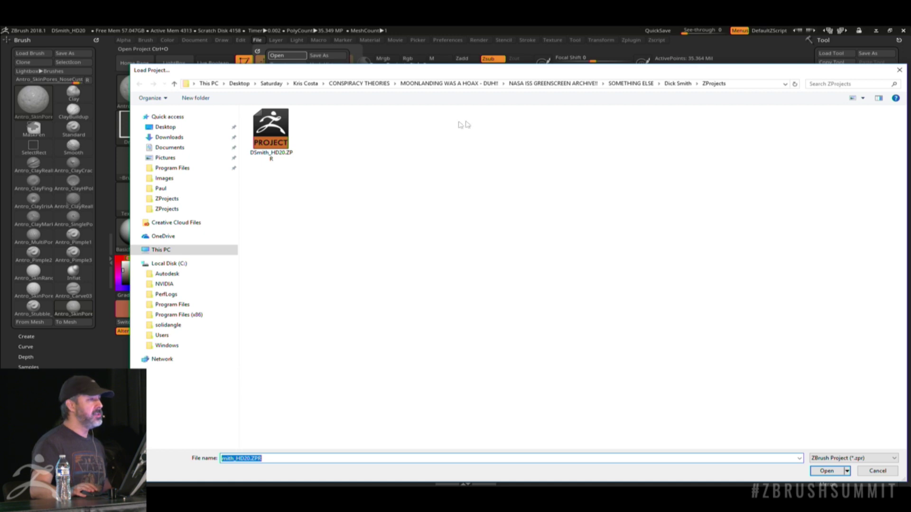
pyautogui.click(678, 84)
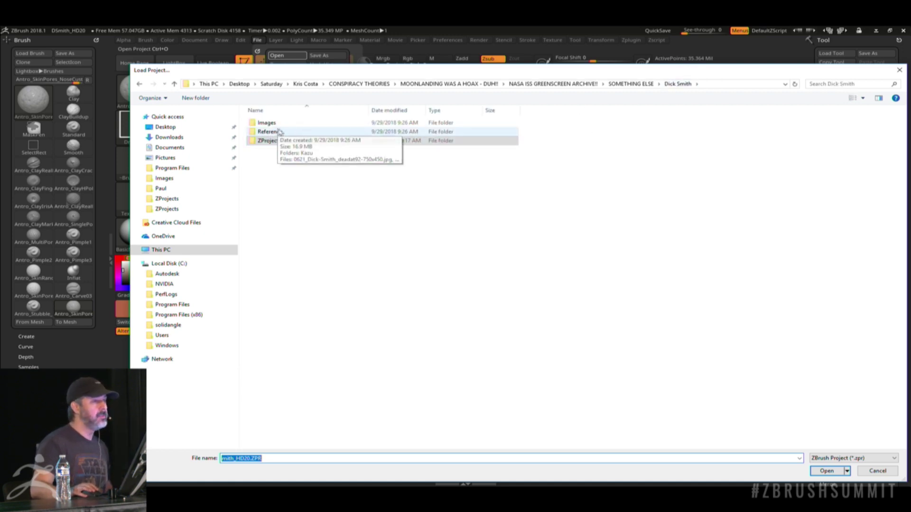
pyautogui.click(616, 87)
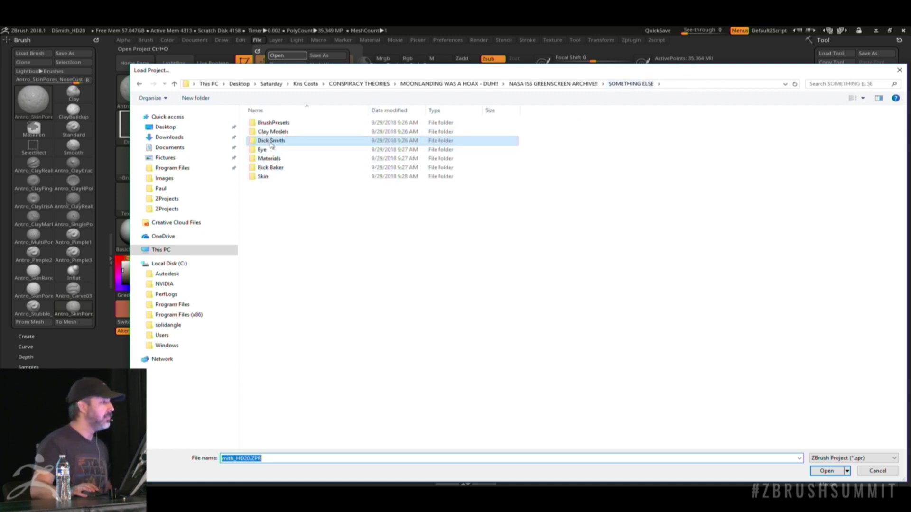
pyautogui.click(272, 168)
pyautogui.doubleClick(272, 169)
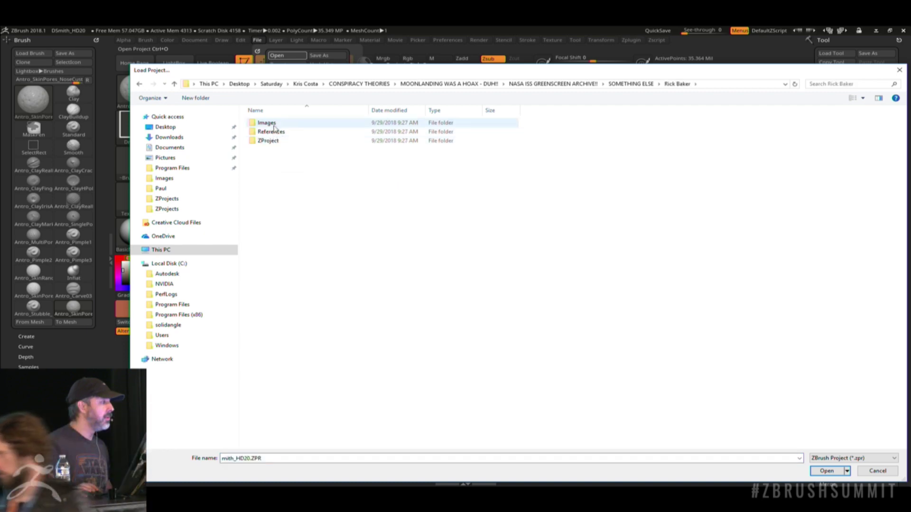
pyautogui.doubleClick(279, 140)
pyautogui.doubleClick(281, 124)
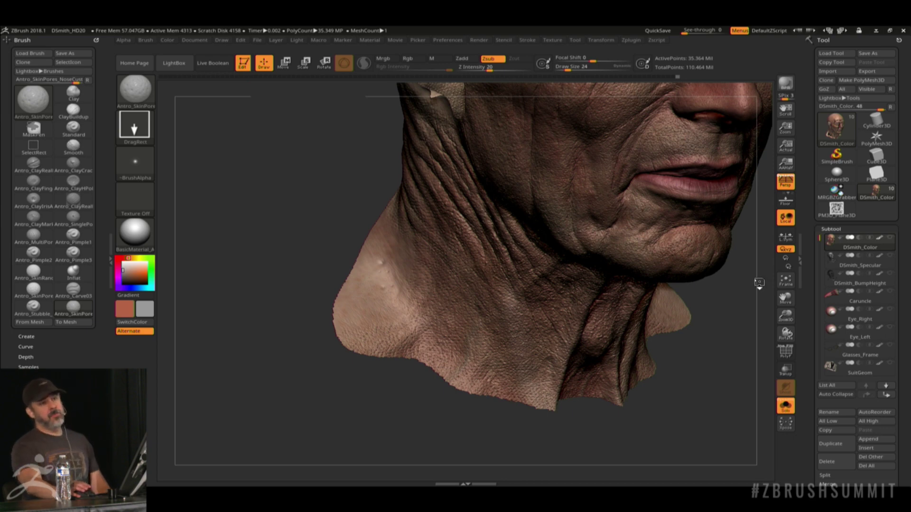
pyautogui.press('a')
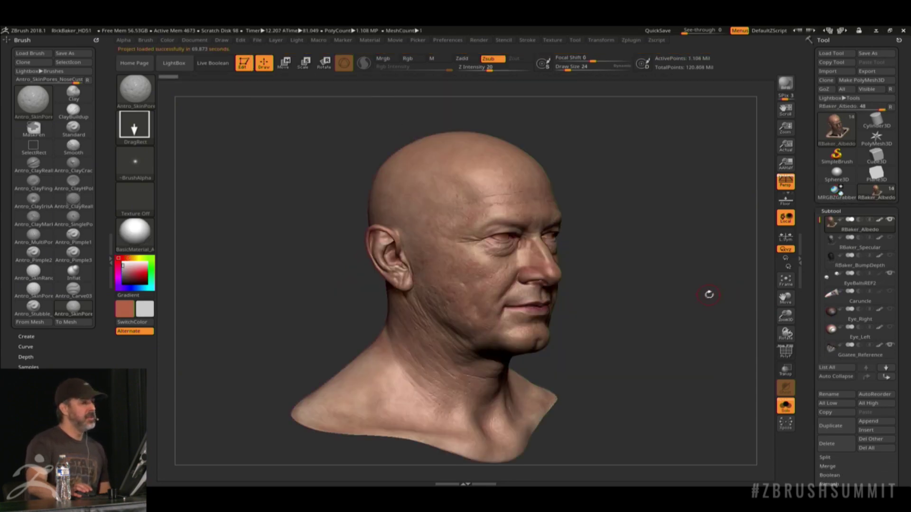
# - Examine the bare Rick Baker head from several angles and turn off Solo mode to include the eyes, goatee and clothing
pyautogui.moveTo(699, 298); pyautogui.dragTo(716, 300)
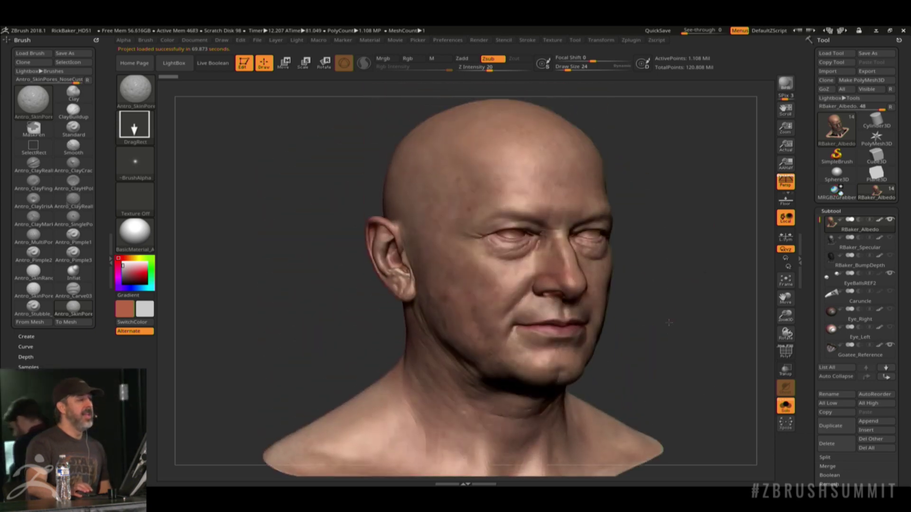
pyautogui.moveTo(669, 322); pyautogui.dragTo(688, 287)
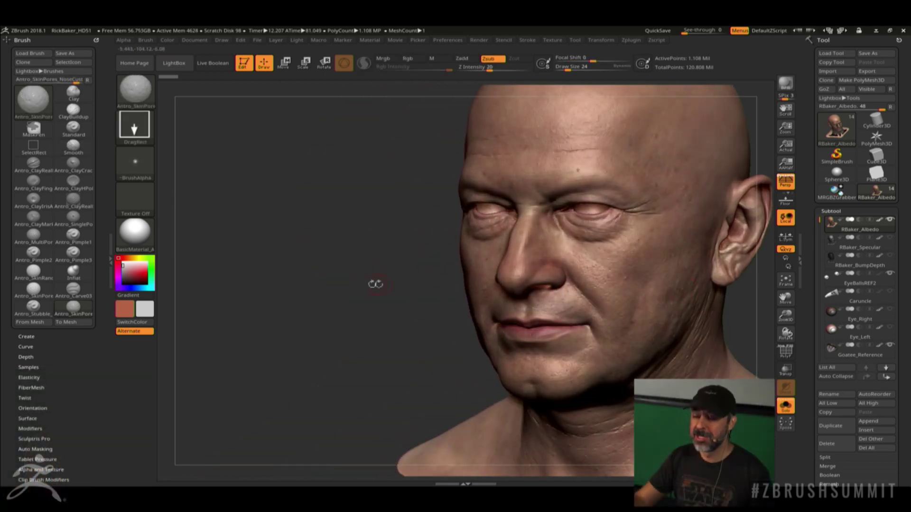
pyautogui.keyDown('alt'); pyautogui.moveTo(374, 285); pyautogui.dragTo(271, 271); pyautogui.keyUp('alt')
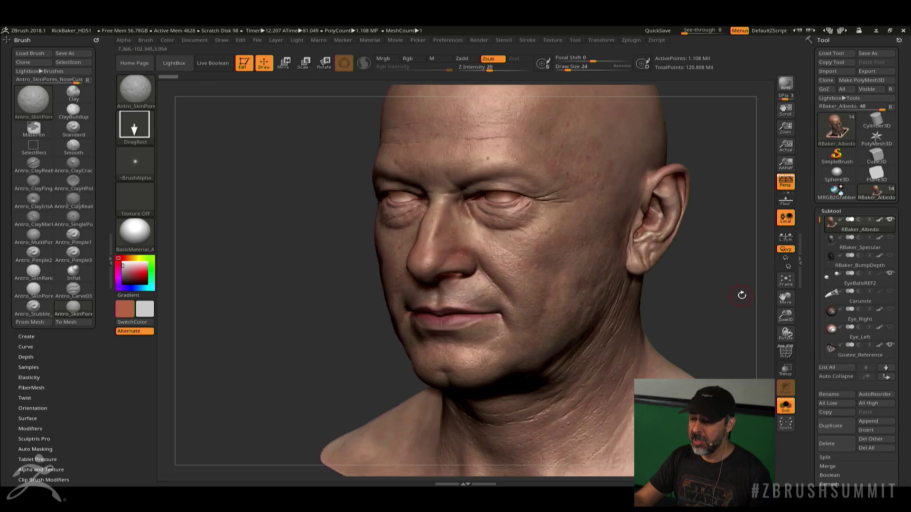
pyautogui.moveTo(742, 295); pyautogui.dragTo(749, 295)
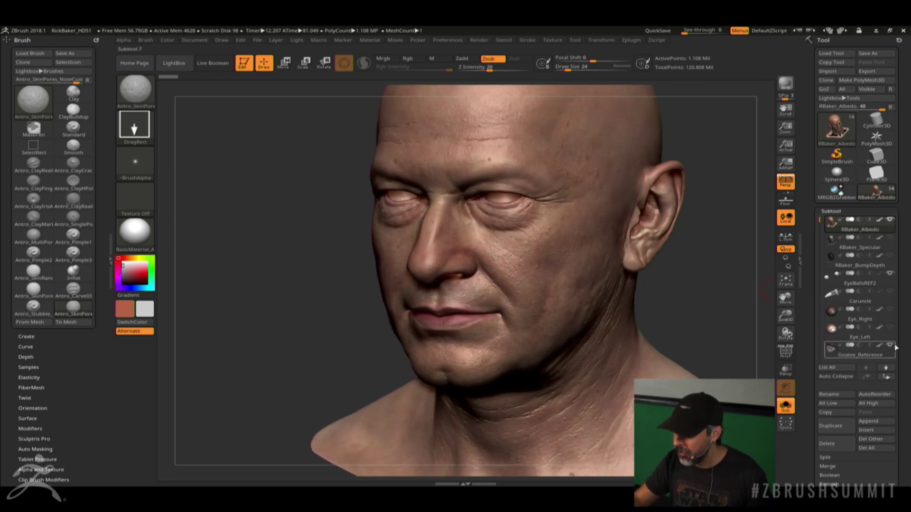
pyautogui.click(785, 409)
pyautogui.moveTo(718, 281); pyautogui.dragTo(694, 261)
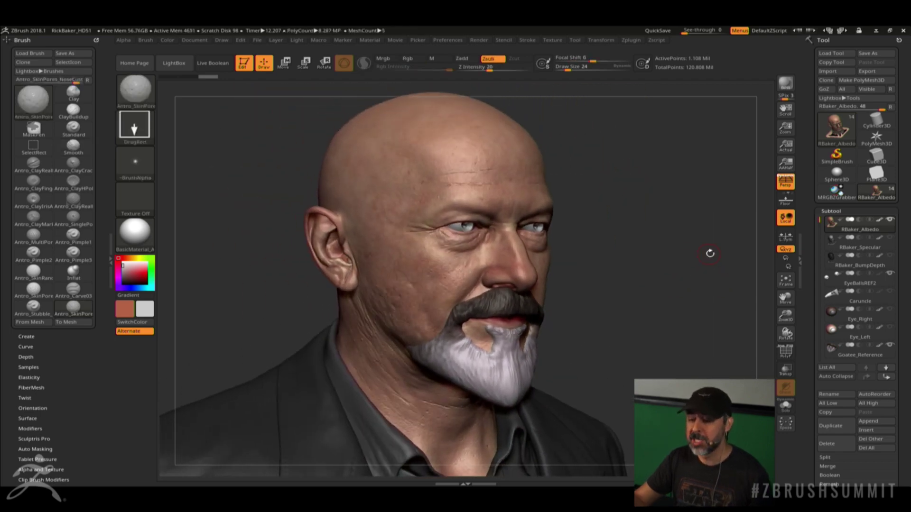
pyautogui.moveTo(634, 253); pyautogui.dragTo(673, 264)
pyautogui.keyDown('alt'); pyautogui.moveTo(731, 242); pyautogui.dragTo(728, 259); pyautogui.keyUp('alt')
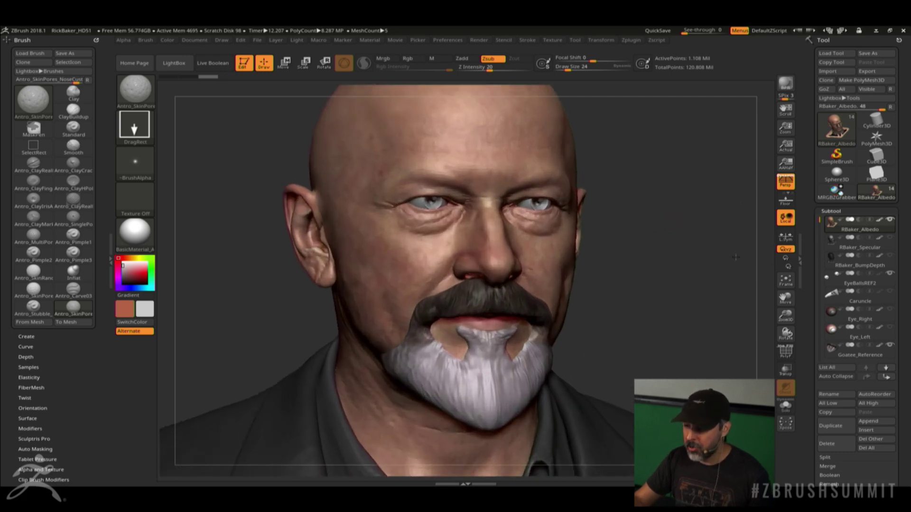
# - Hide every subtool except RBaker_Albedo
pyautogui.click(845, 246)
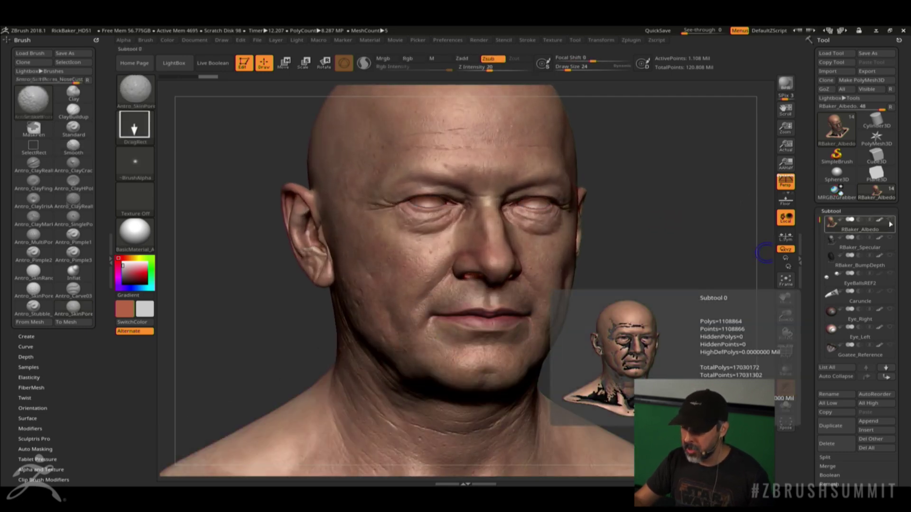
# - Examine the skin color and facial detail of the RBaker_Albedo head up close from front and three-quarter angles
pyautogui.moveTo(750, 239); pyautogui.dragTo(720, 291)
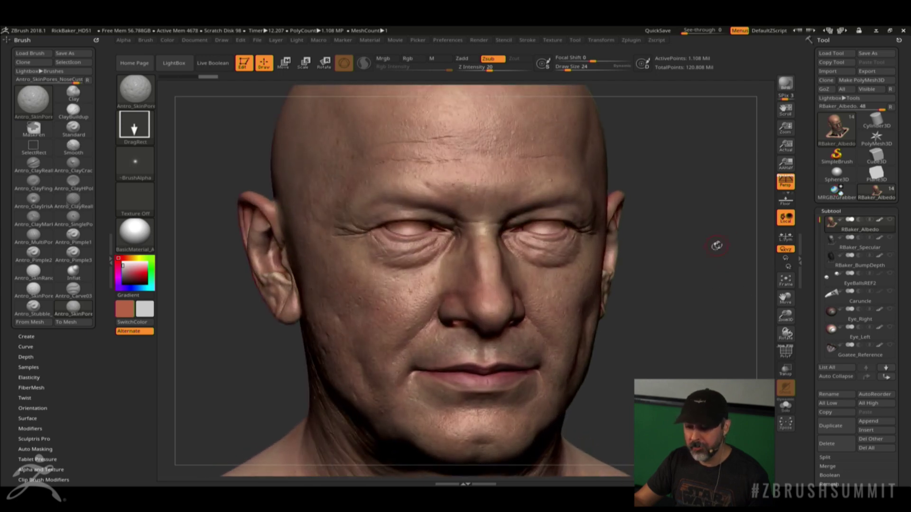
pyautogui.keyDown('alt'); pyautogui.moveTo(716, 244); pyautogui.dragTo(716, 253); pyautogui.keyUp('alt')
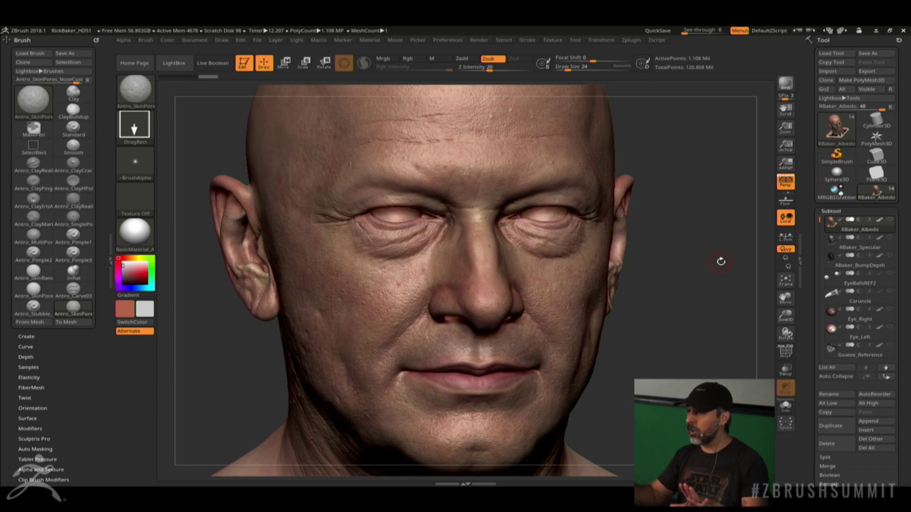
pyautogui.moveTo(691, 282)
pyautogui.mouseDown()
pyautogui.moveTo(690, 298)
pyautogui.moveTo(708, 286)
pyautogui.mouseUp()
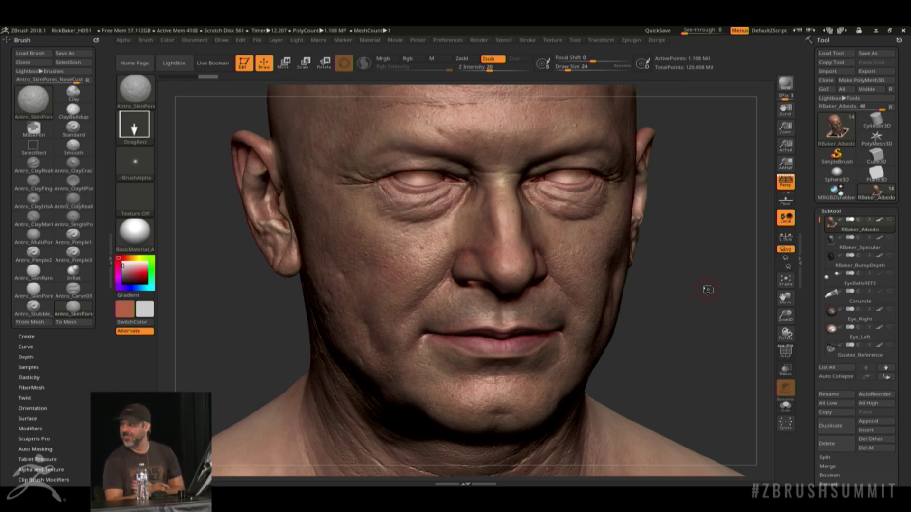
pyautogui.moveTo(684, 299); pyautogui.dragTo(691, 308)
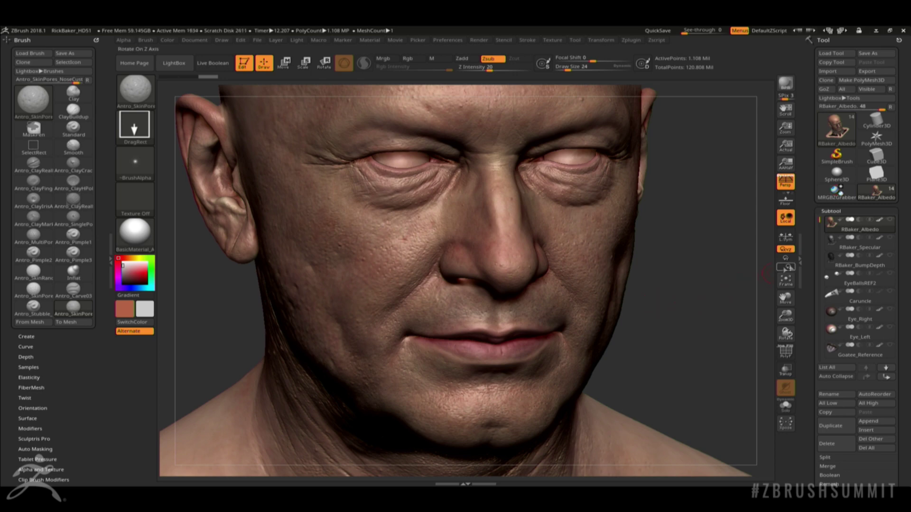
# - Switch to the RBaker_Specular subtool, raise it one subdivision level, and inspect its grayscale map across the face
pyautogui.click(831, 244)
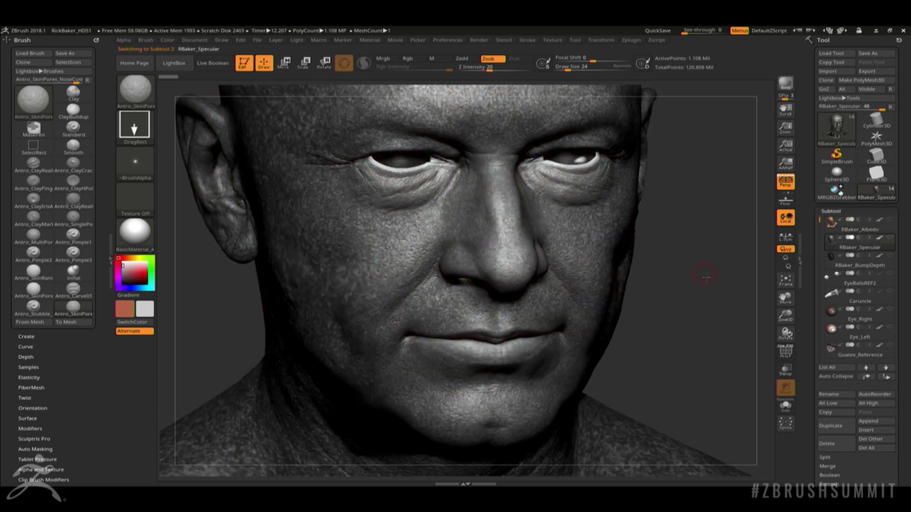
pyautogui.keyDown('alt'); pyautogui.moveTo(707, 276); pyautogui.dragTo(712, 311); pyautogui.keyUp('alt')
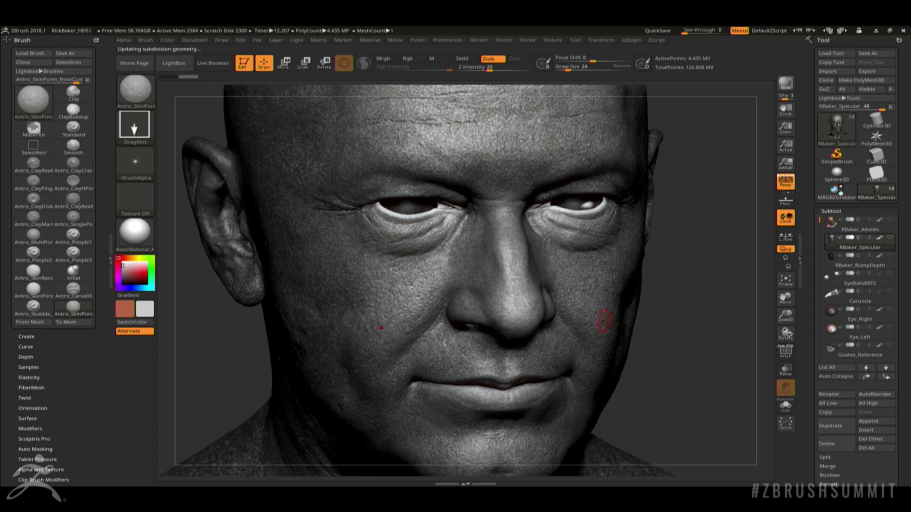
pyautogui.keyDown('alt'); pyautogui.moveTo(729, 324); pyautogui.dragTo(715, 313); pyautogui.keyUp('alt')
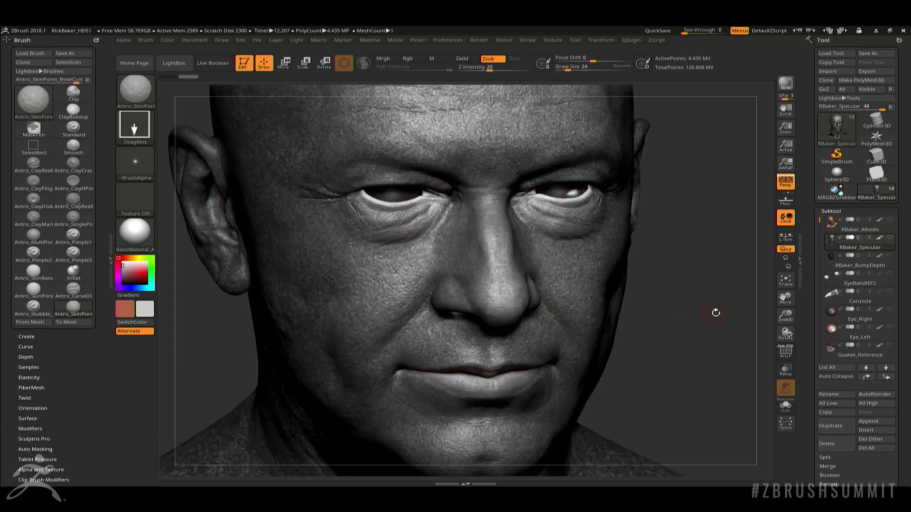